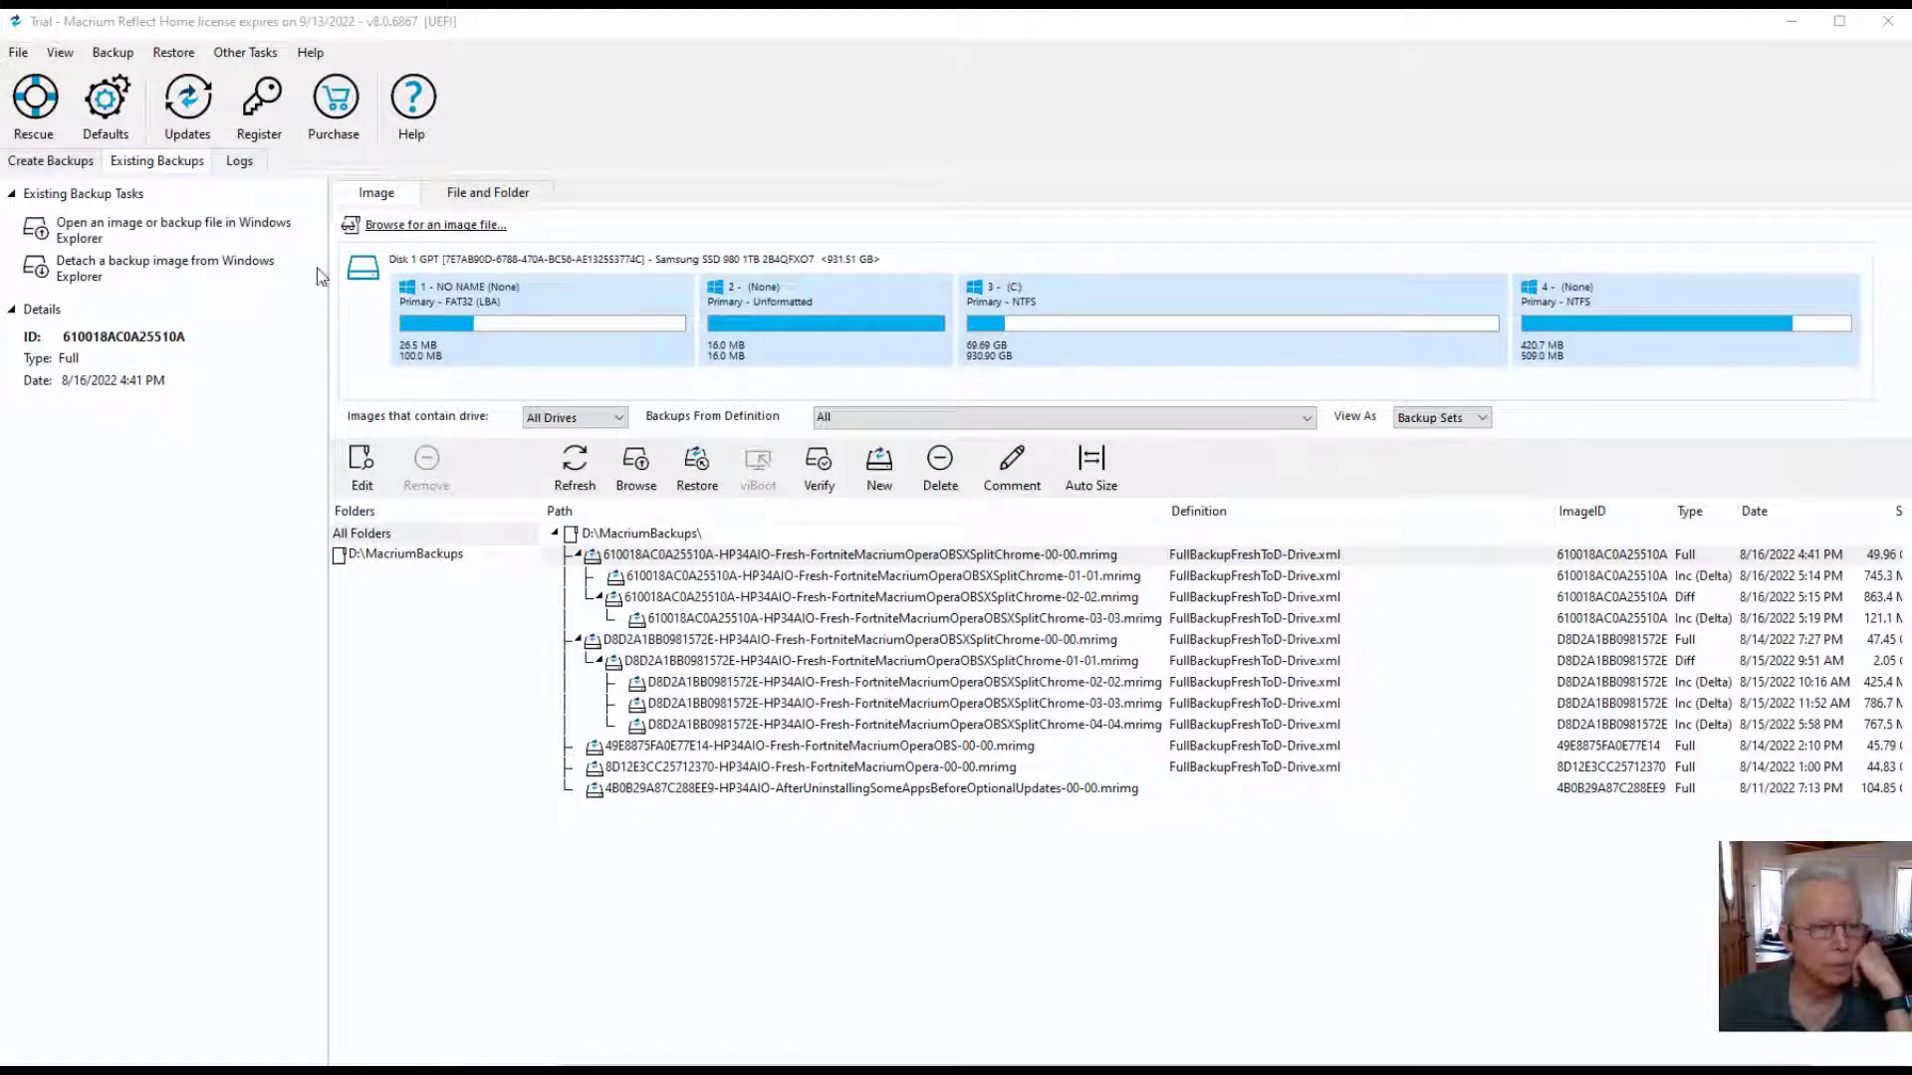
Show the existing backups and examine the backup sets in D:\MacriumBackups, including their image IDs, types and dates
left_click(58, 164)
left_click(154, 160)
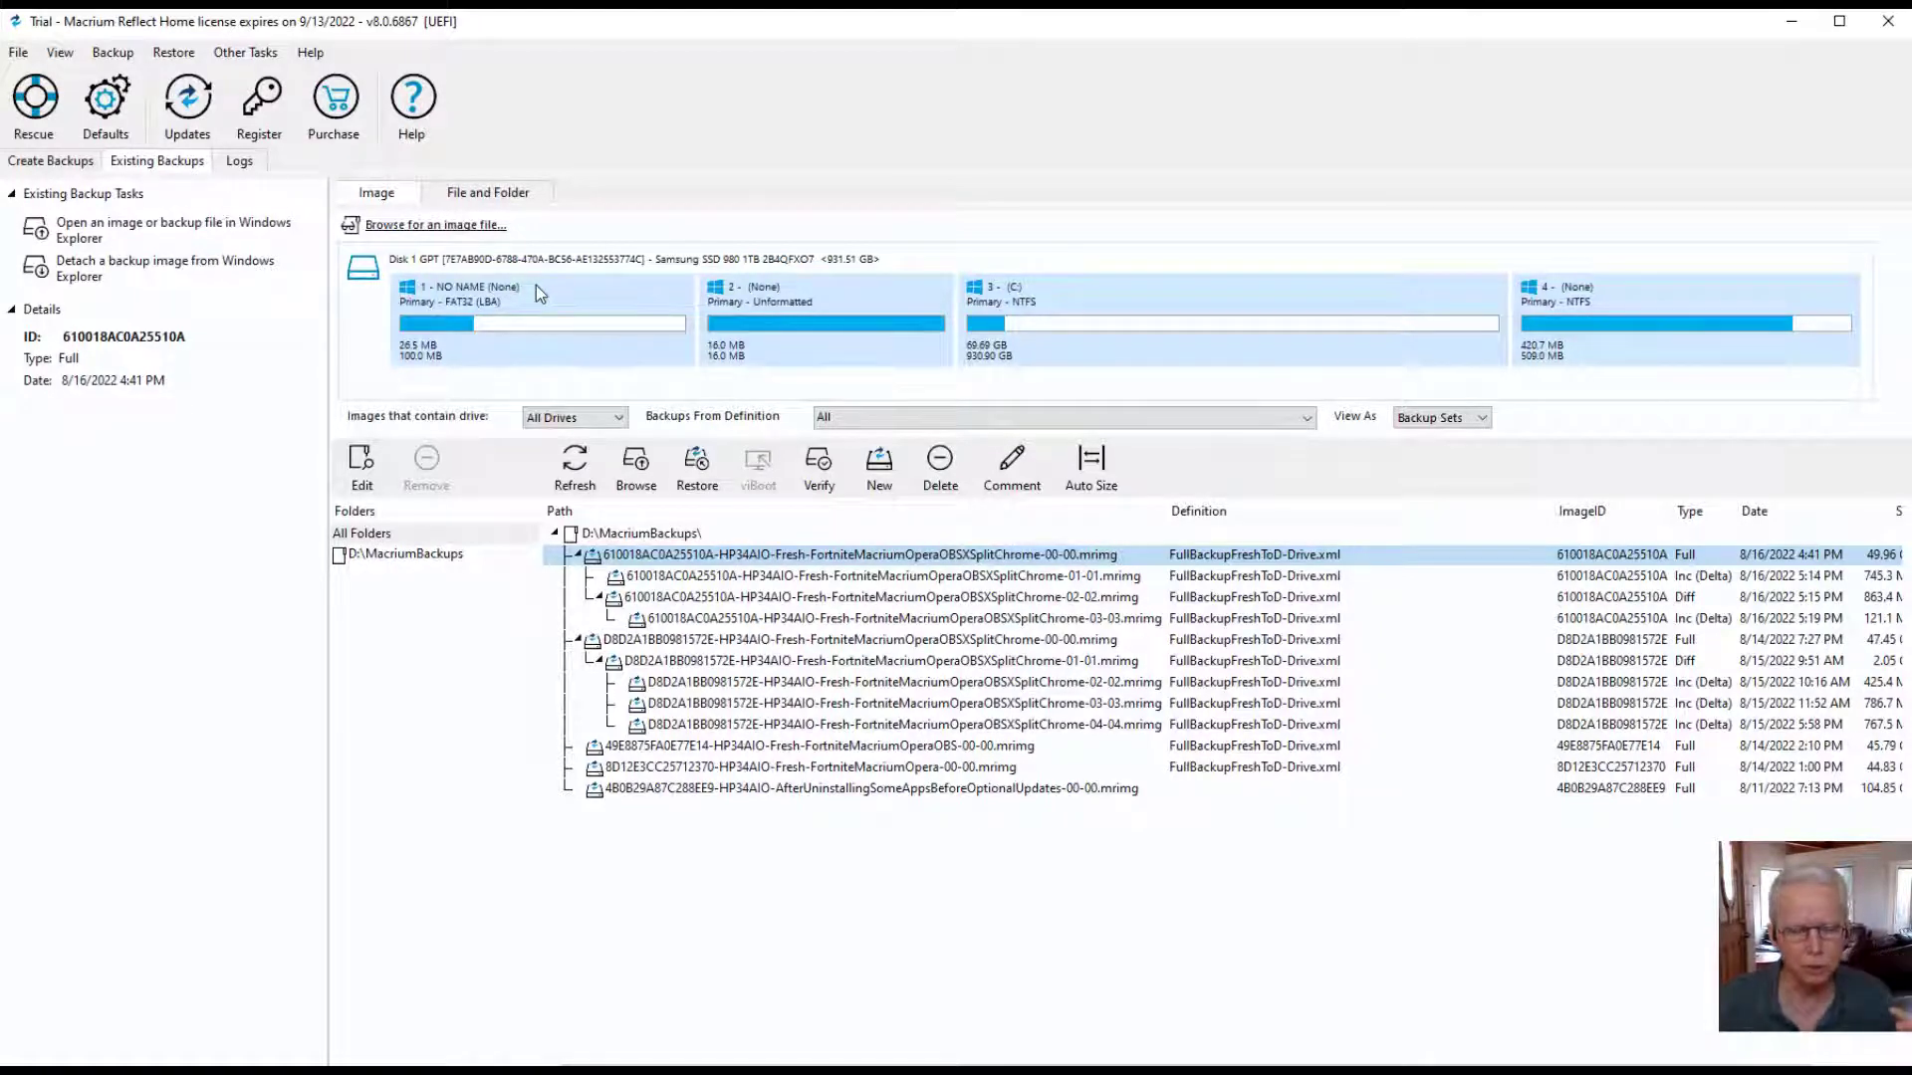
mouse_move(748, 607)
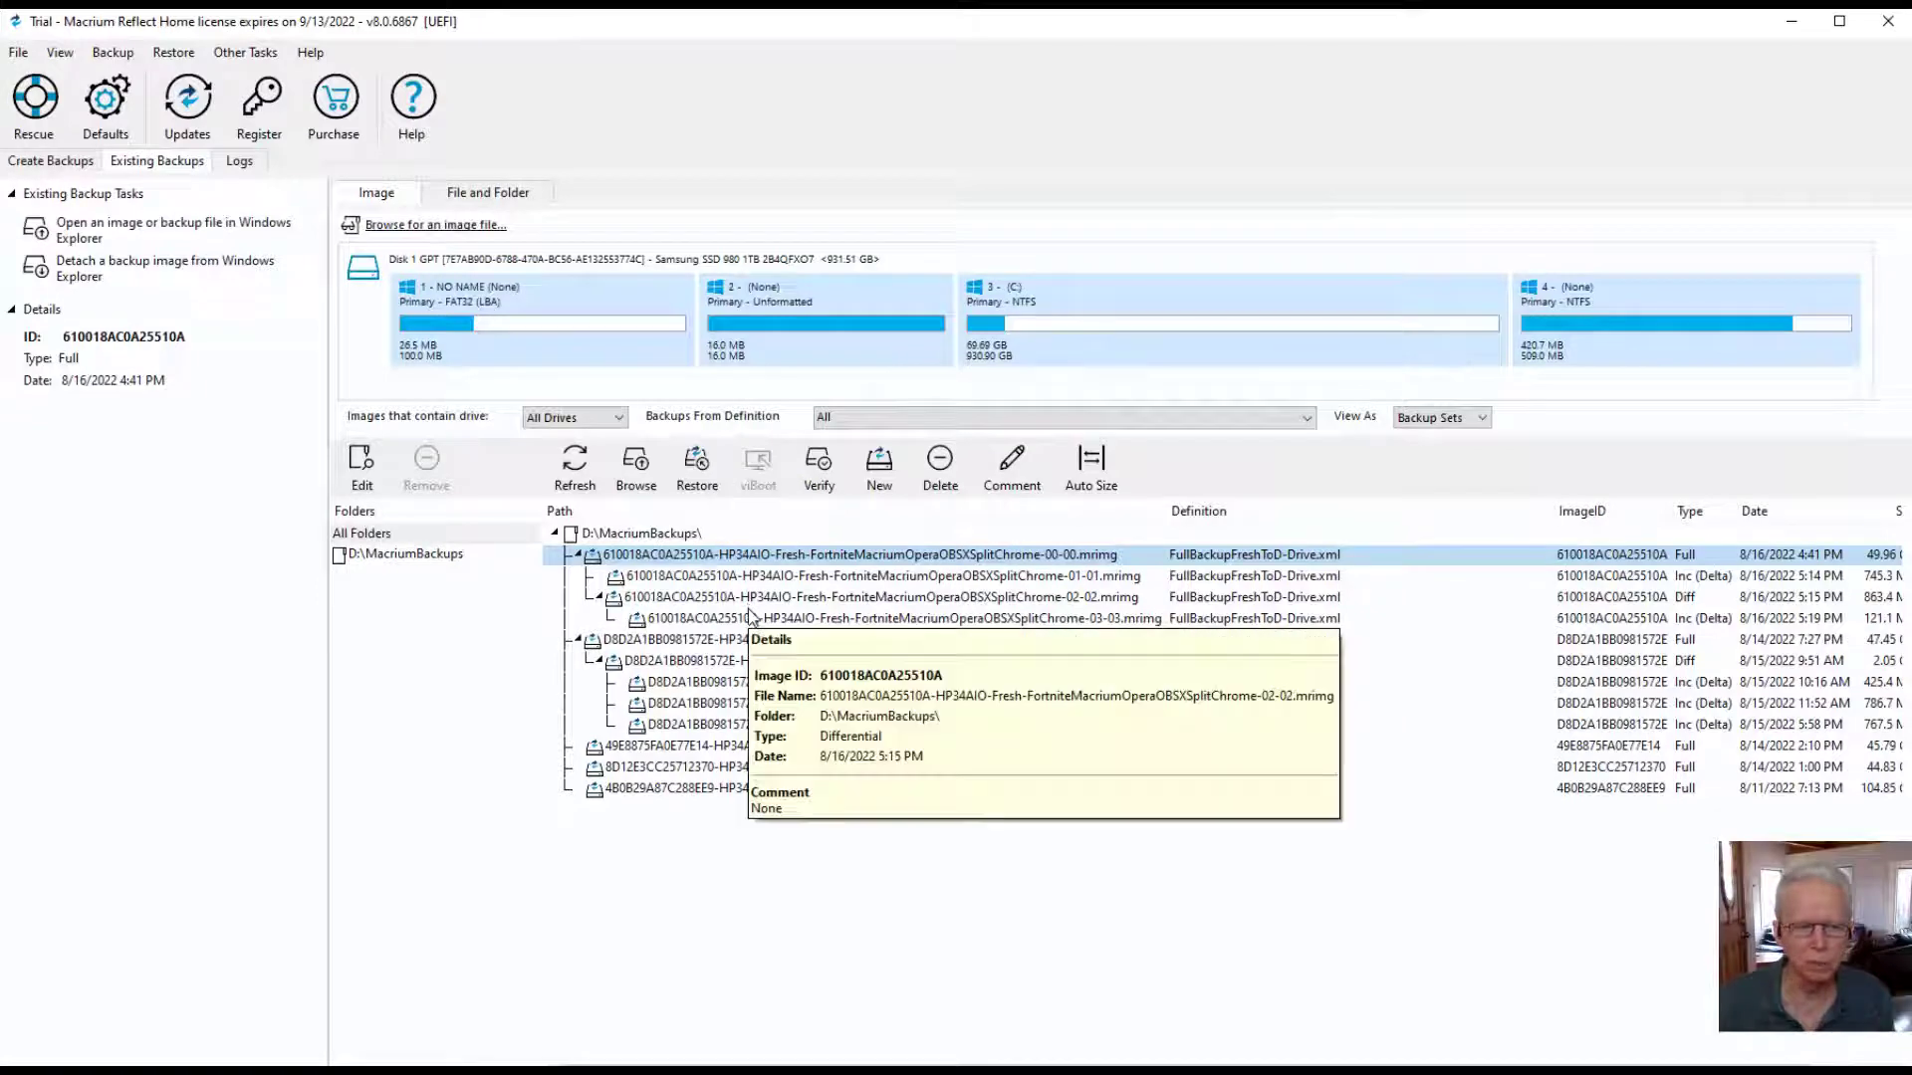
mouse_move(640, 685)
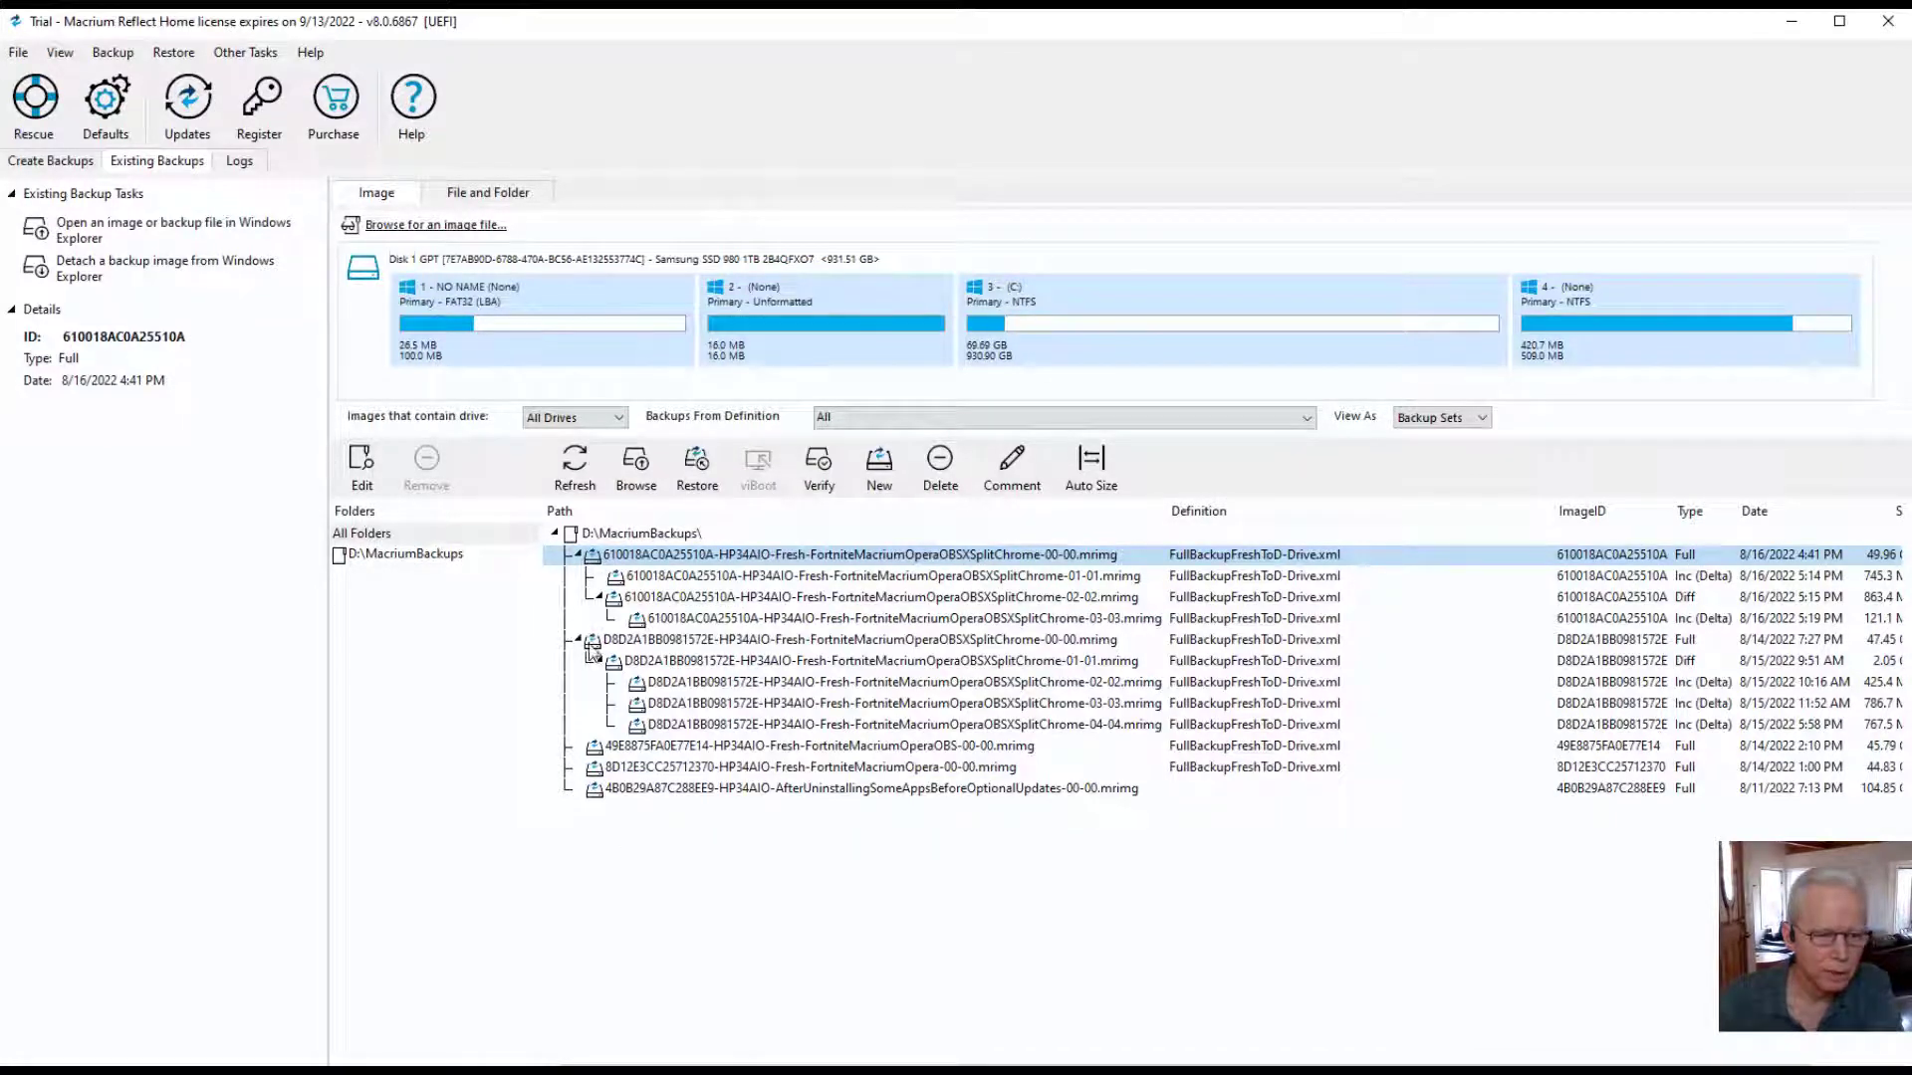
mouse_move(586, 754)
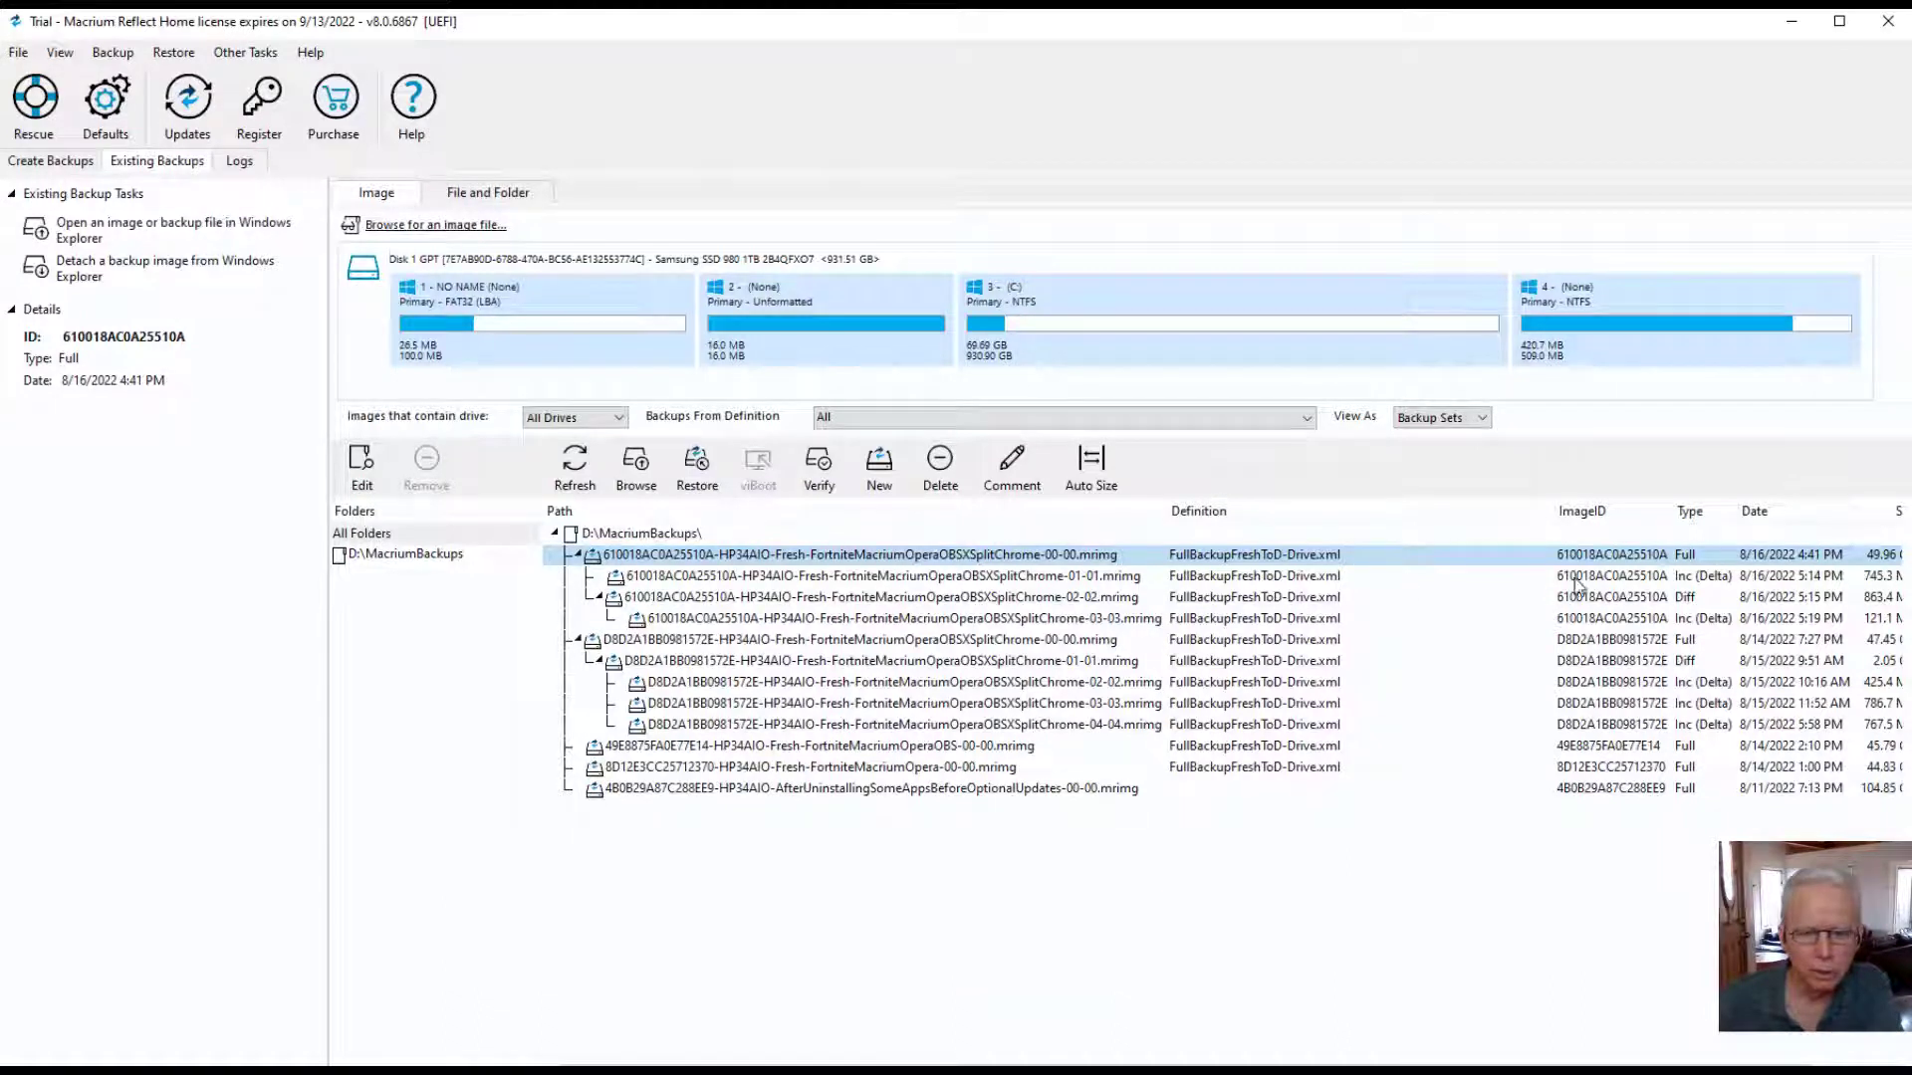
mouse_move(1686, 562)
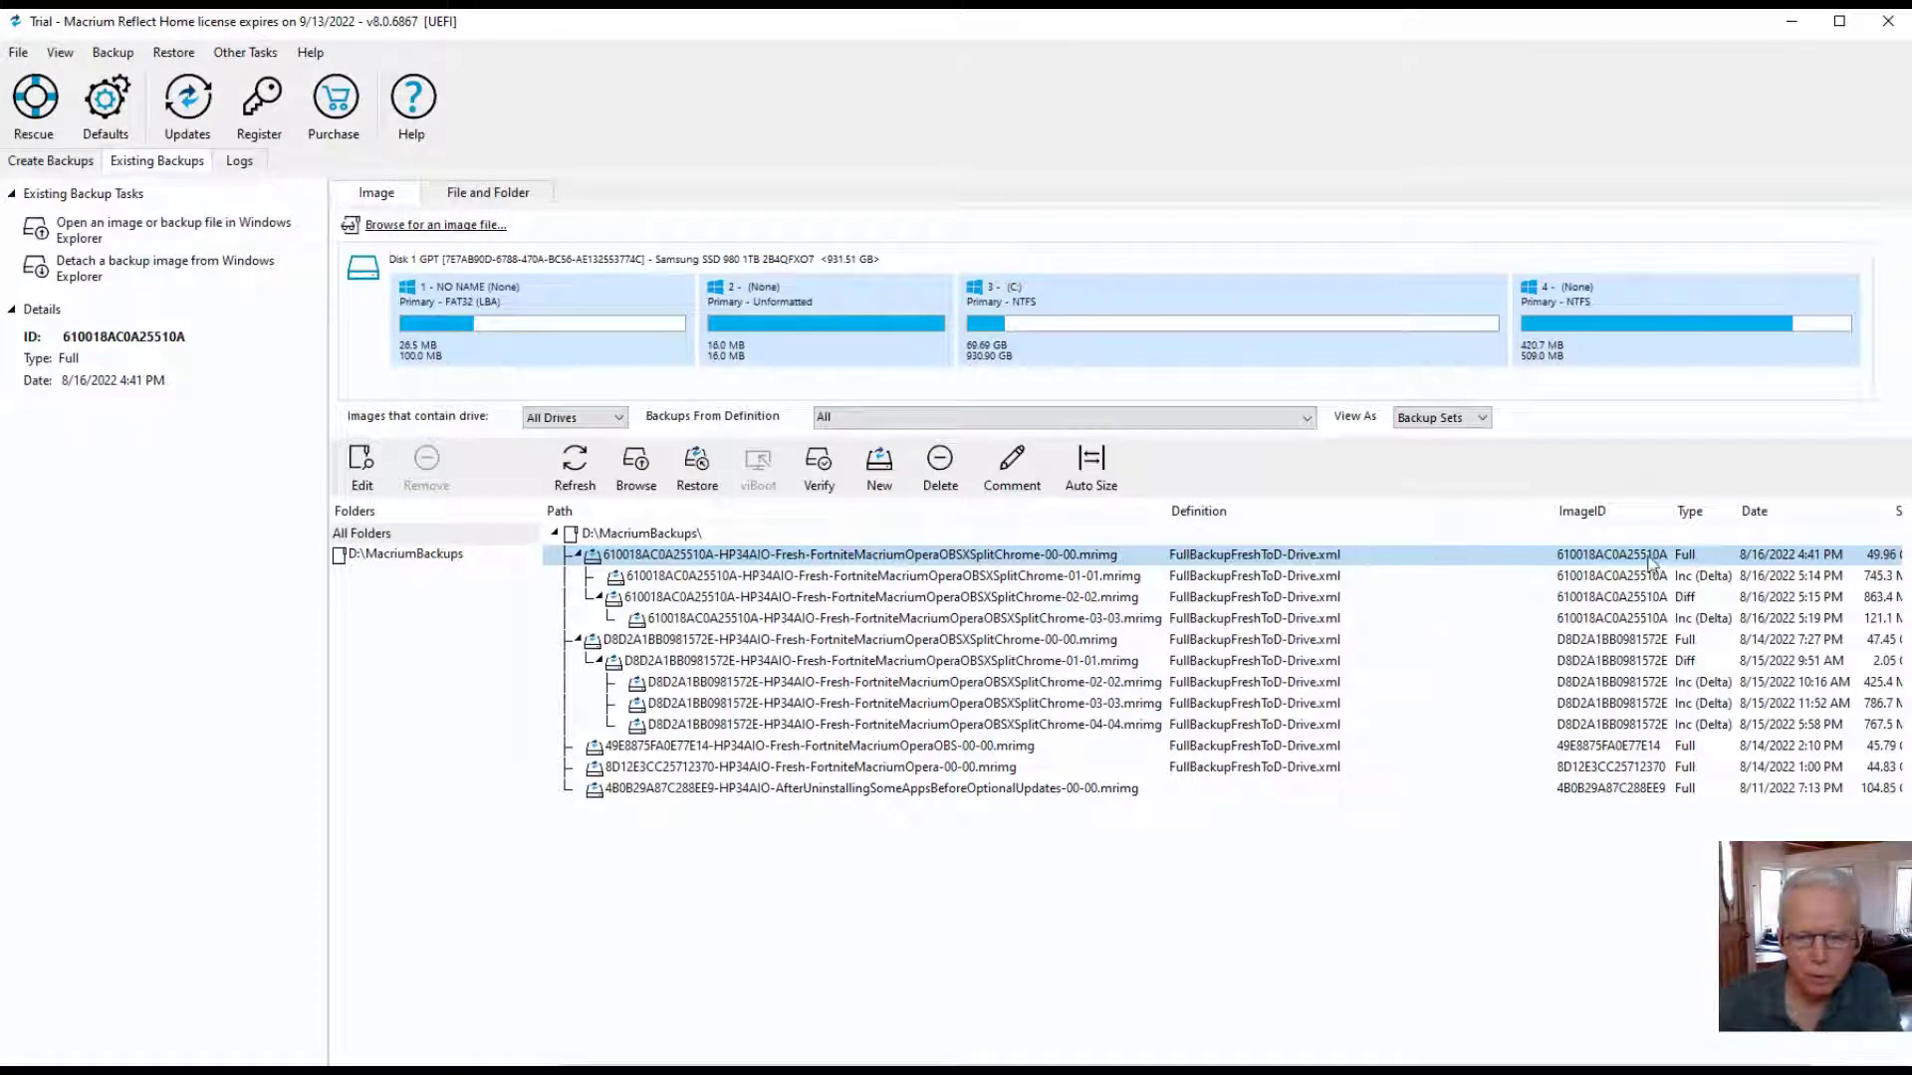
mouse_move(1752, 569)
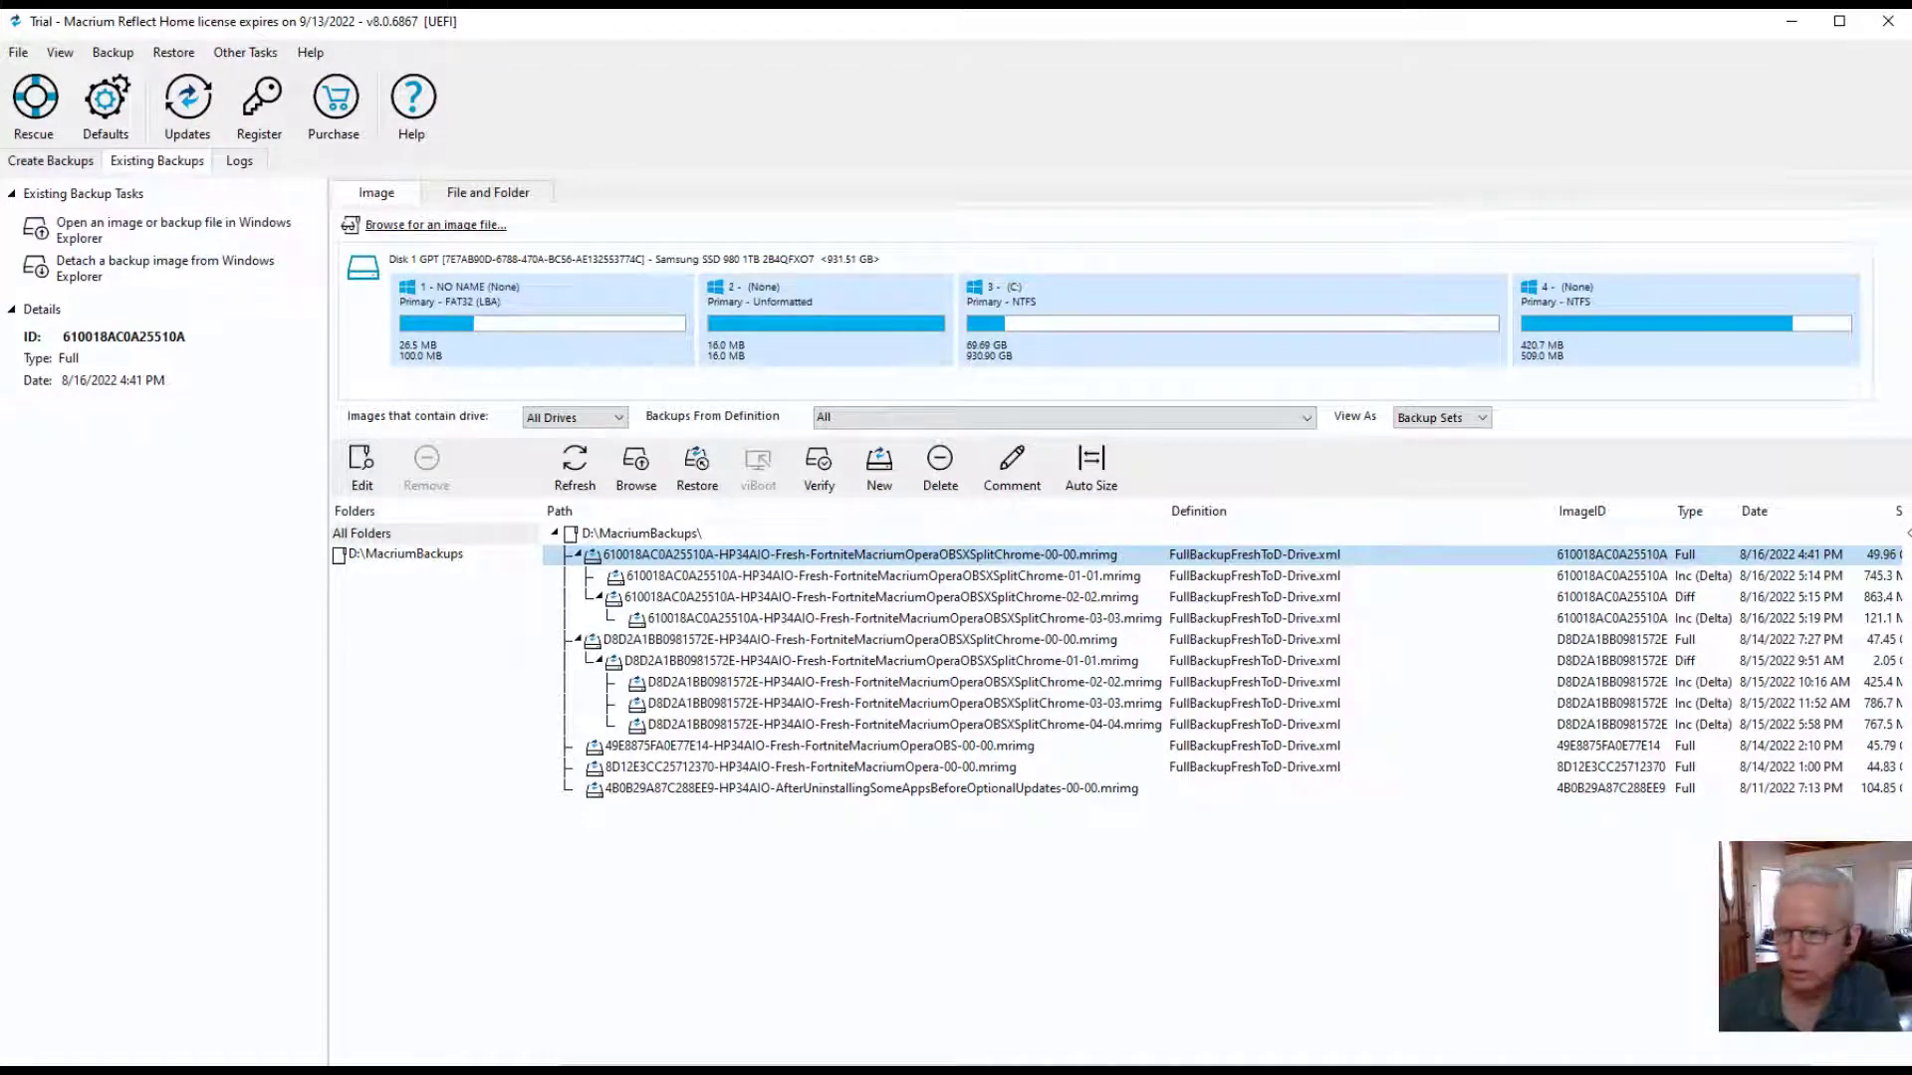
left_click_drag(1908, 534, 1910, 533)
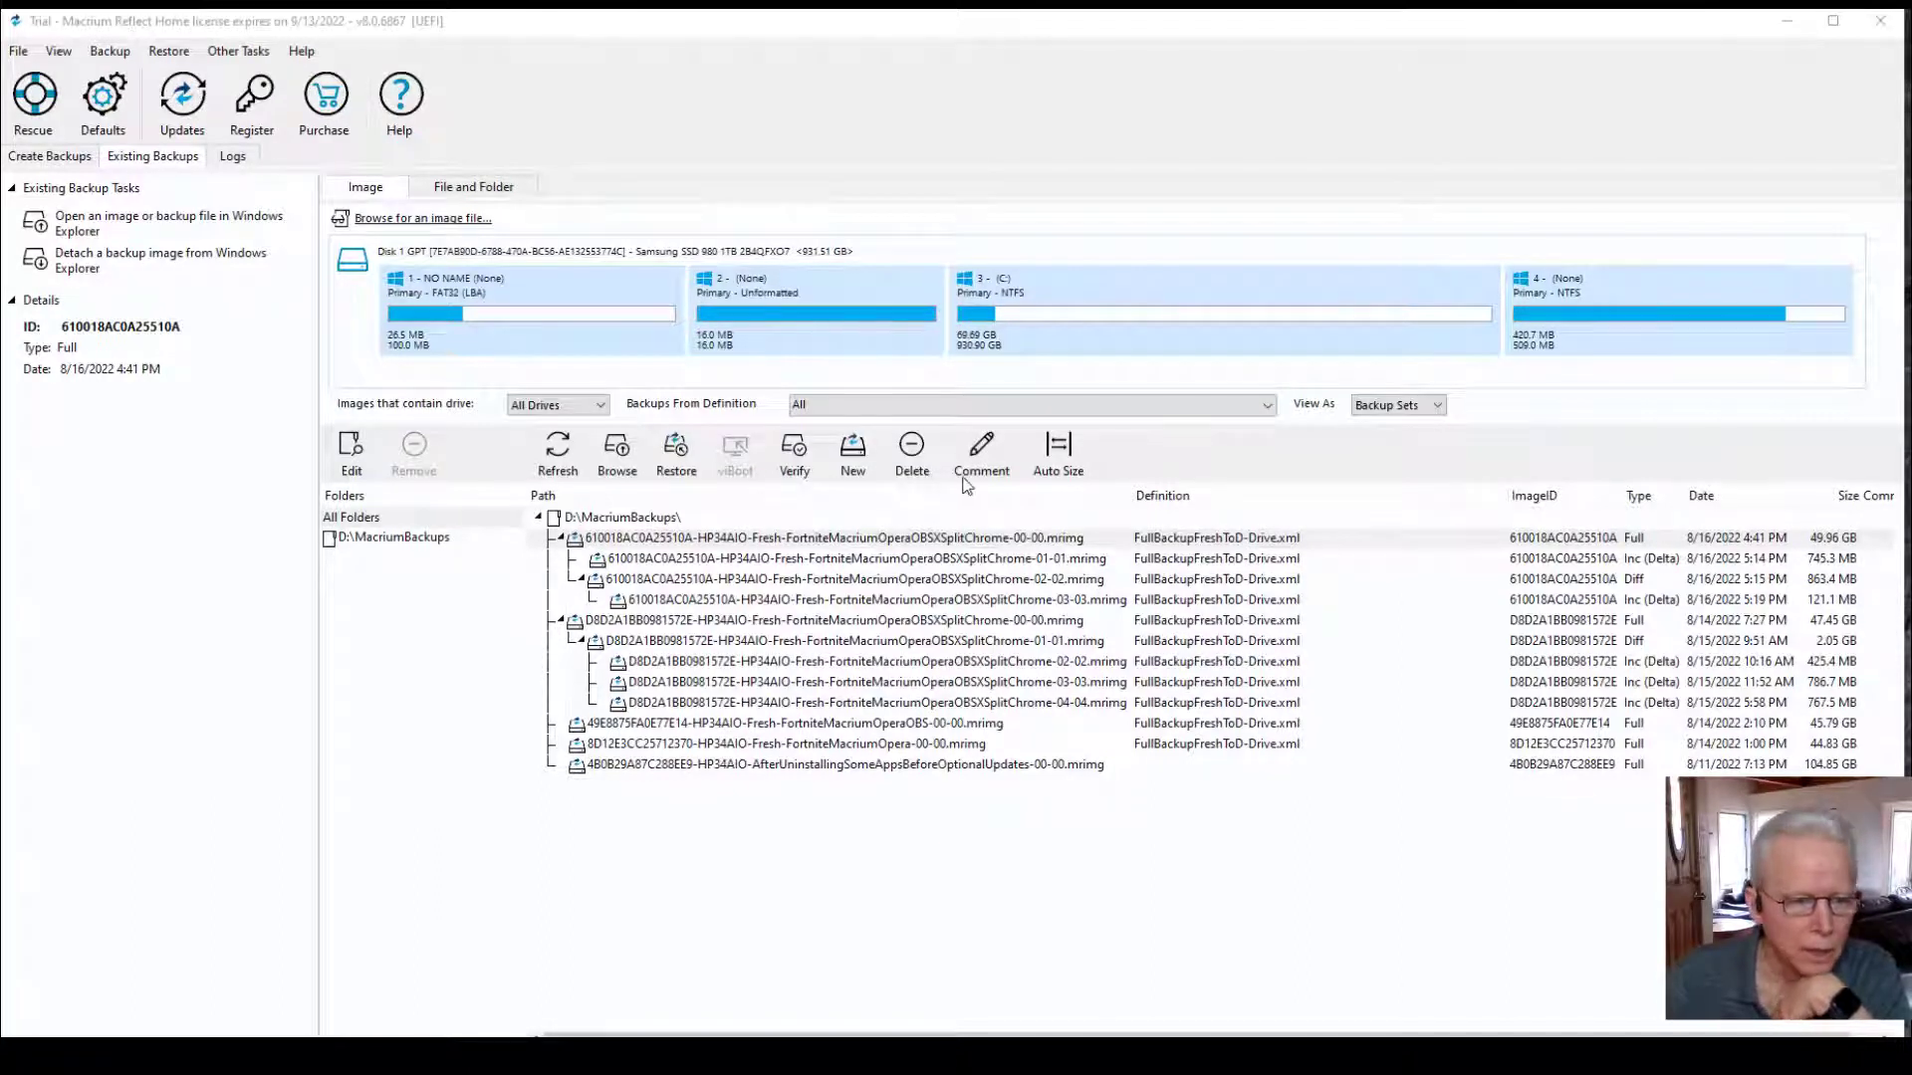
In the 8/16/2022 backup set, compare the full image with the 01-01 incremental and the 02-02 differential
left_click(964, 561)
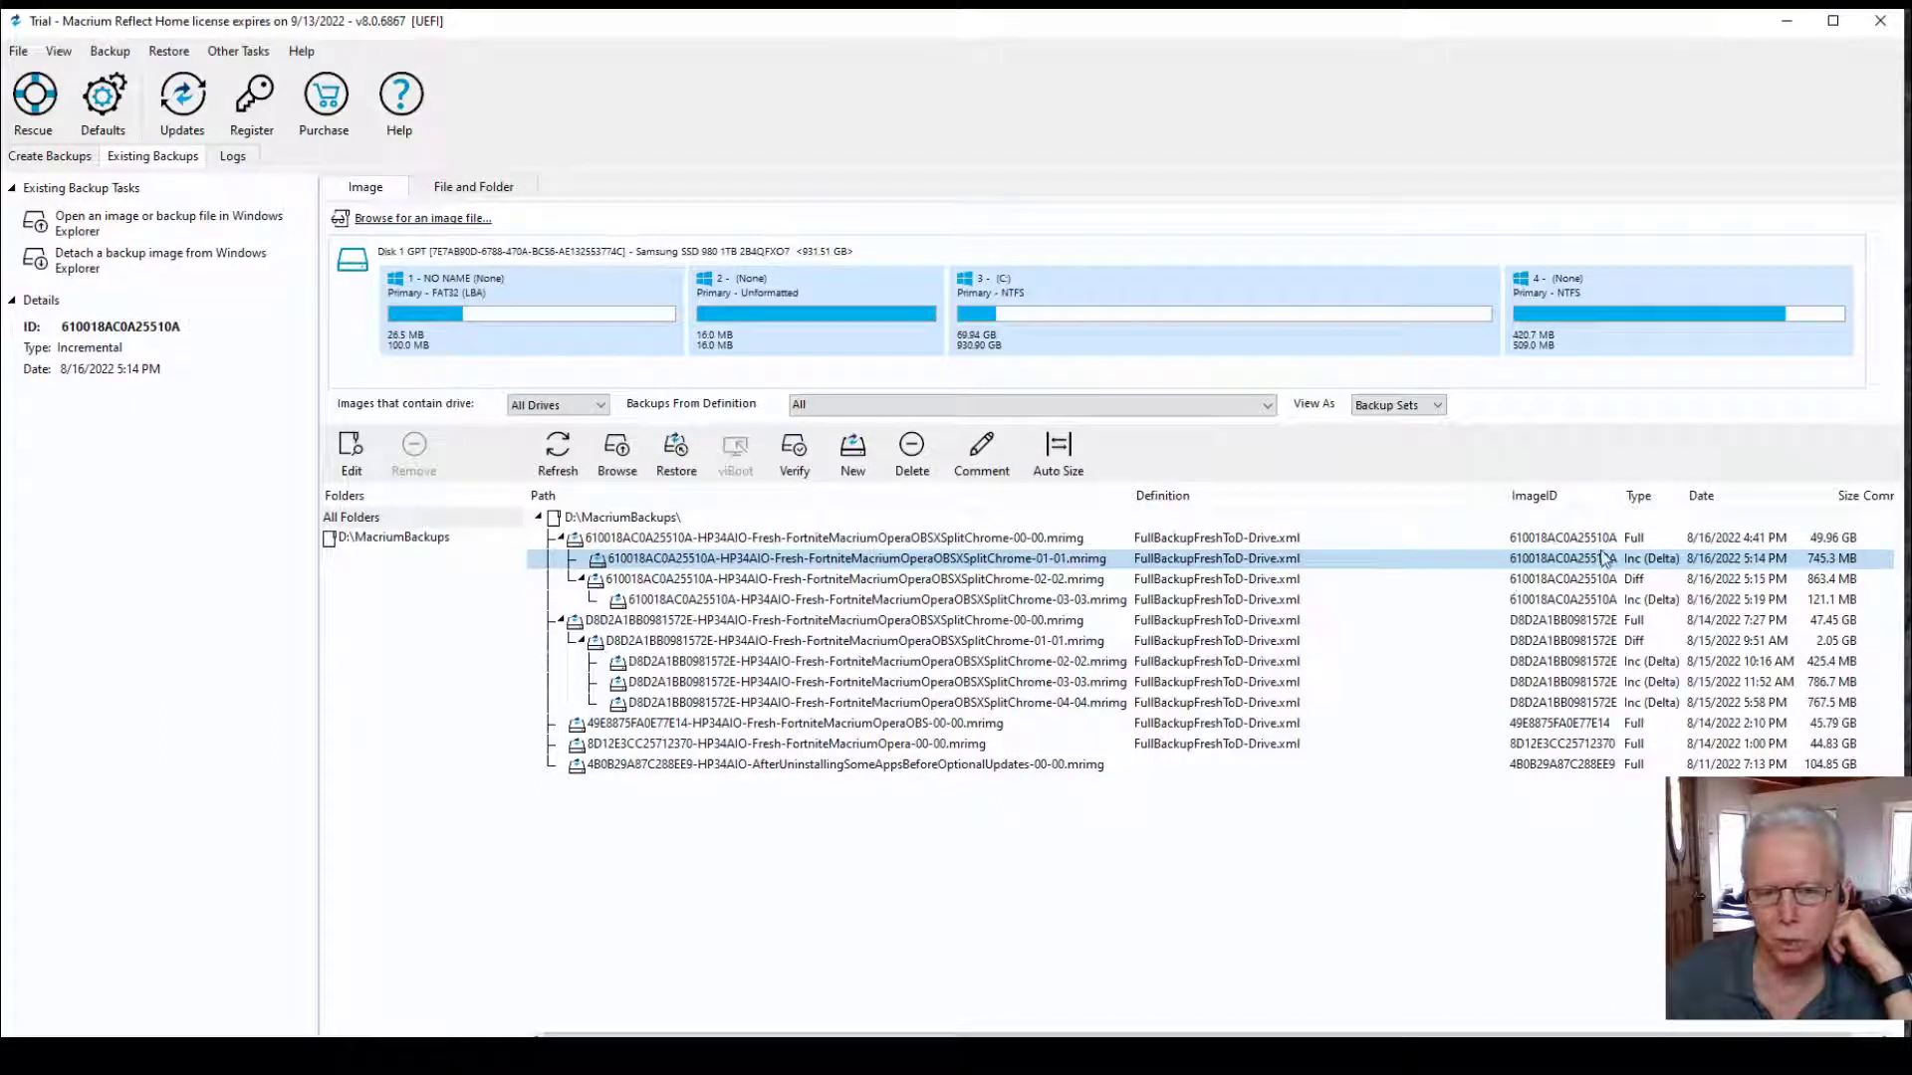
left_click(1633, 540)
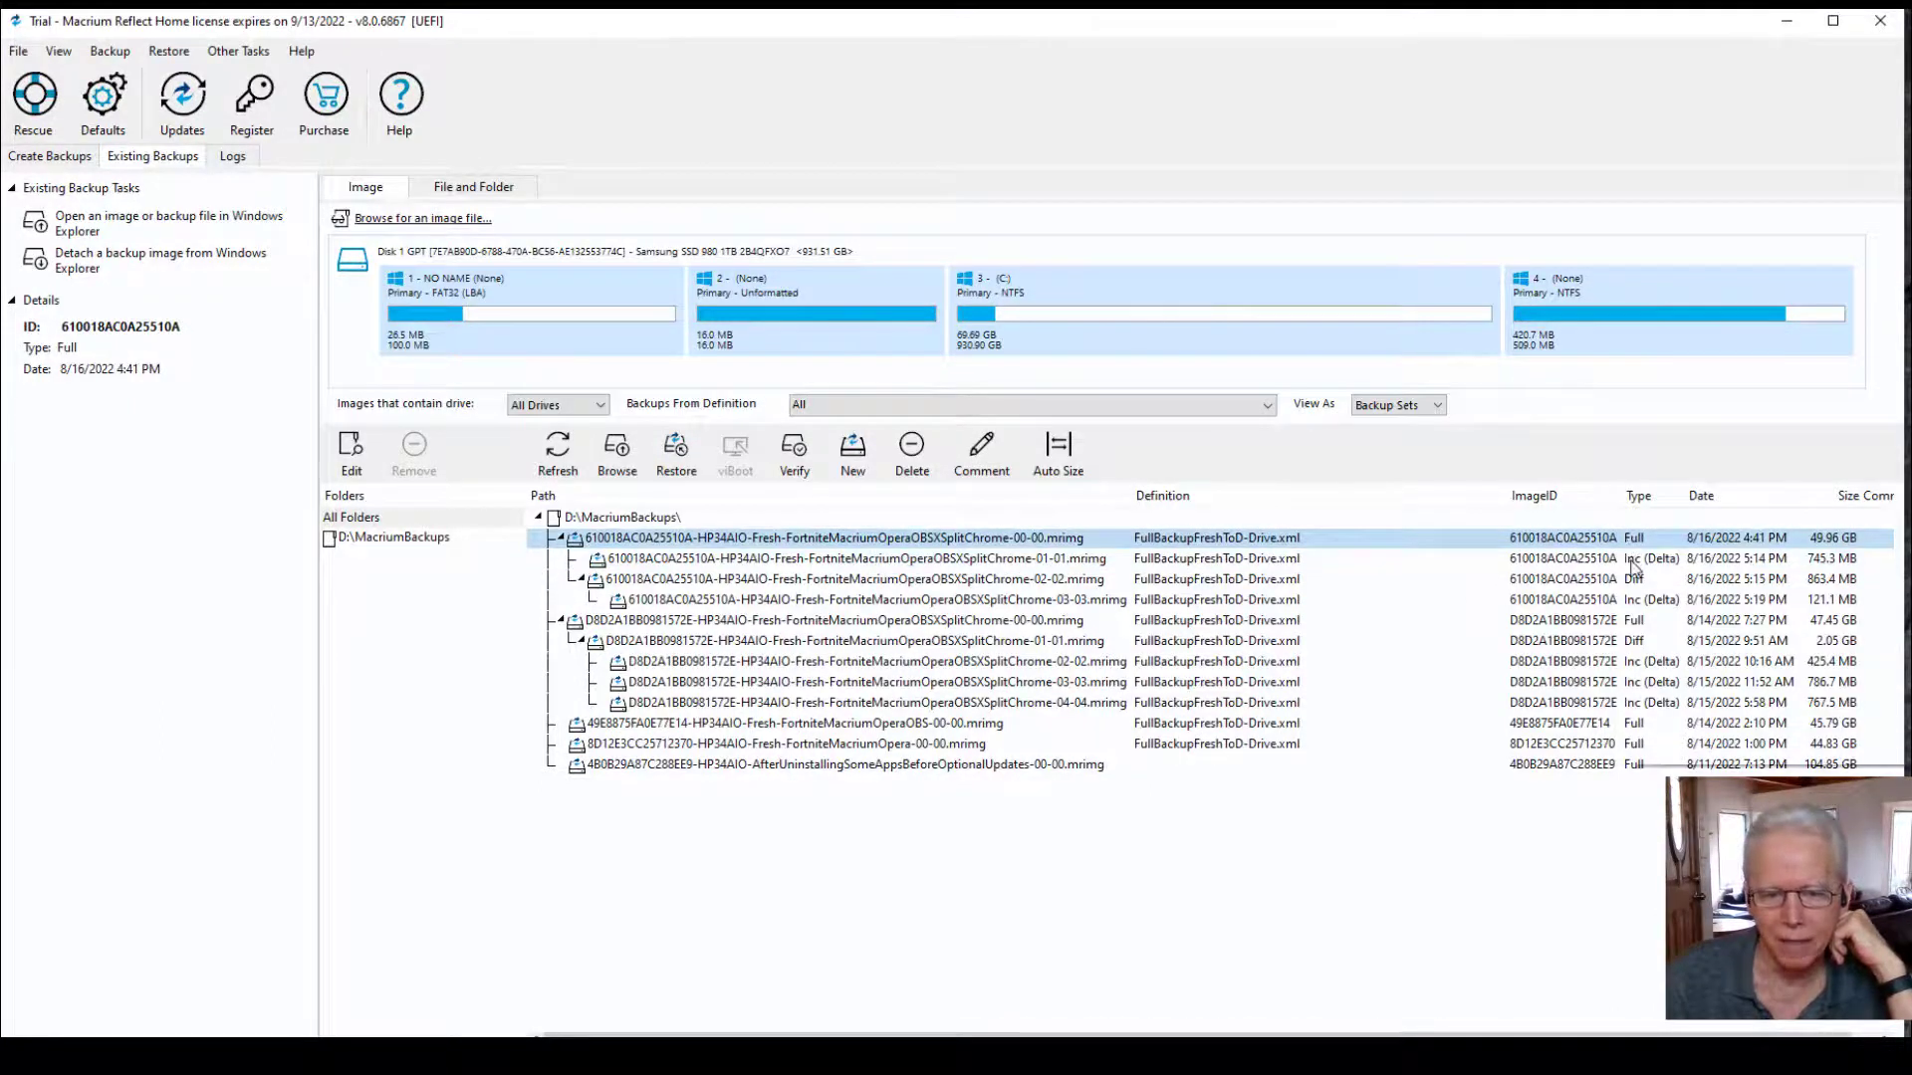
left_click(1633, 561)
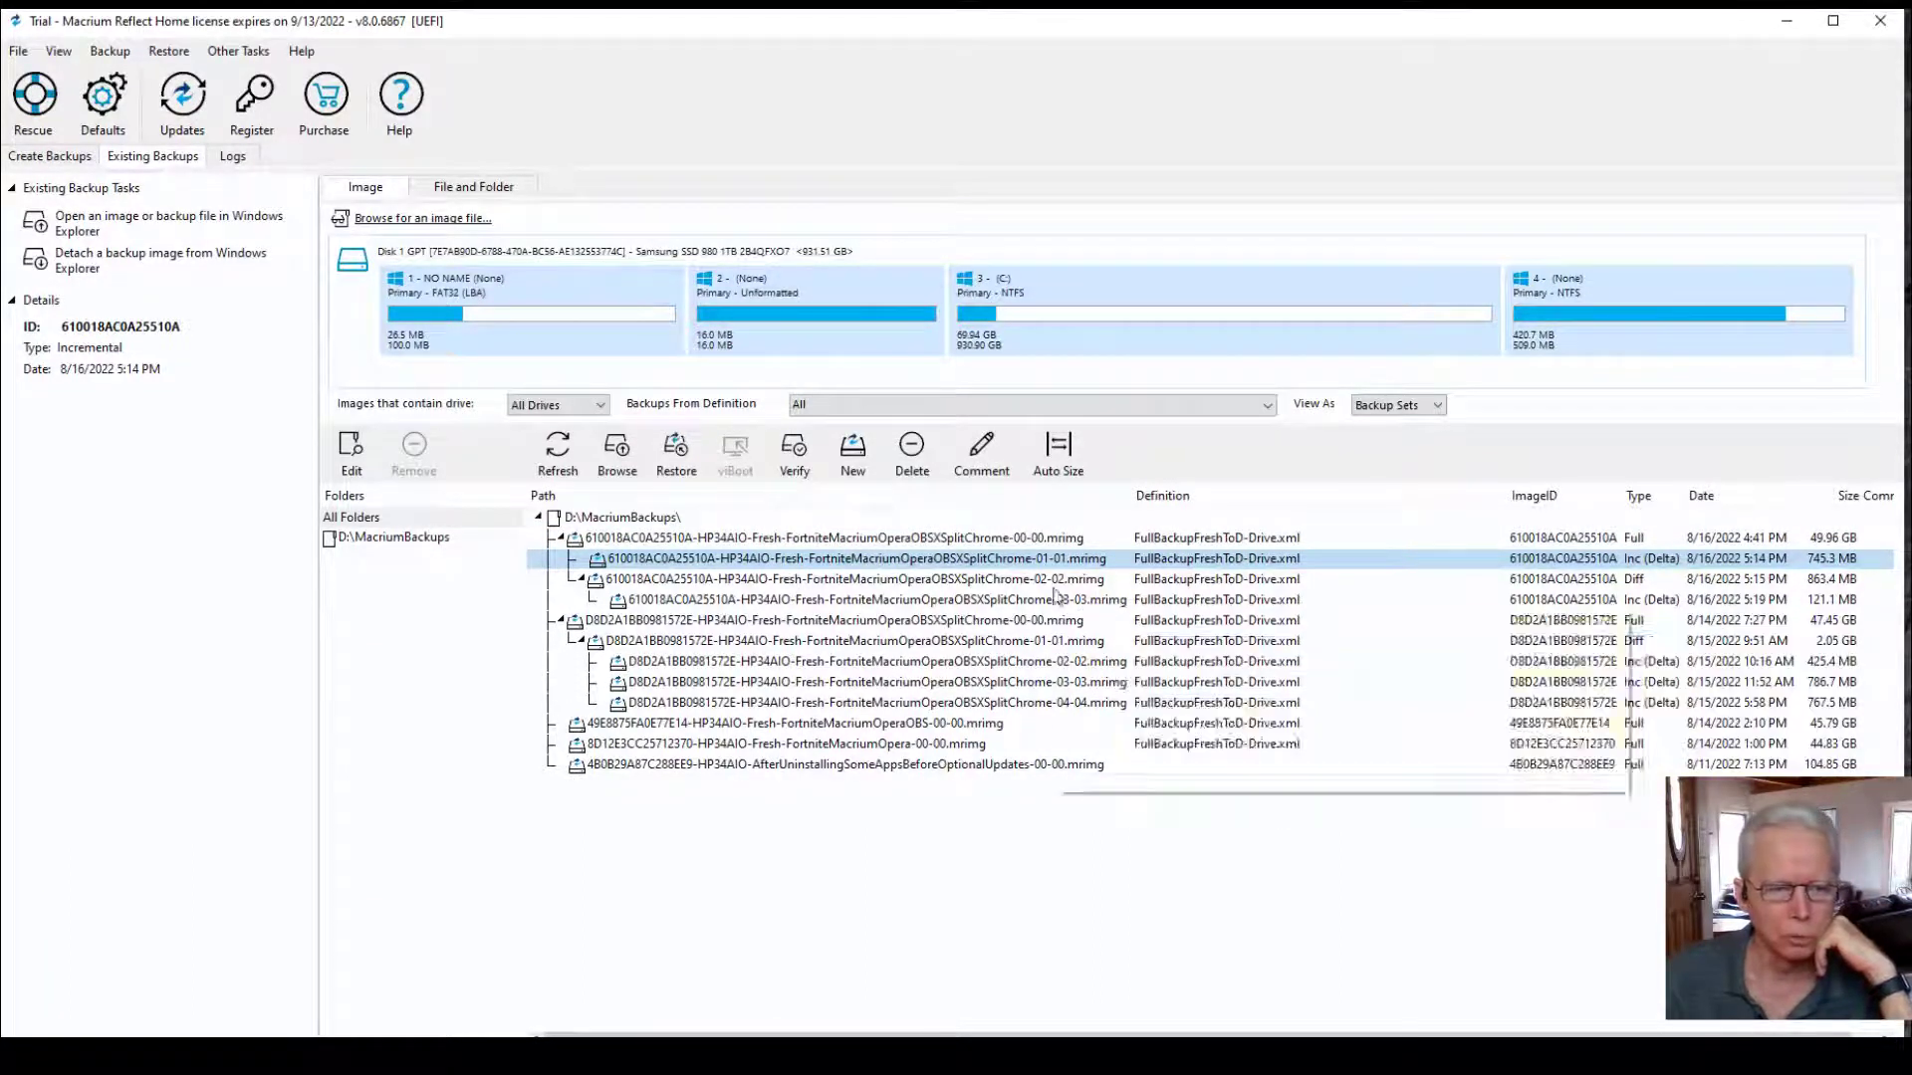
mouse_move(918, 582)
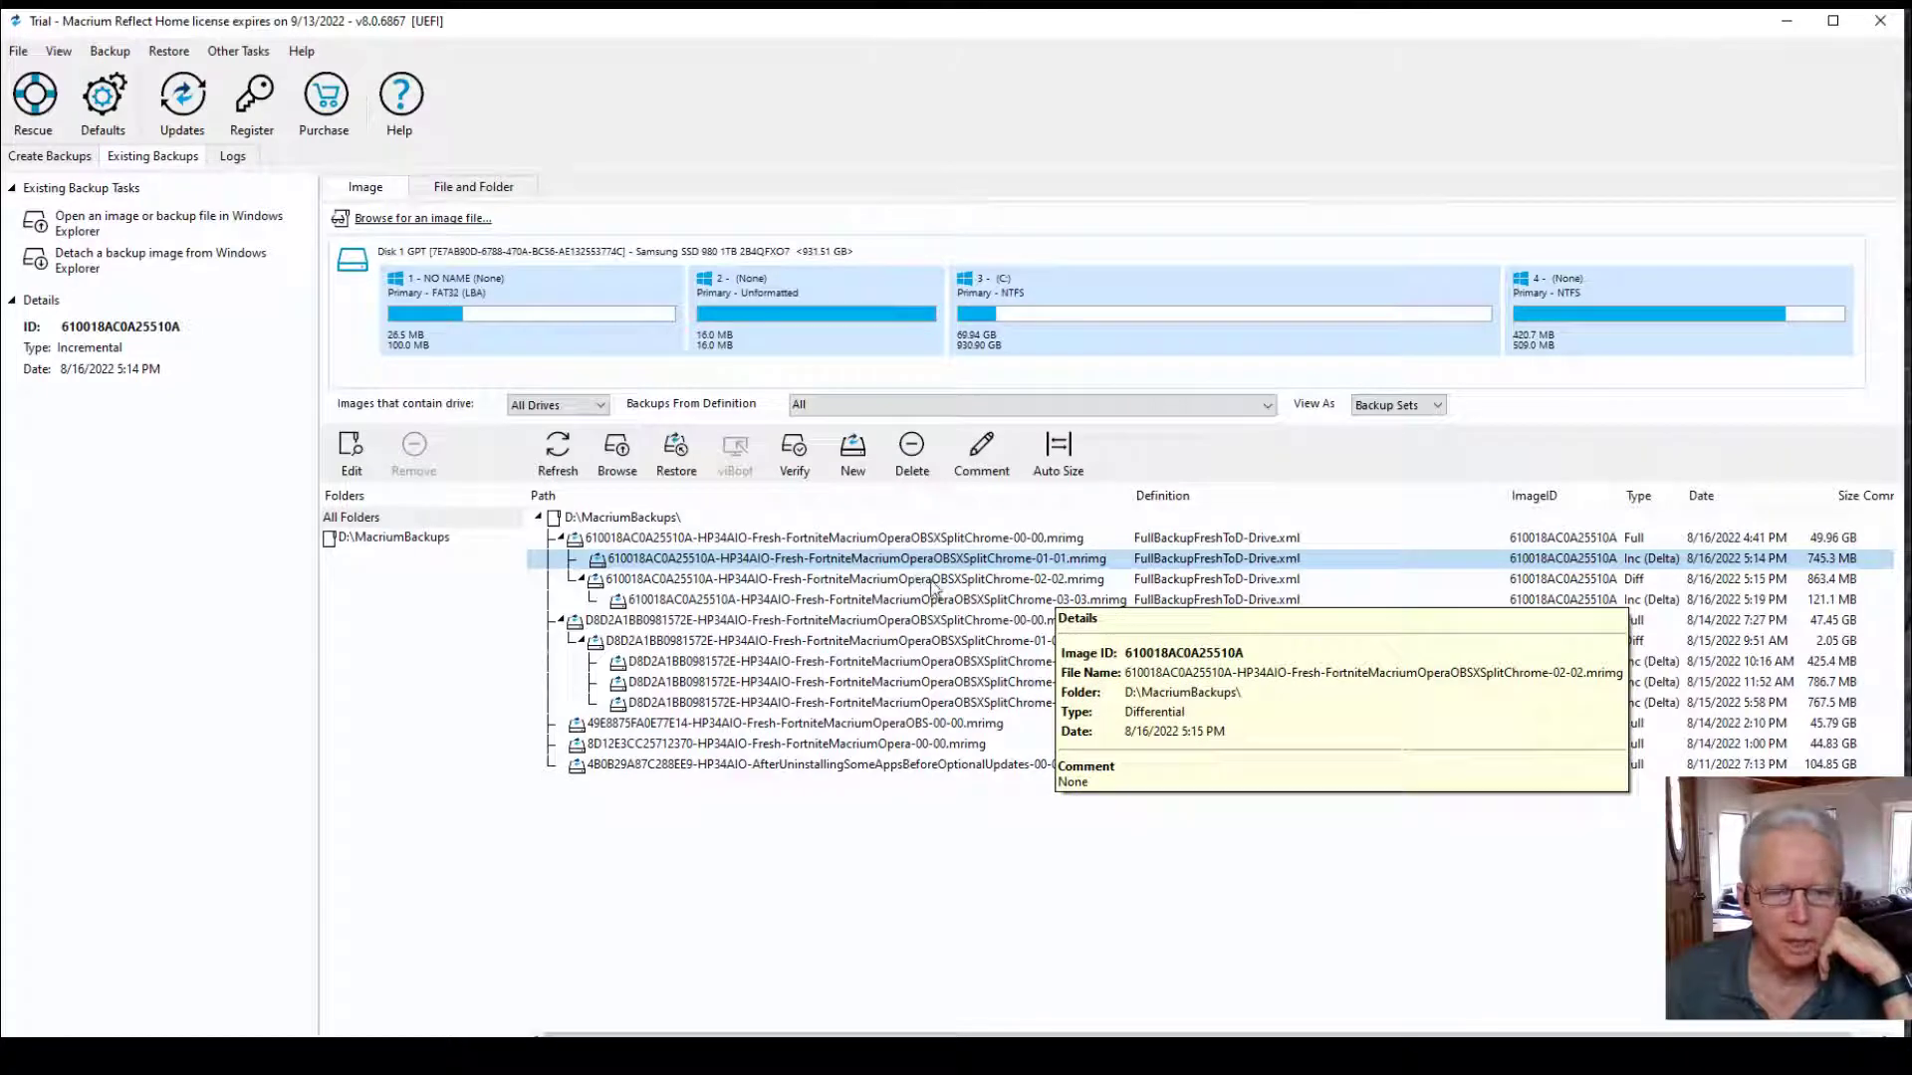
left_click(933, 584)
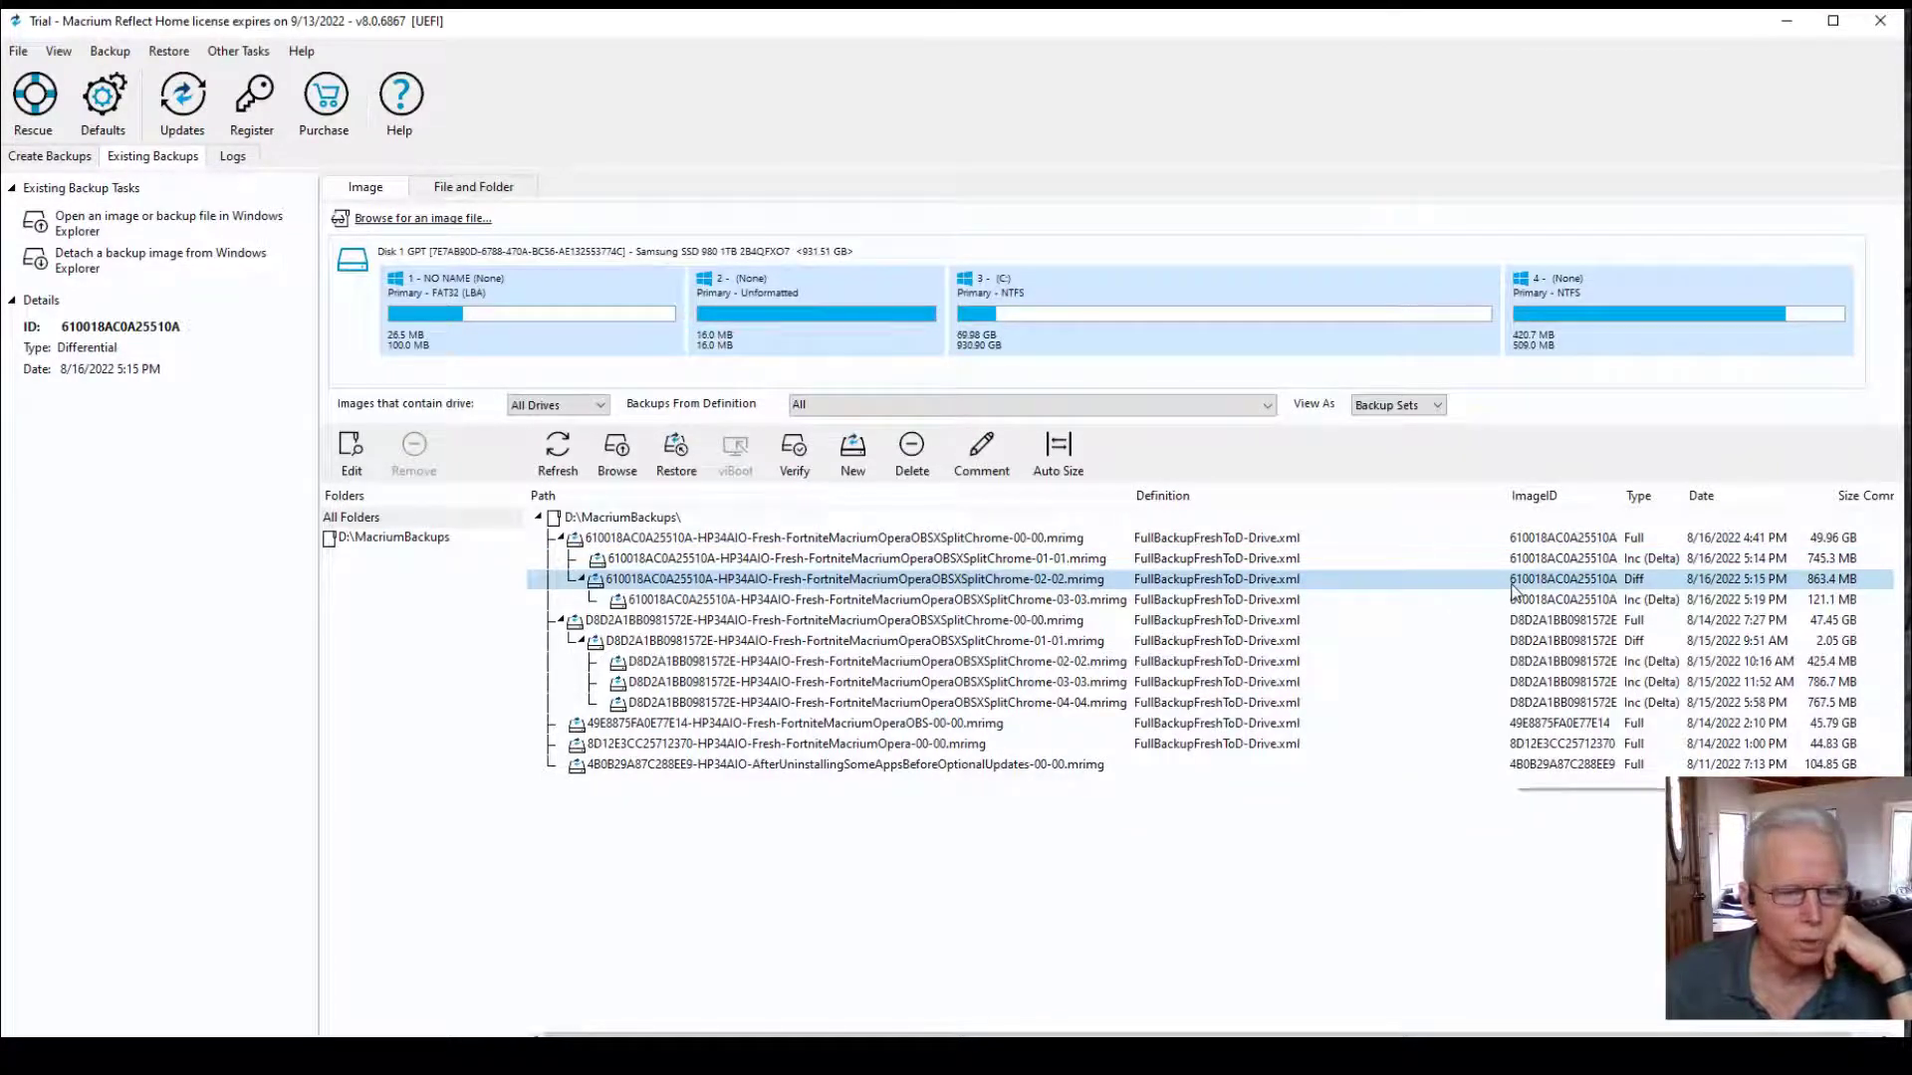
mouse_move(848, 583)
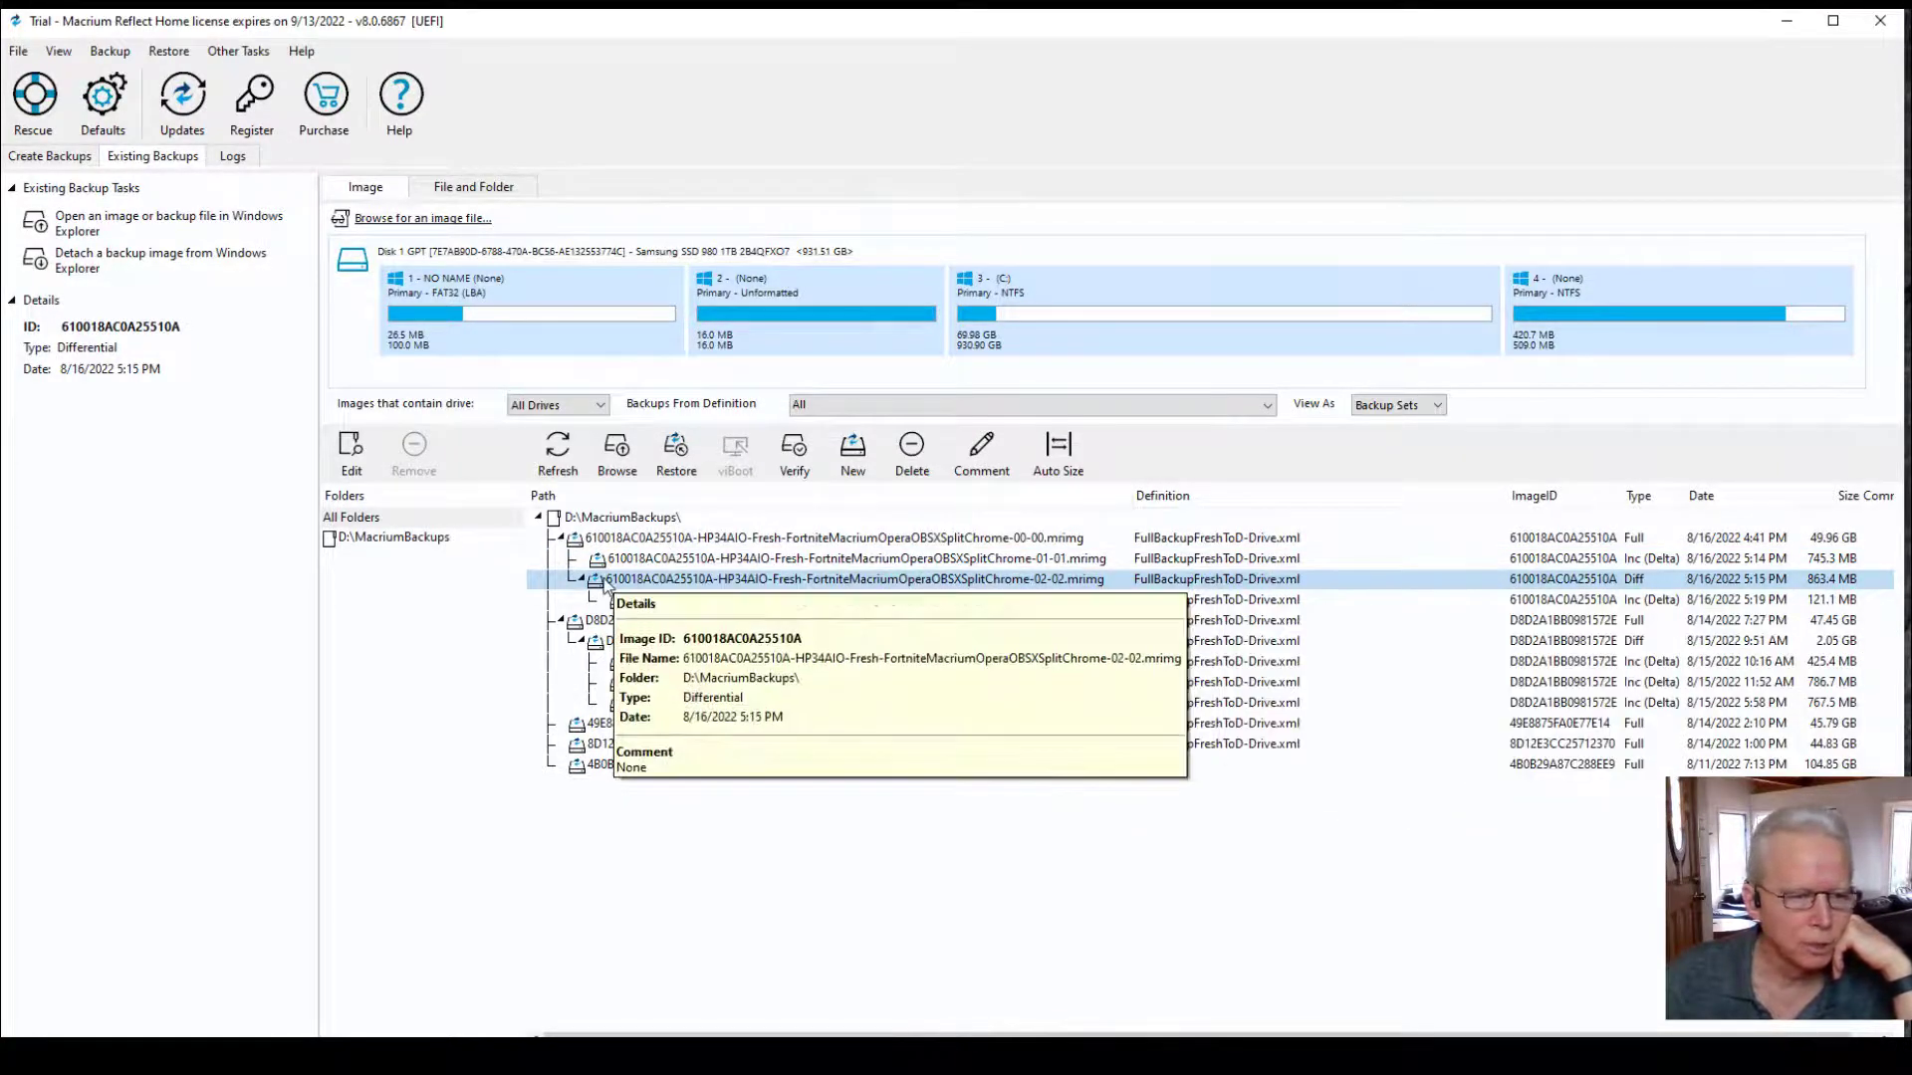
mouse_move(610, 565)
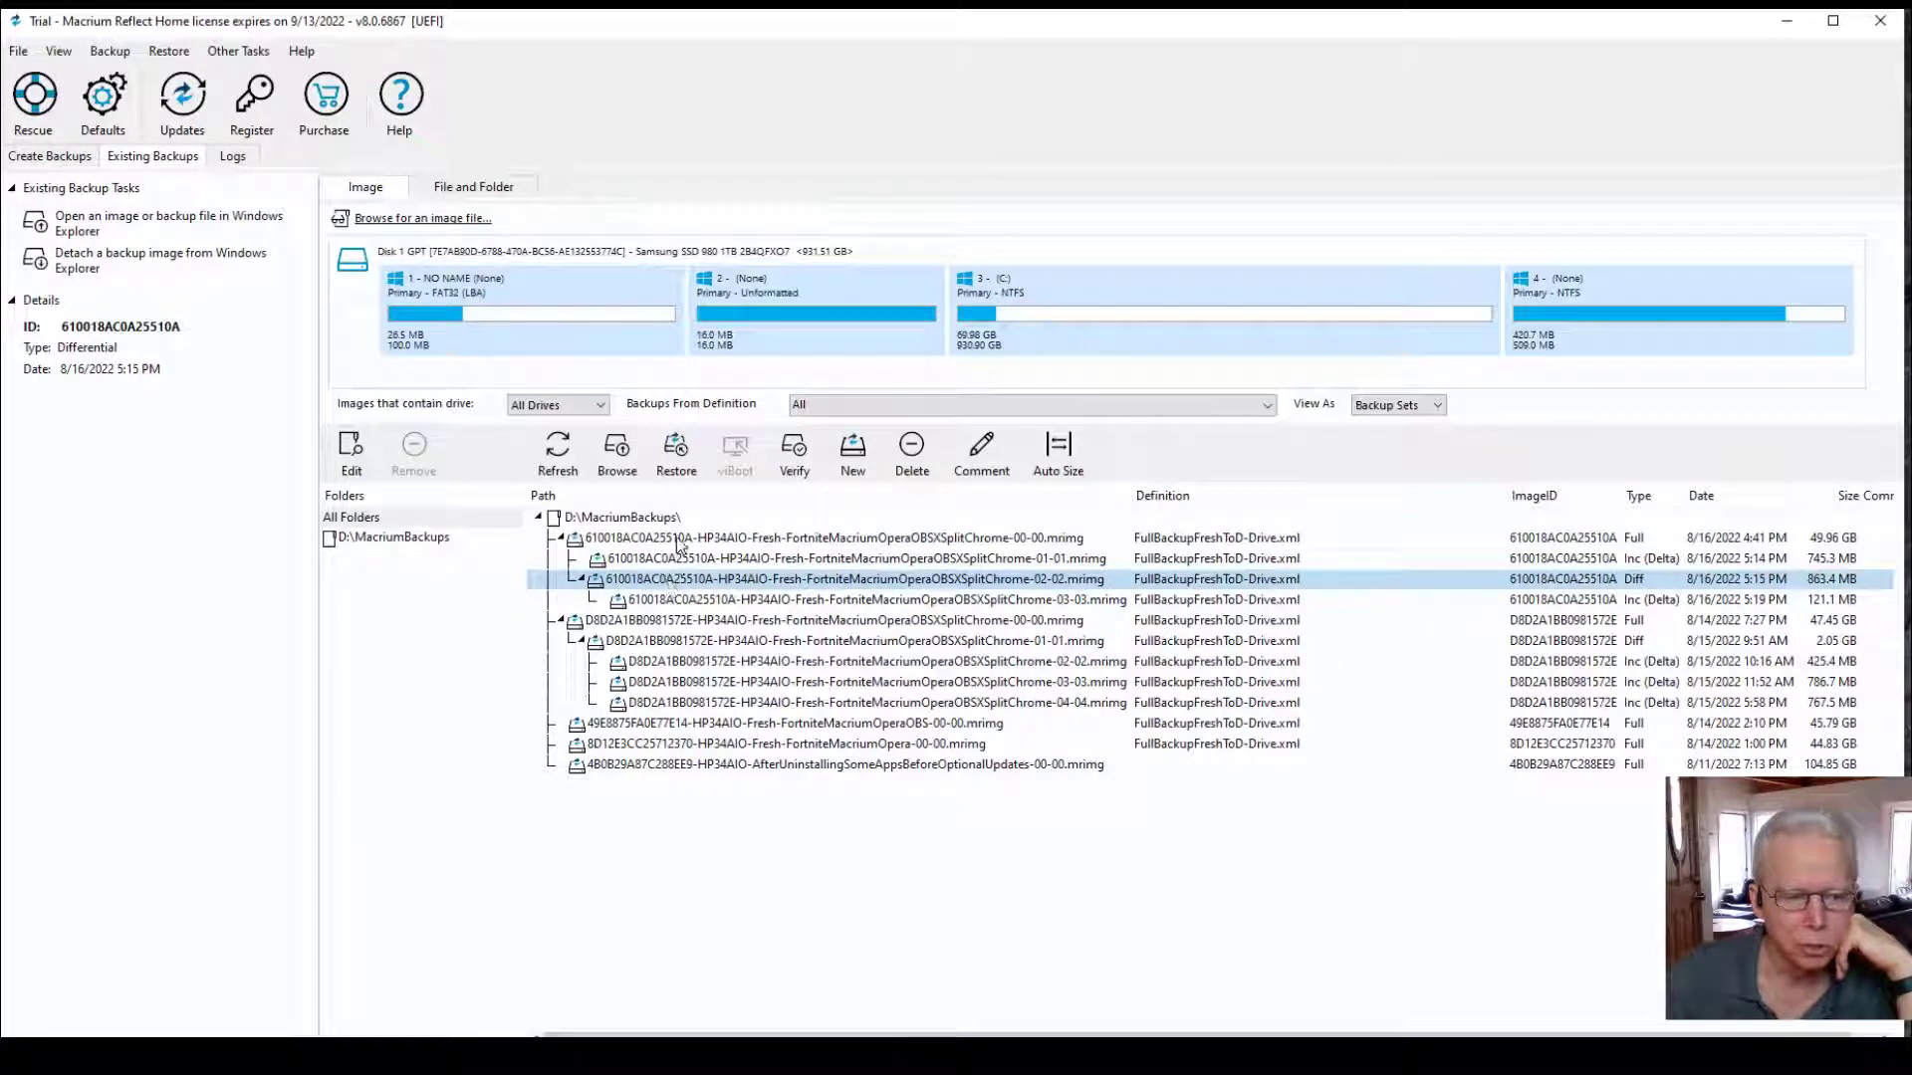
mouse_move(673, 582)
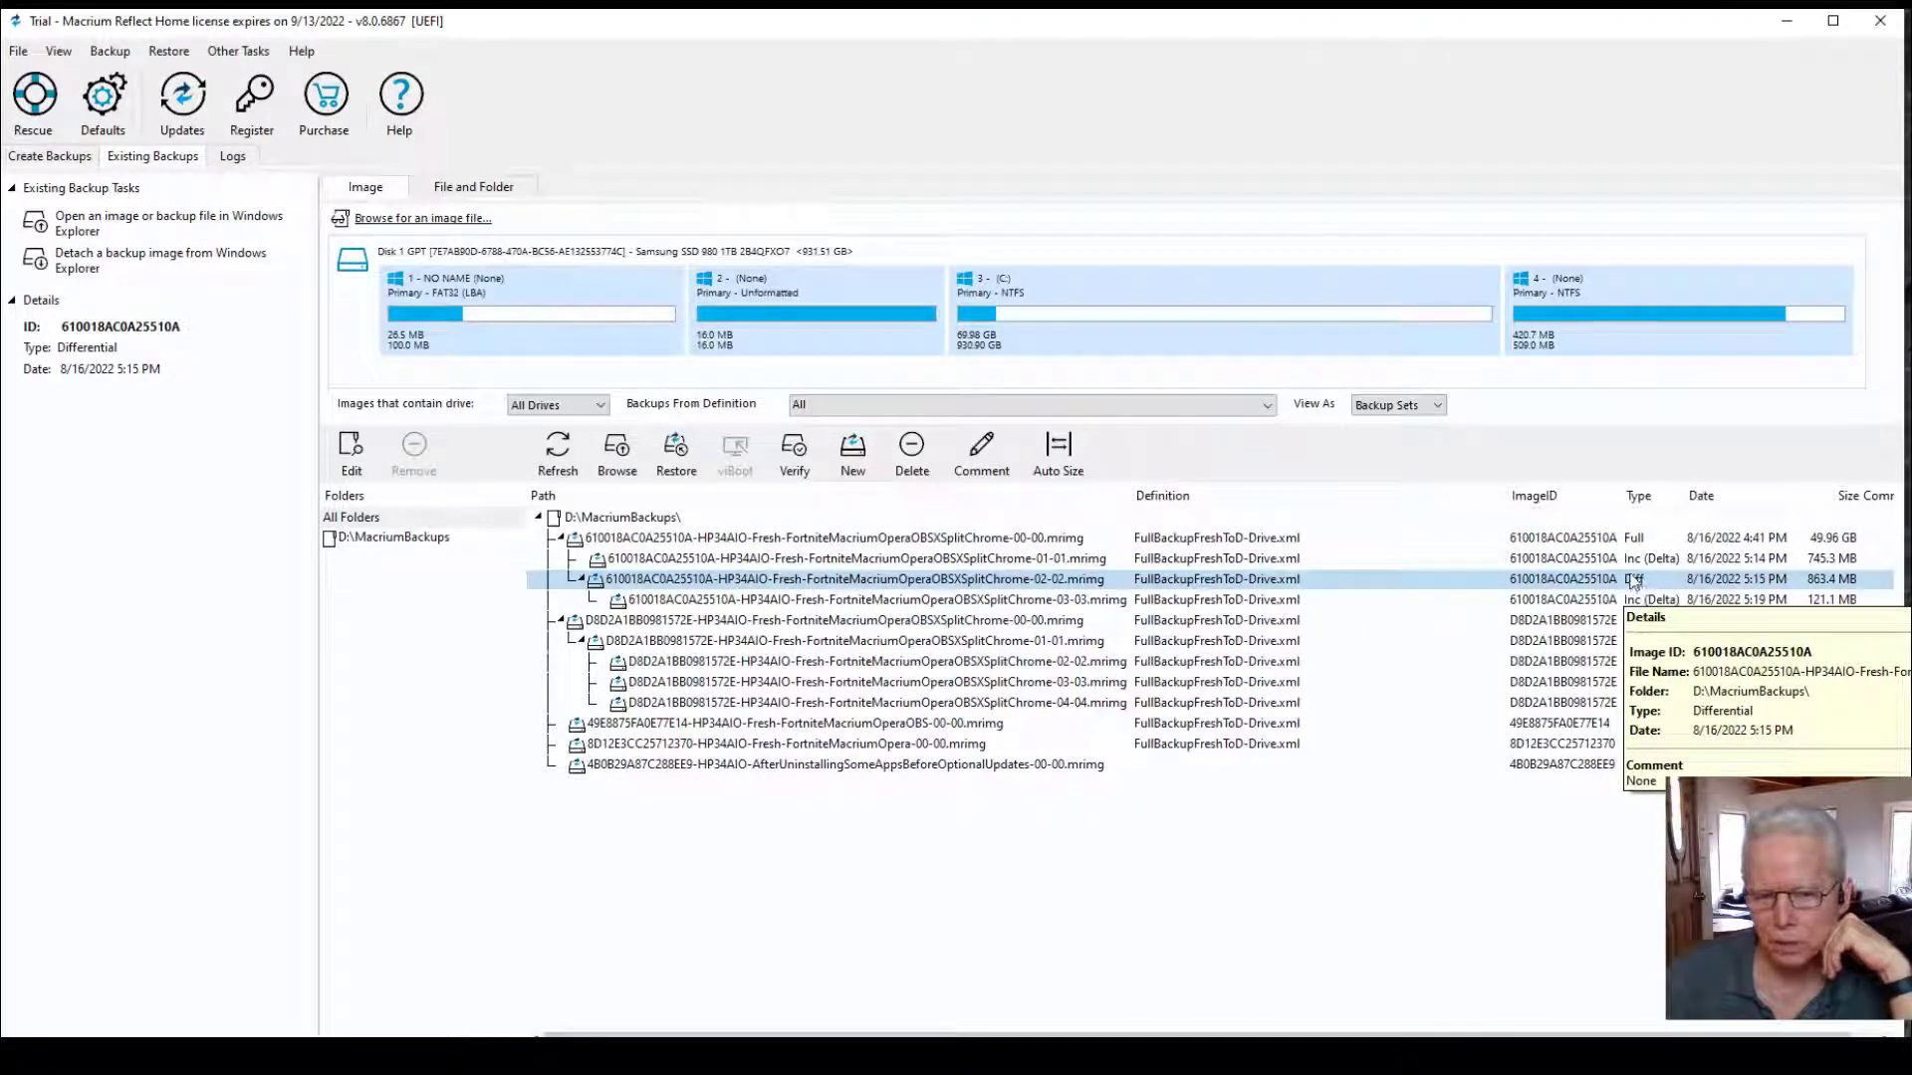
Examine the 8/16/2022 restore chain from the full image through the 02-02 differential to the 03-03 incremental
left_click(1586, 544)
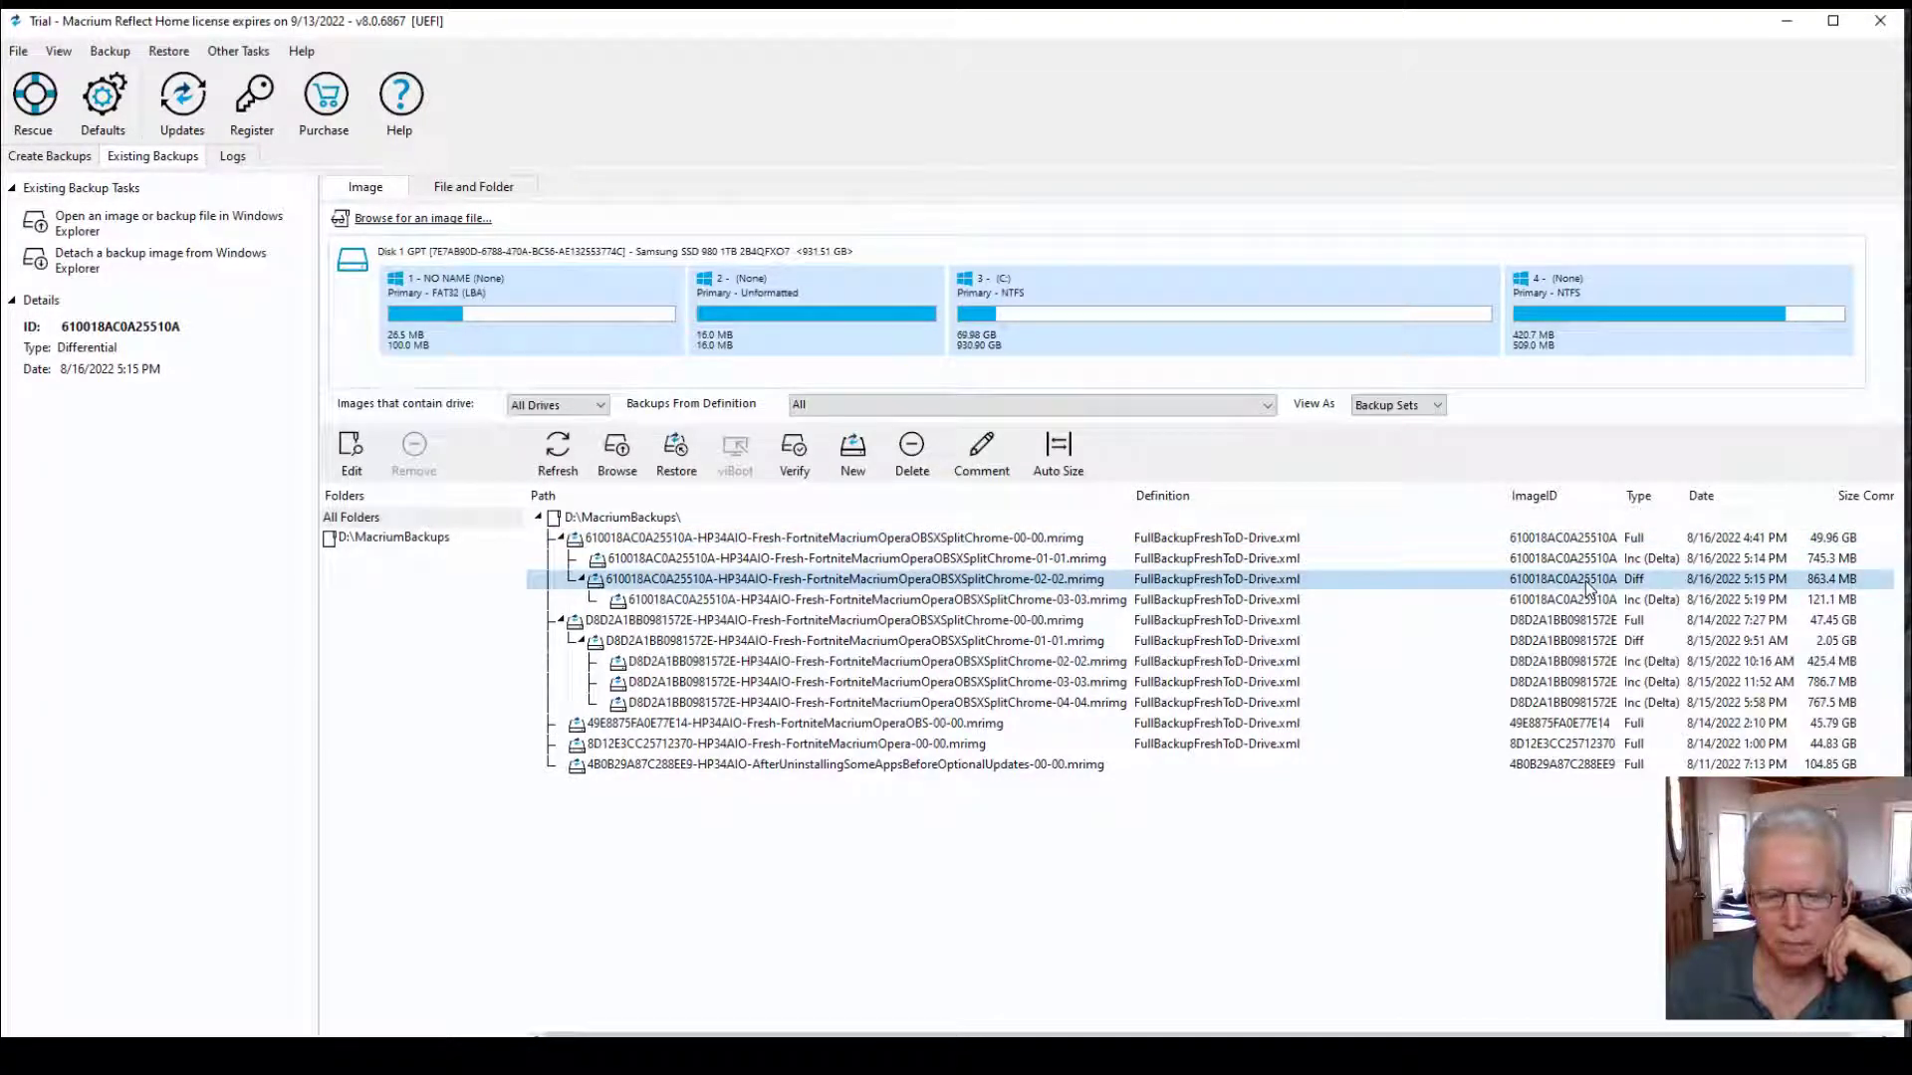
left_click(998, 599)
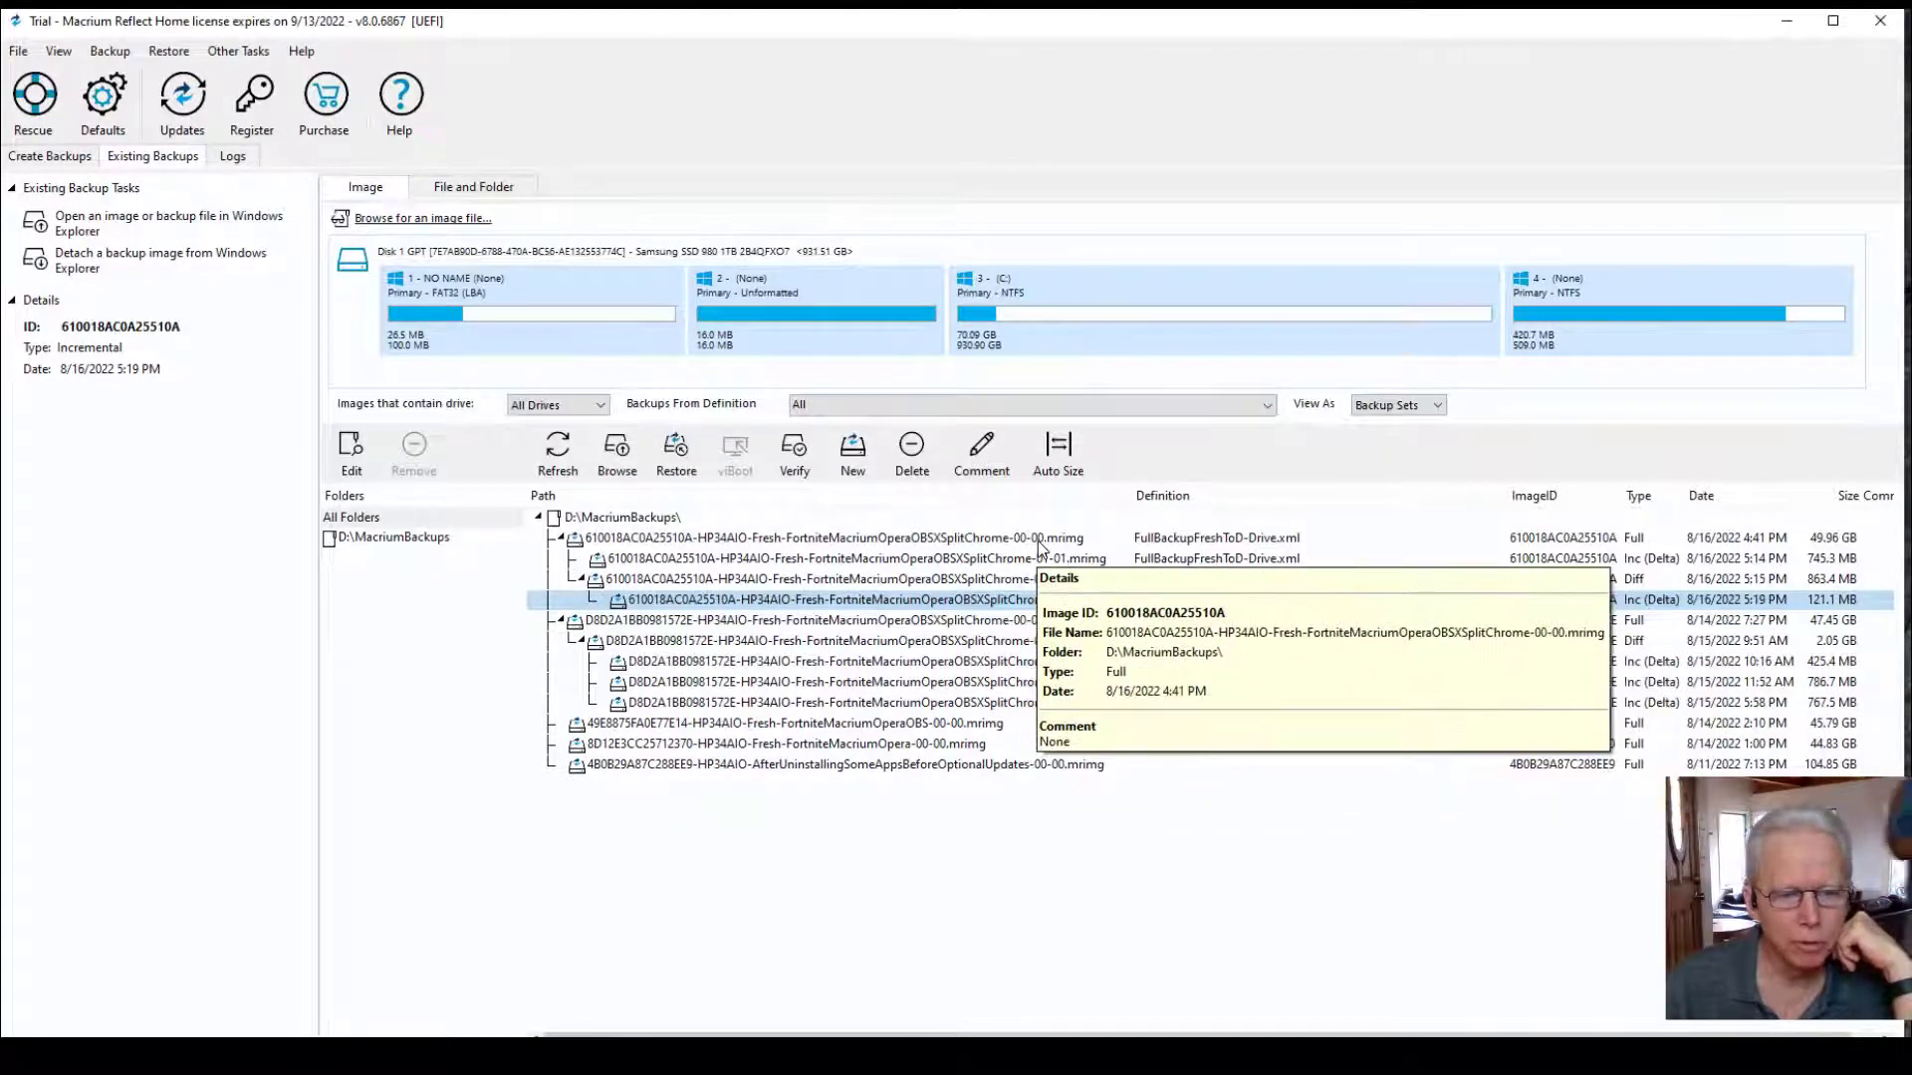
left_click(1039, 544)
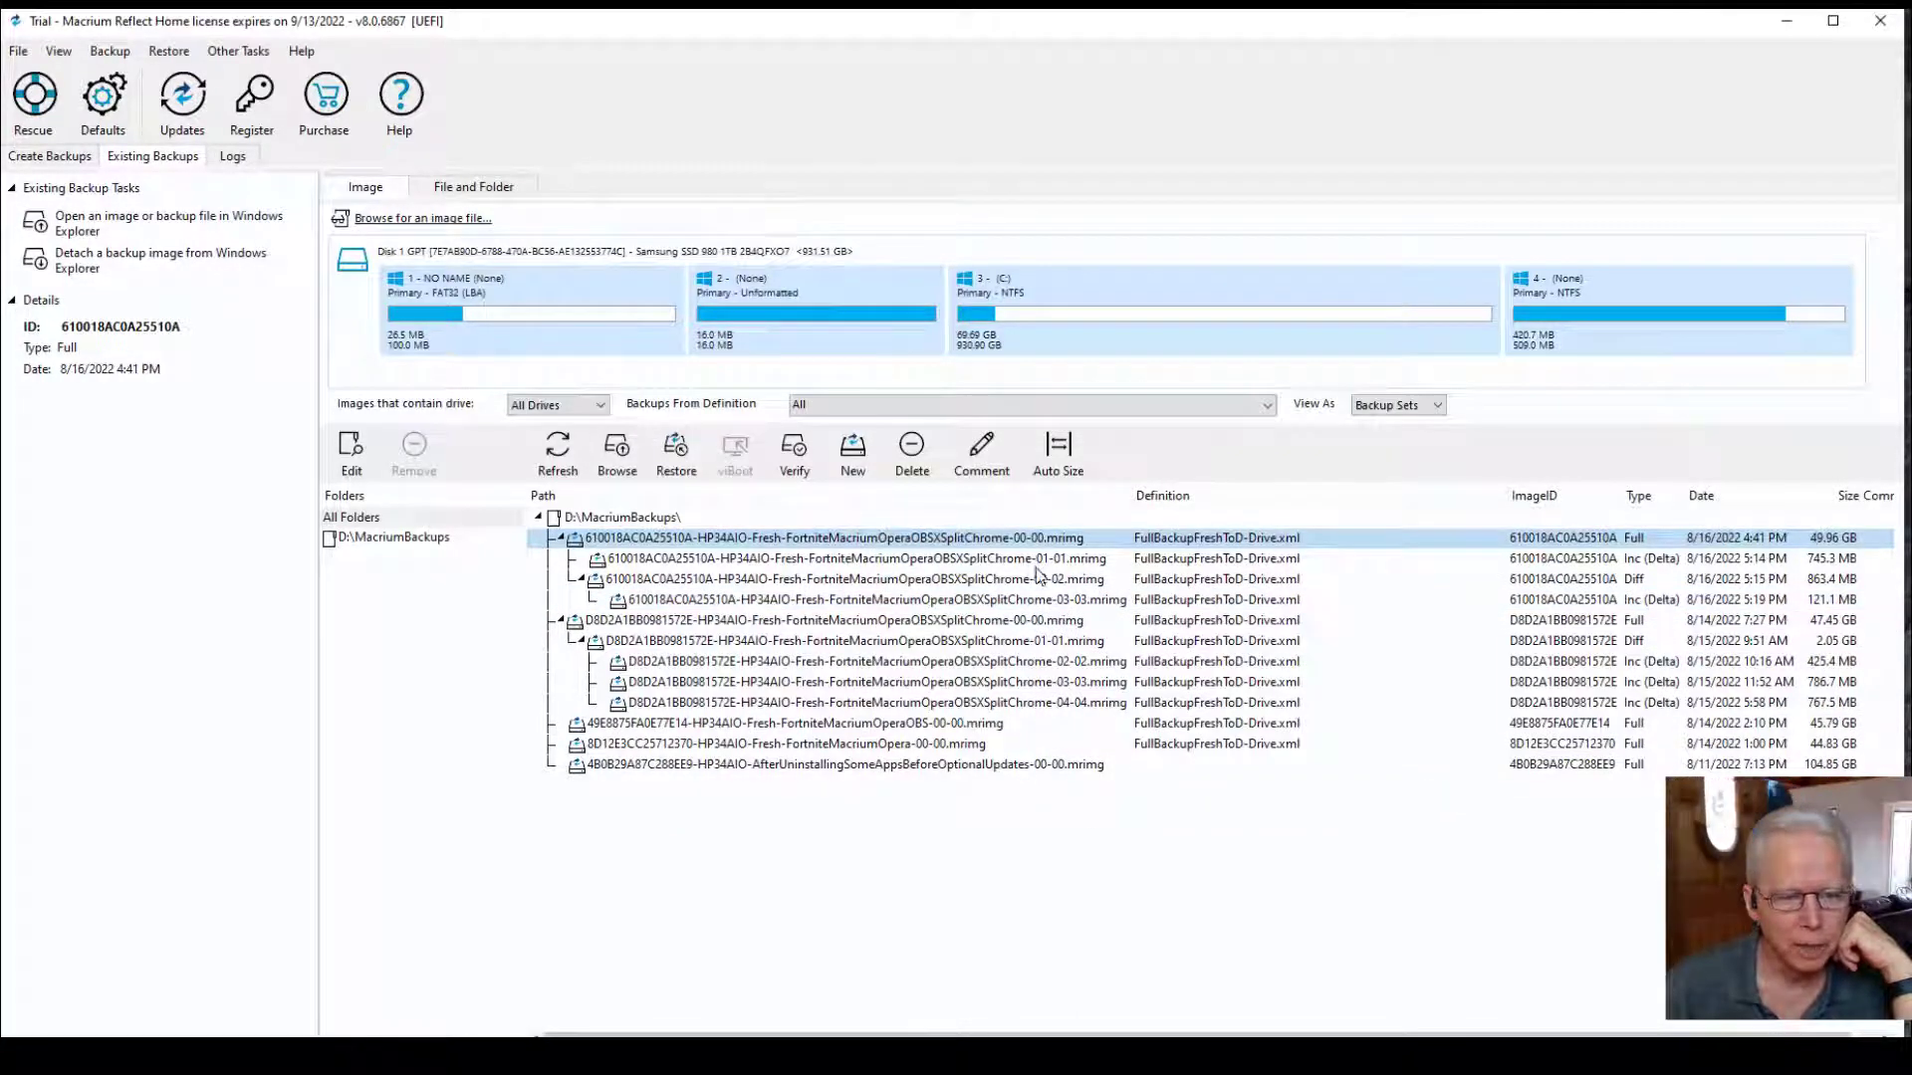
left_click(1045, 583)
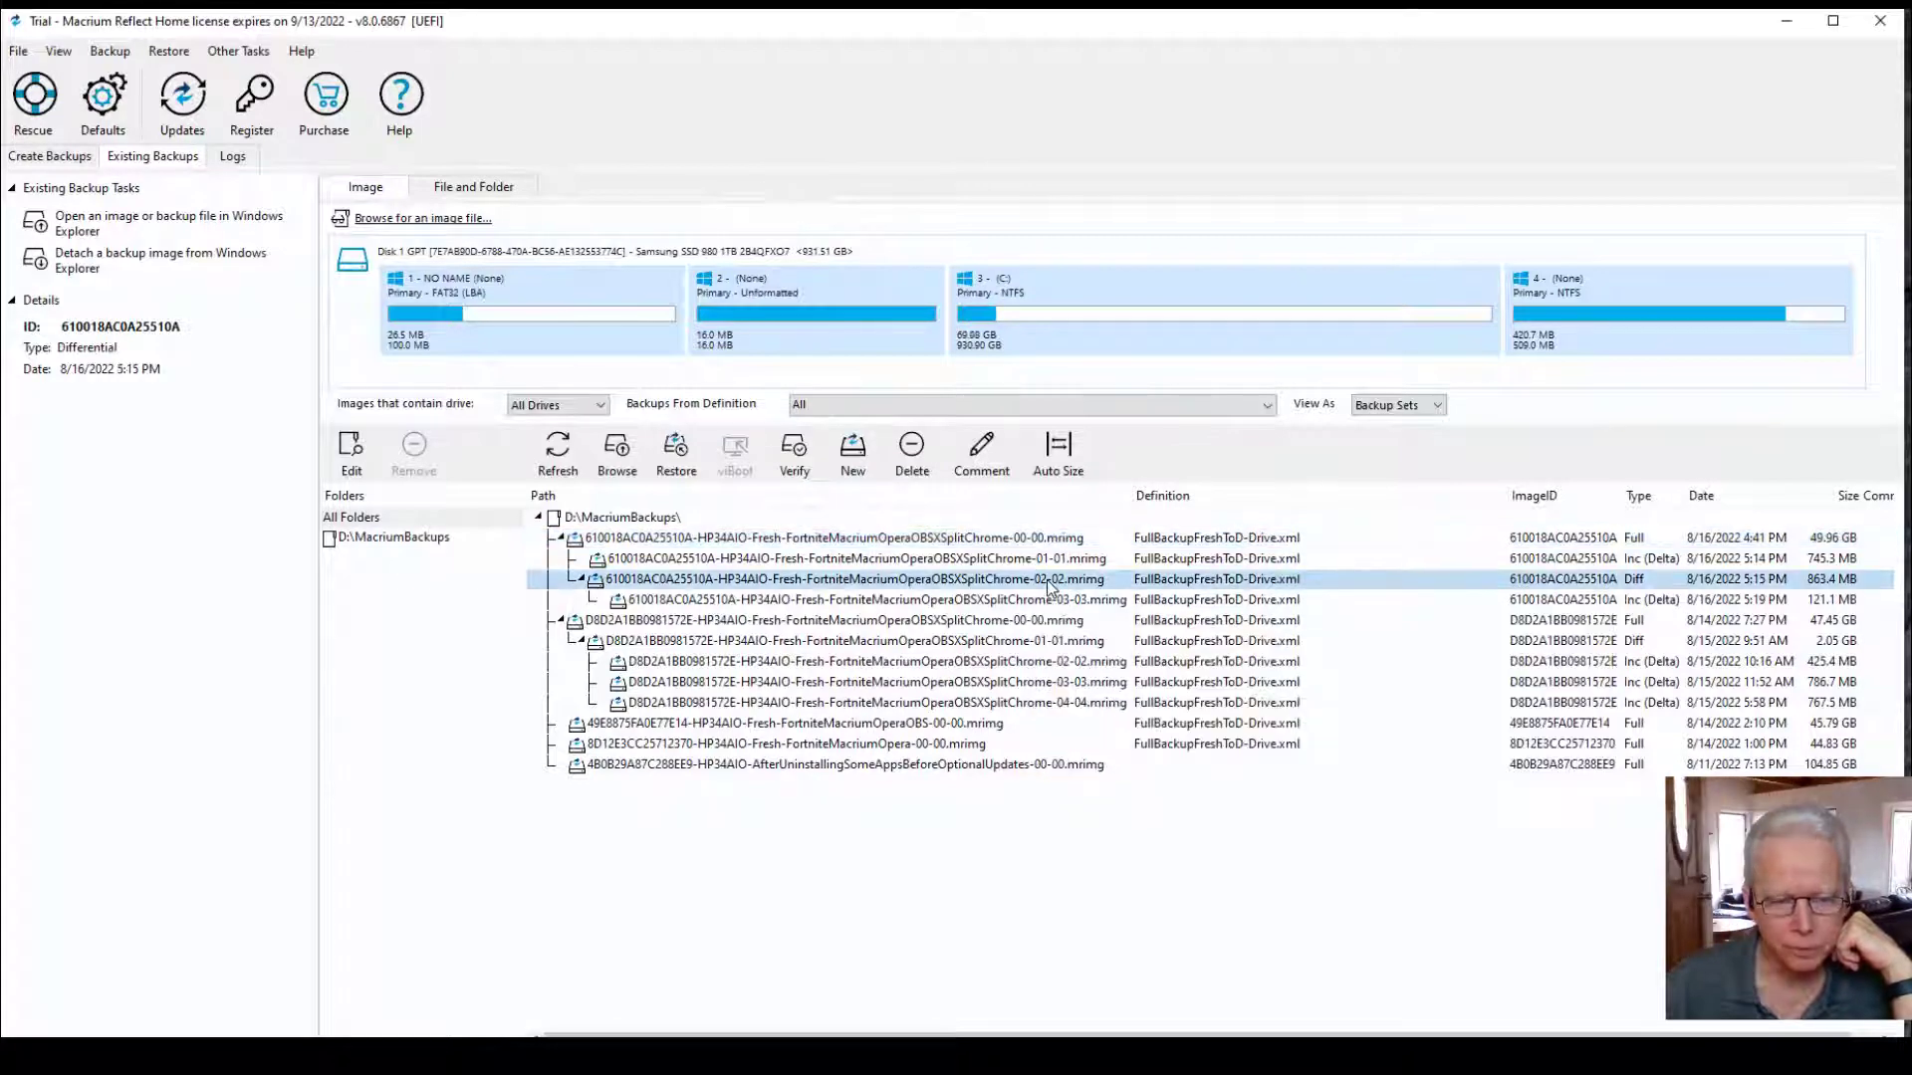
left_click(1057, 600)
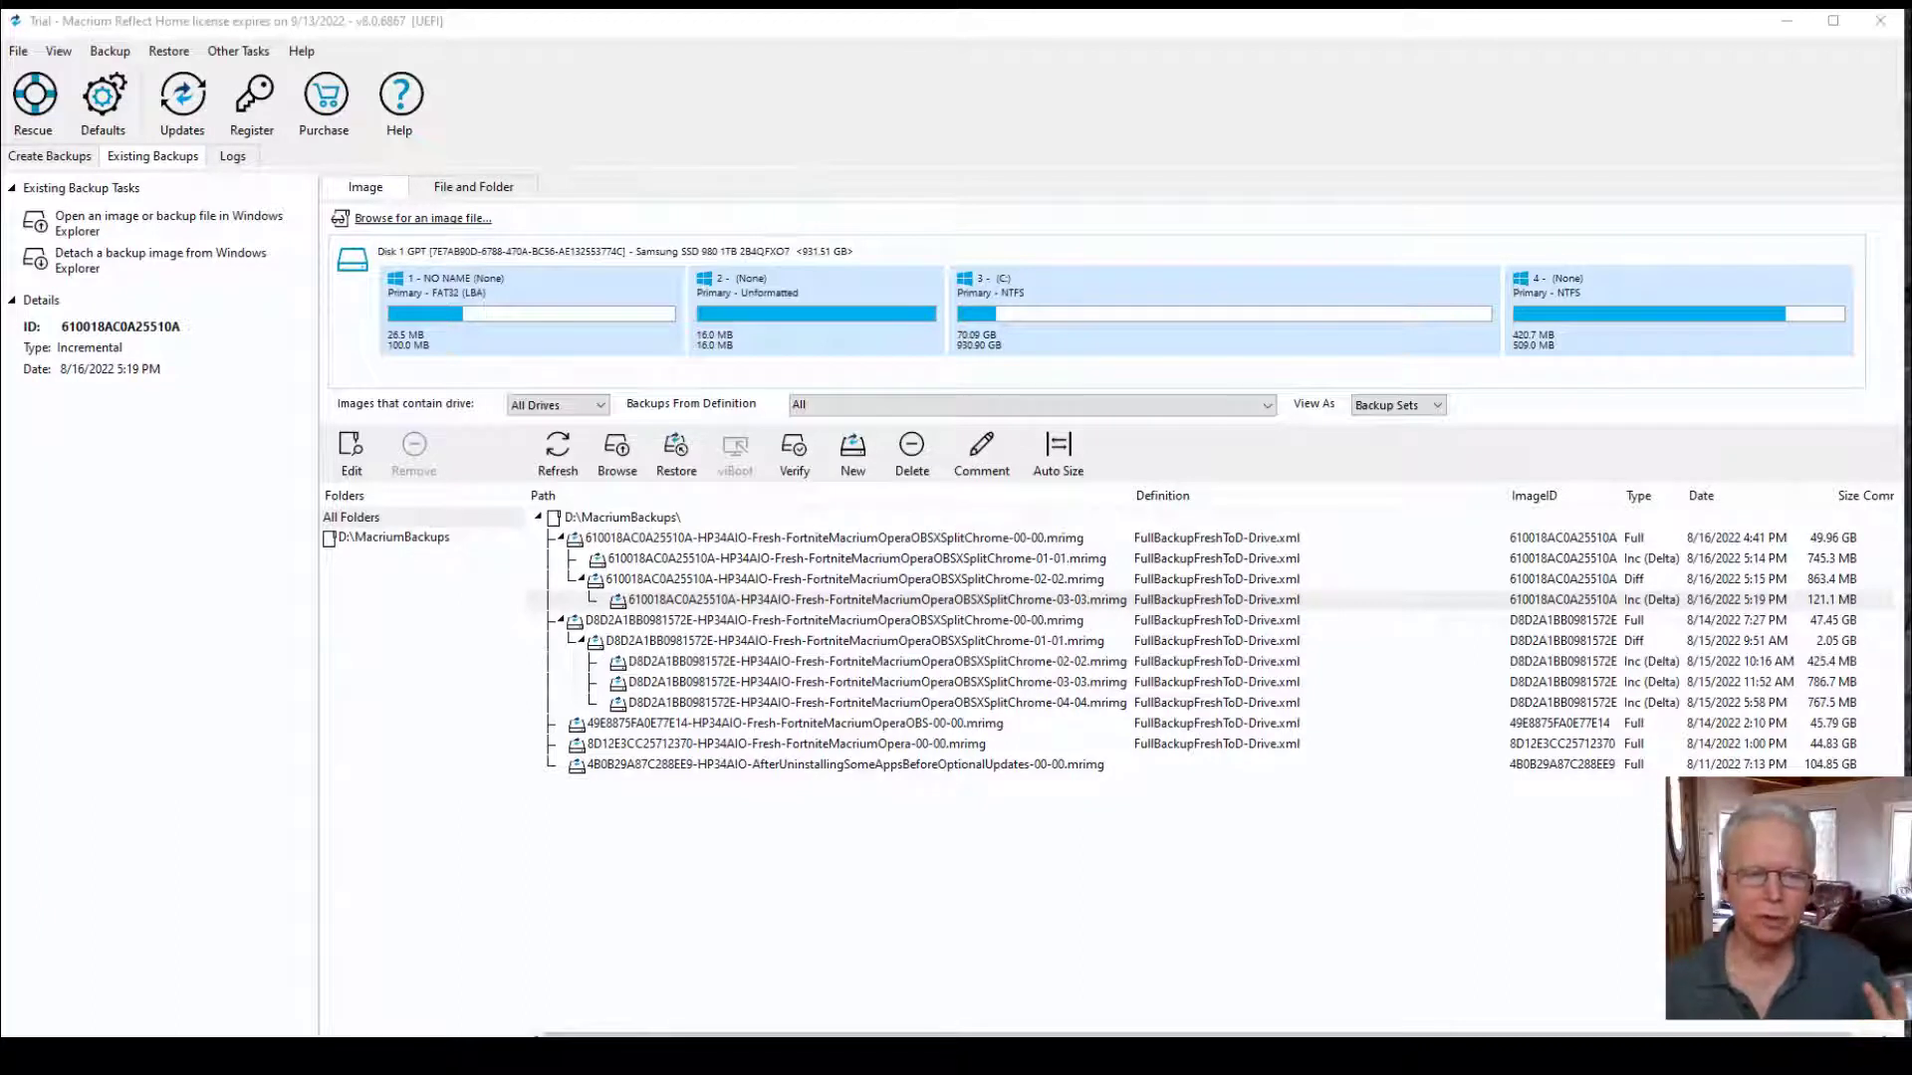
Examine the backup set begun 8/14/2022 at 7:27 PM, from its full image through the 01-01 differential to the 04-04 incremental
left_click(1050, 628)
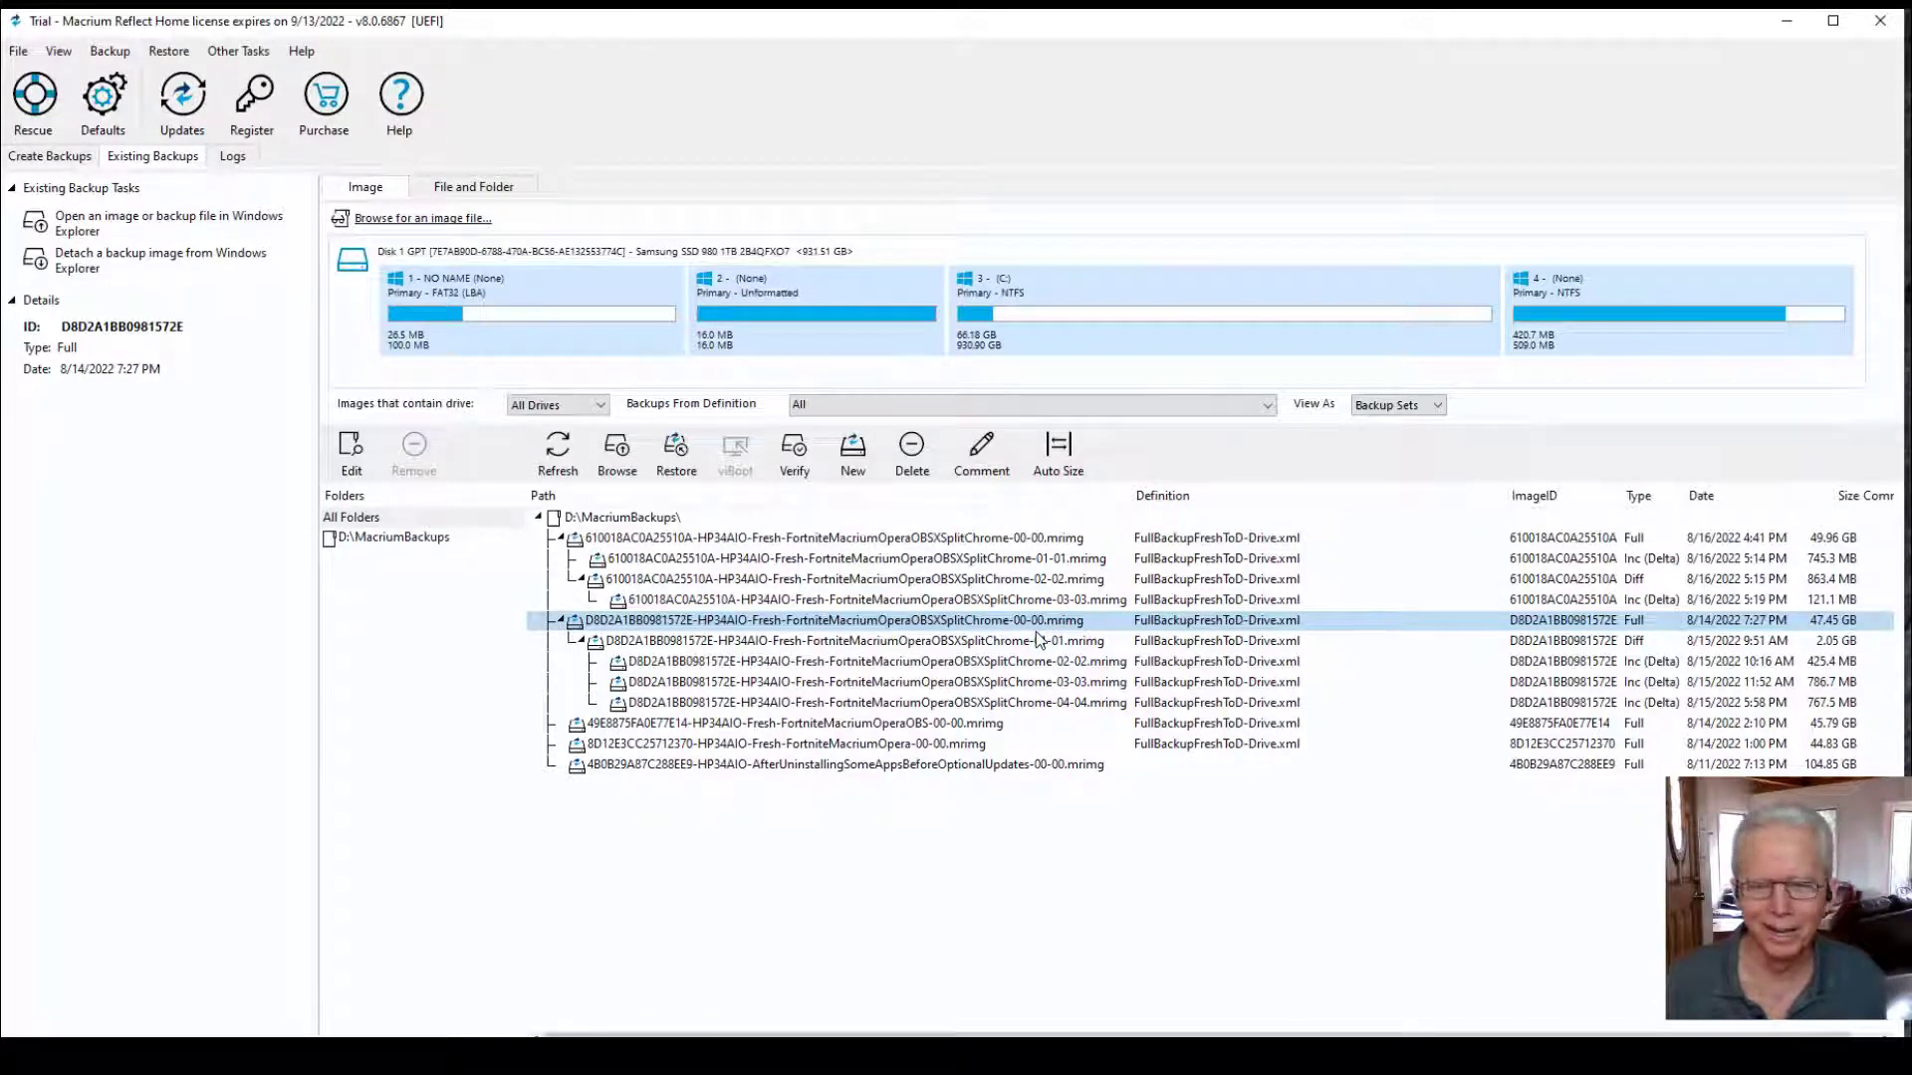
mouse_move(1003, 648)
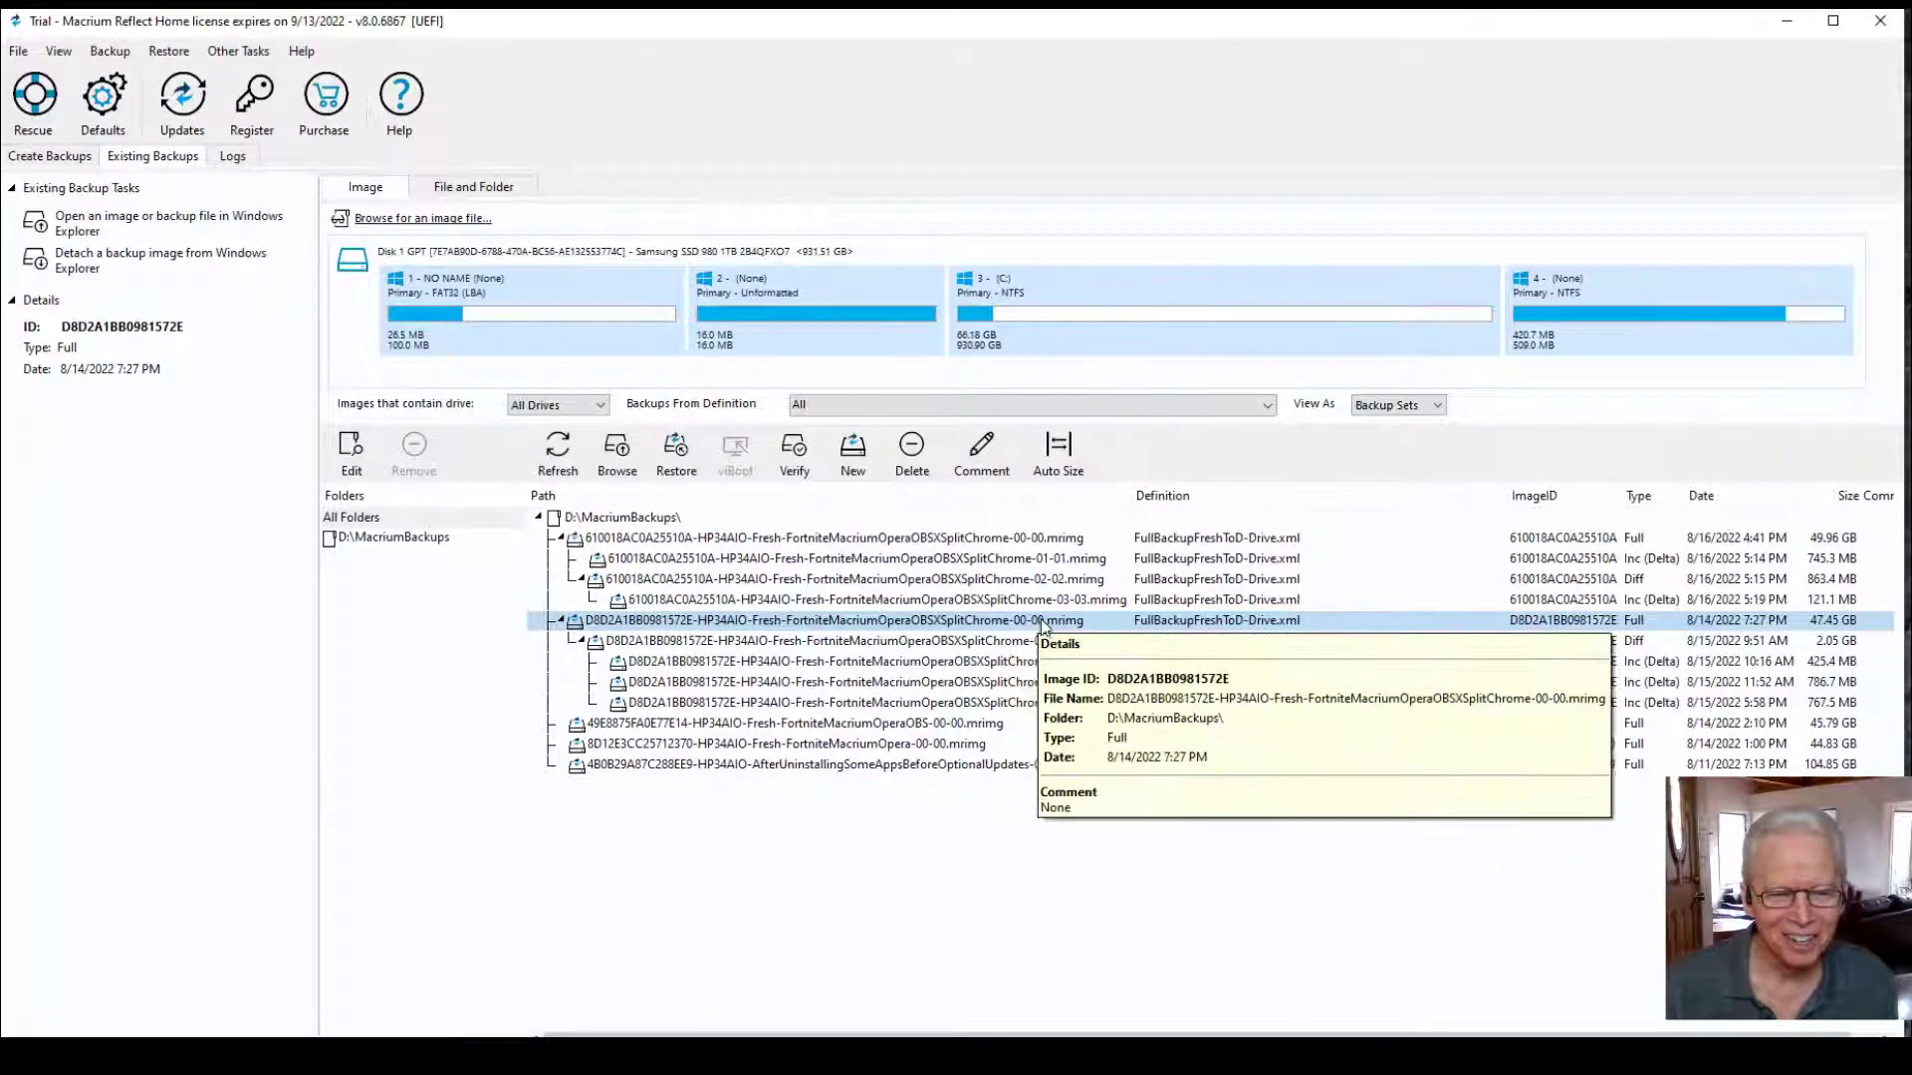
mouse_move(1437, 609)
mouse_move(1559, 627)
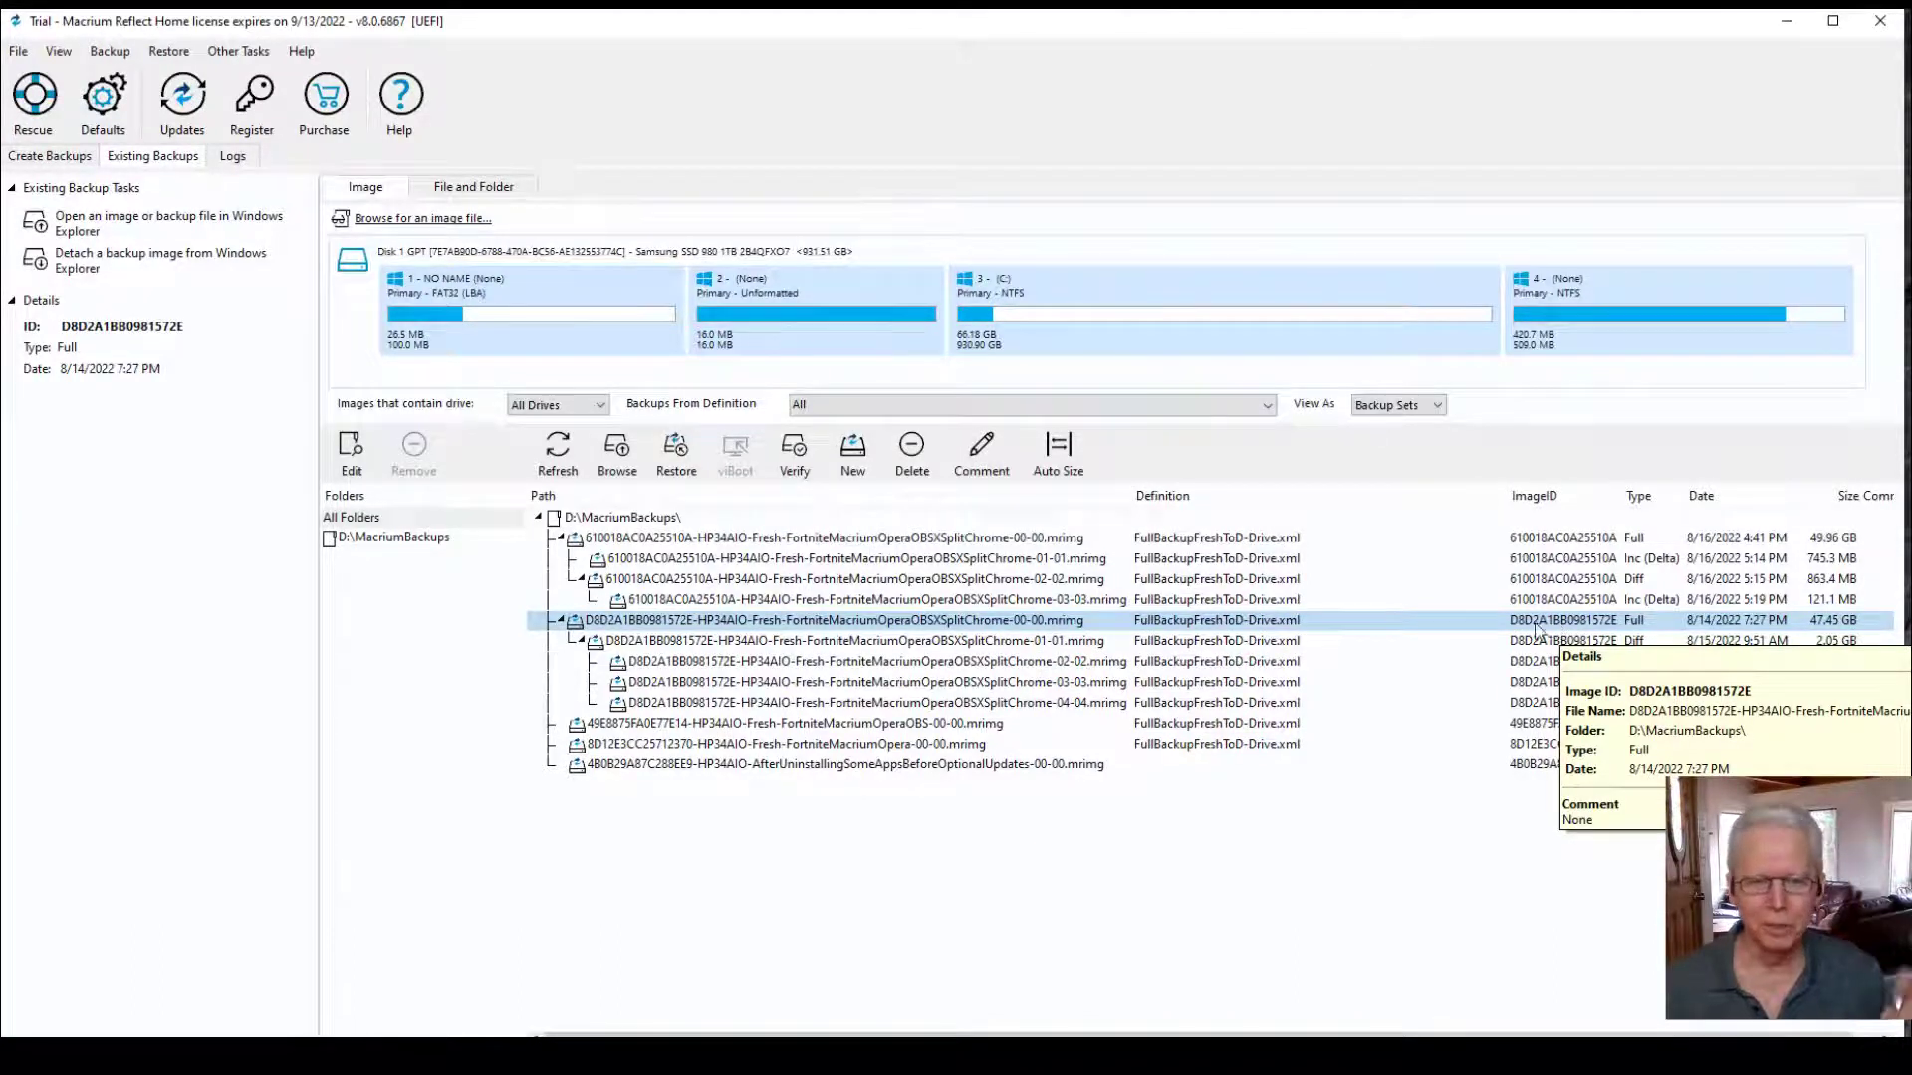
left_click(1054, 645)
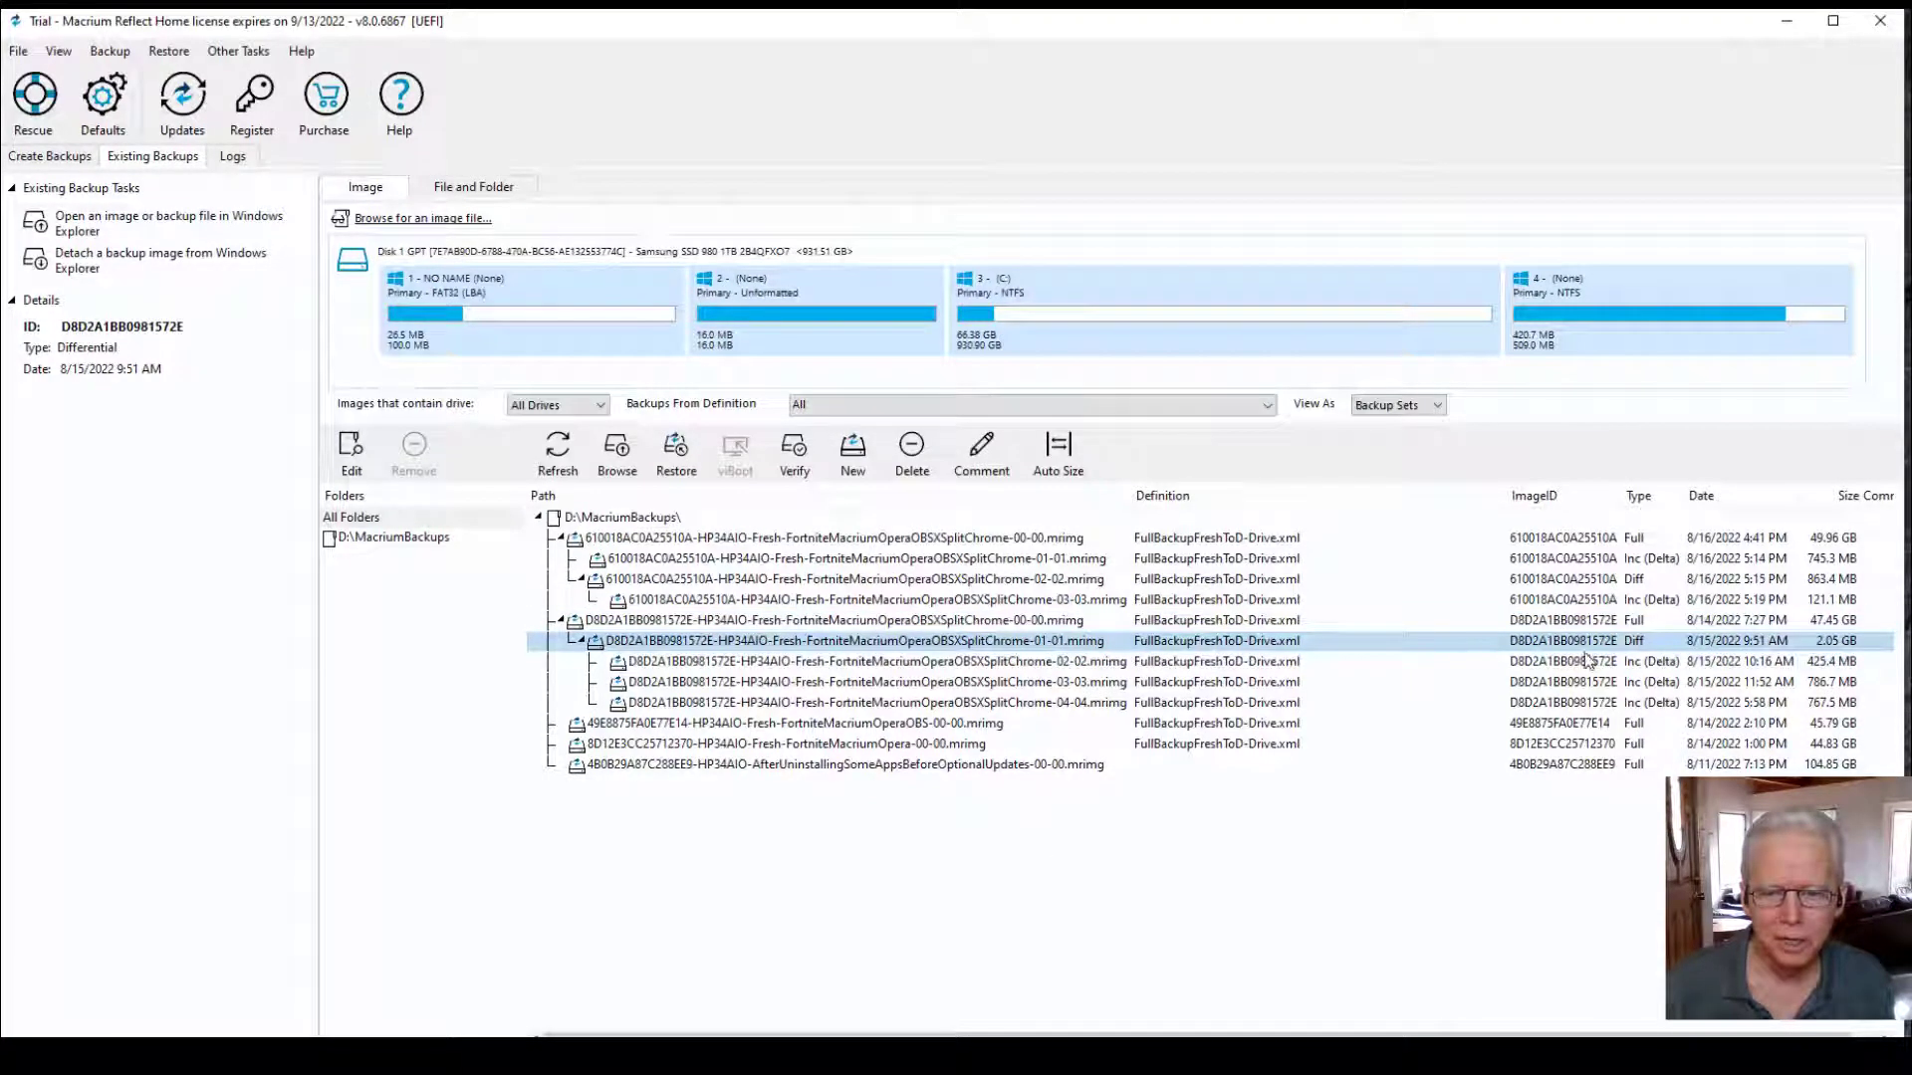
mouse_move(1589, 661)
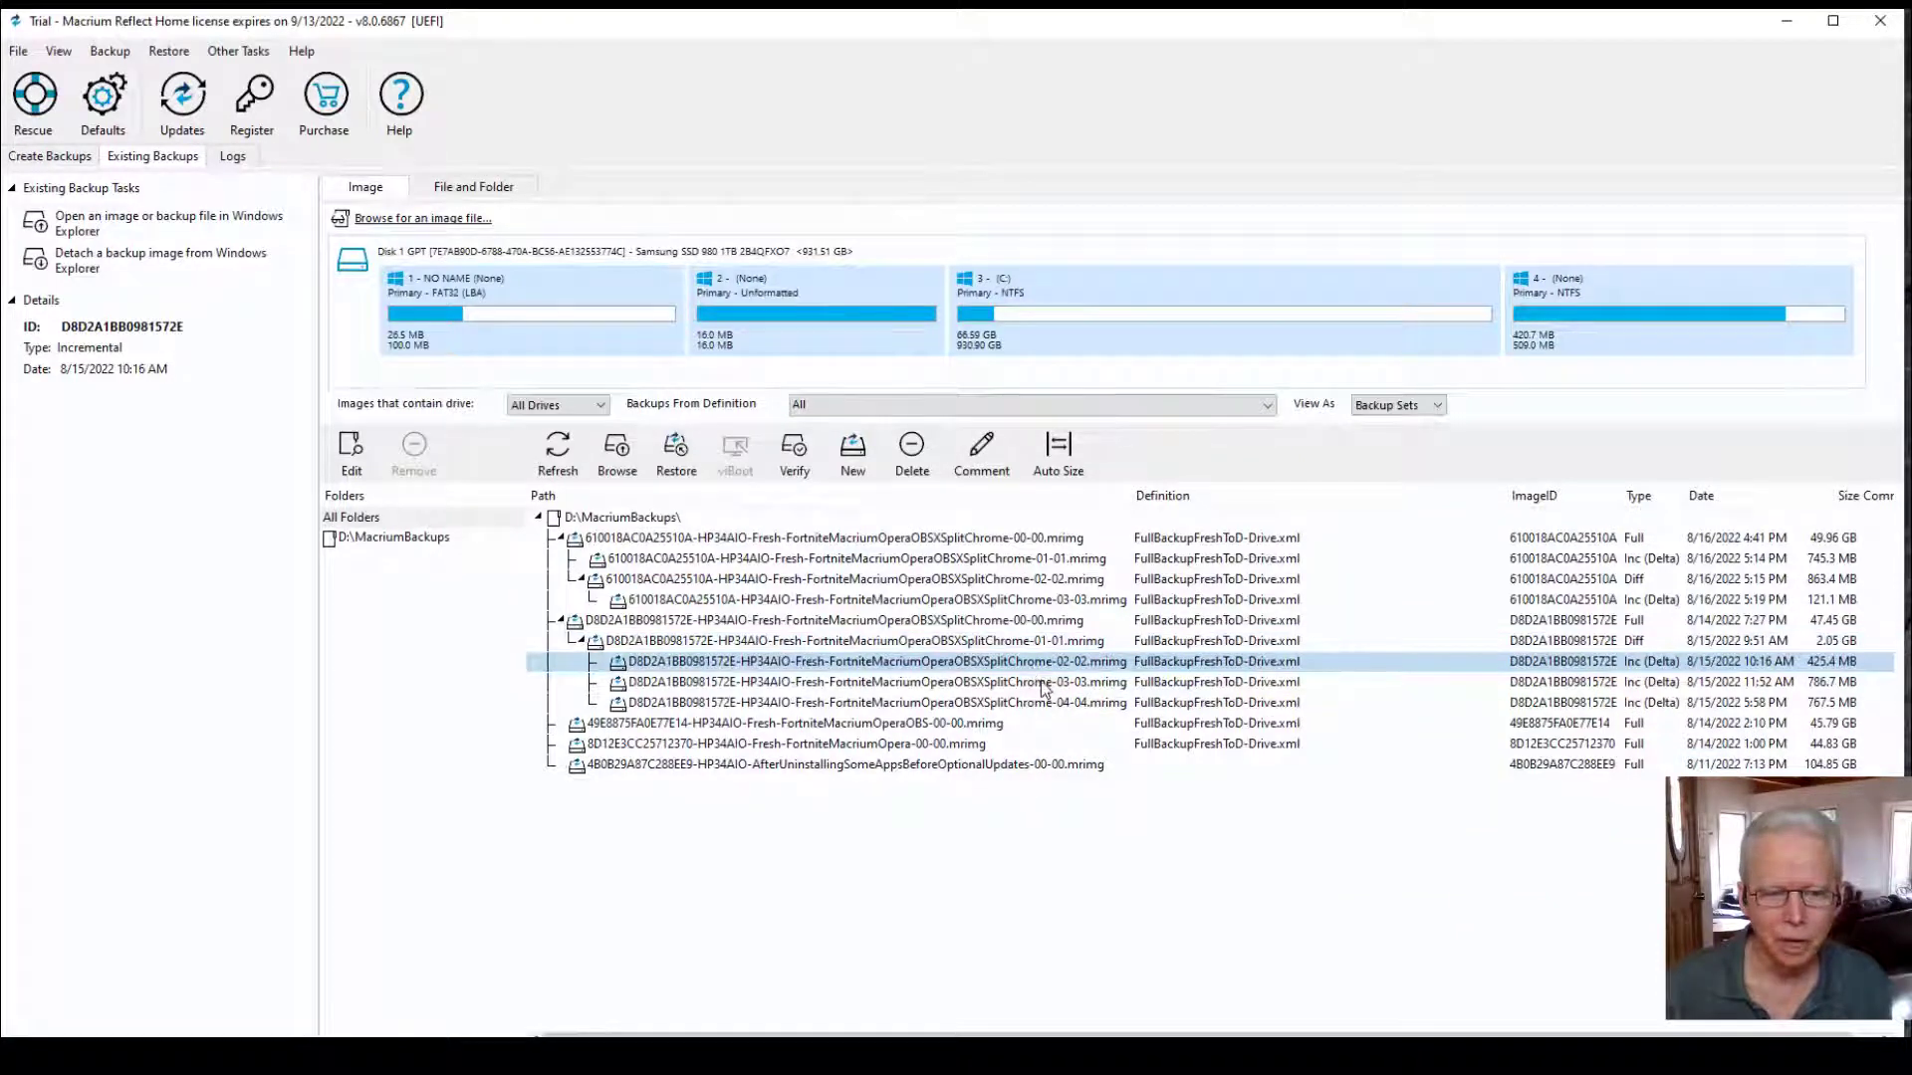
left_click(1043, 686)
left_click(1051, 702)
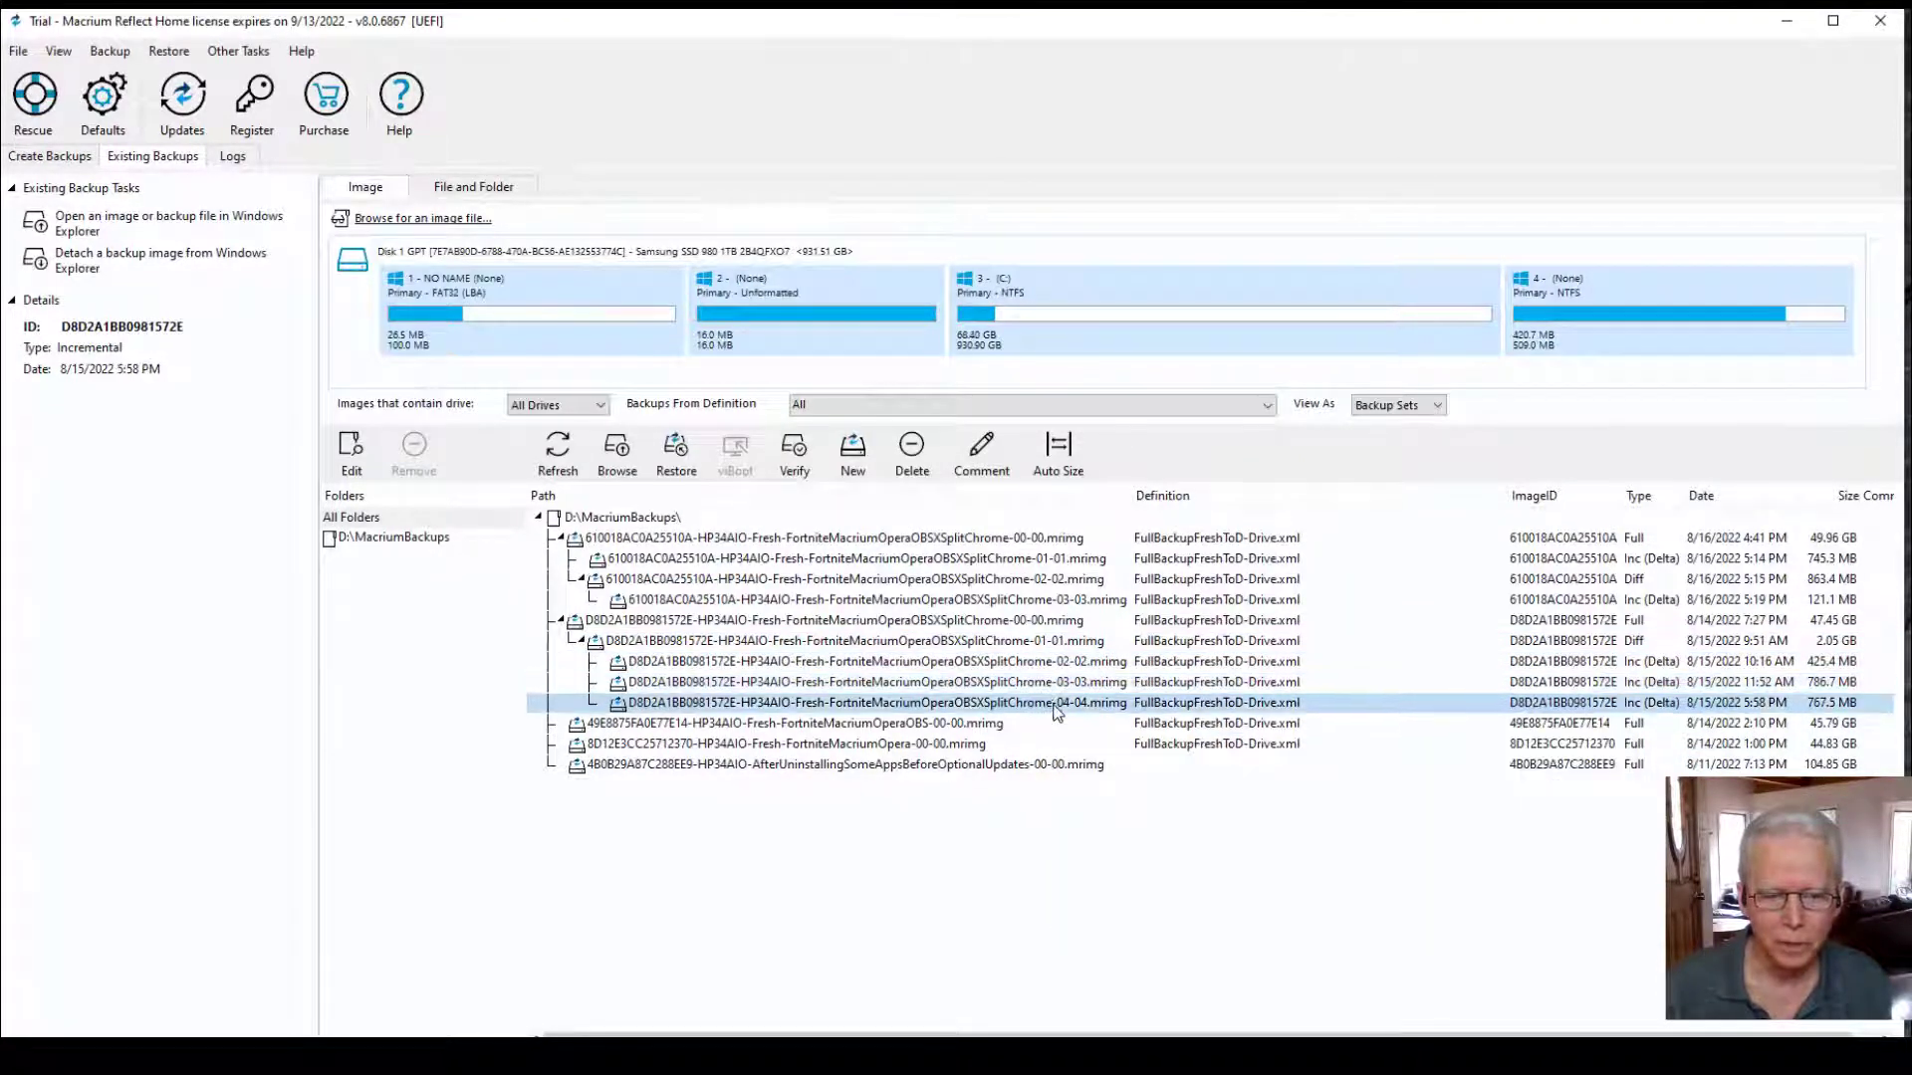
mouse_move(1627, 711)
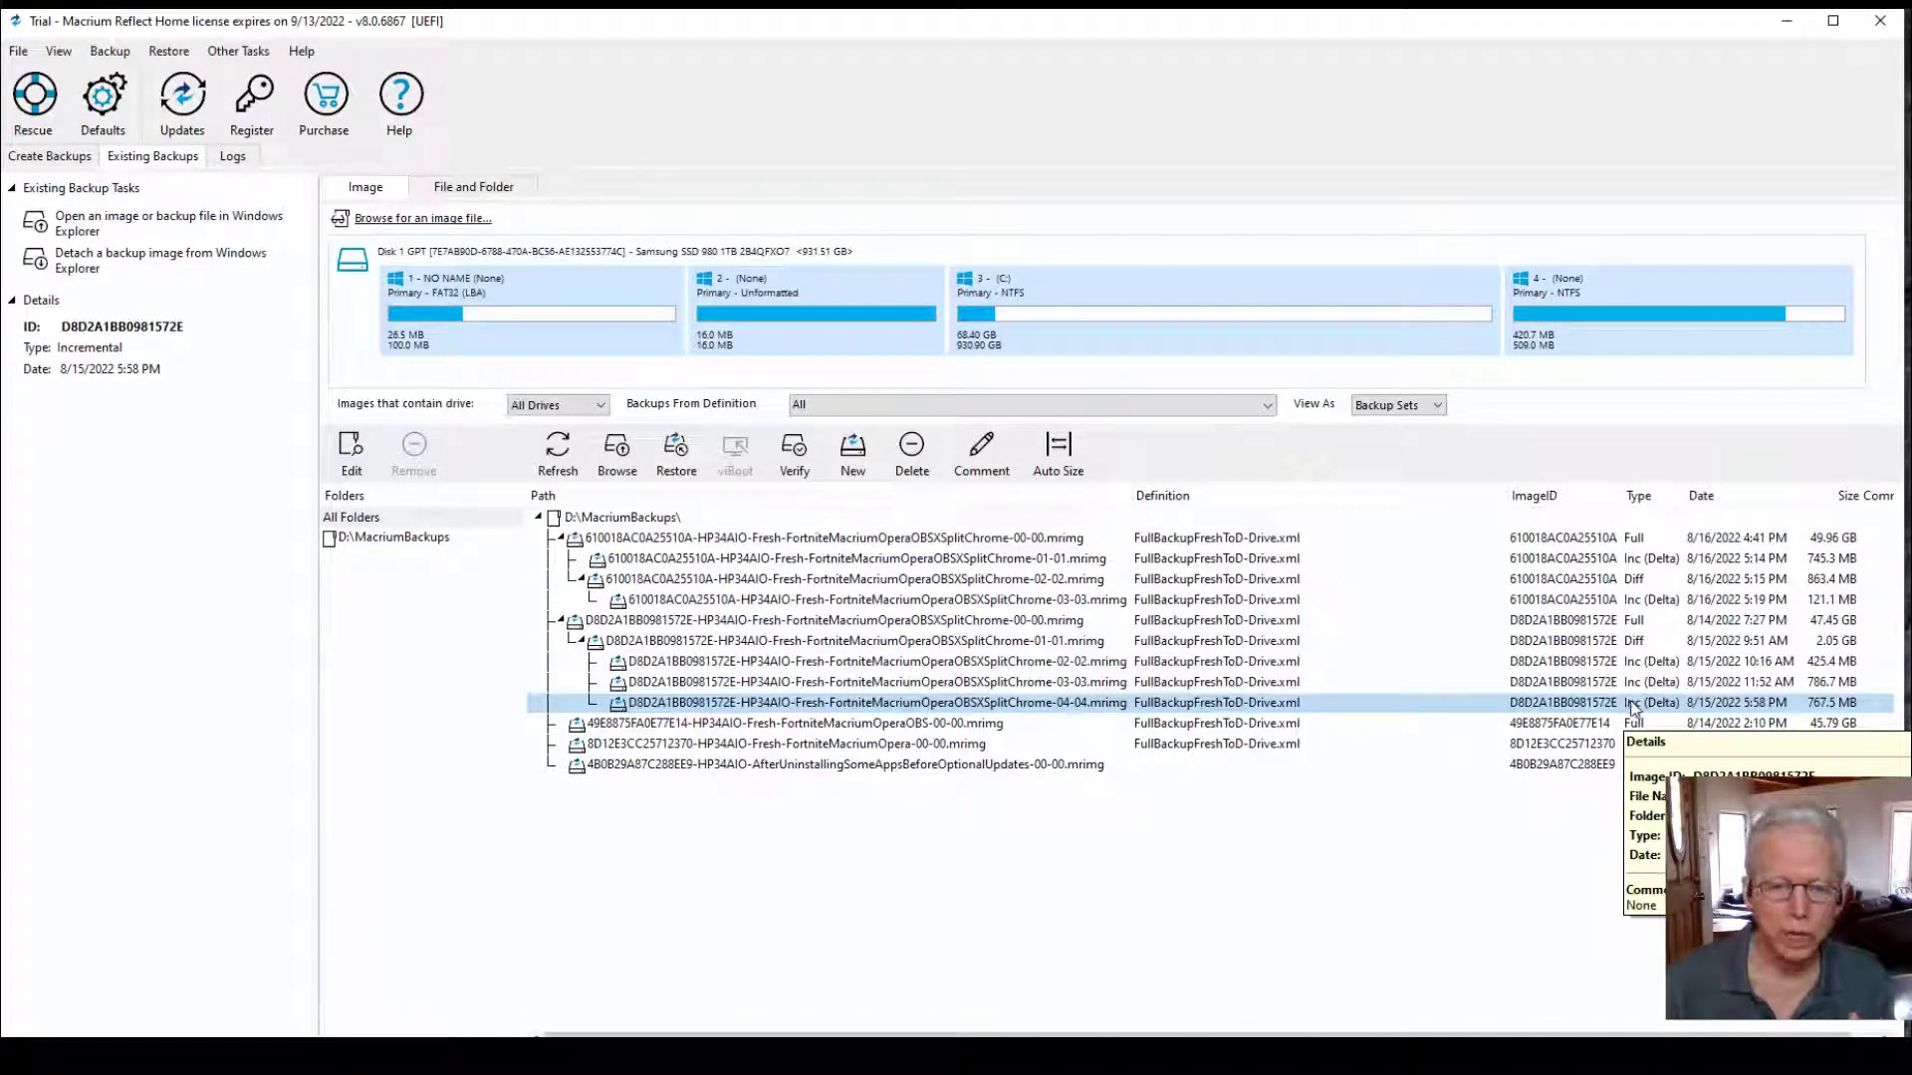
Trace the second backup set backward from the 03-03 incremental through 02-02 and the 01-01 differential to the full image
left_click(1633, 685)
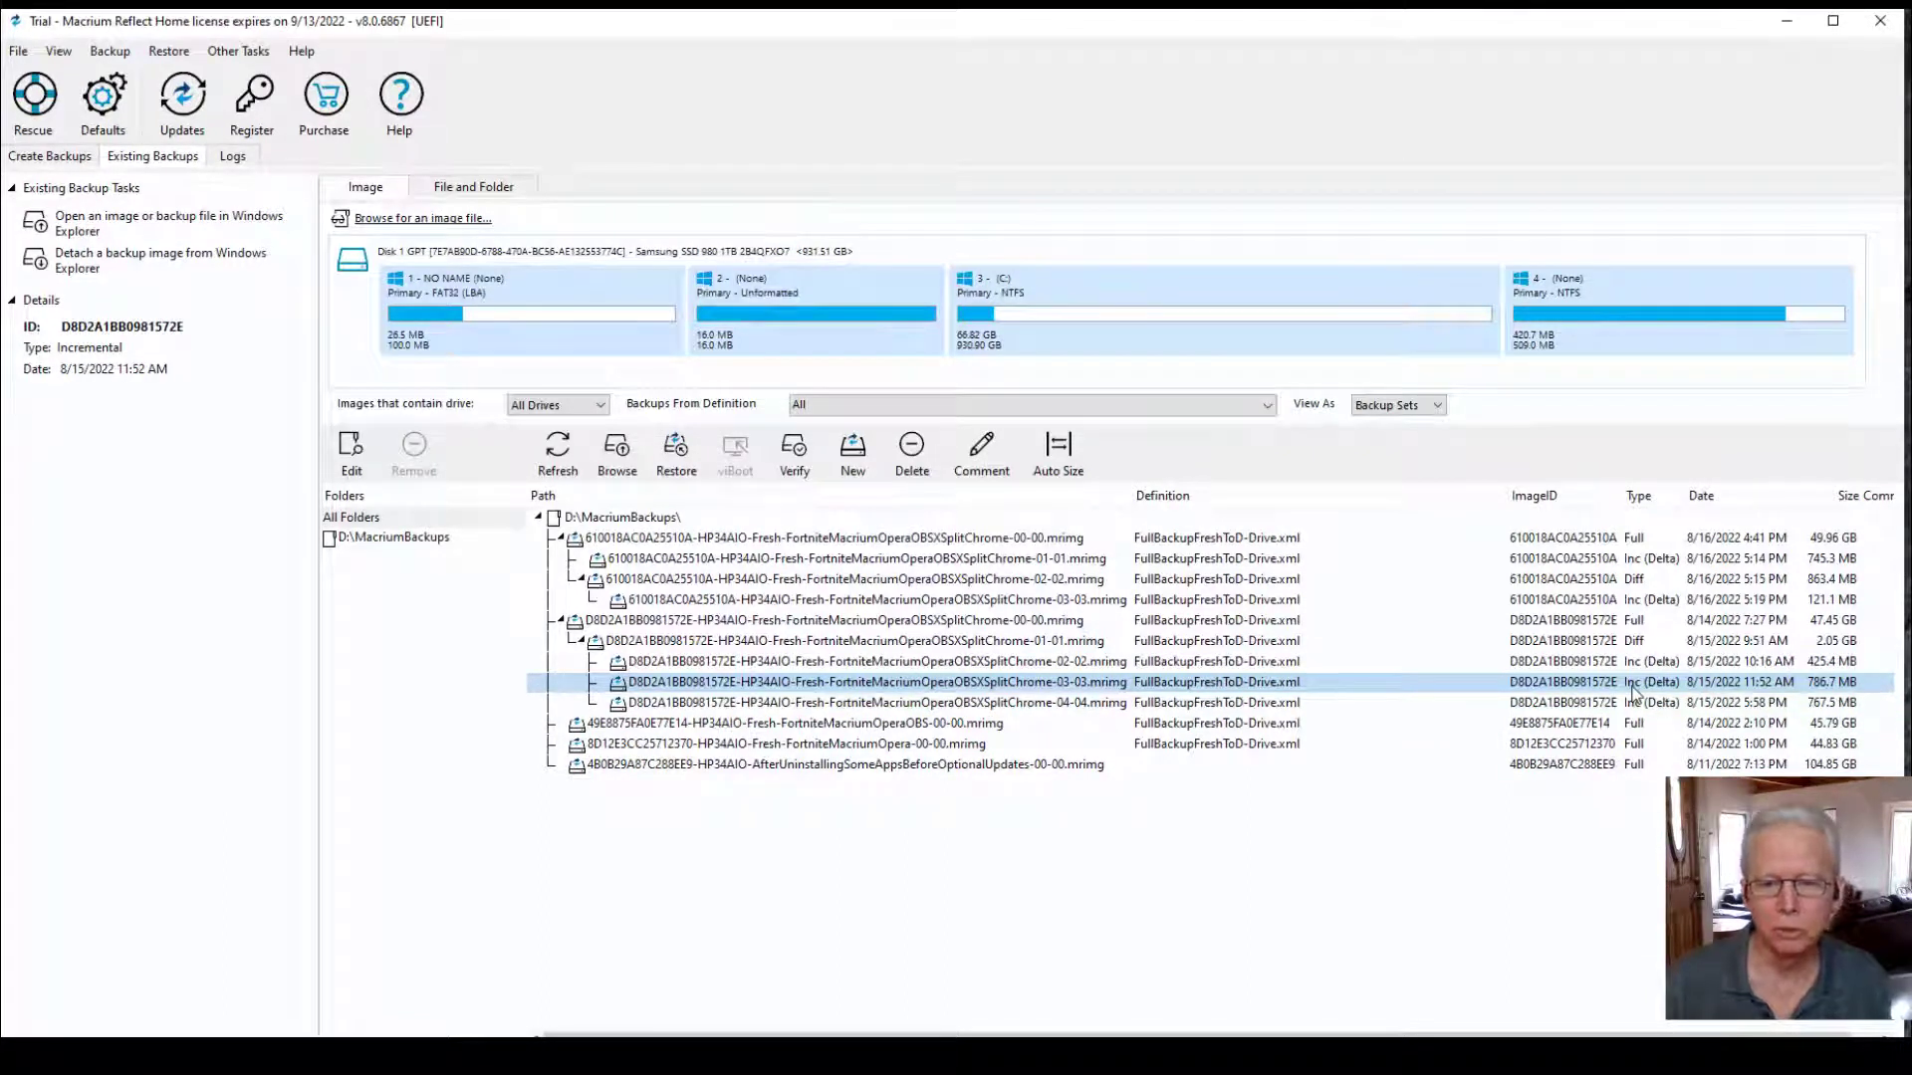
left_click(1622, 667)
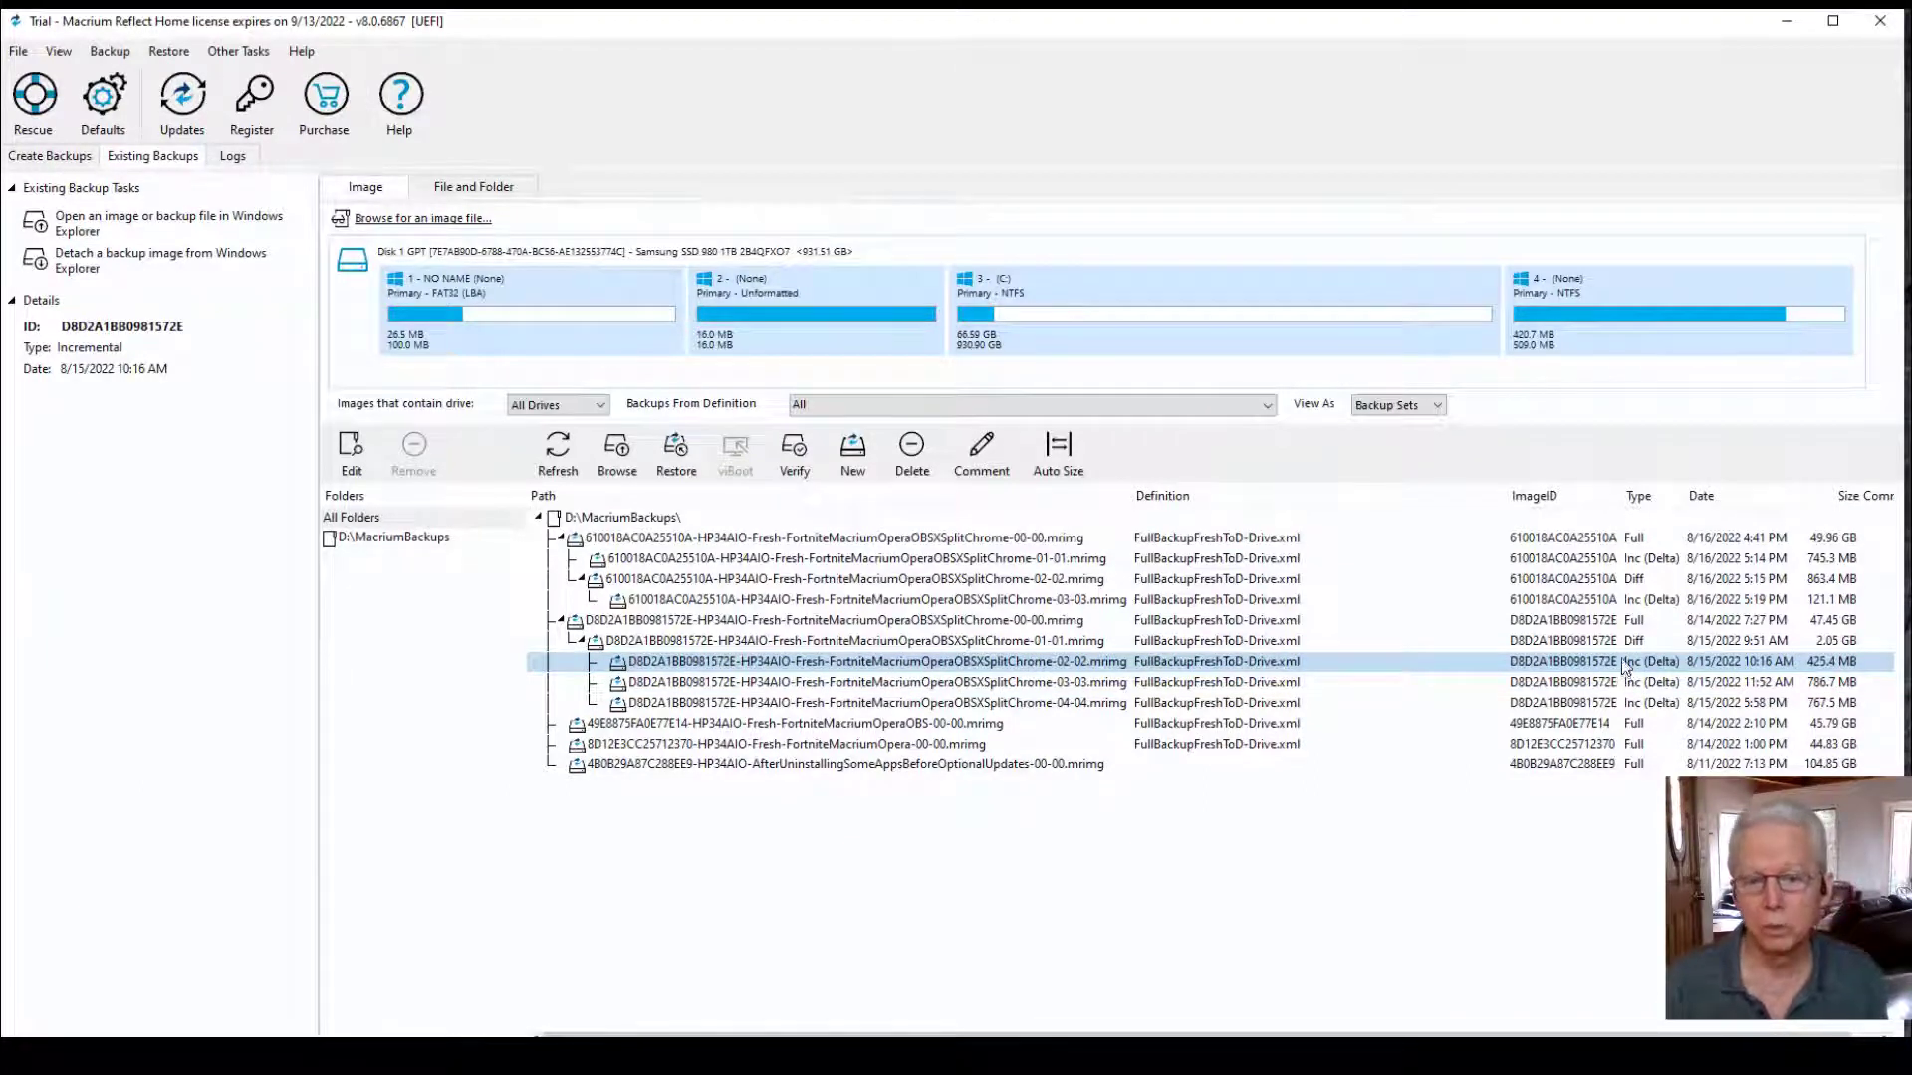
left_click(1621, 644)
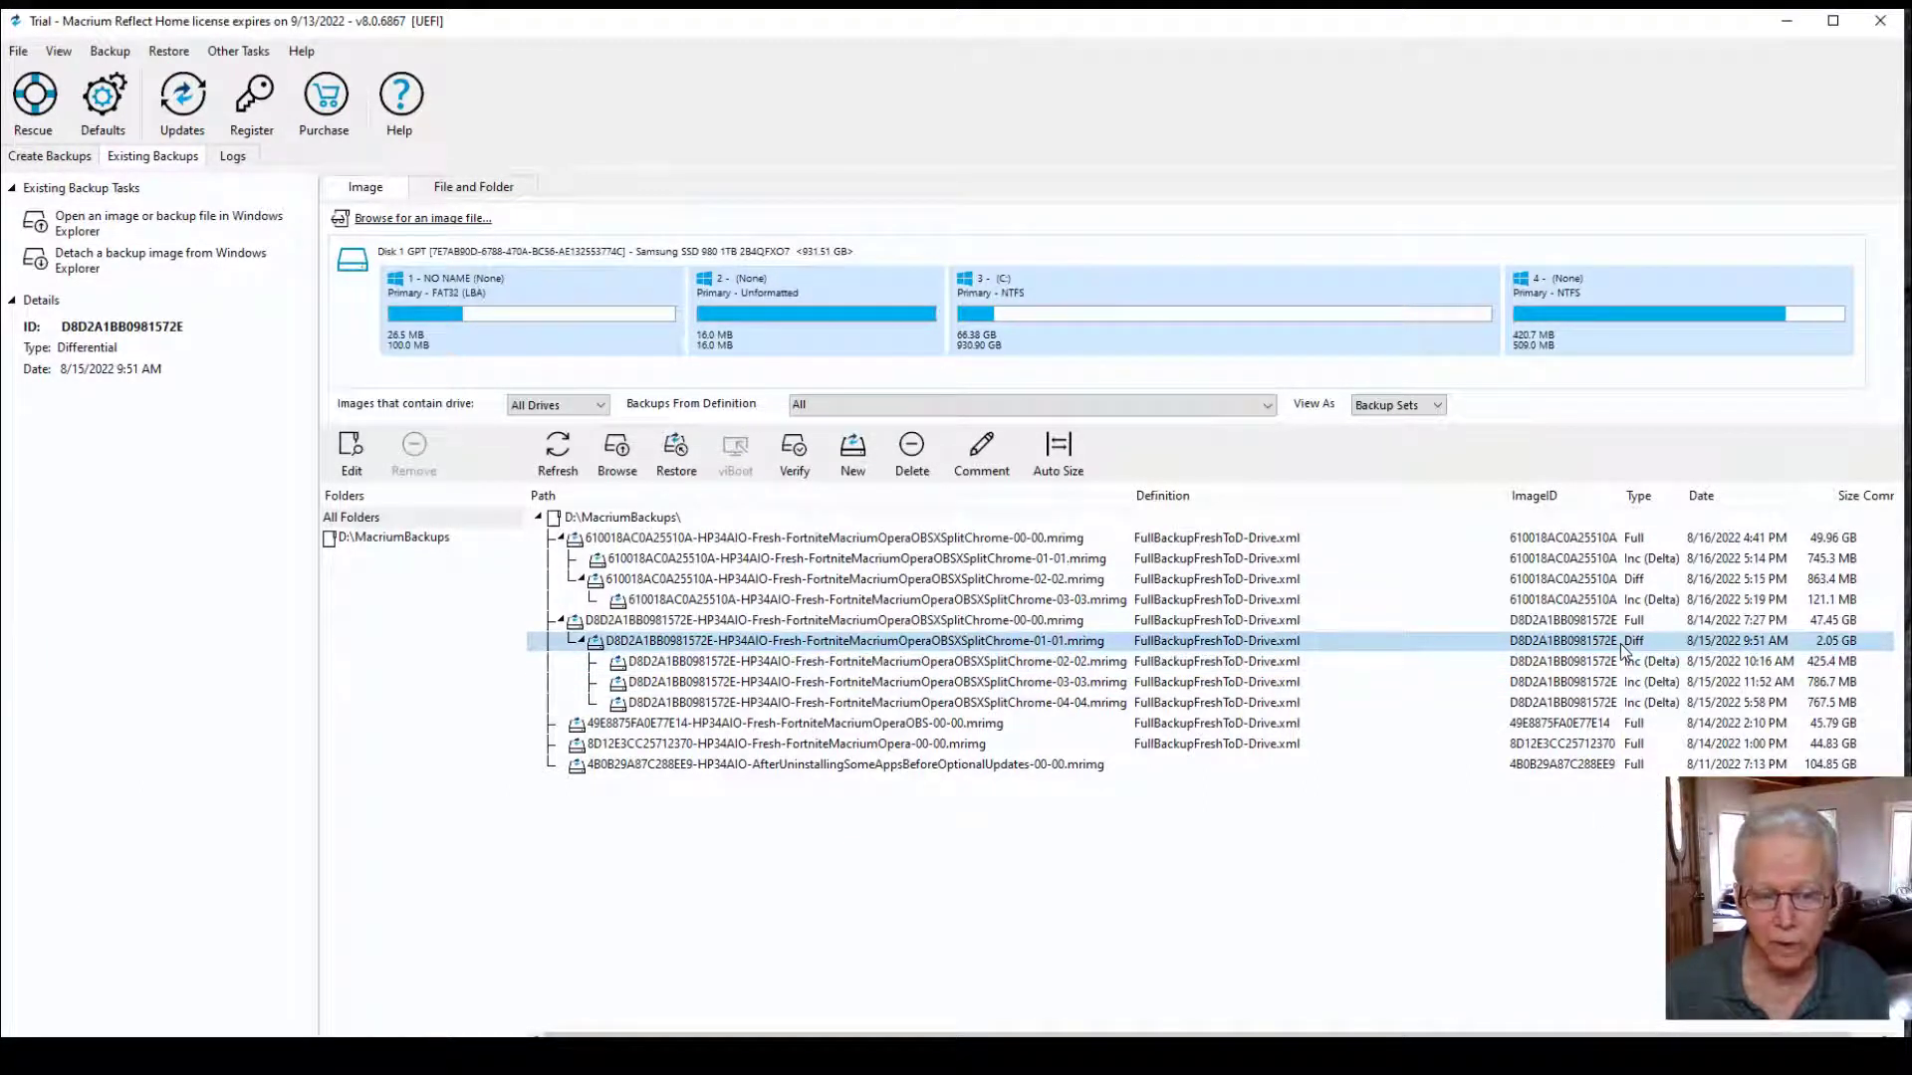
left_click(1607, 621)
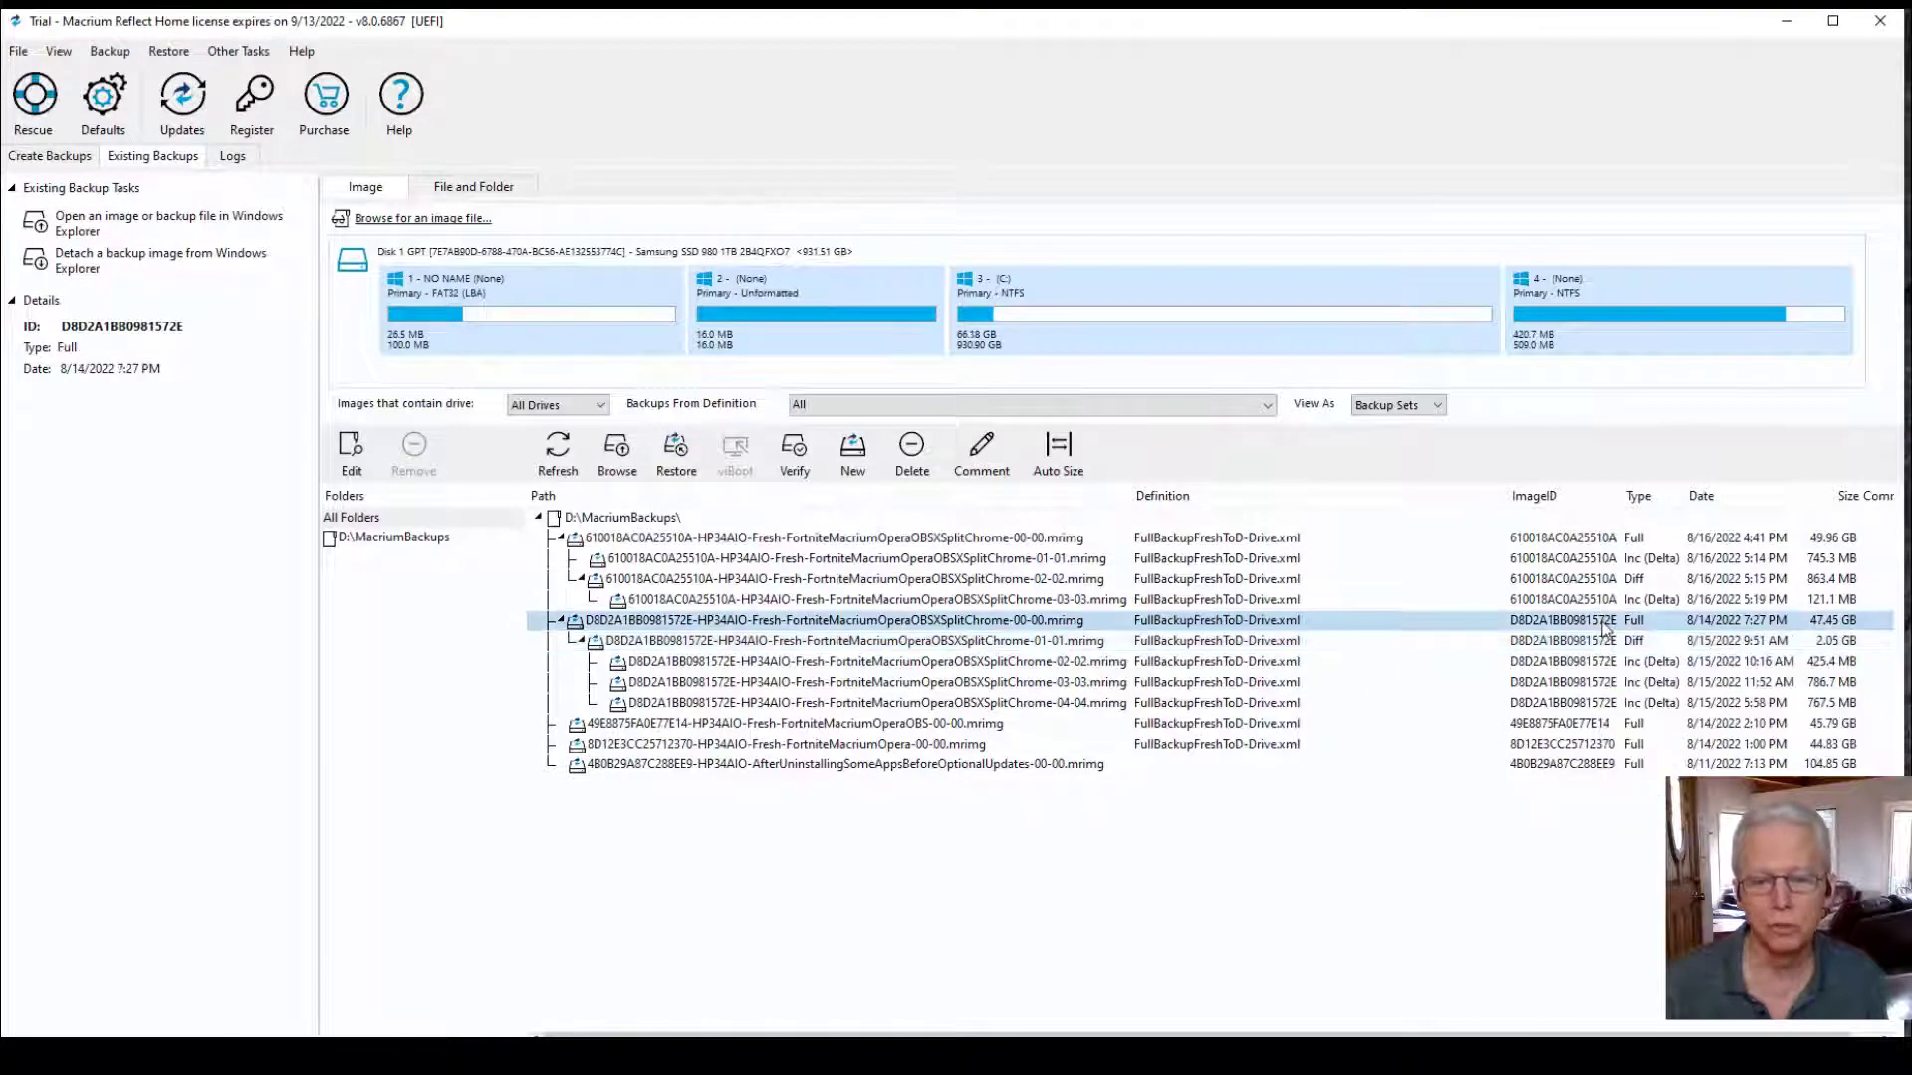
Review the second set's 01-01 differential and its three incrementals in order, then inspect the standalone 8/14/2022 2:10 PM full image
left_click(1607, 704)
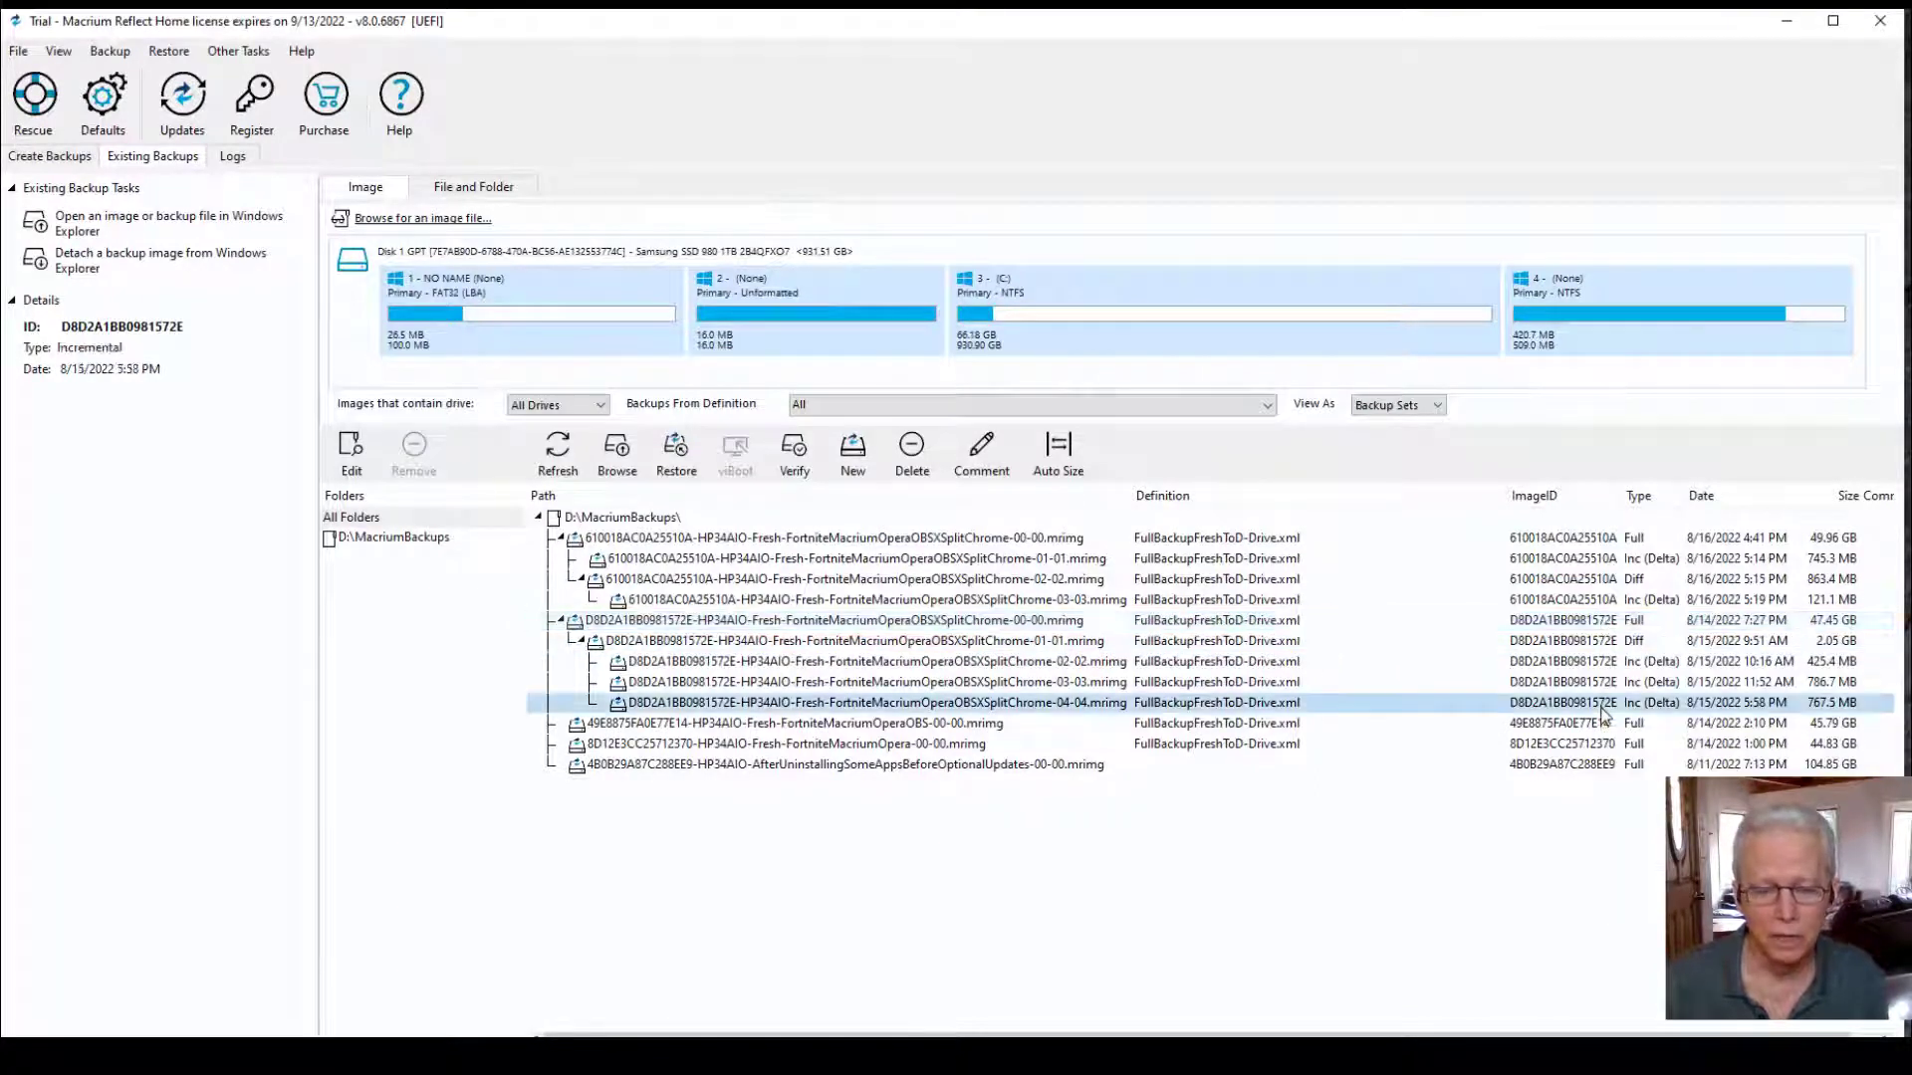
left_click(1588, 649)
left_click(1589, 663)
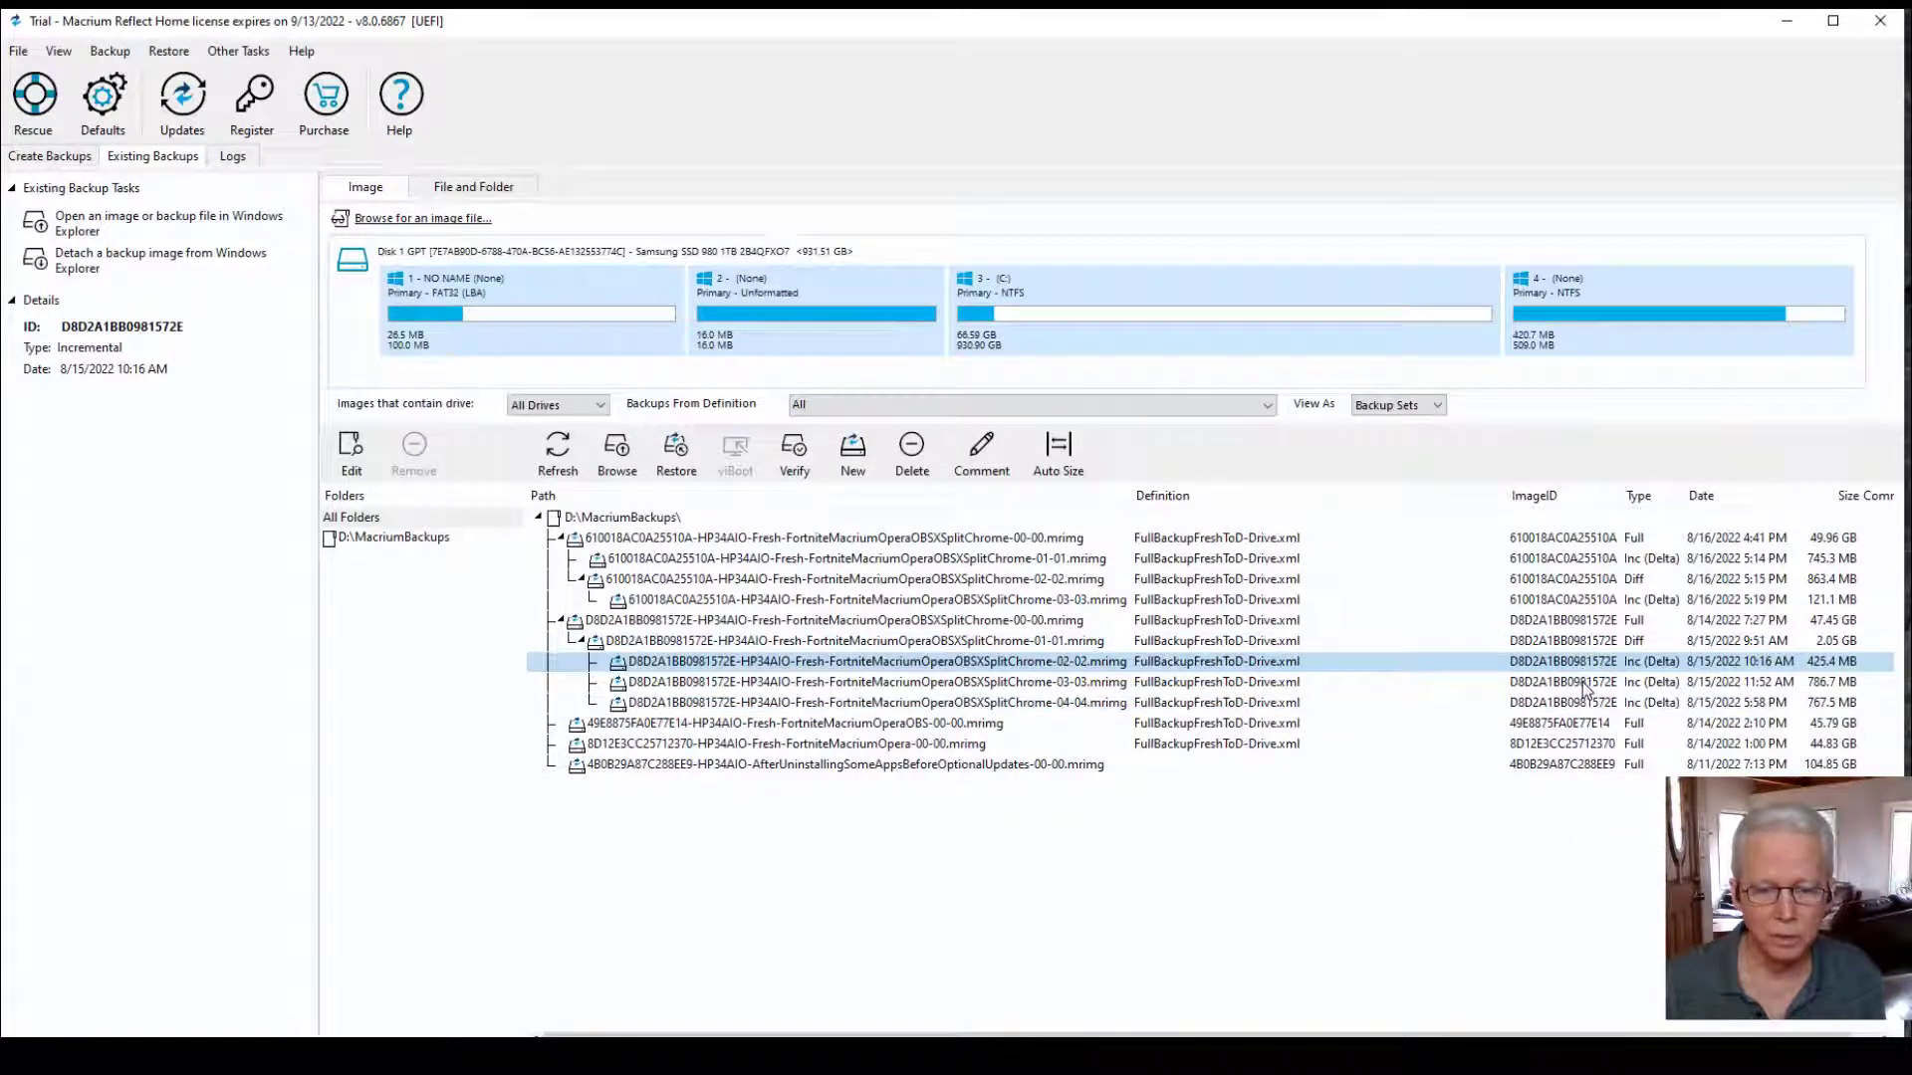
left_click(1590, 683)
left_click(1590, 704)
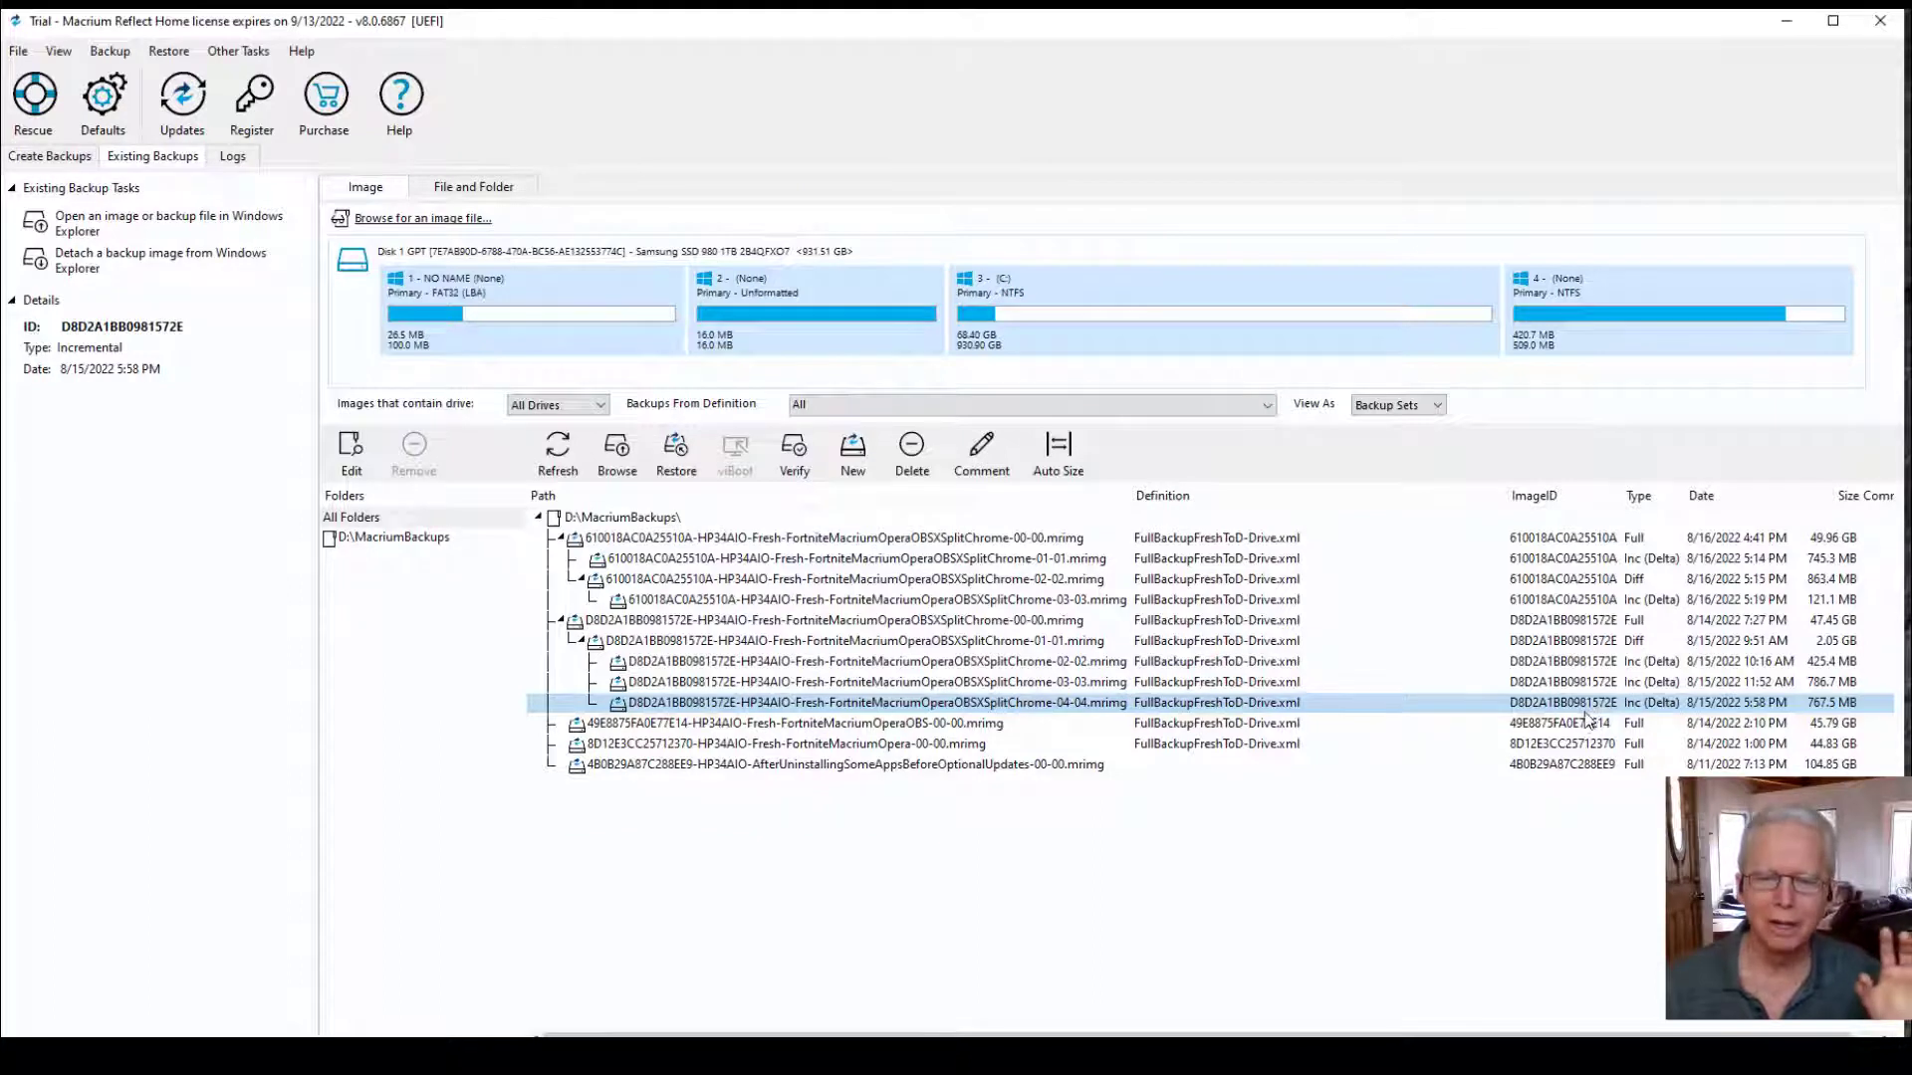
mouse_move(1572, 737)
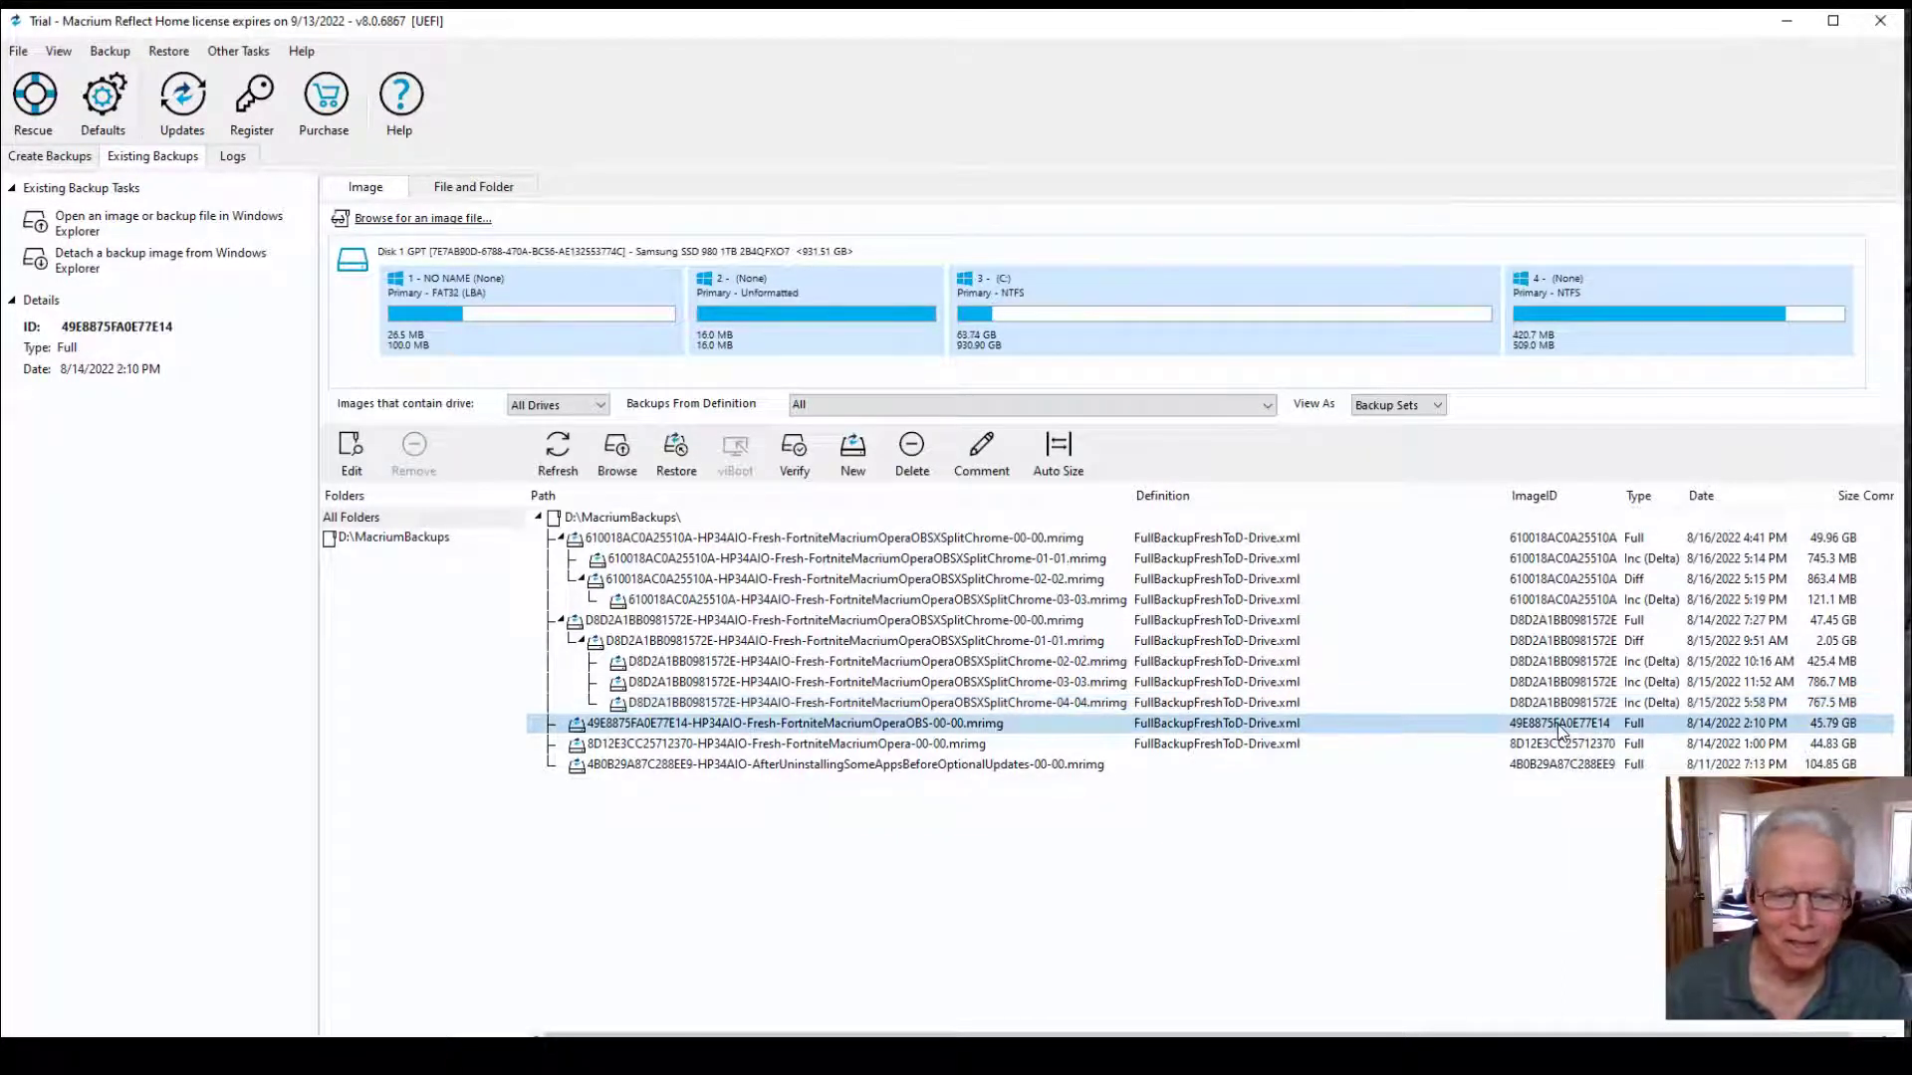
Compare the standalone 8/14/2022 1:00 PM full image with the 2:10 PM full image
left_click(1555, 755)
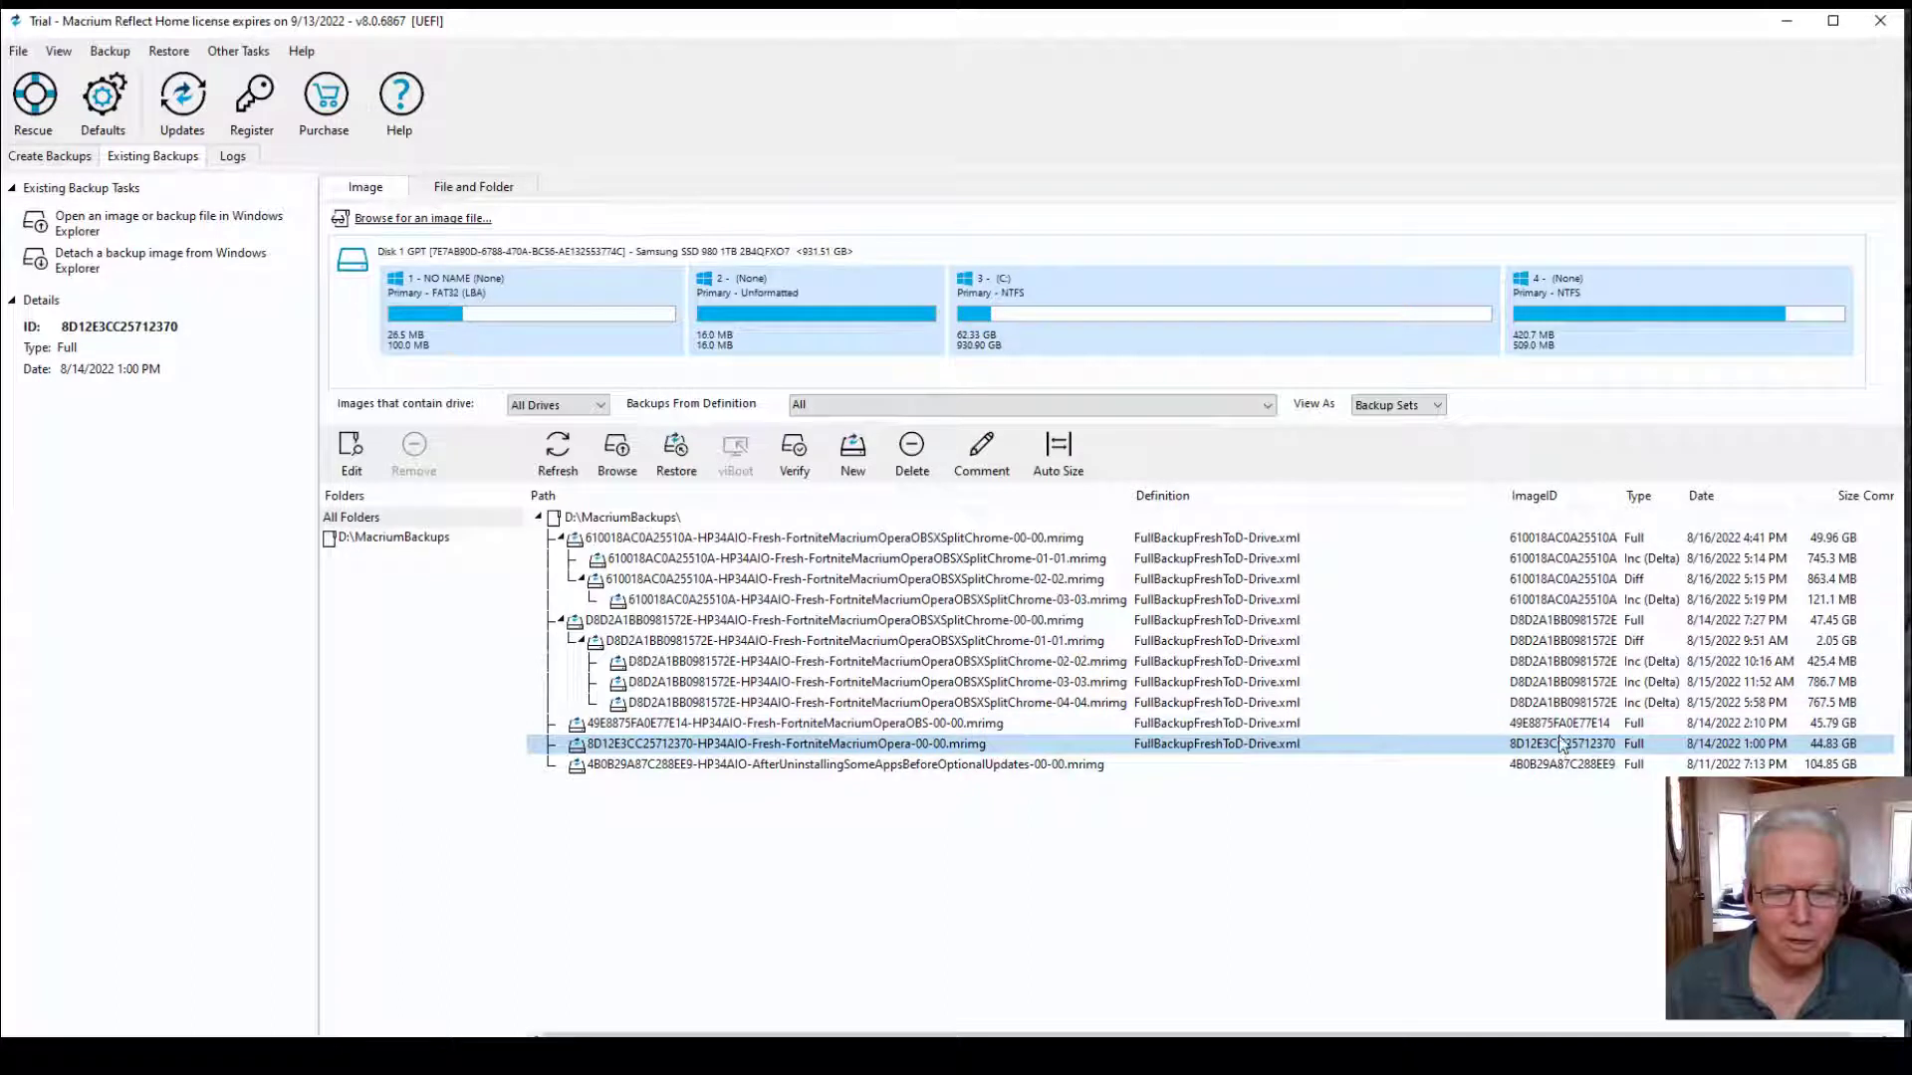
left_click(1564, 731)
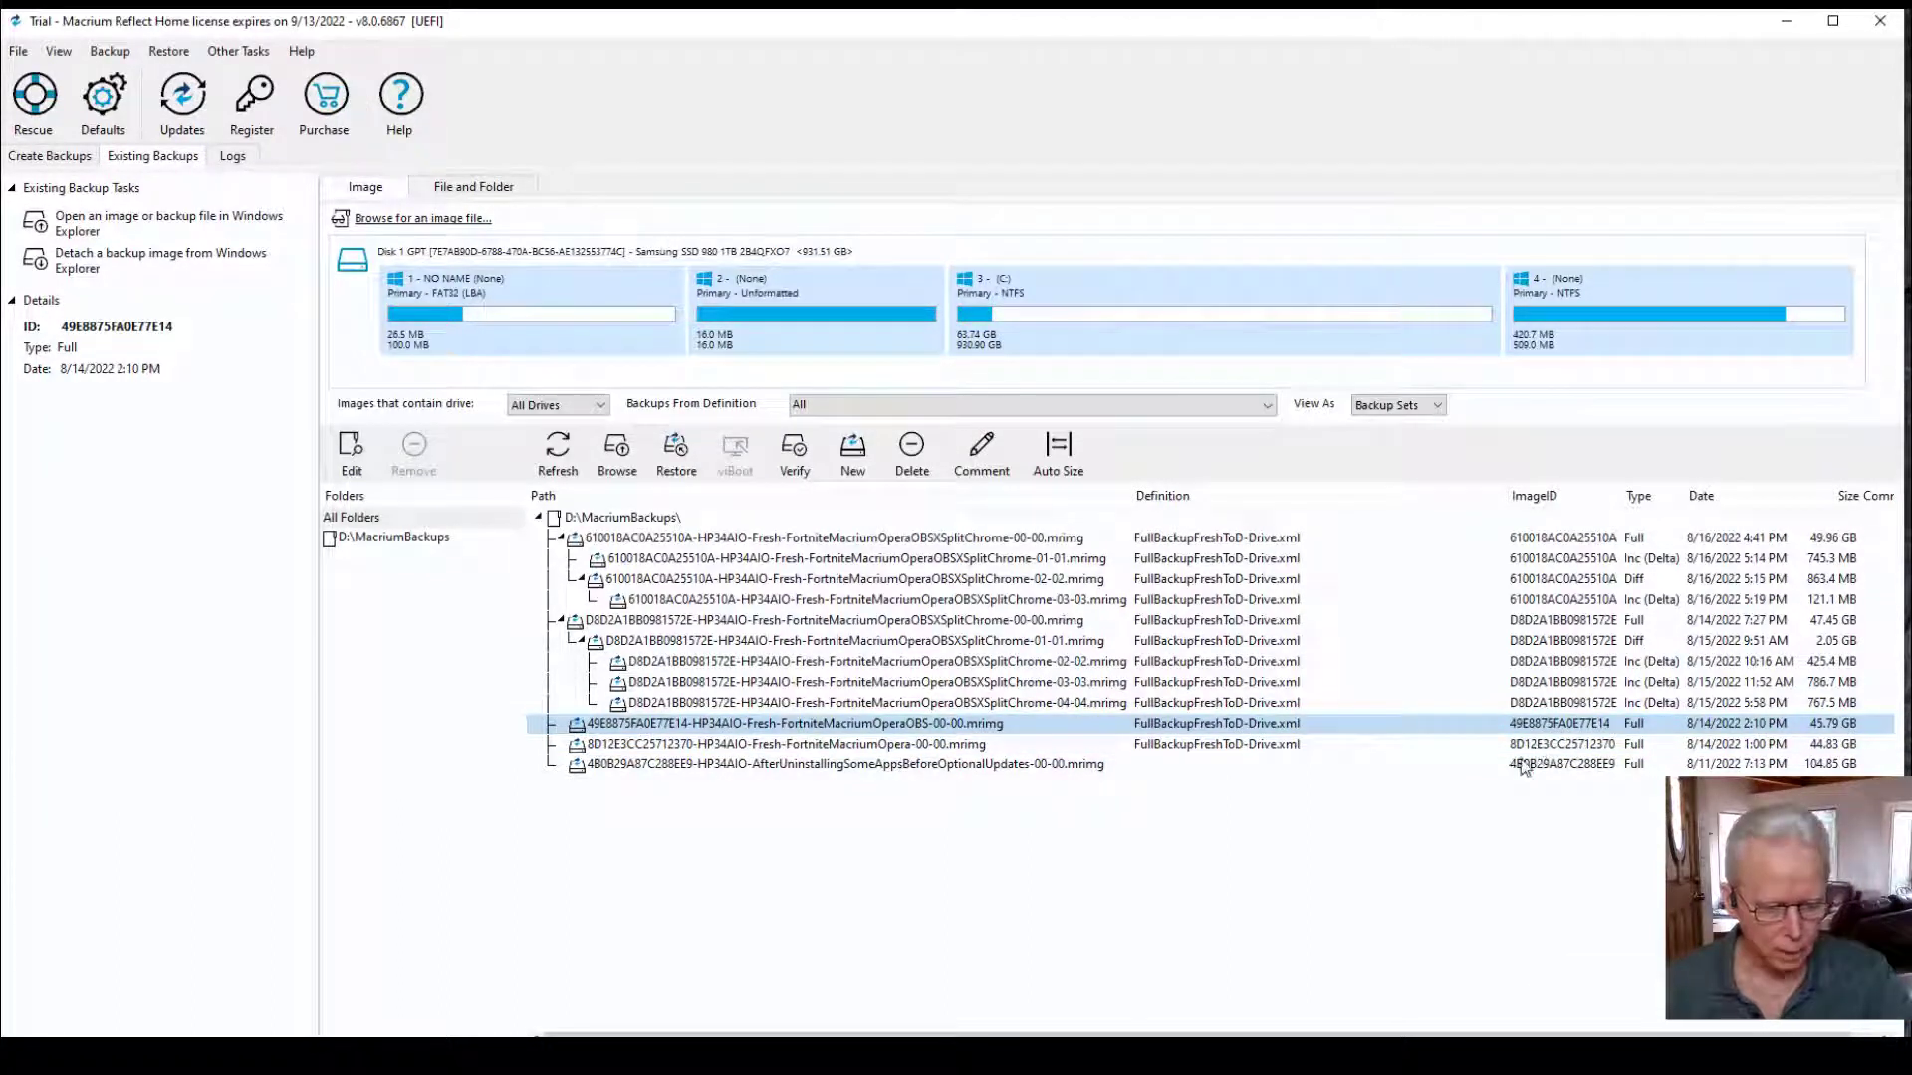
Open the MacriumBackups folder on drive D: in File Explorer and compare its image files with the listed backup sets
key("super+e")
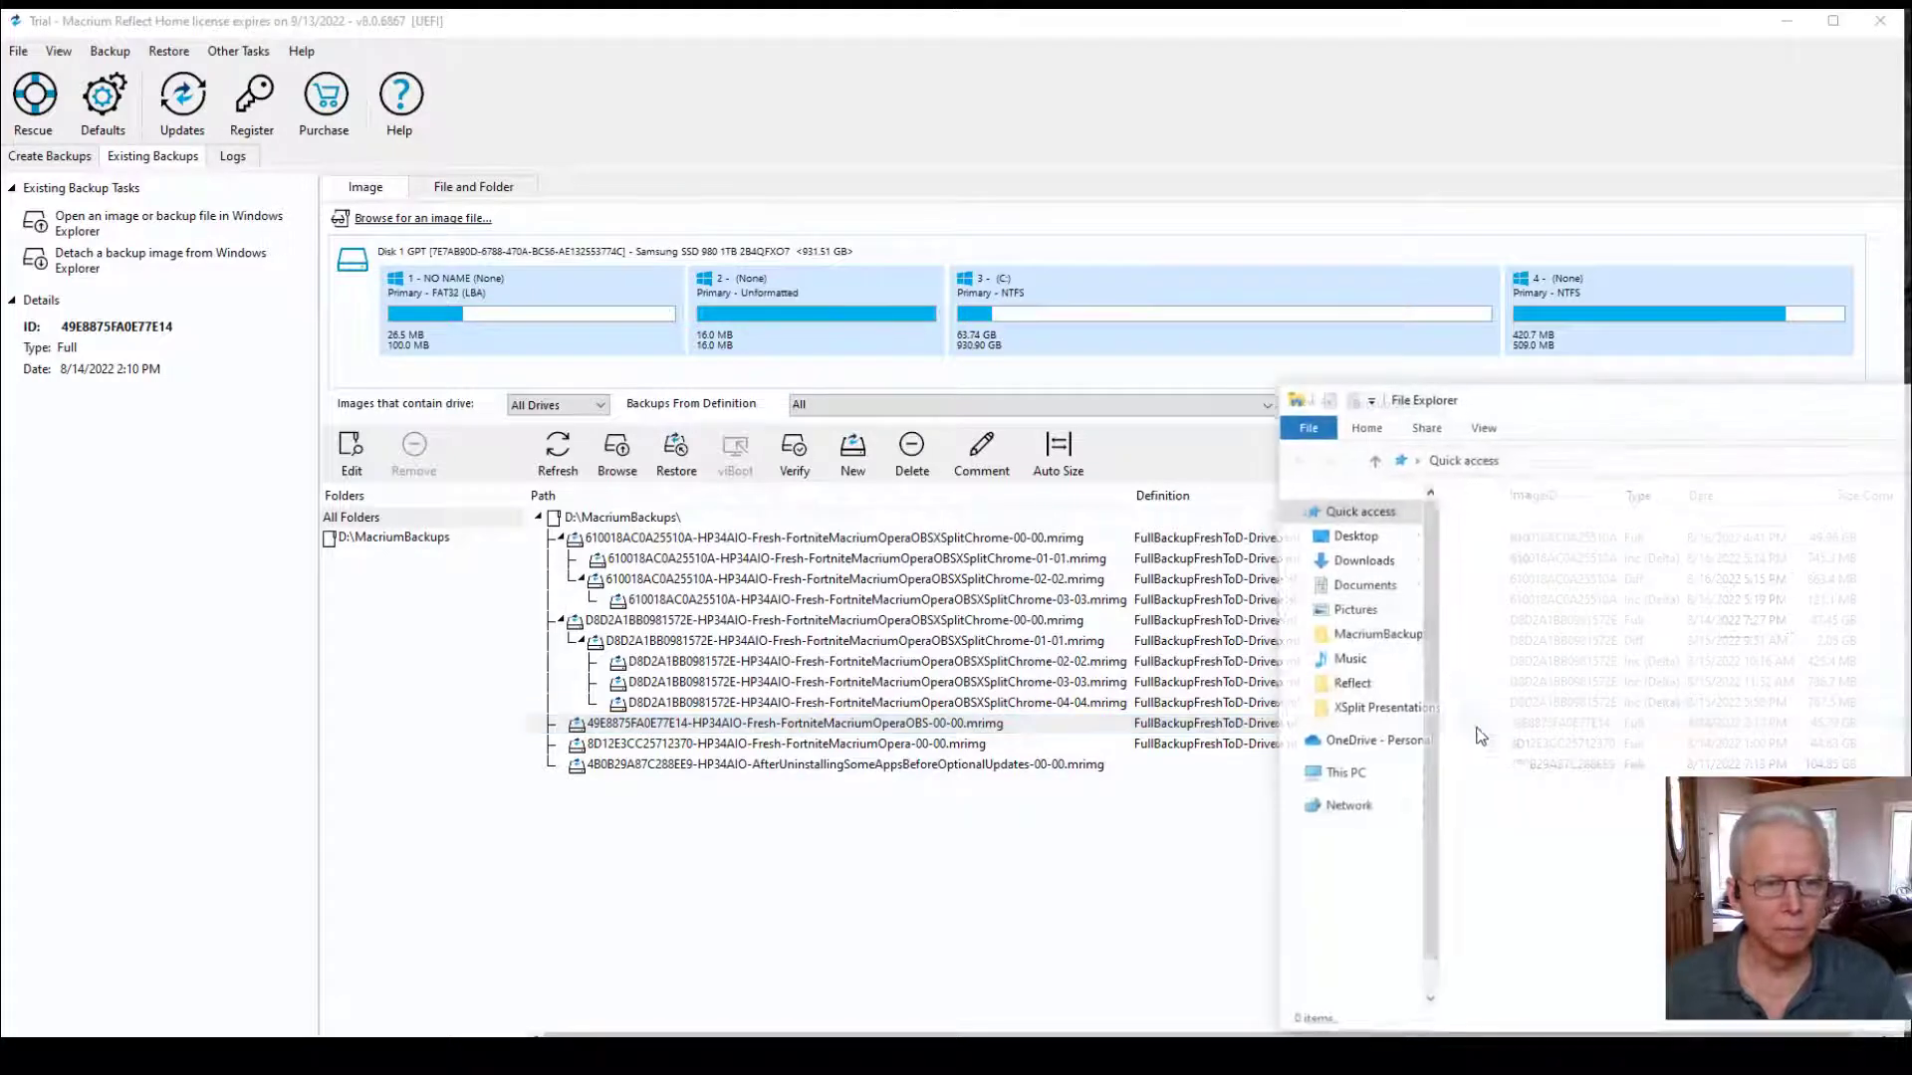
left_click_drag(1813, 404, 873, 118)
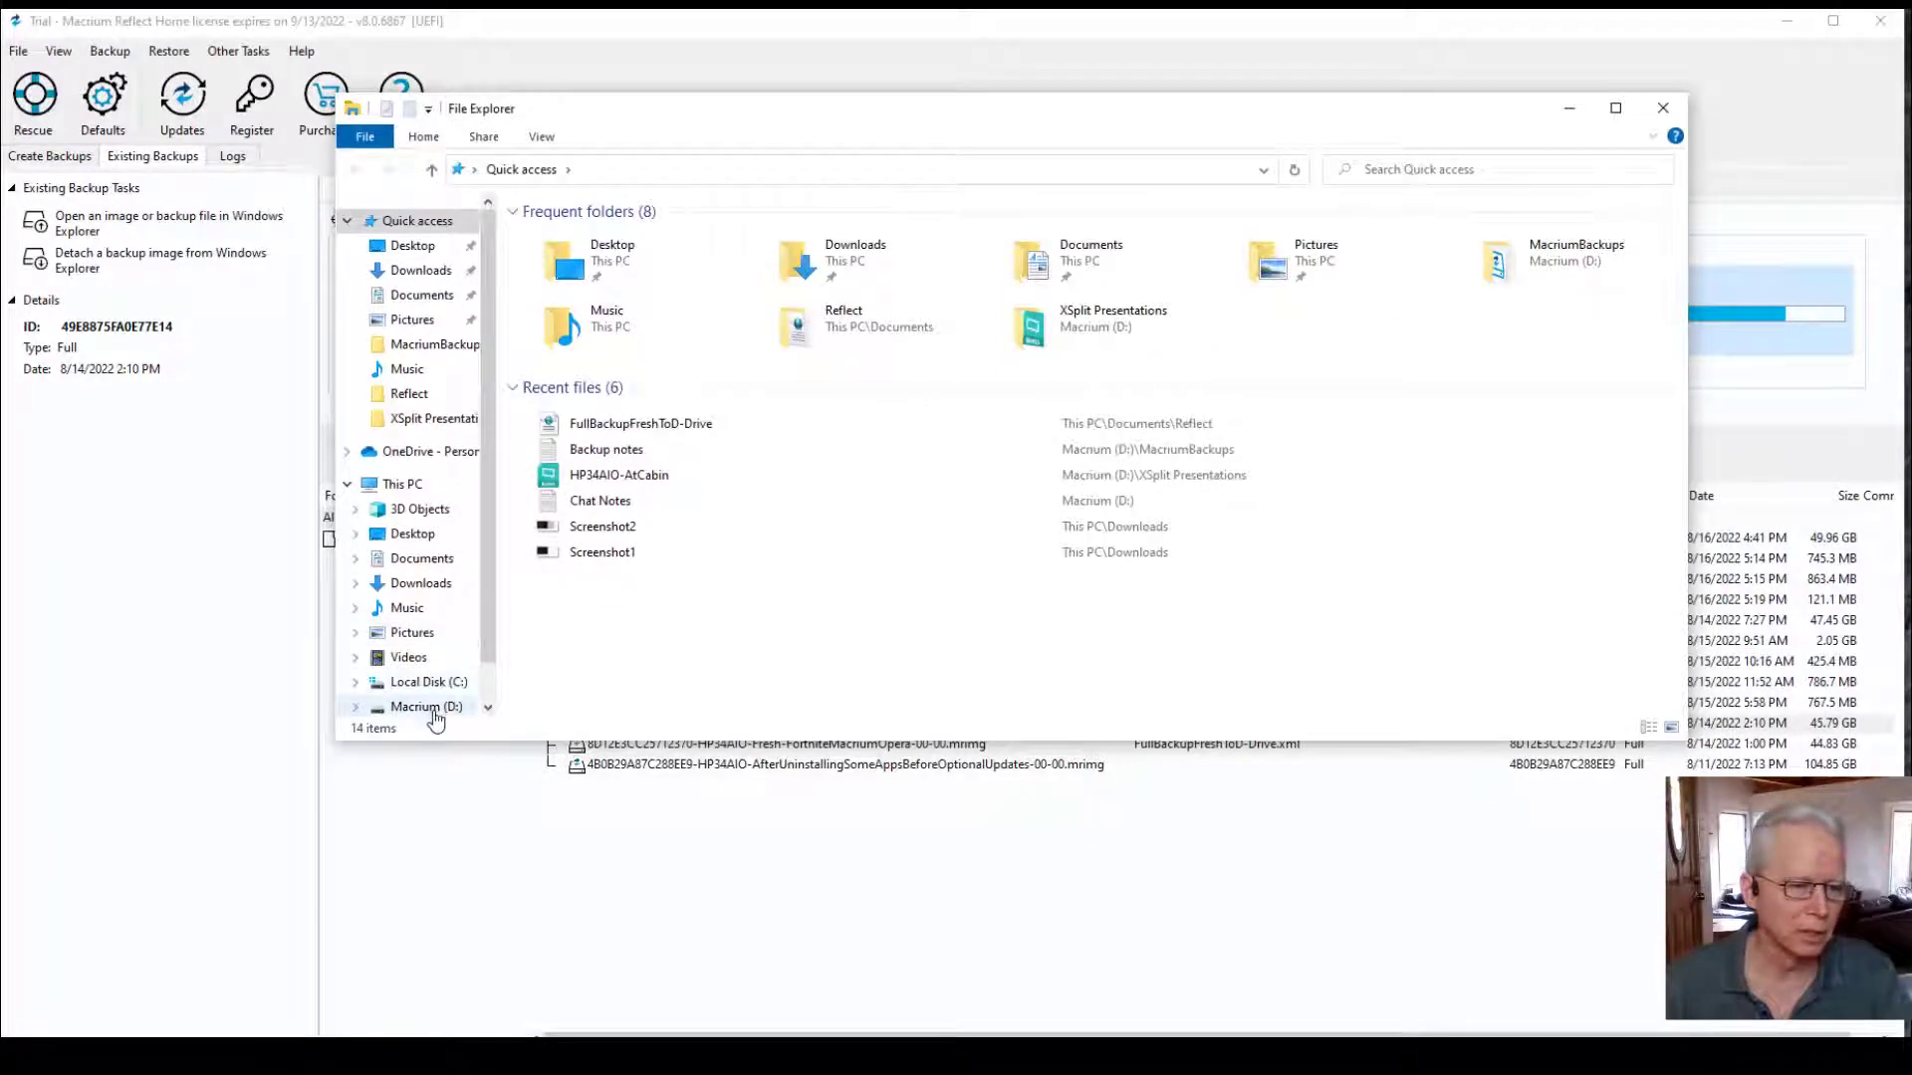
left_click(428, 707)
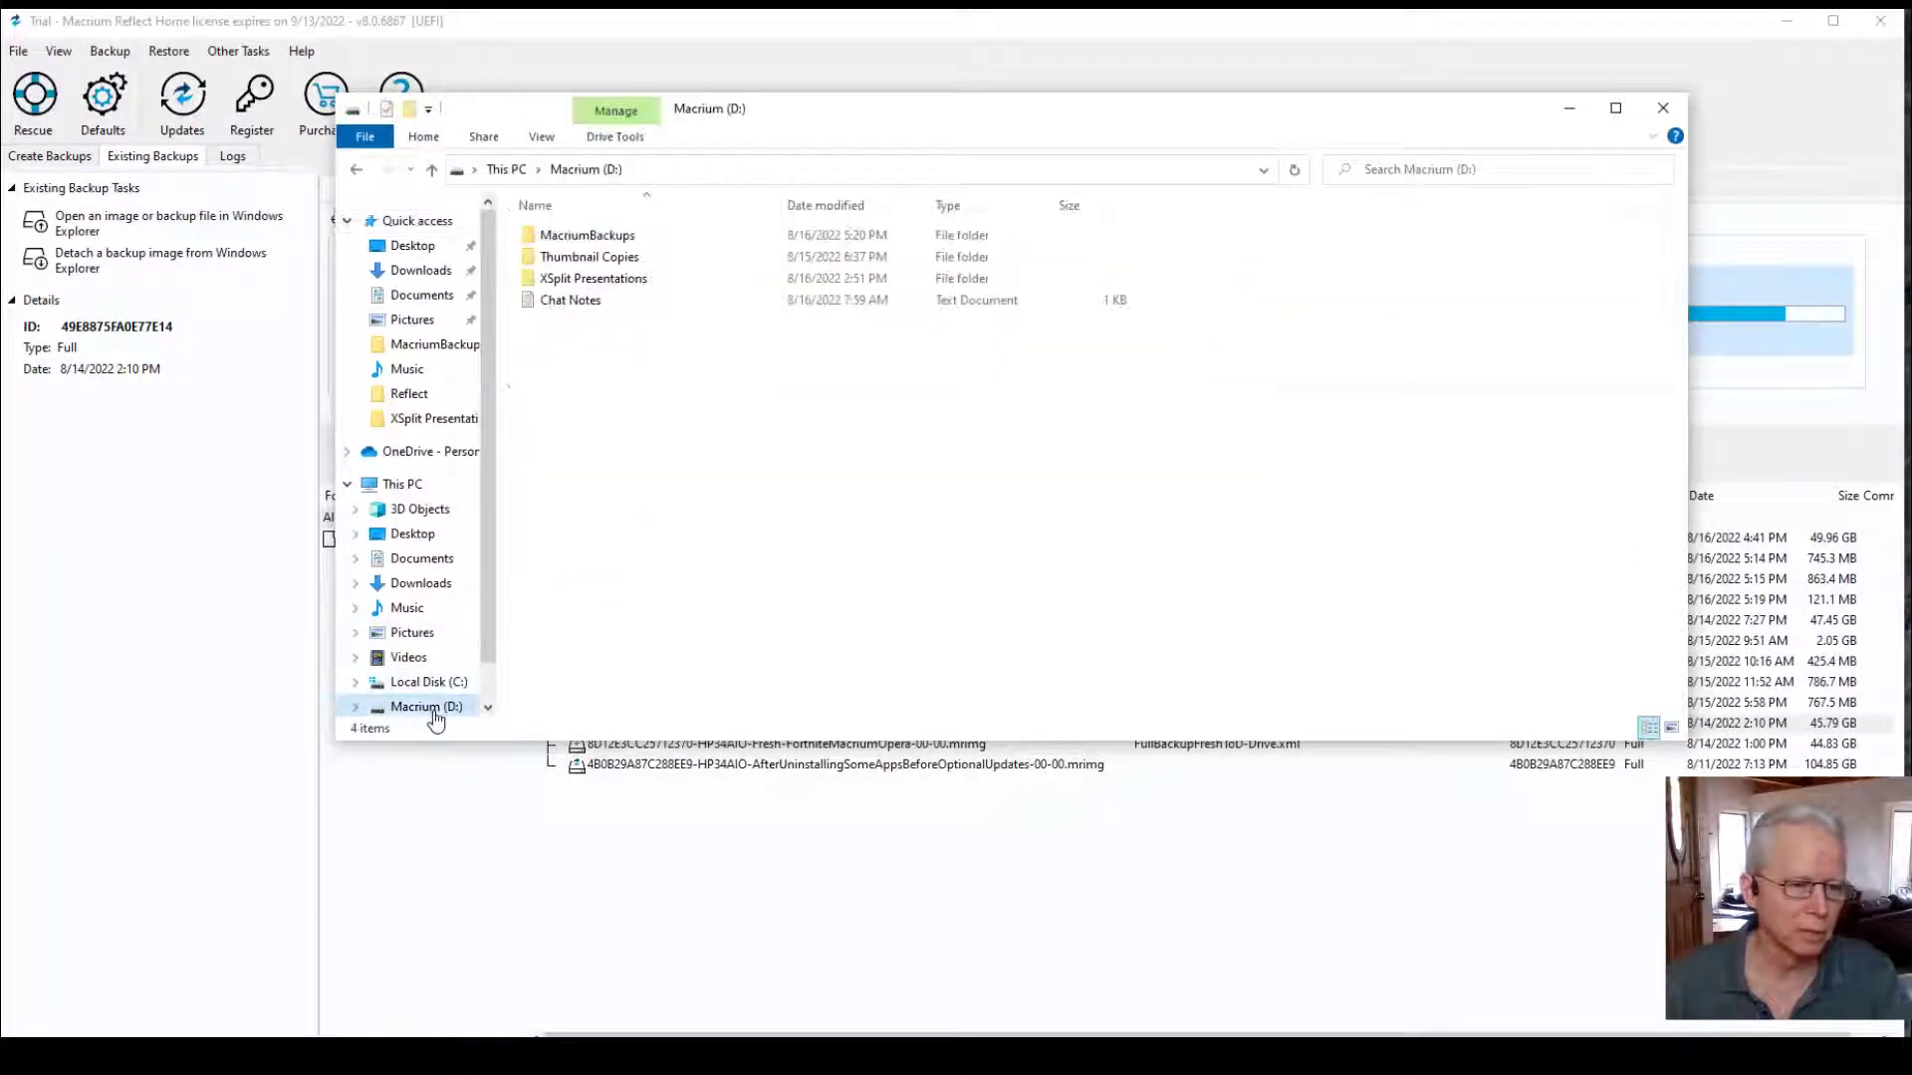
double_click(615, 237)
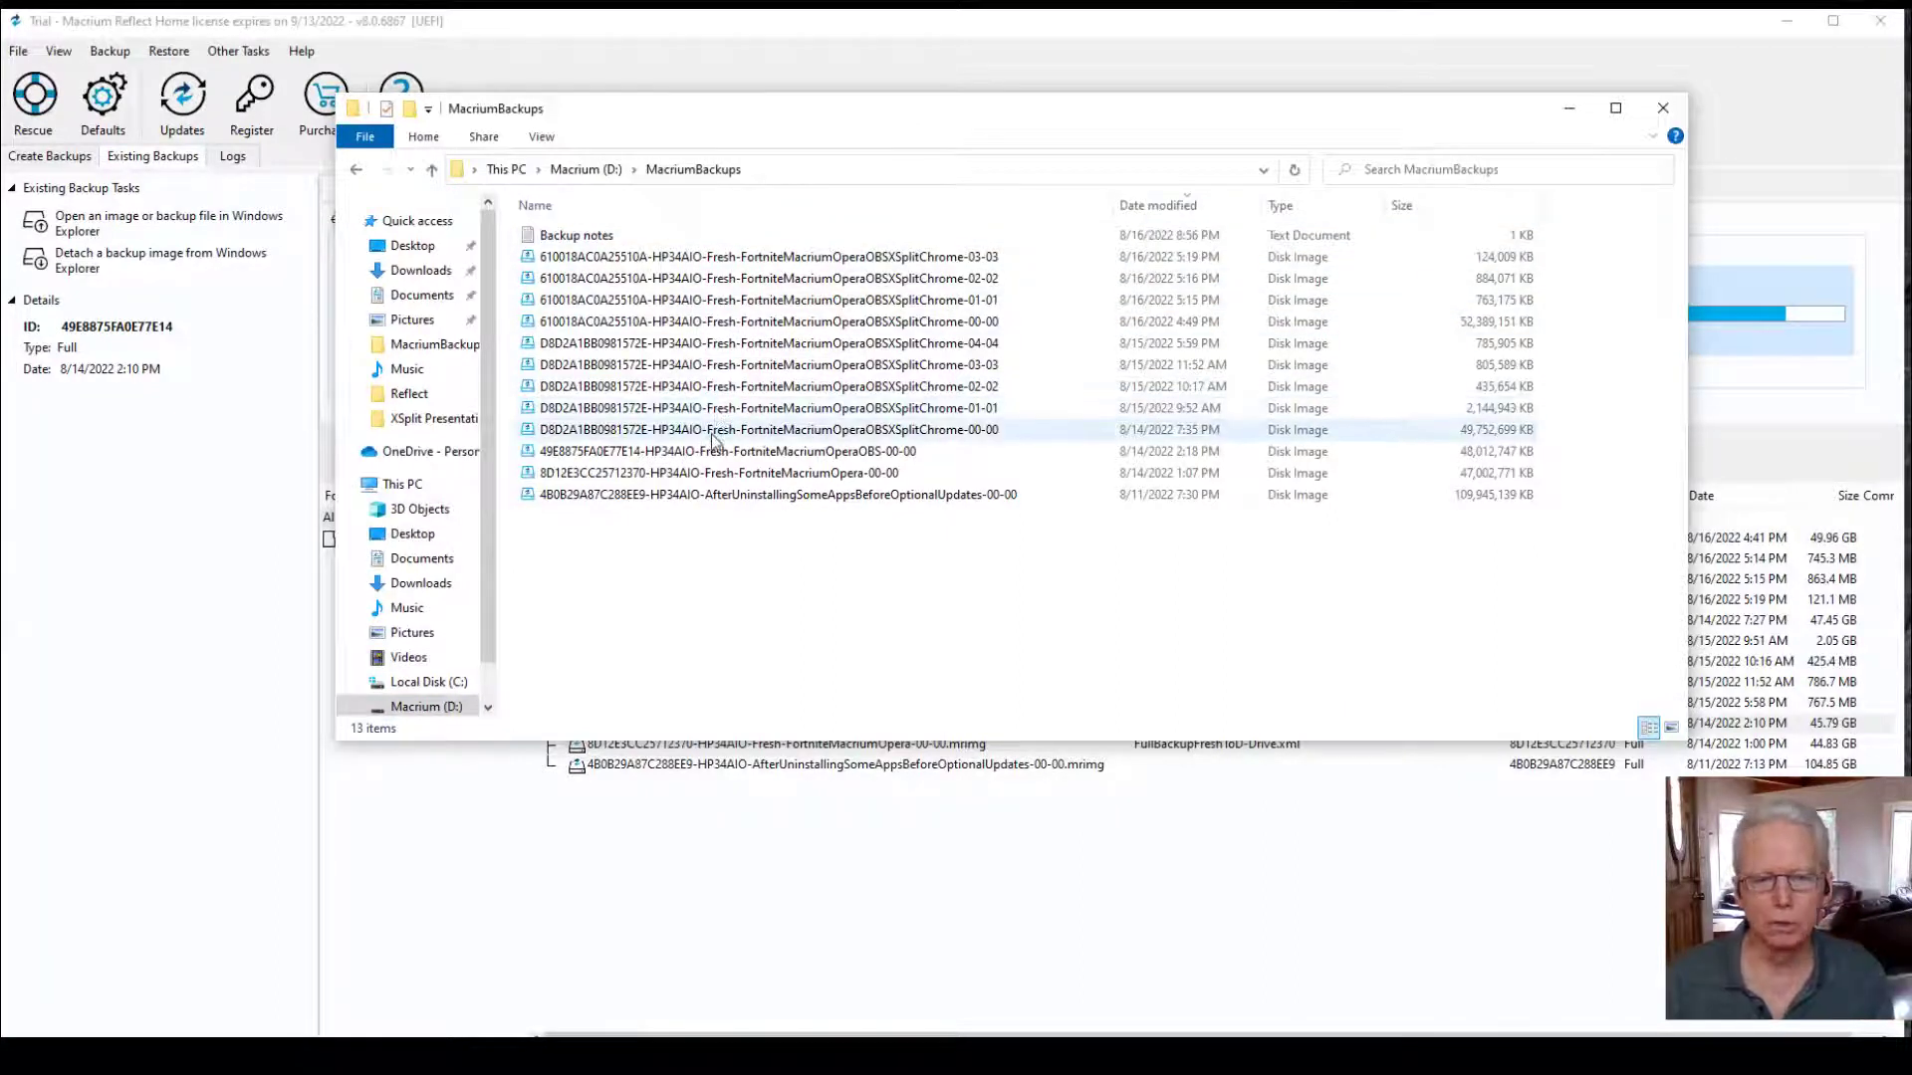
mouse_move(713, 439)
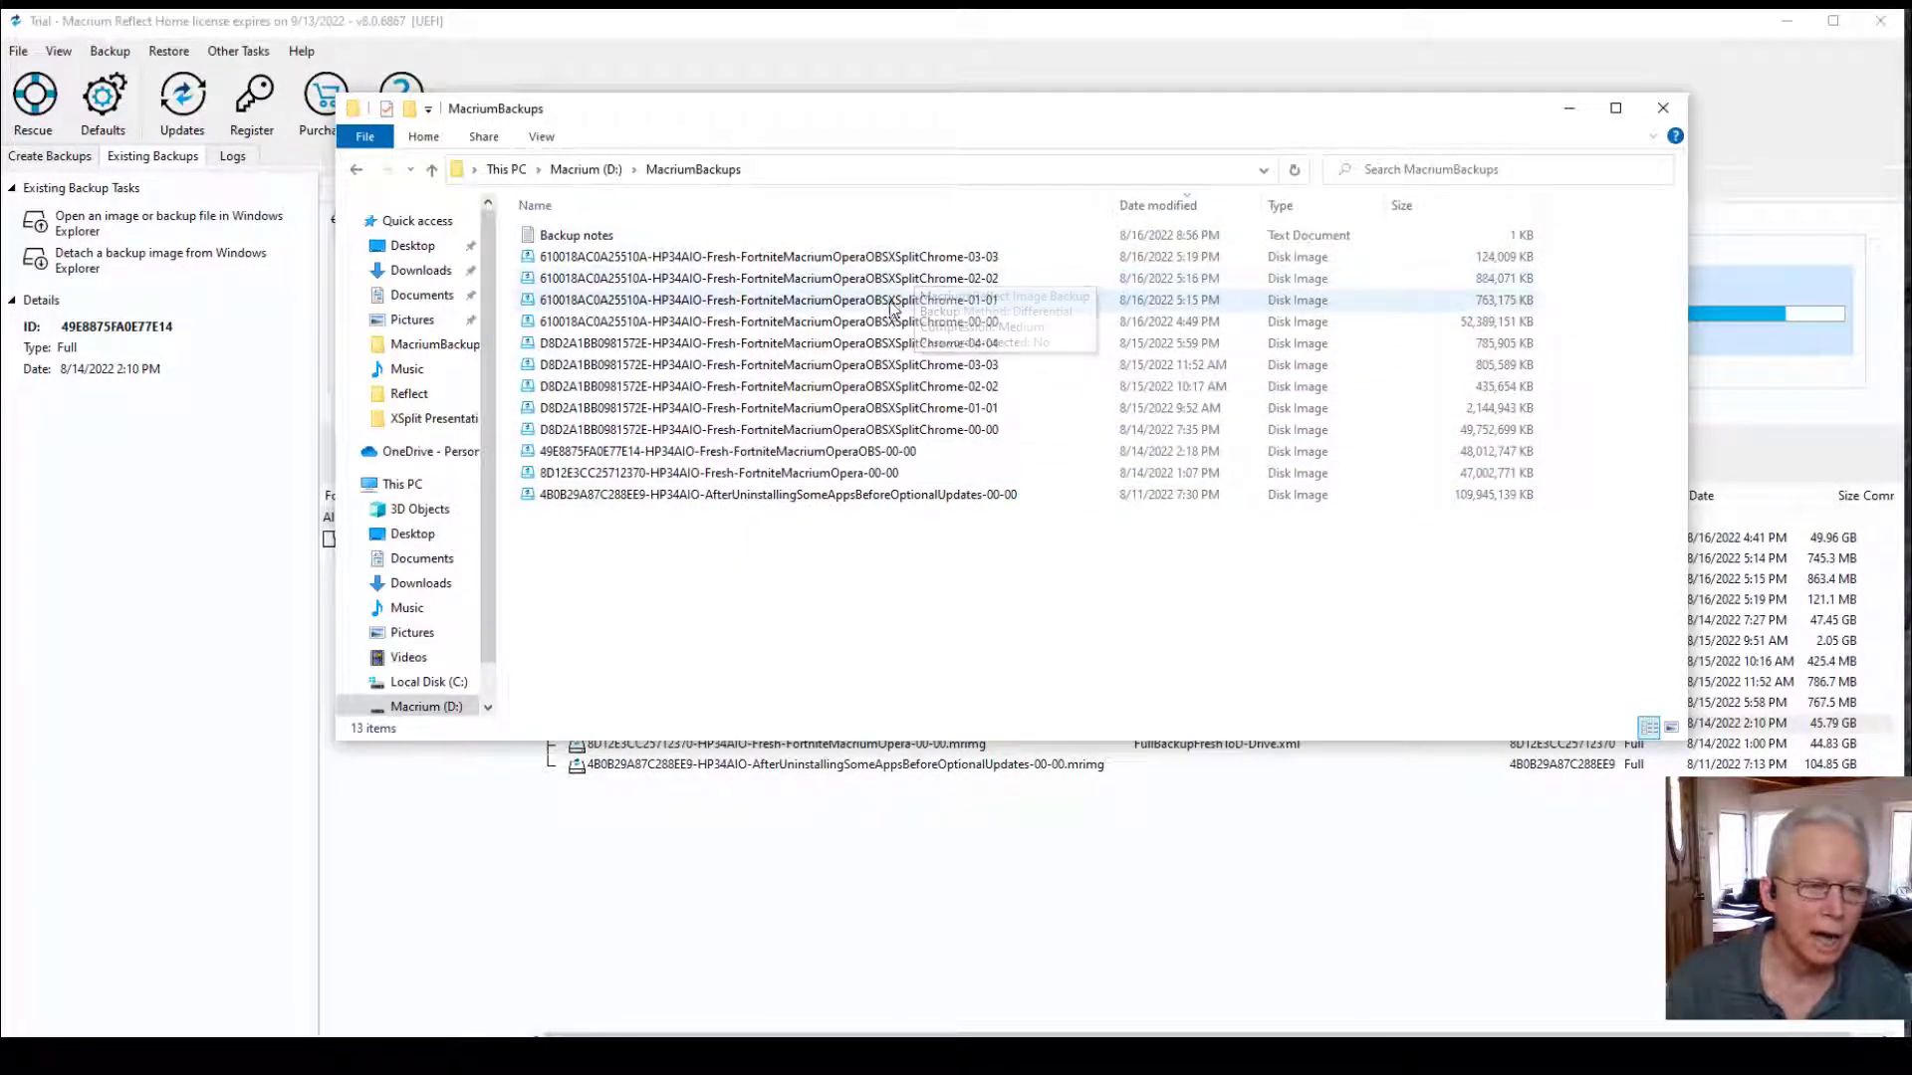
mouse_move(868, 351)
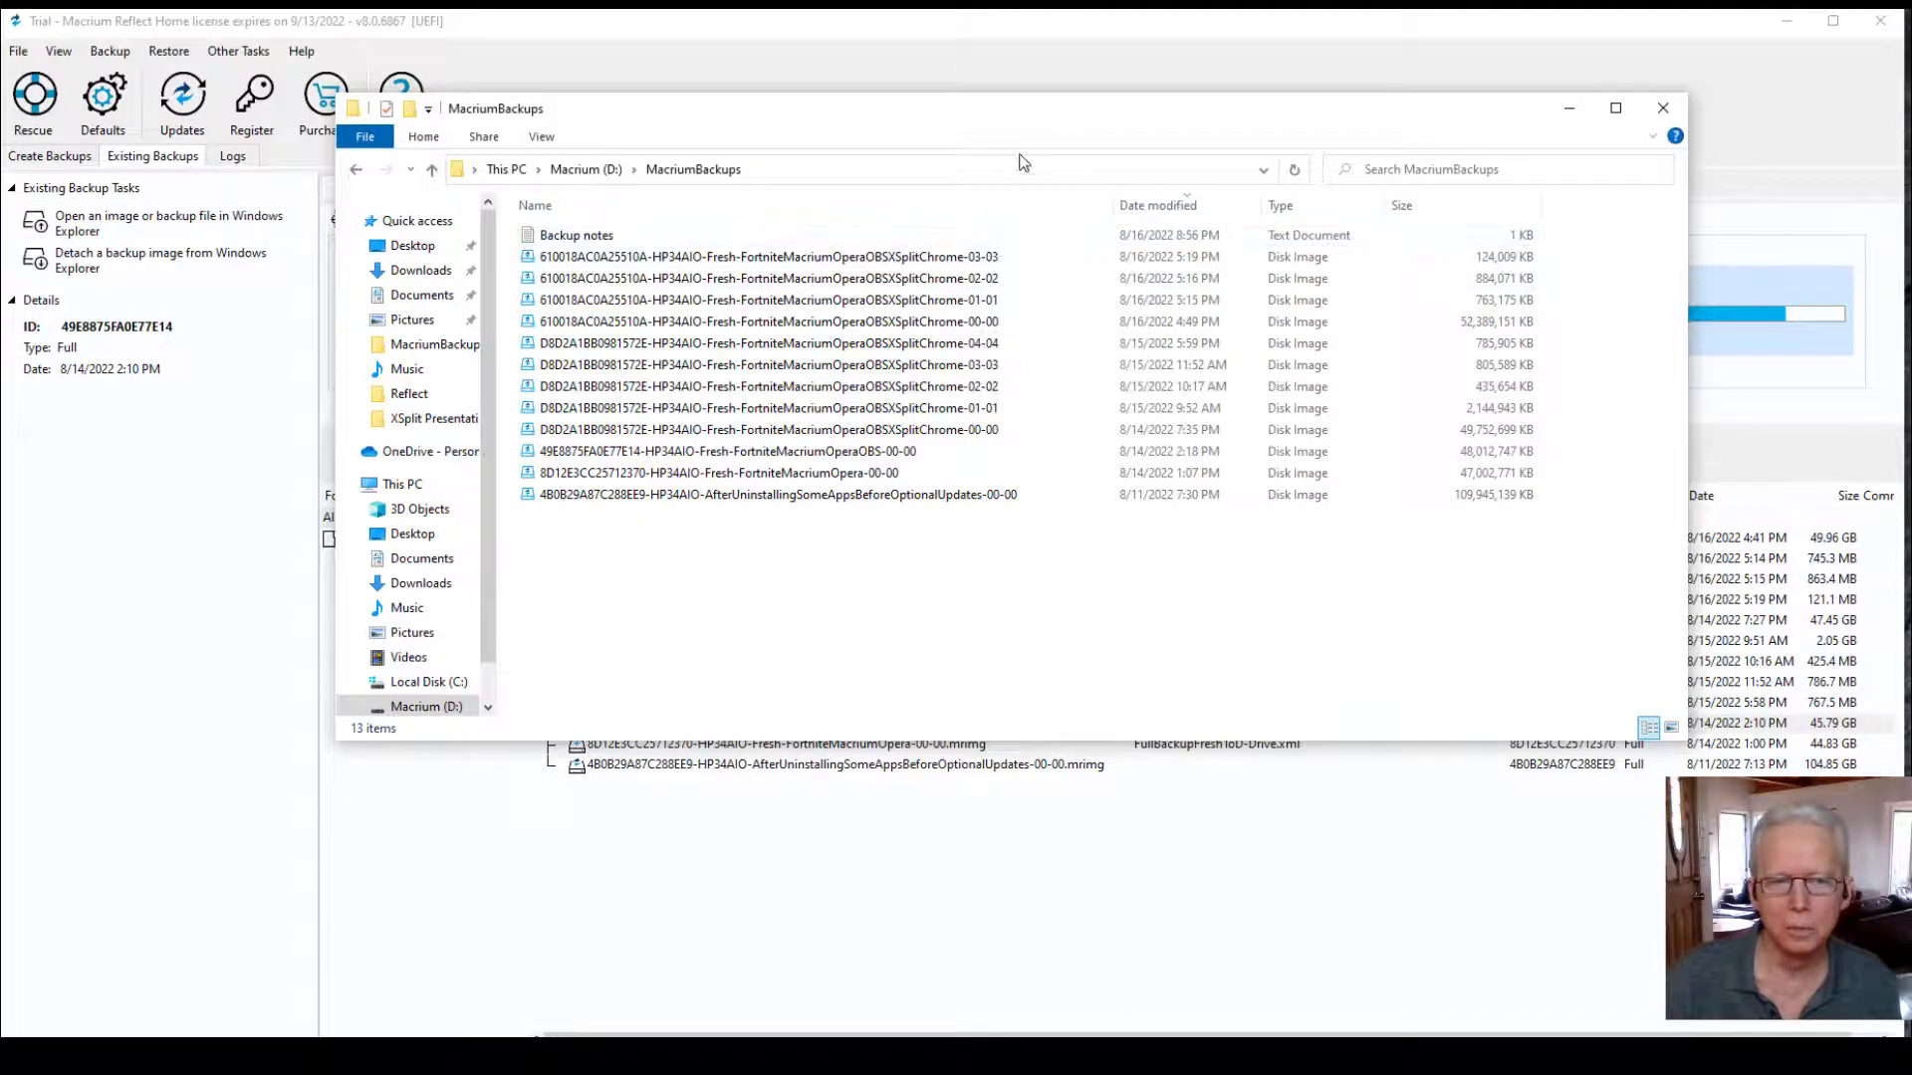
left_click_drag(1042, 128, 998, 703)
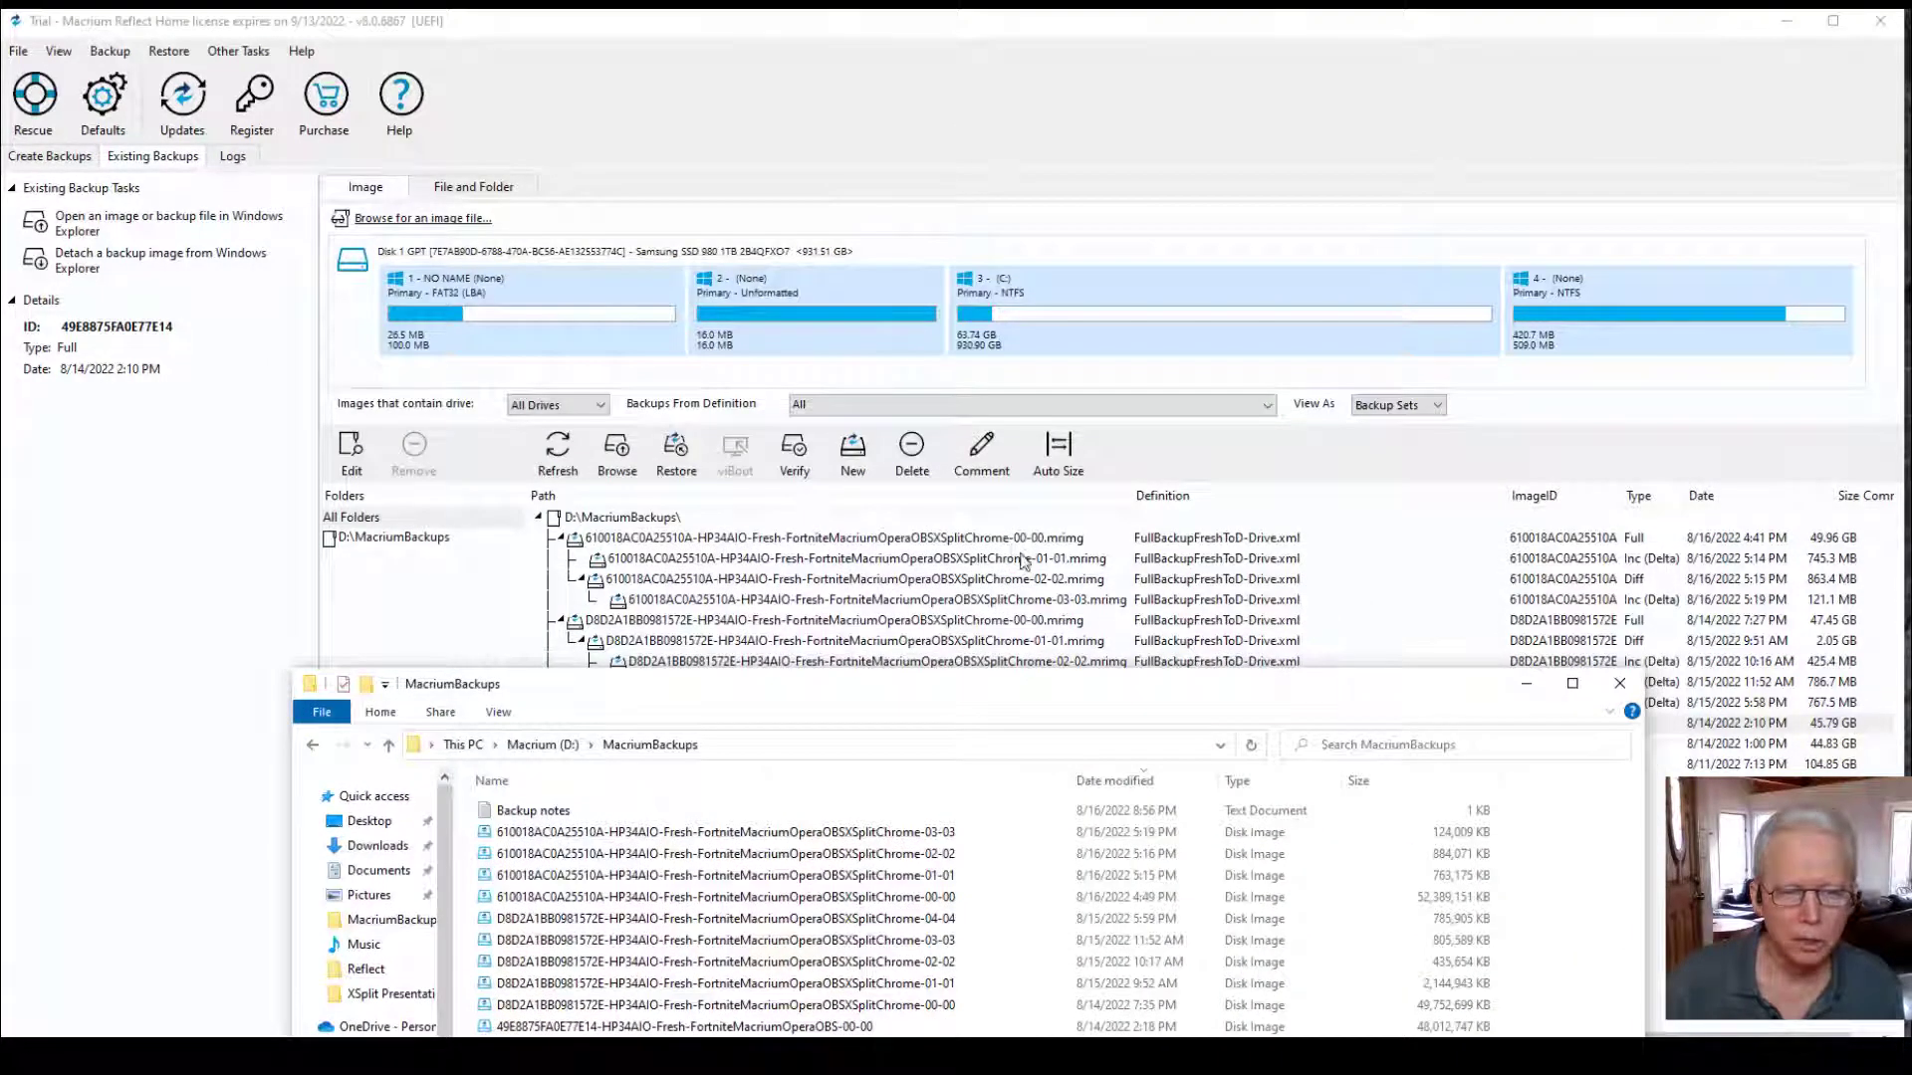
left_click_drag(1033, 685, 1132, 381)
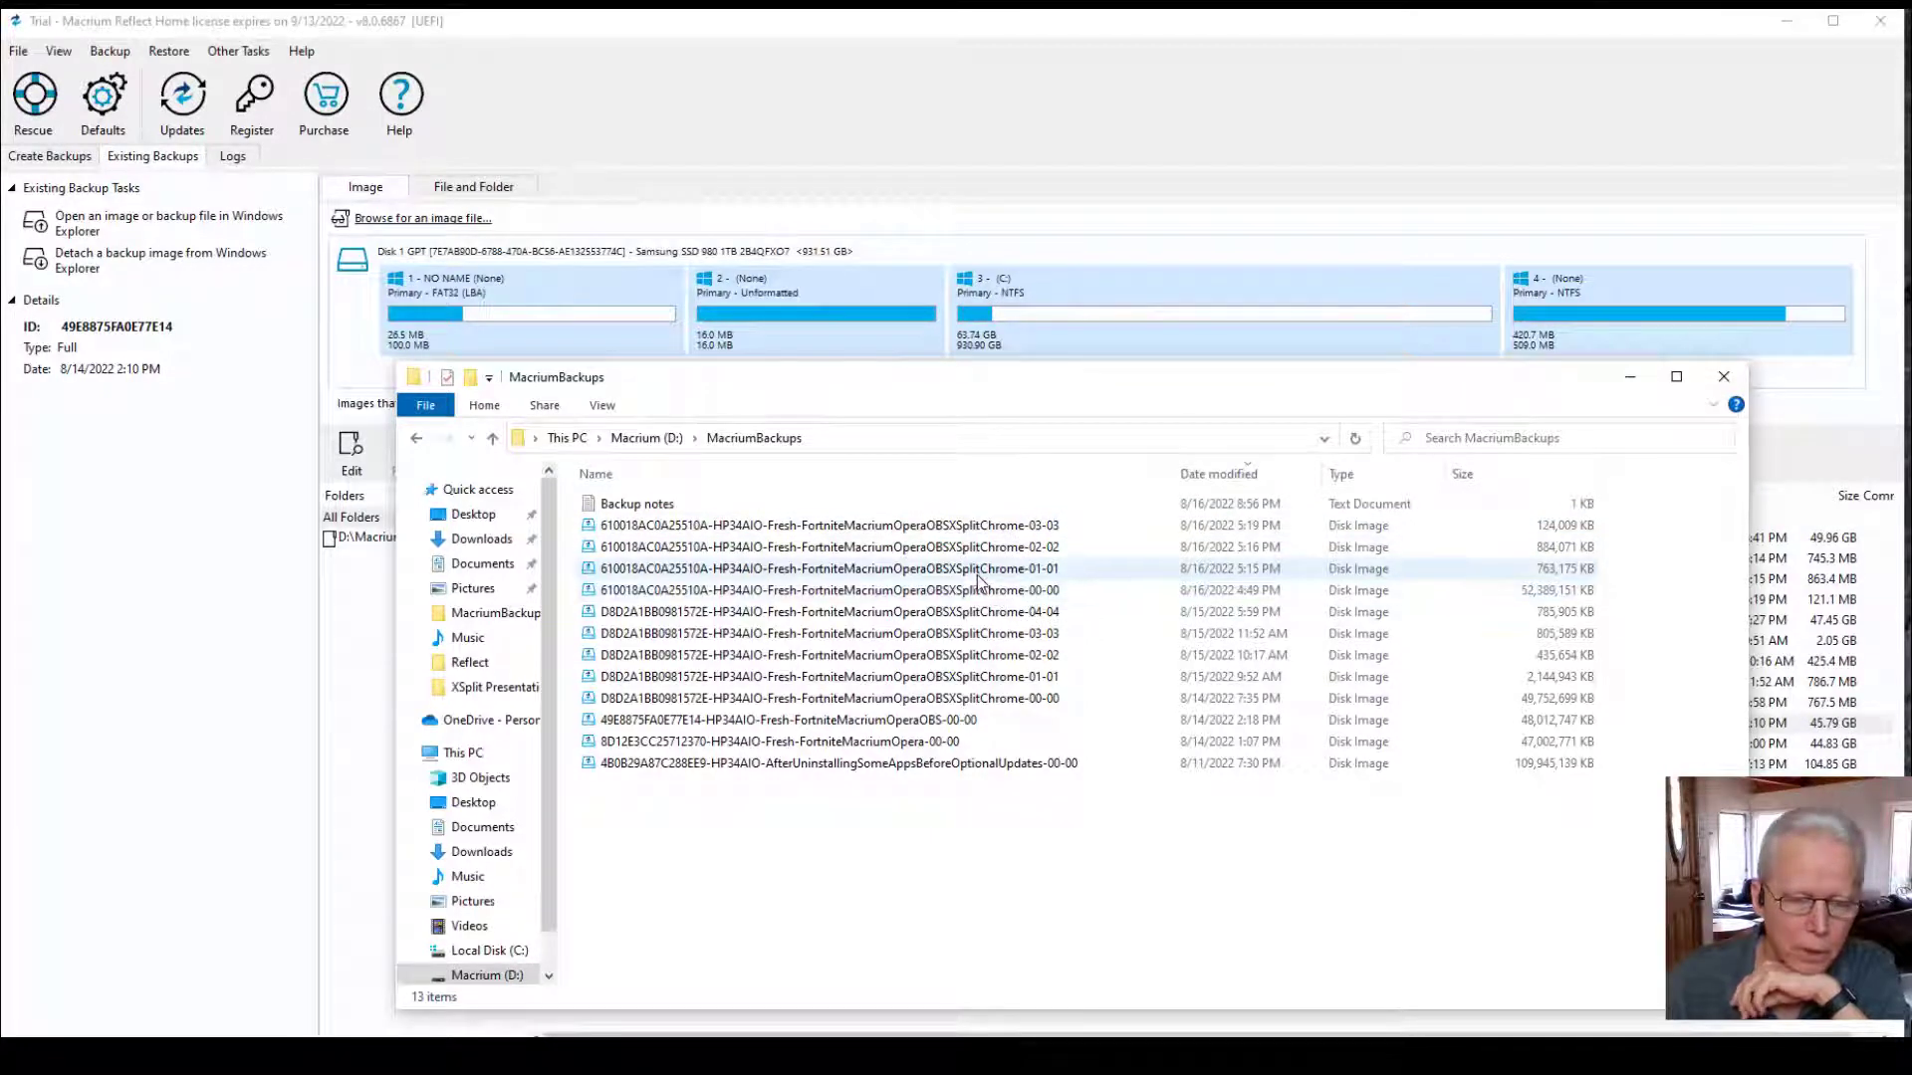
mouse_move(977, 581)
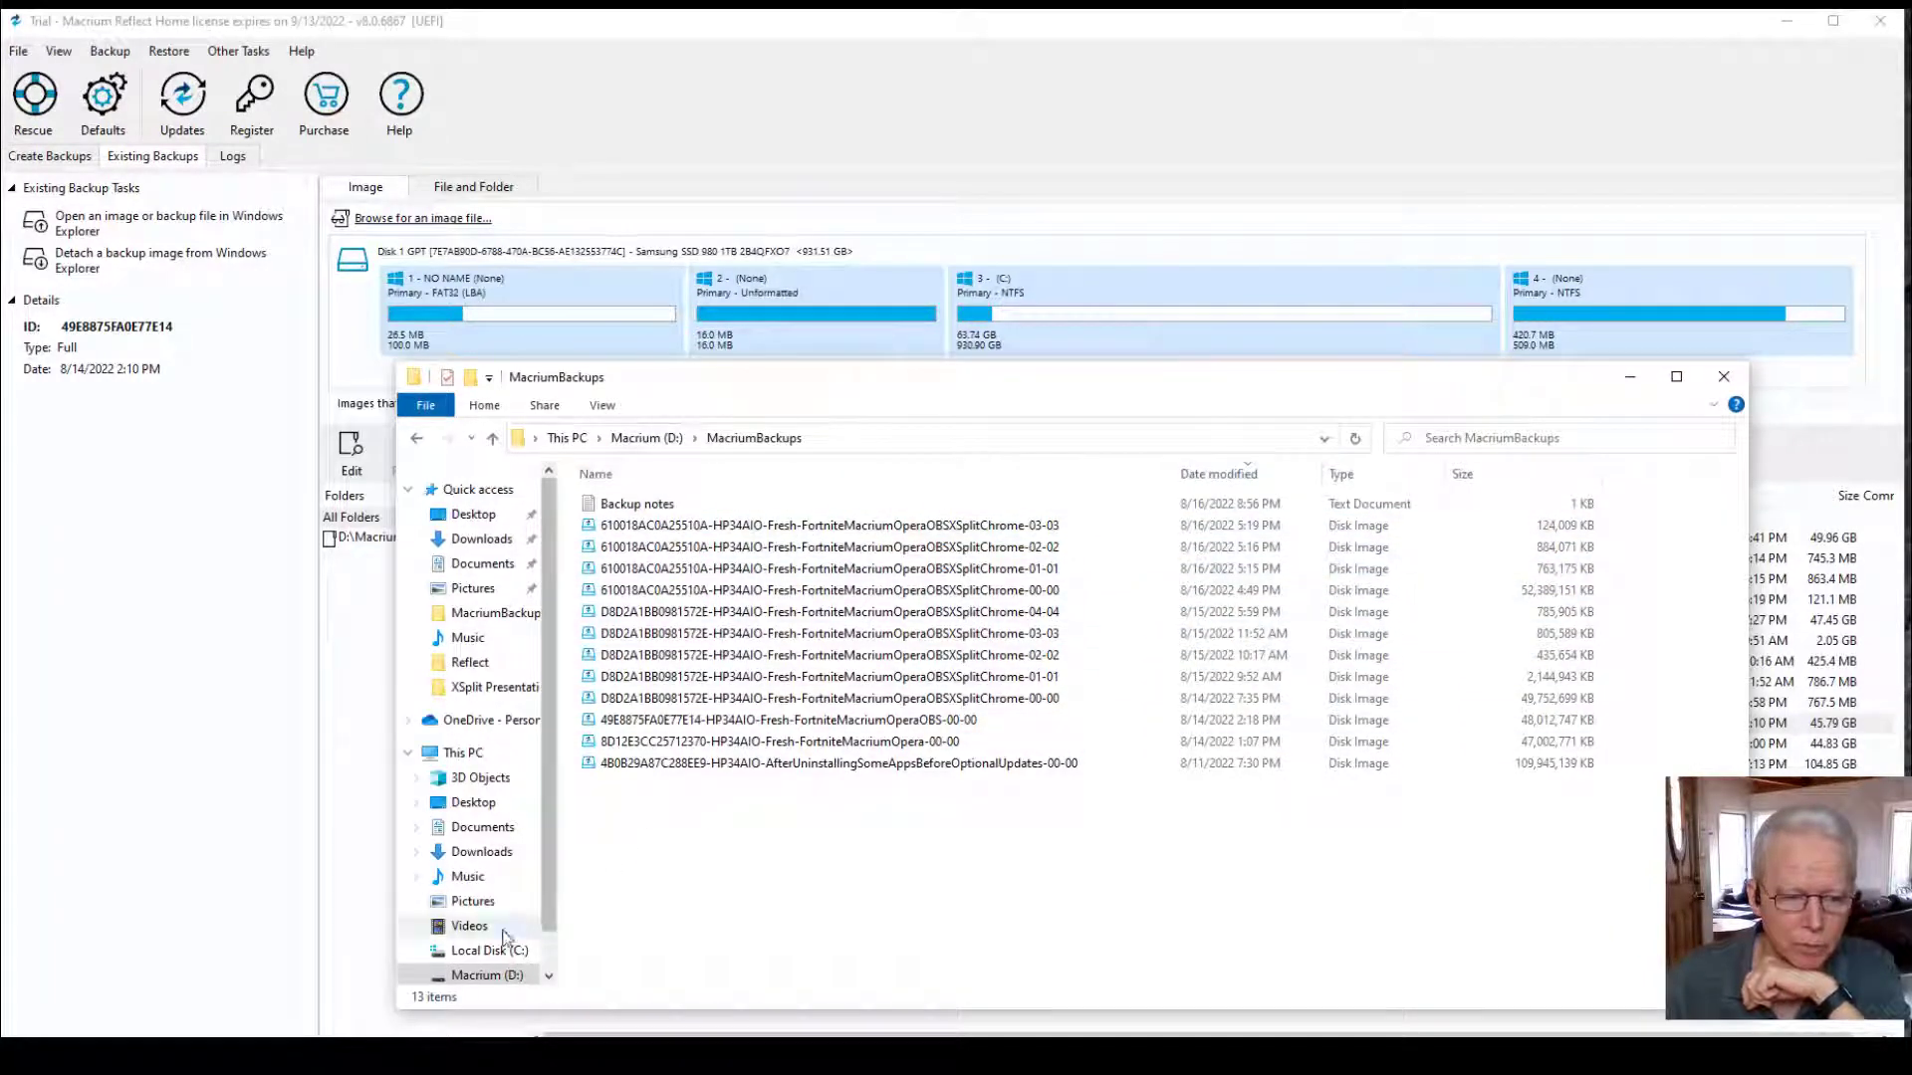
Open the Backup notes file, review the note on the 01-01 image, and minimize both the notes and the folder window
double_click(642, 508)
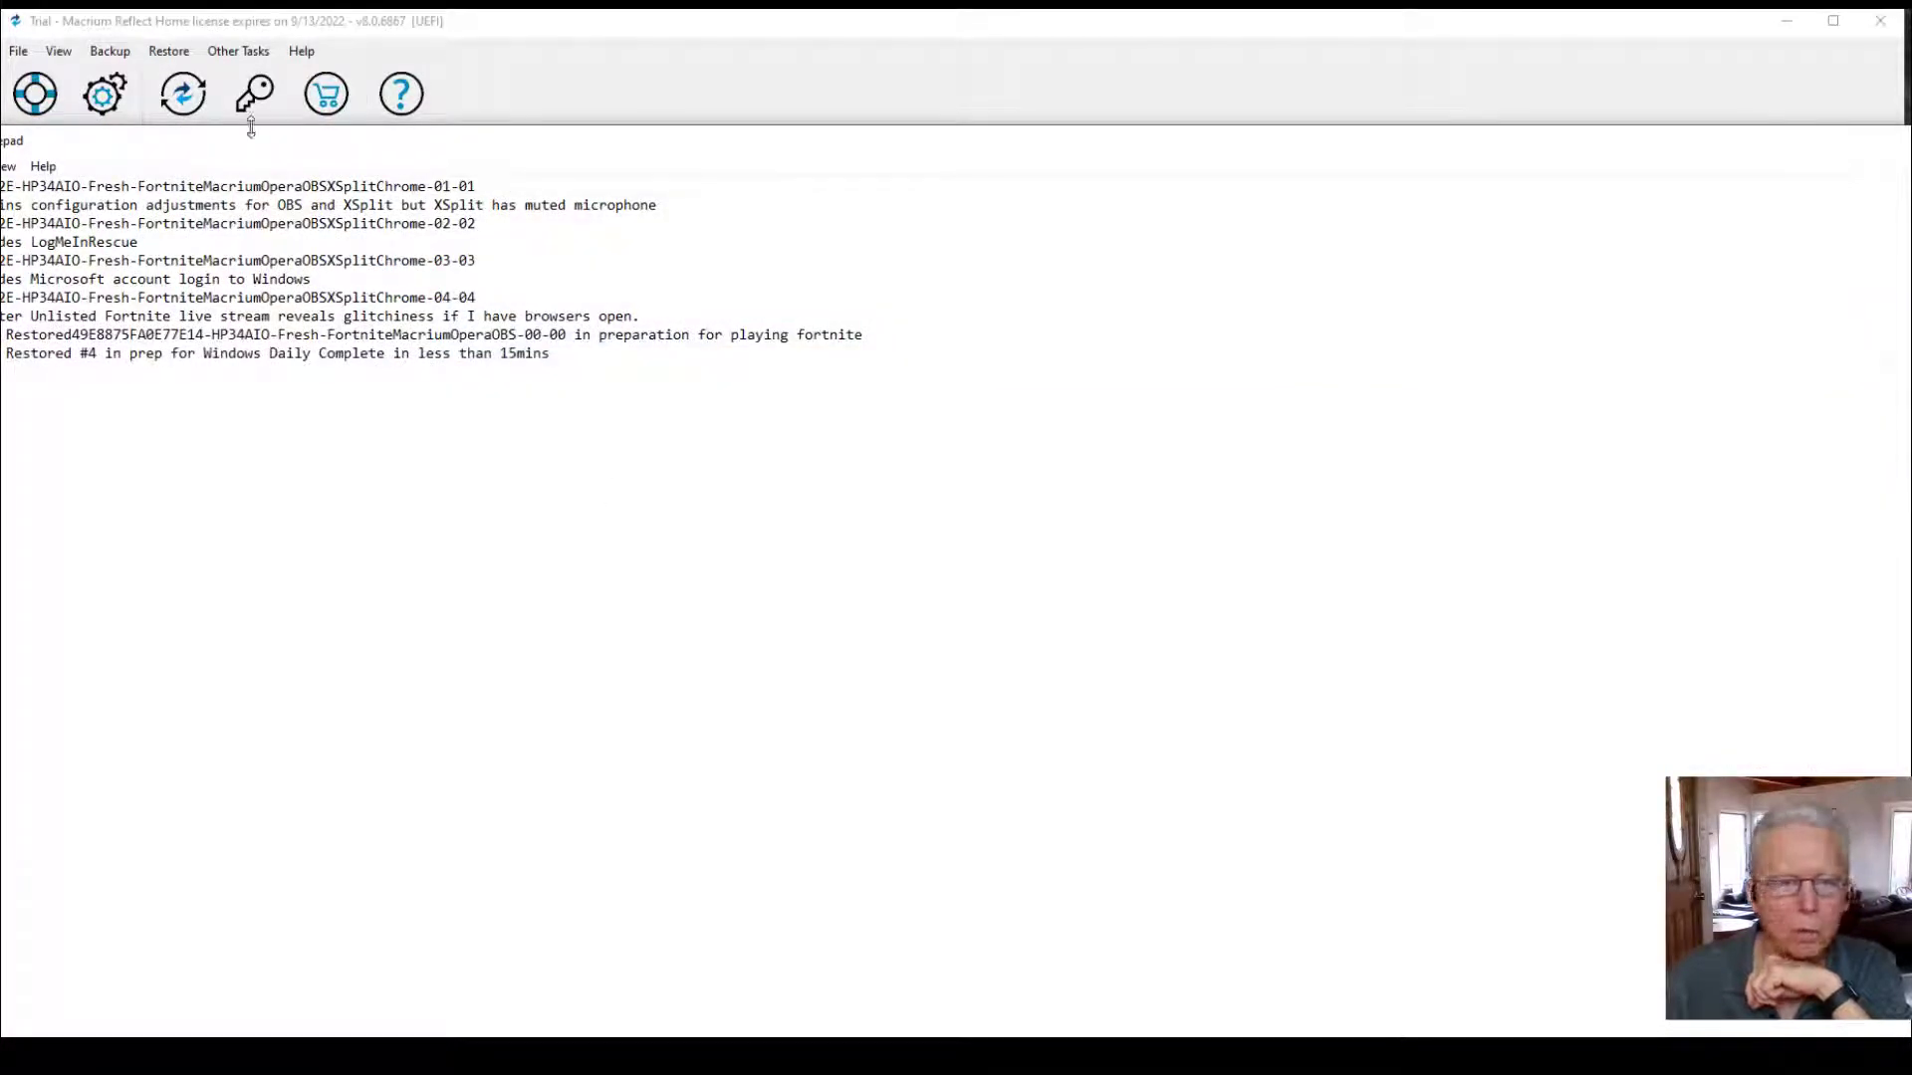
left_click_drag(248, 149, 462, 114)
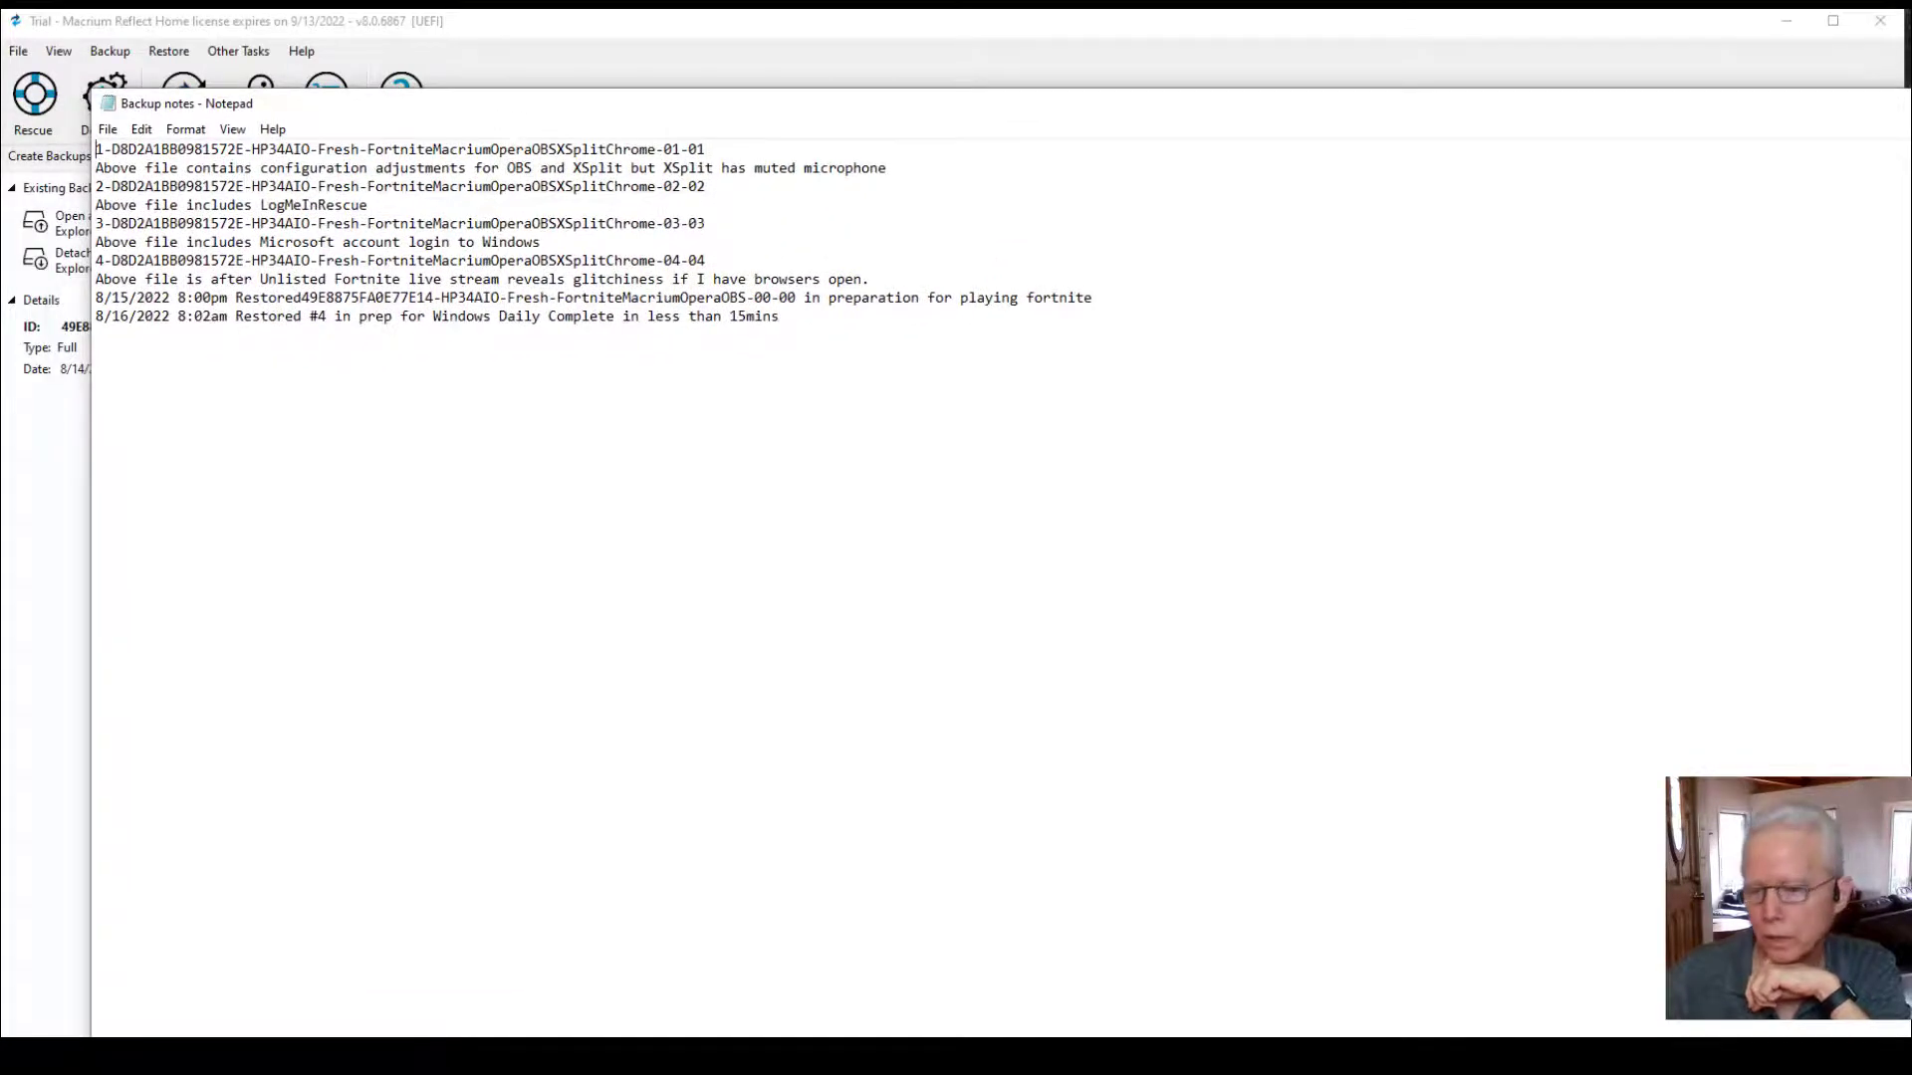
left_click_drag(877, 1073, 876, 858)
left_click_drag(1907, 859, 1645, 564)
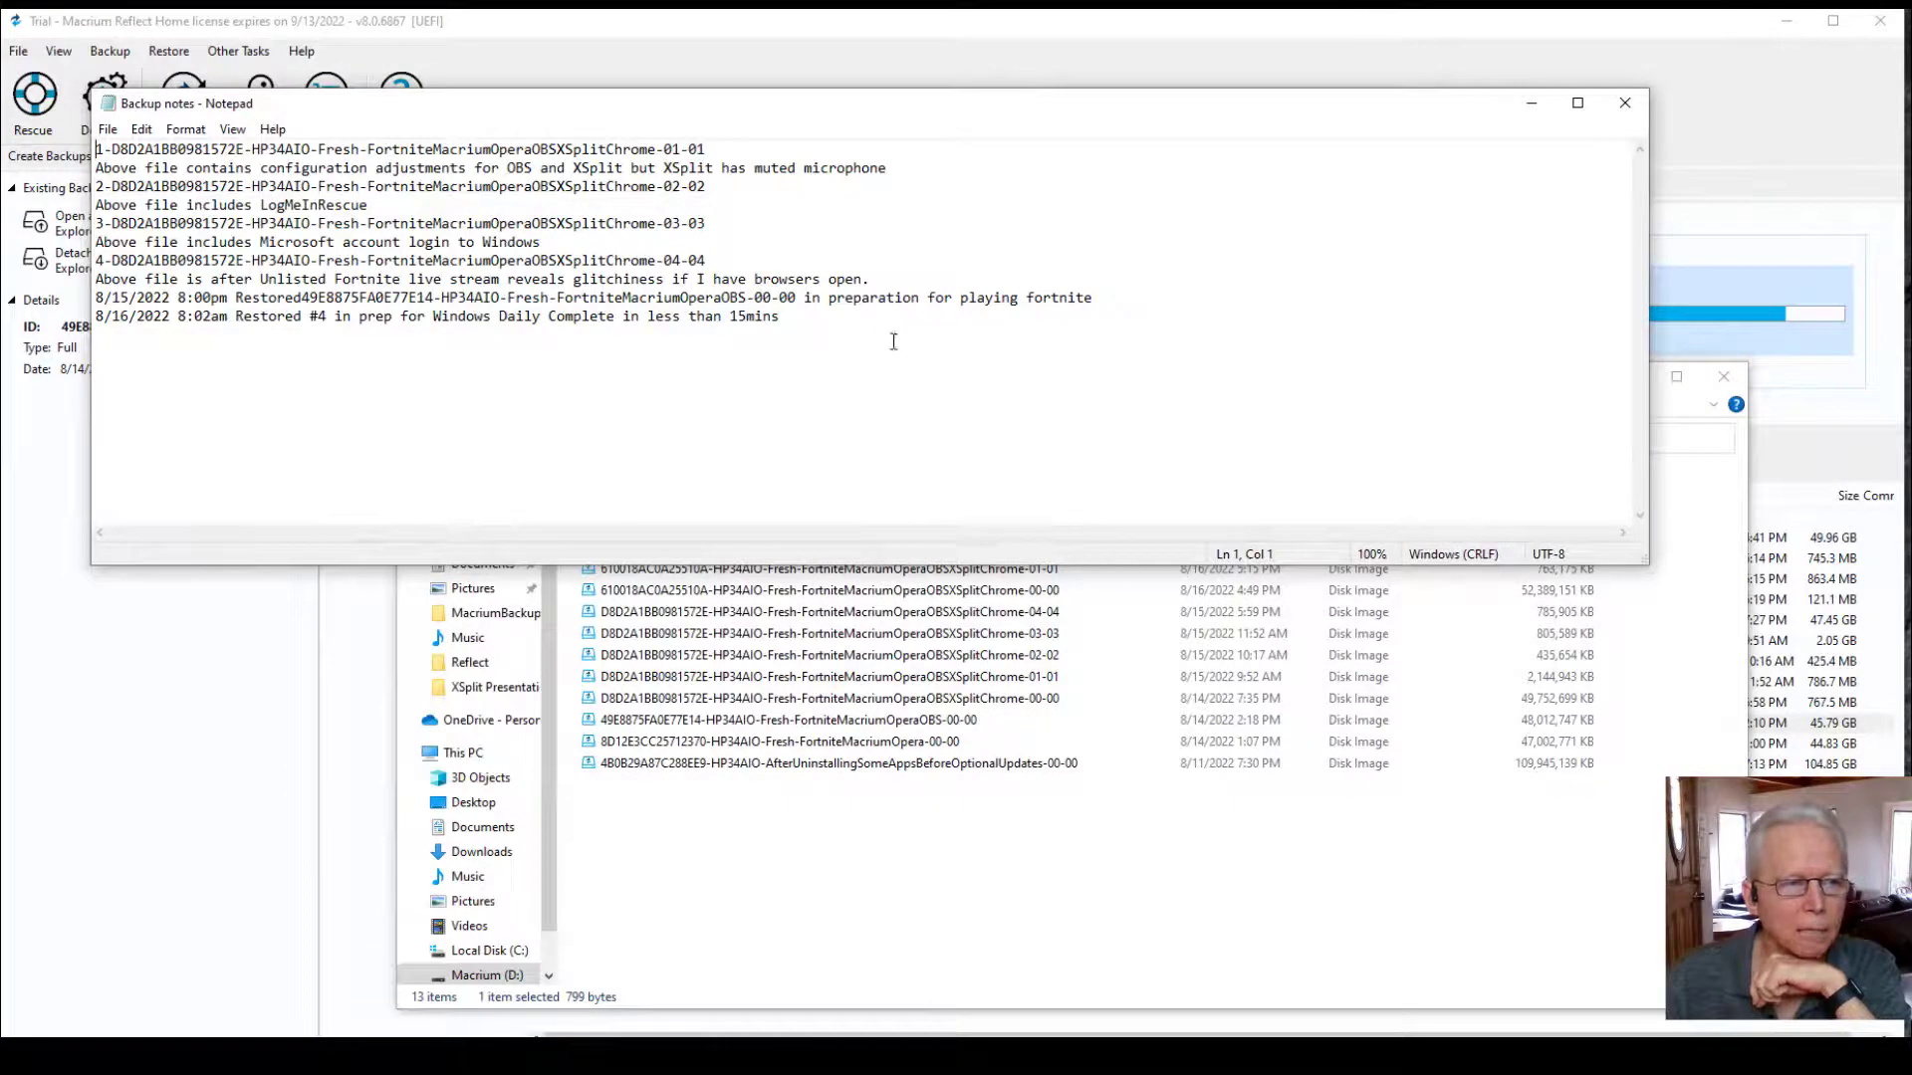
left_click(174, 150)
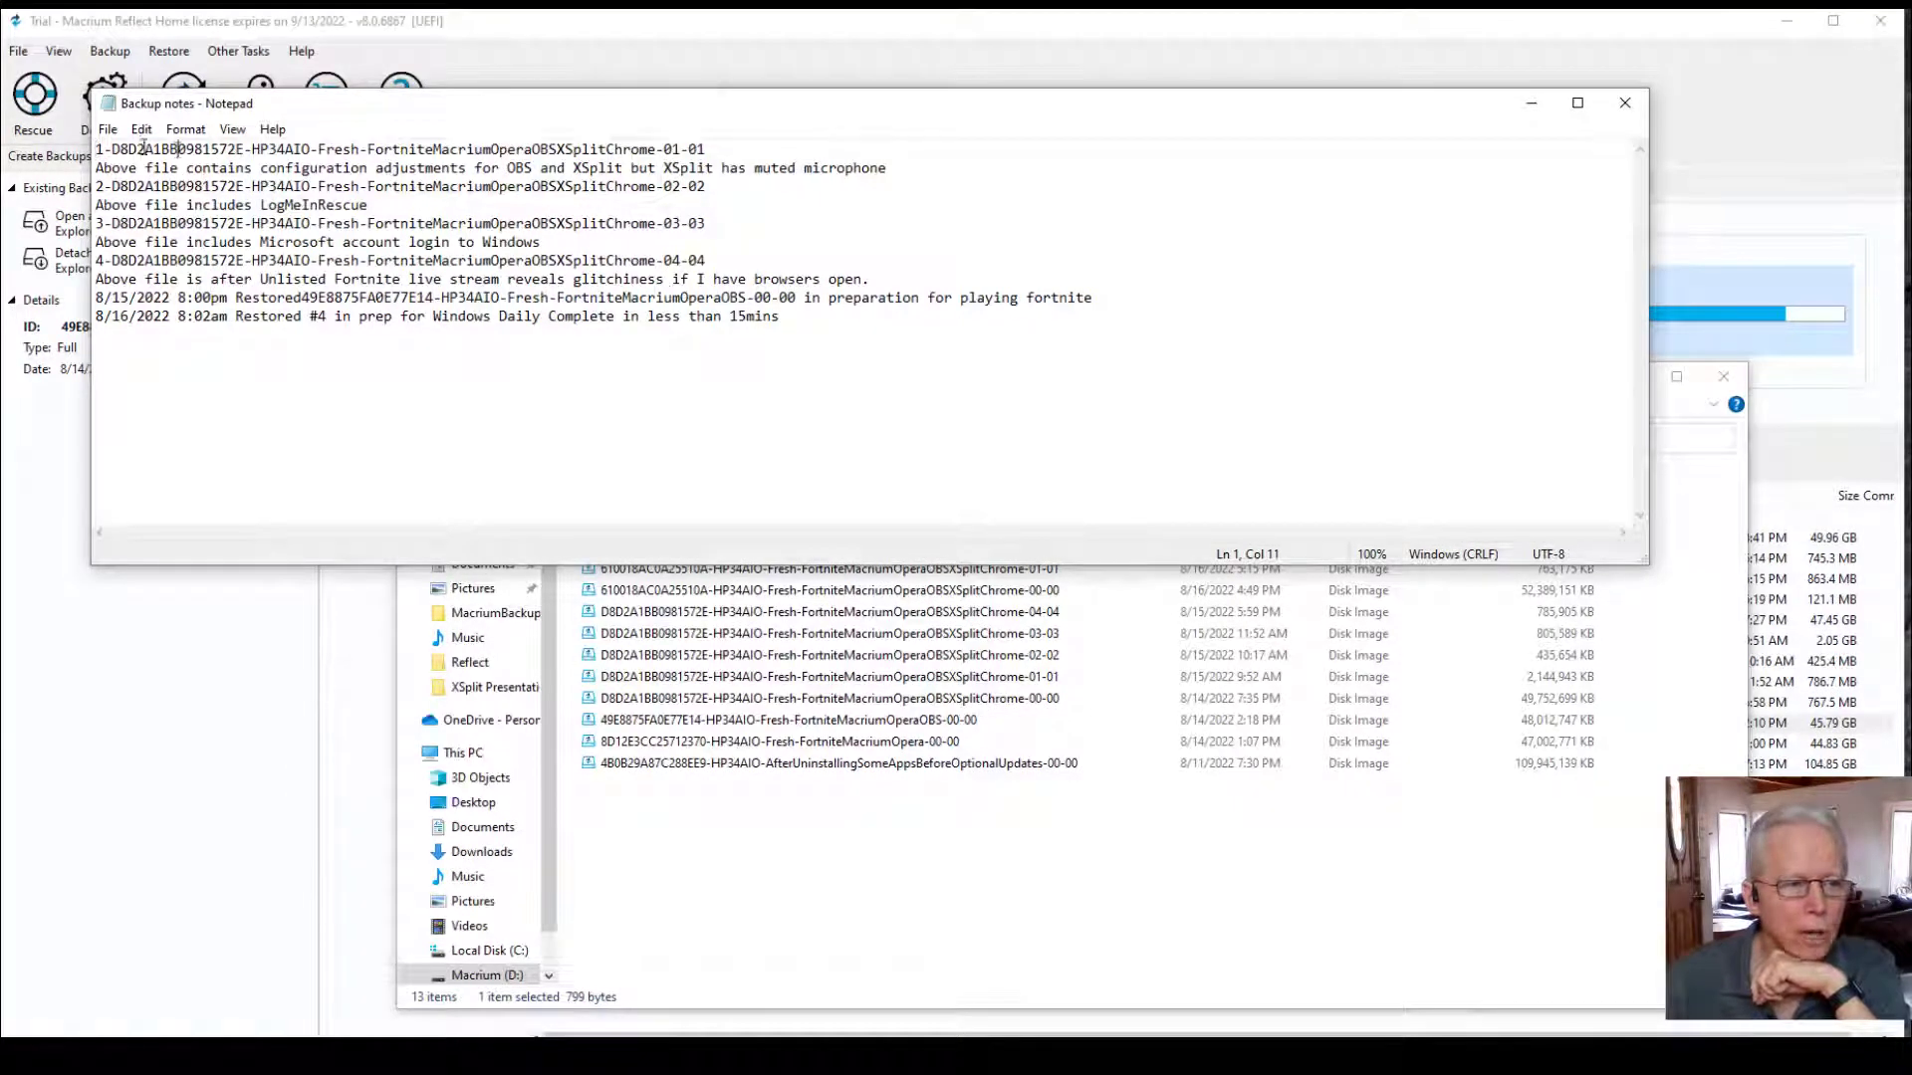
left_click_drag(110, 151, 927, 159)
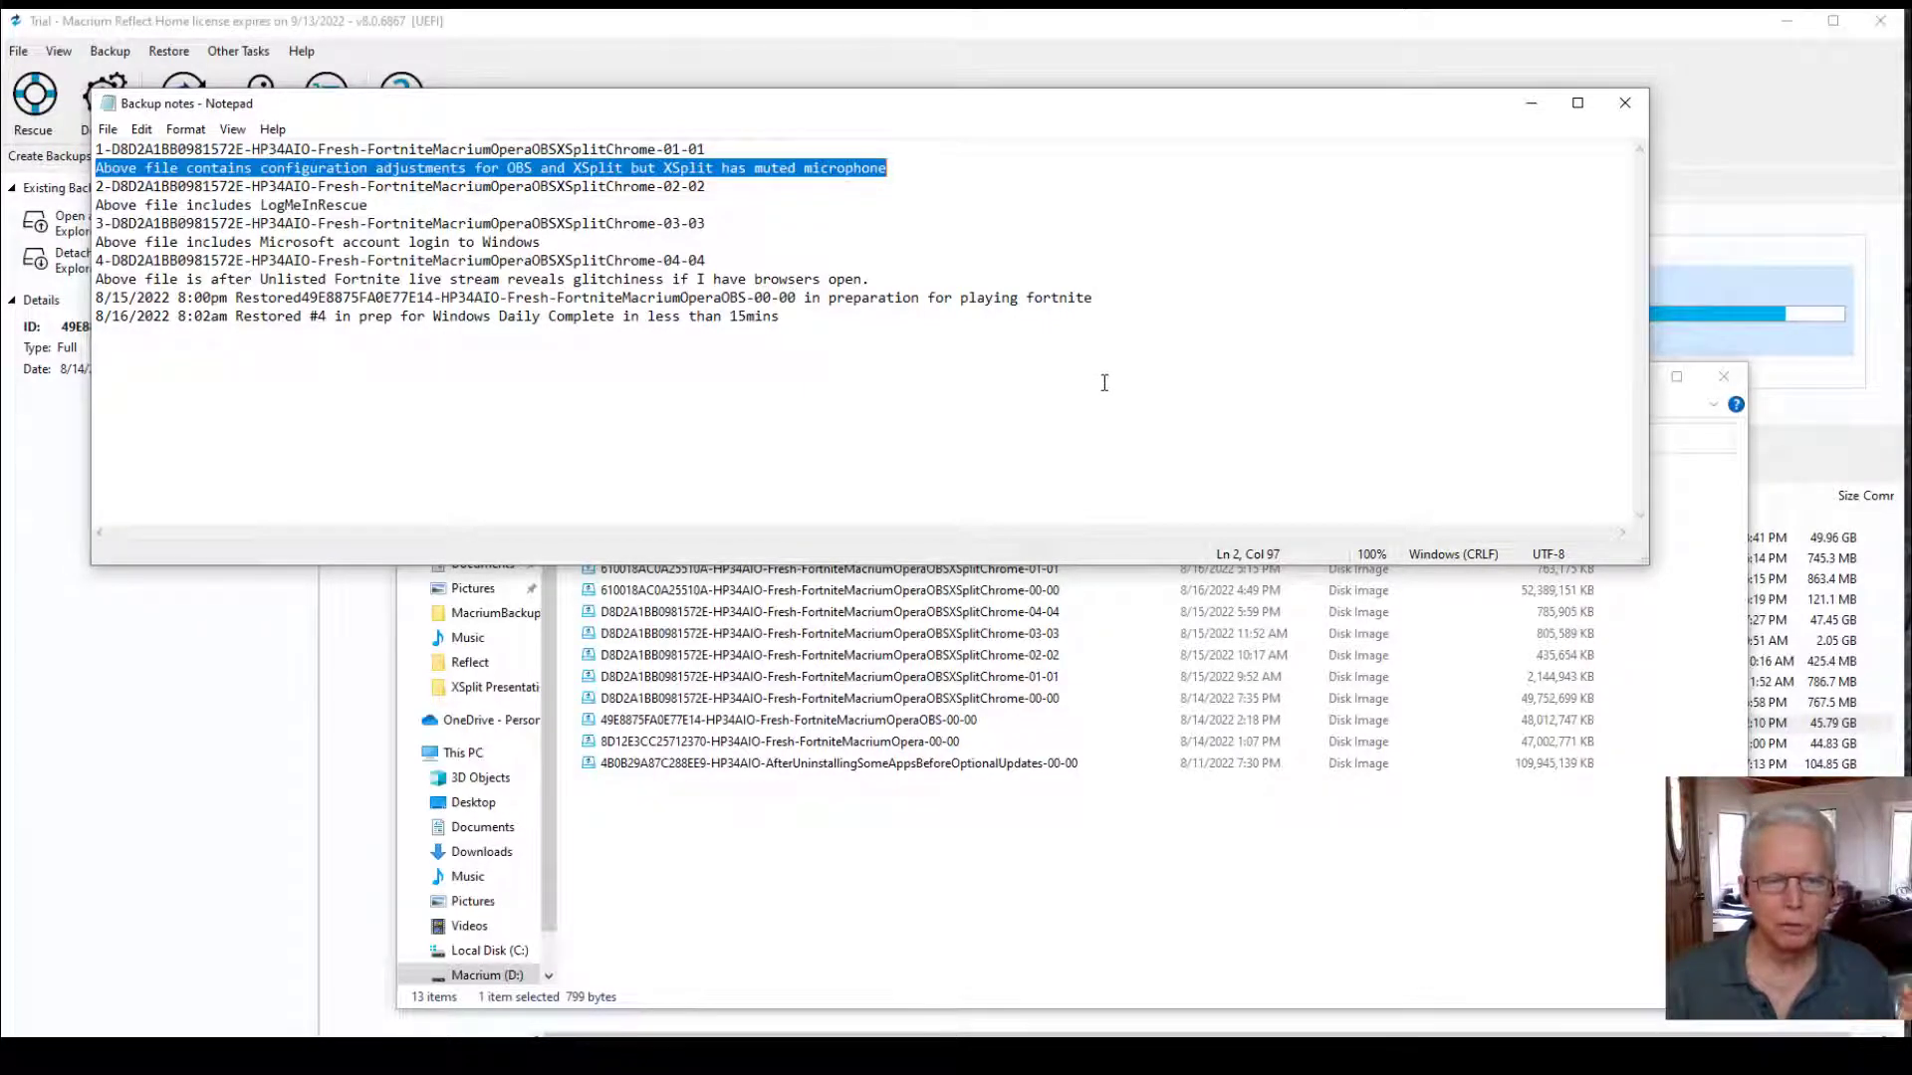
left_click(1531, 104)
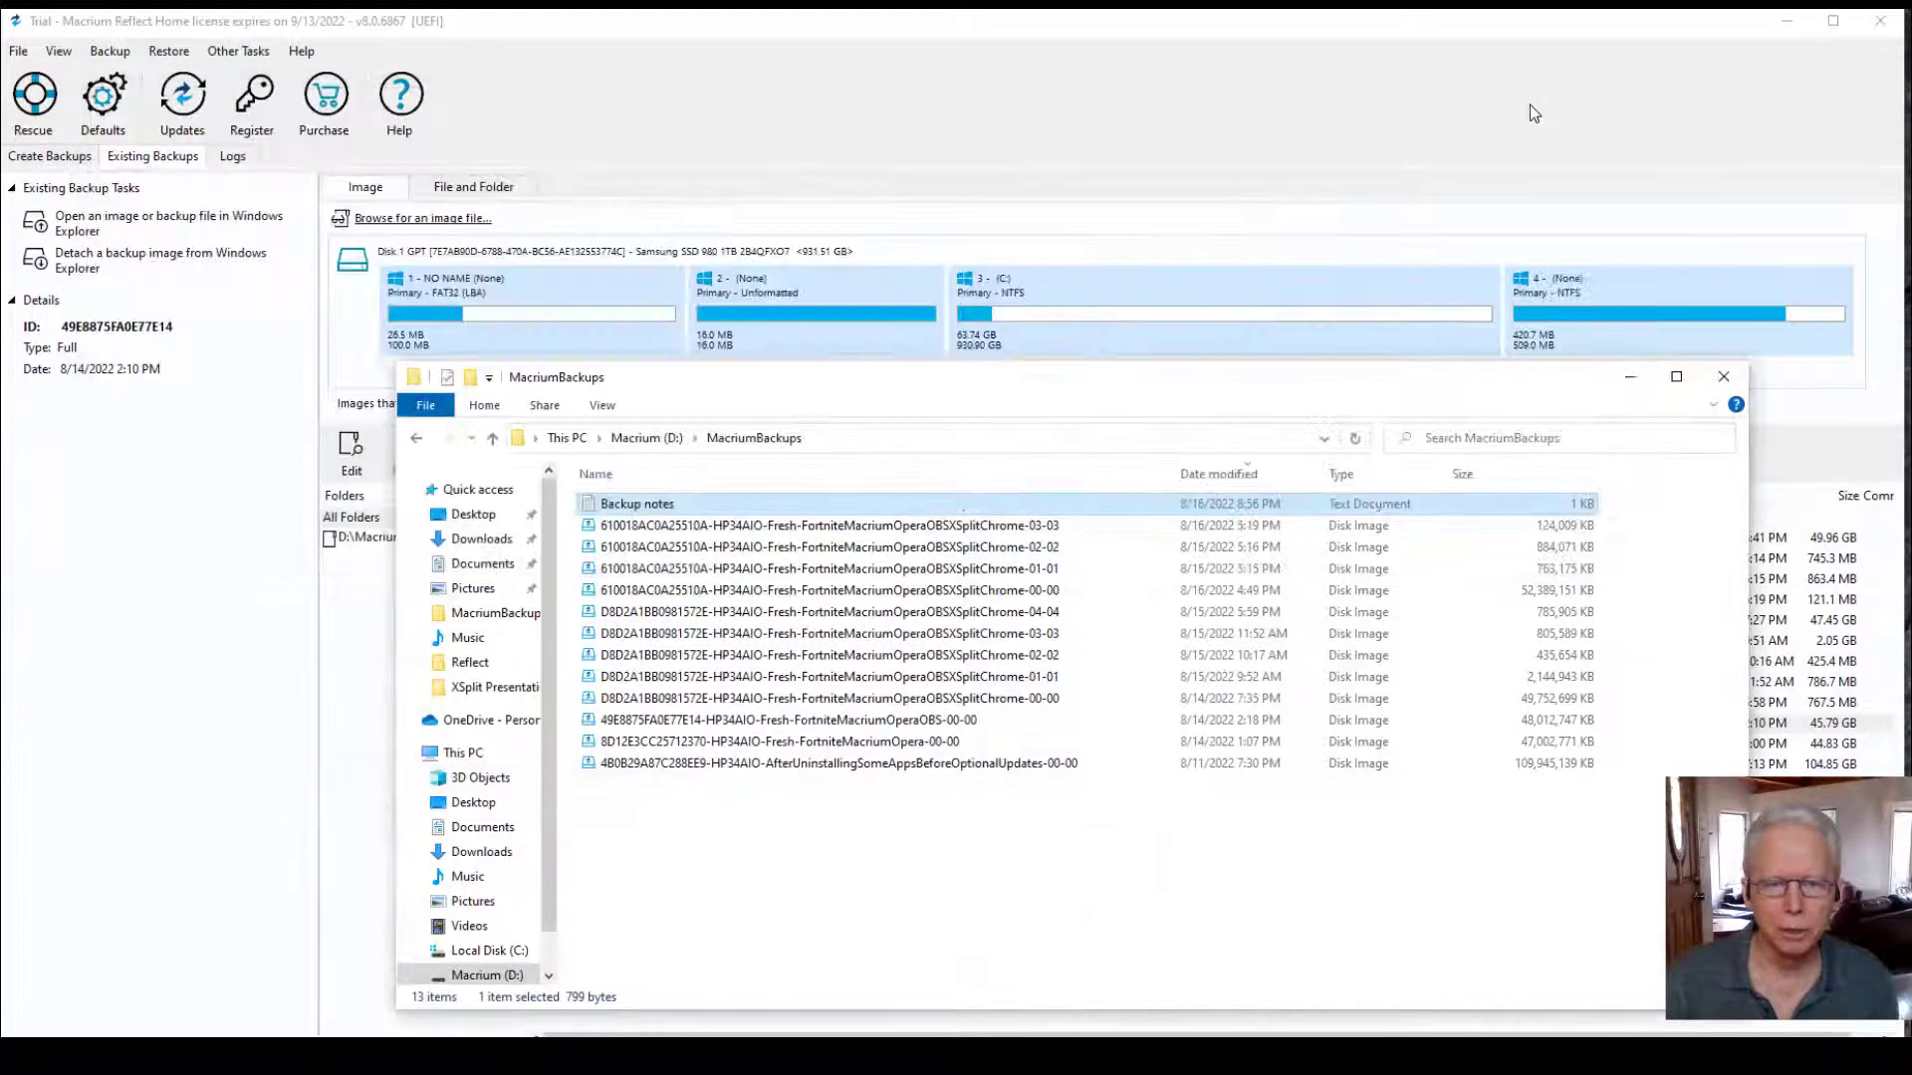
left_click(1630, 376)
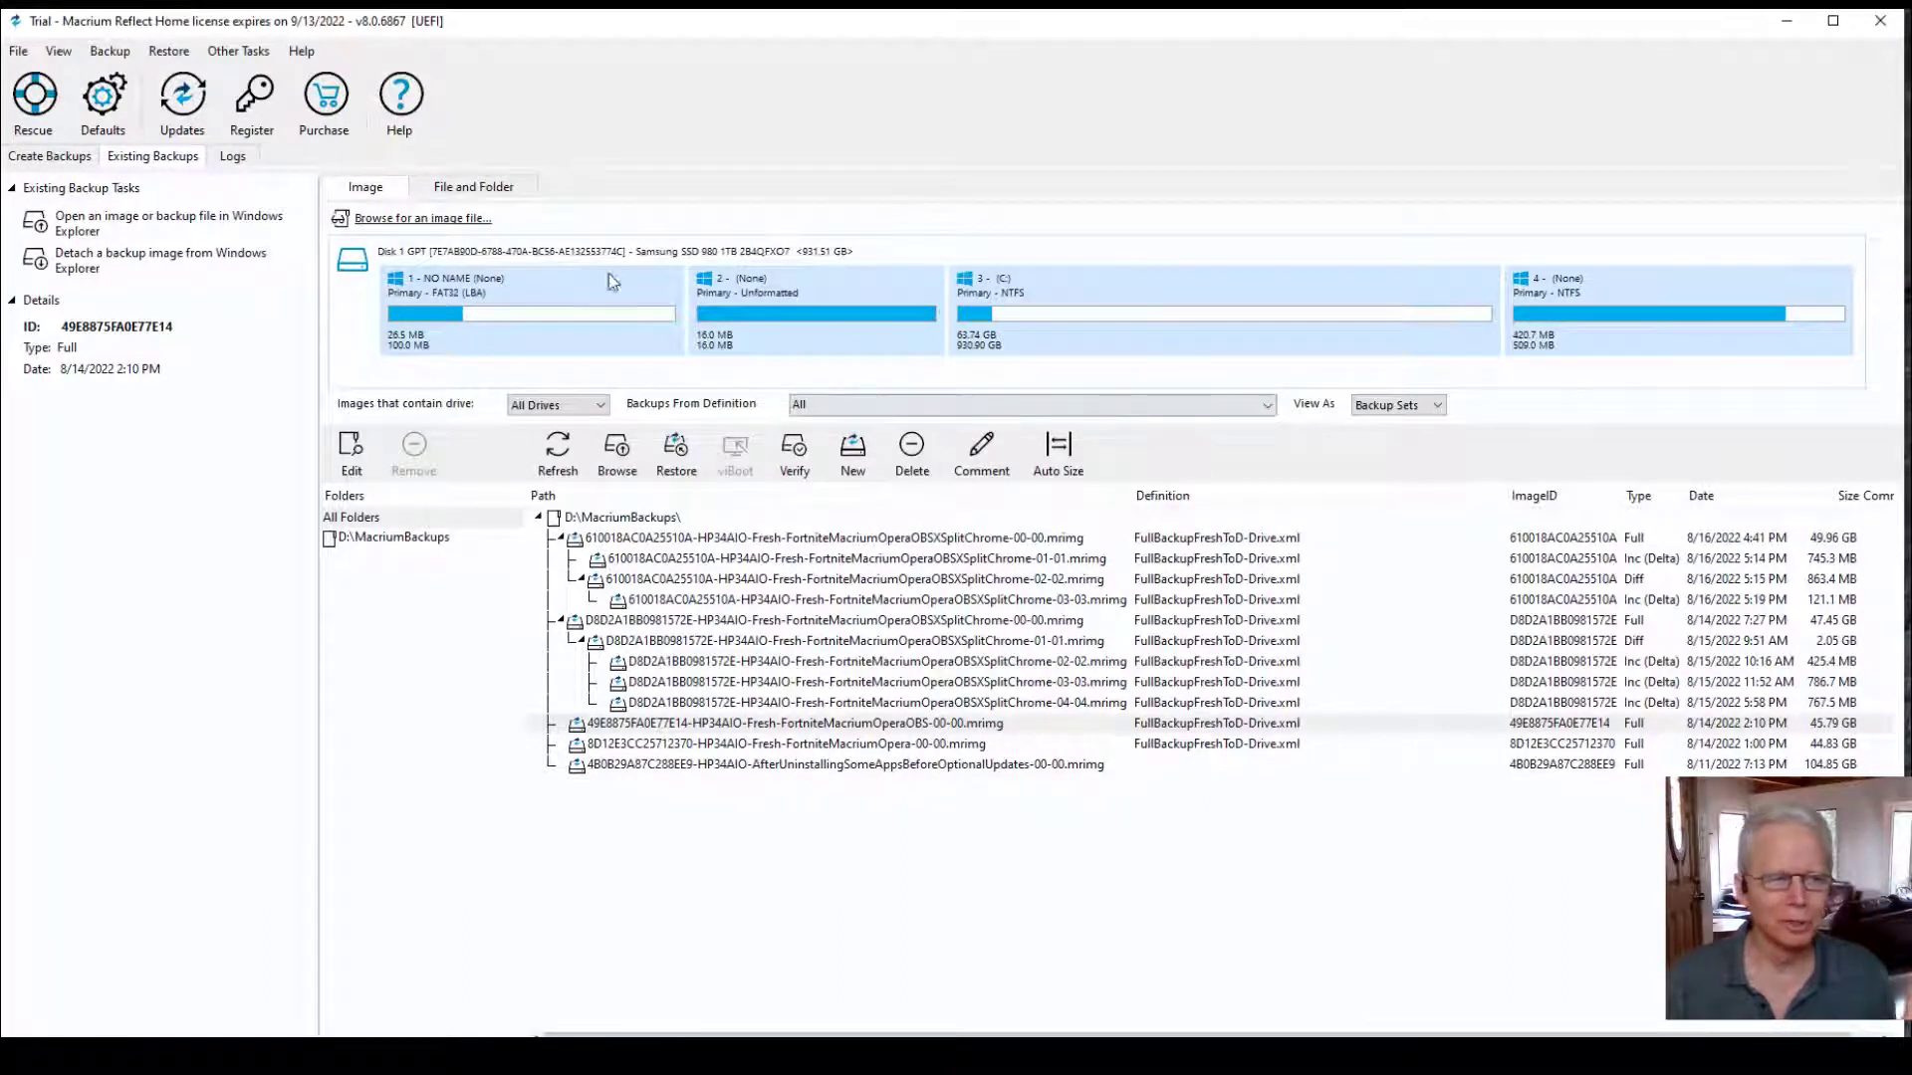
Run an incremental backup immediately from the FullBackupFreshToD-Drive.xml definition file
left_click(82, 164)
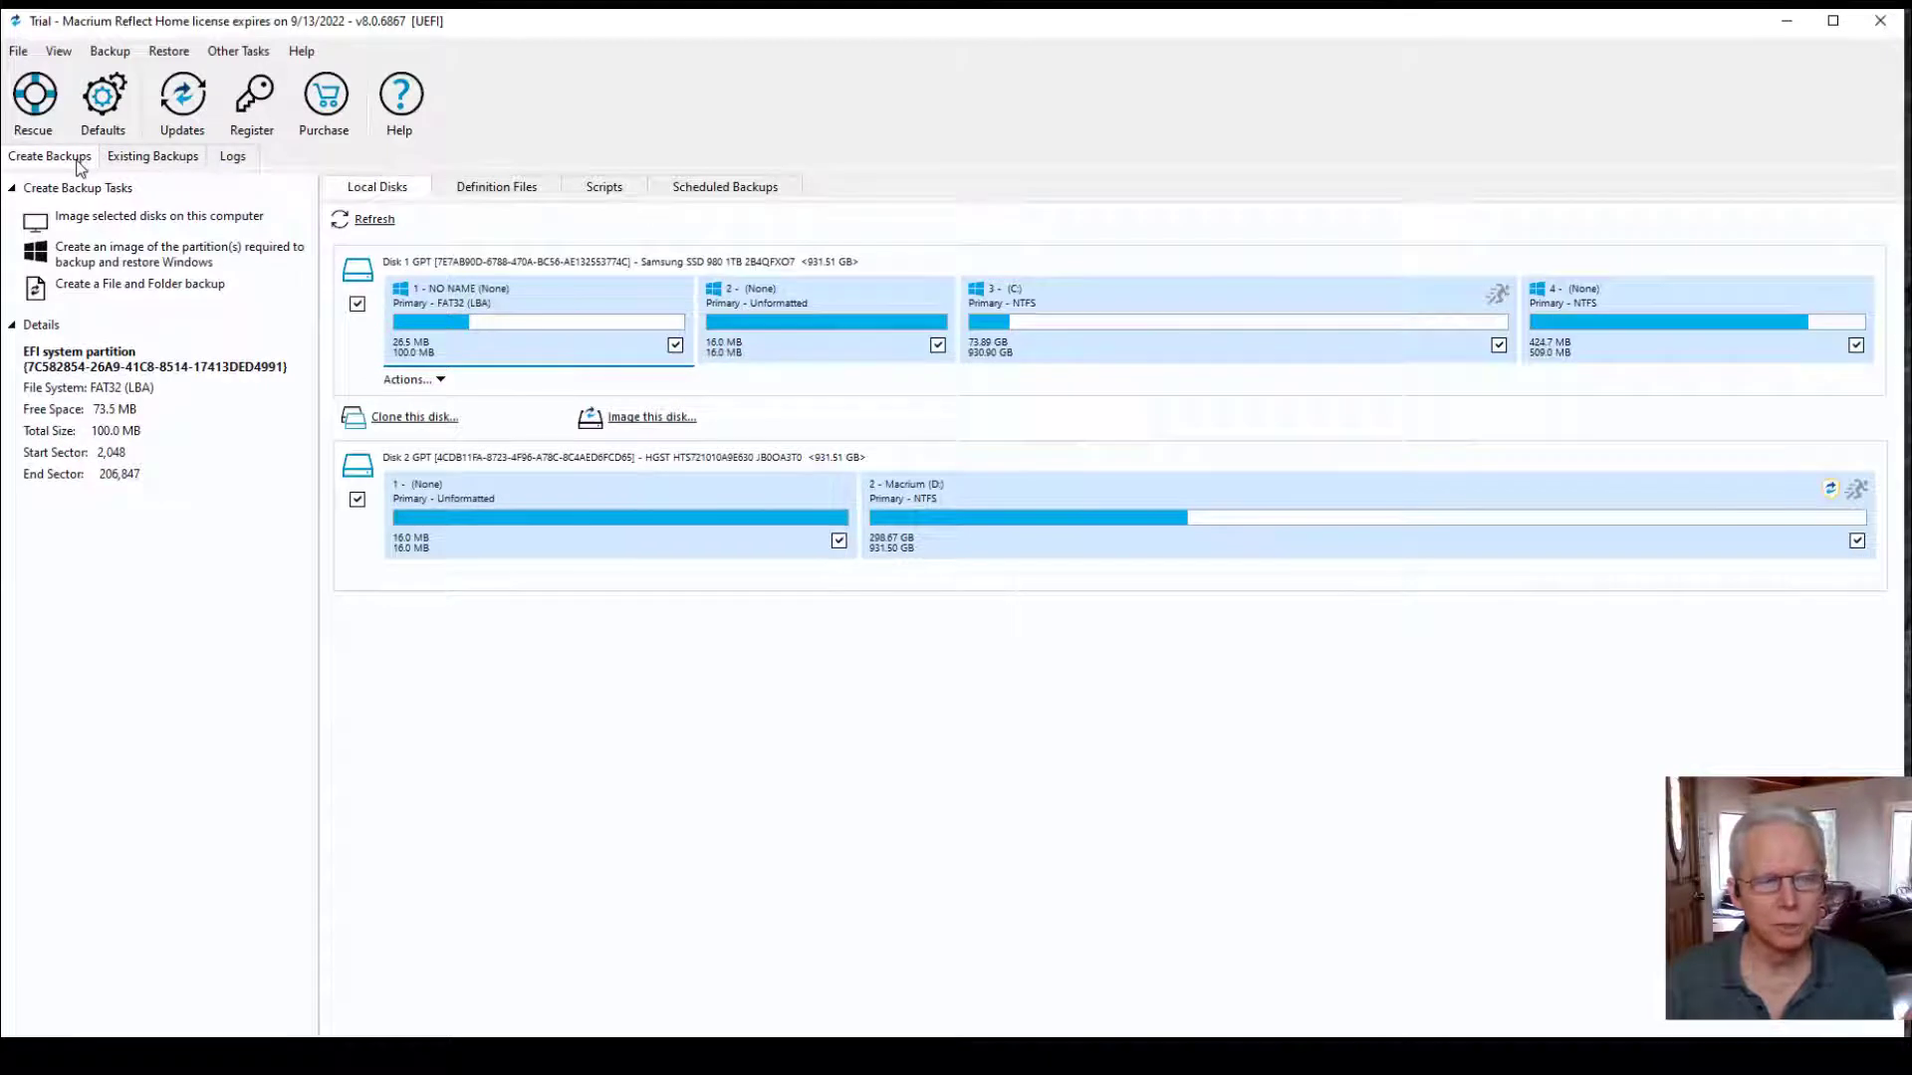
left_click(490, 193)
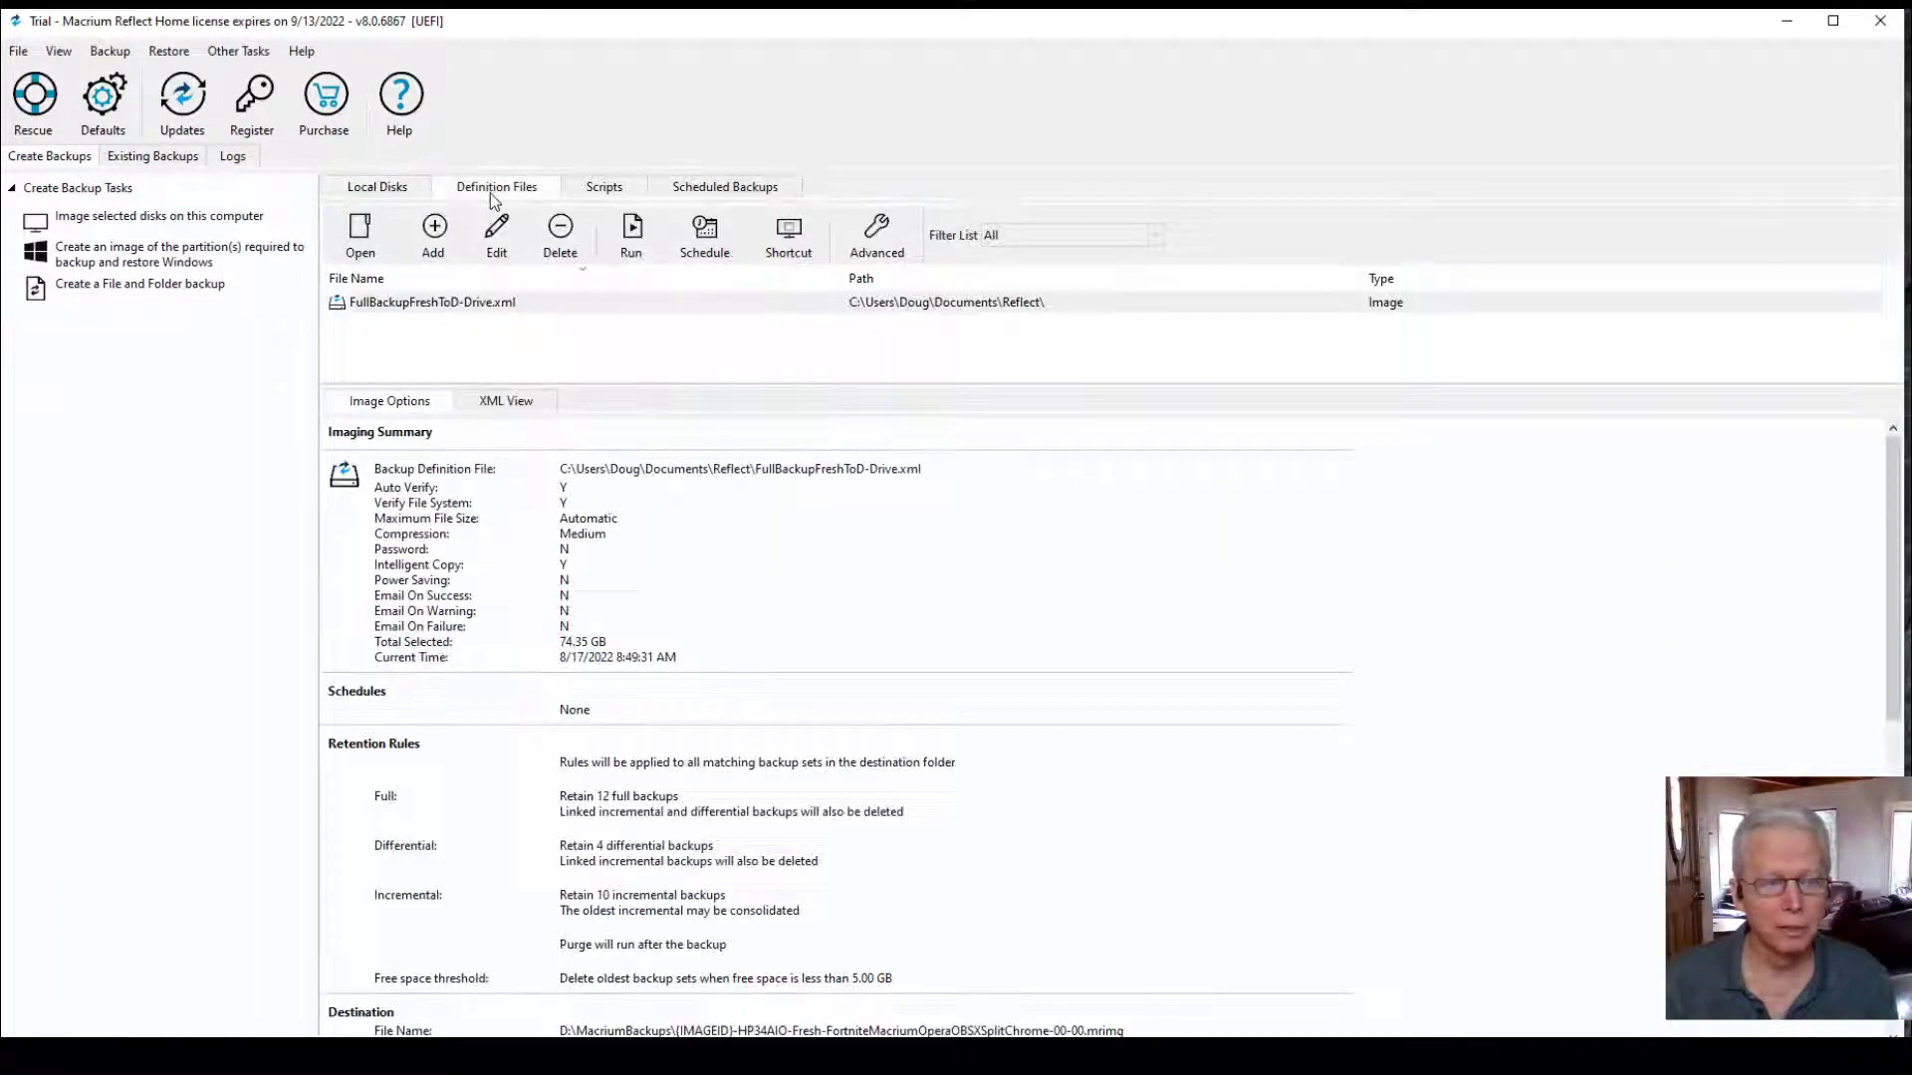
left_click(443, 309)
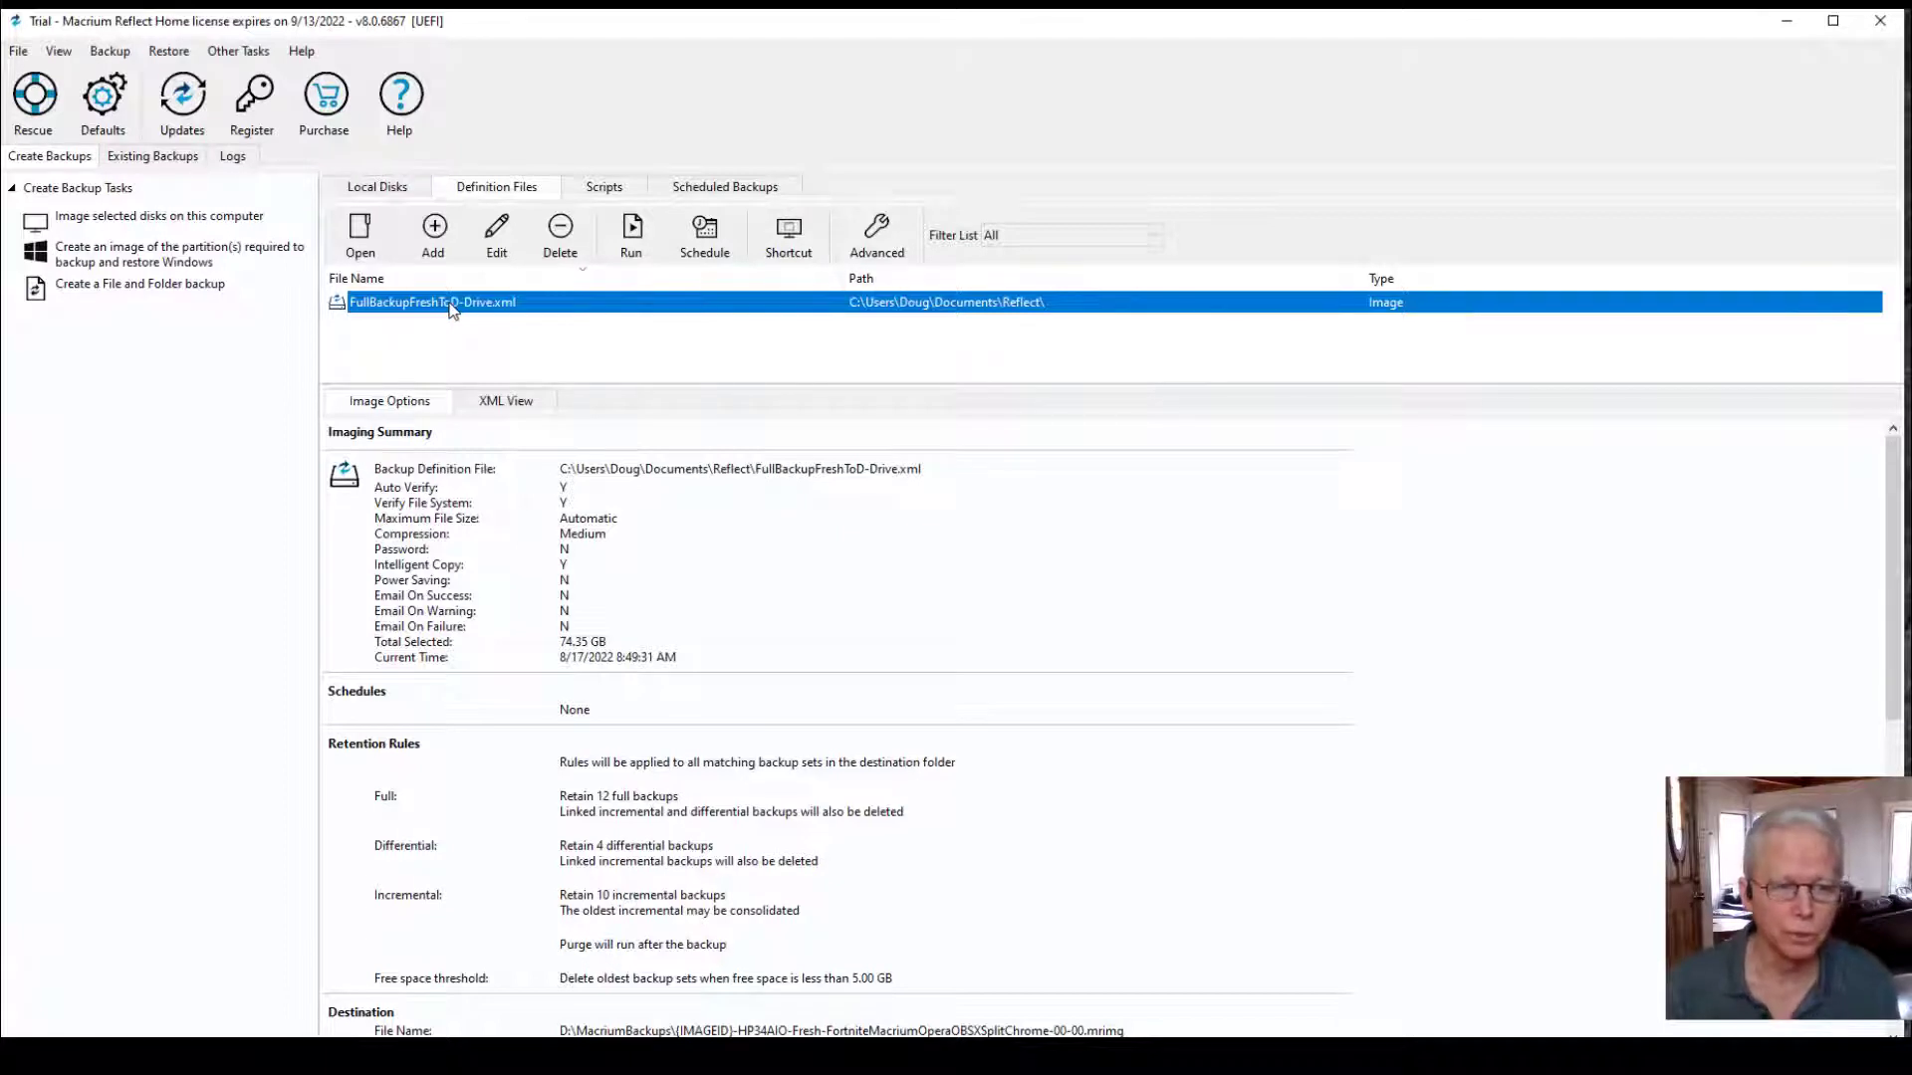
right_click(450, 305)
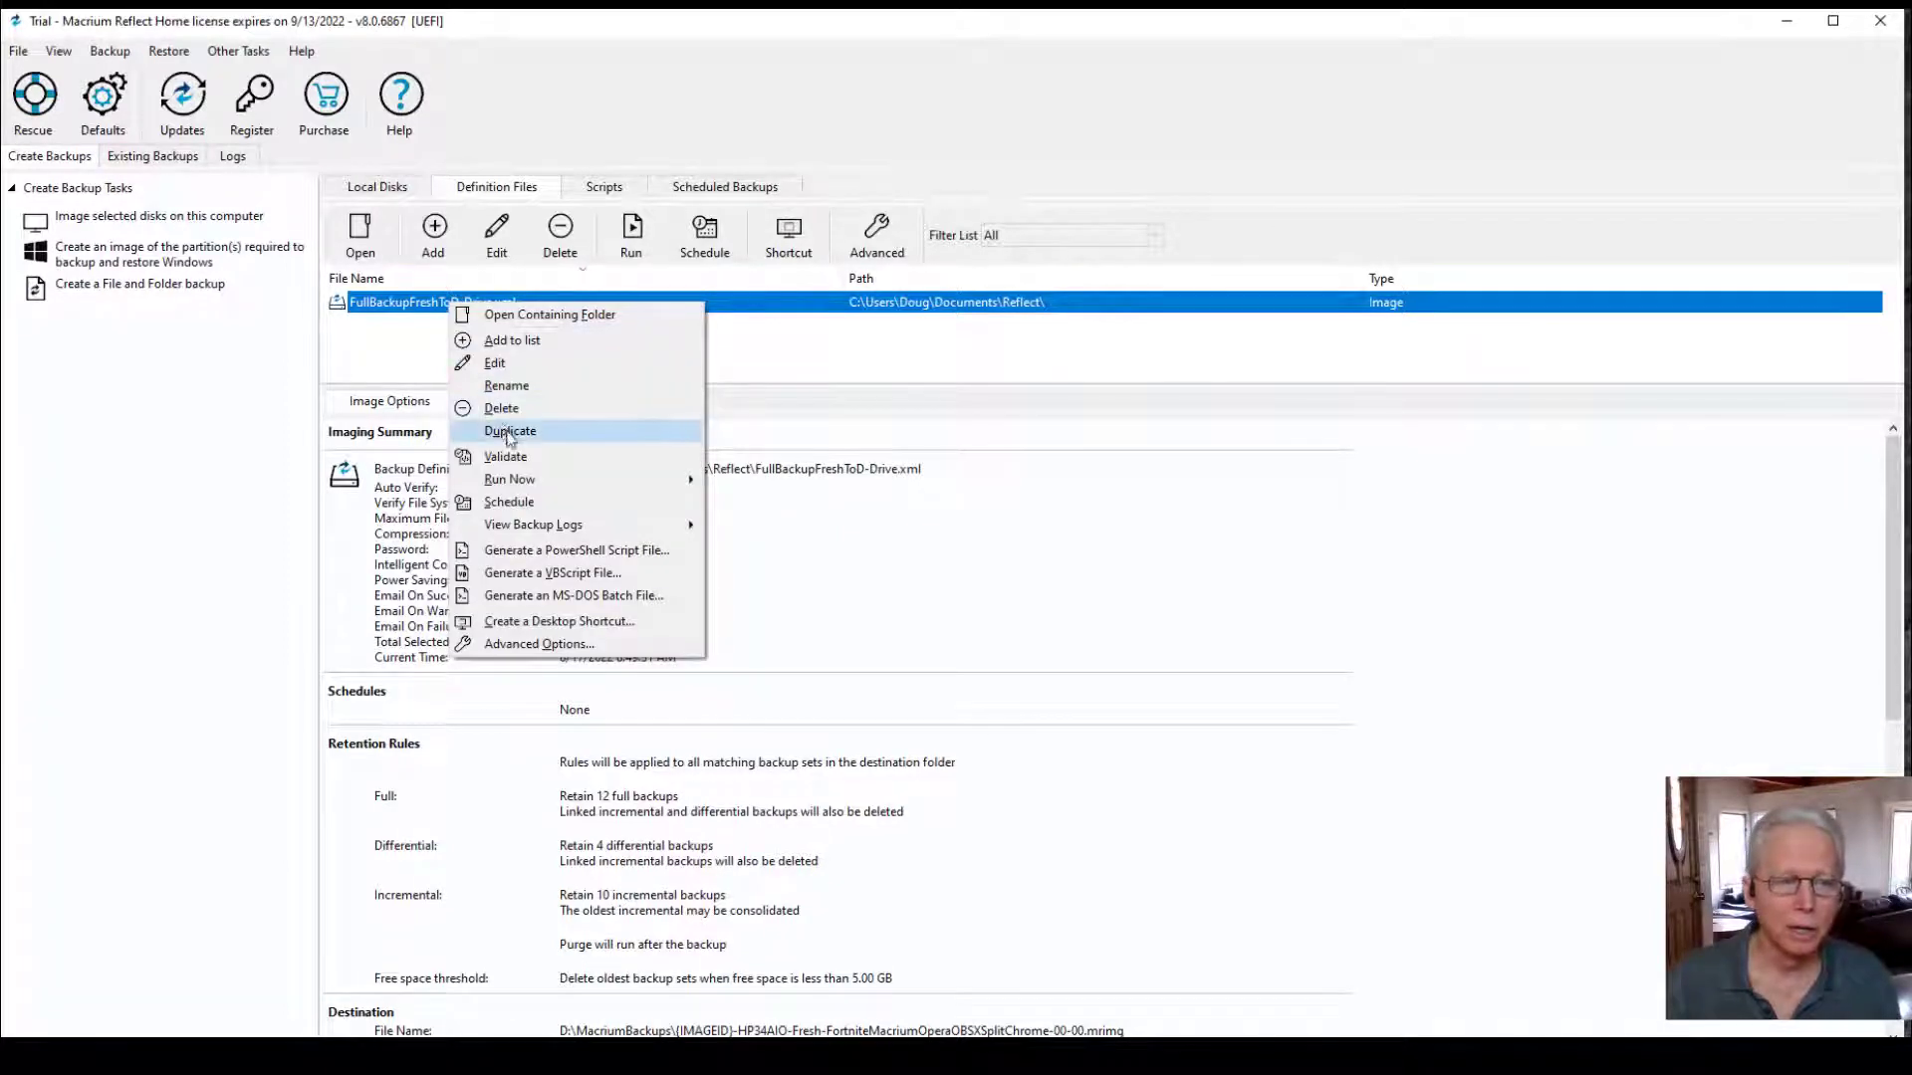
mouse_move(535, 485)
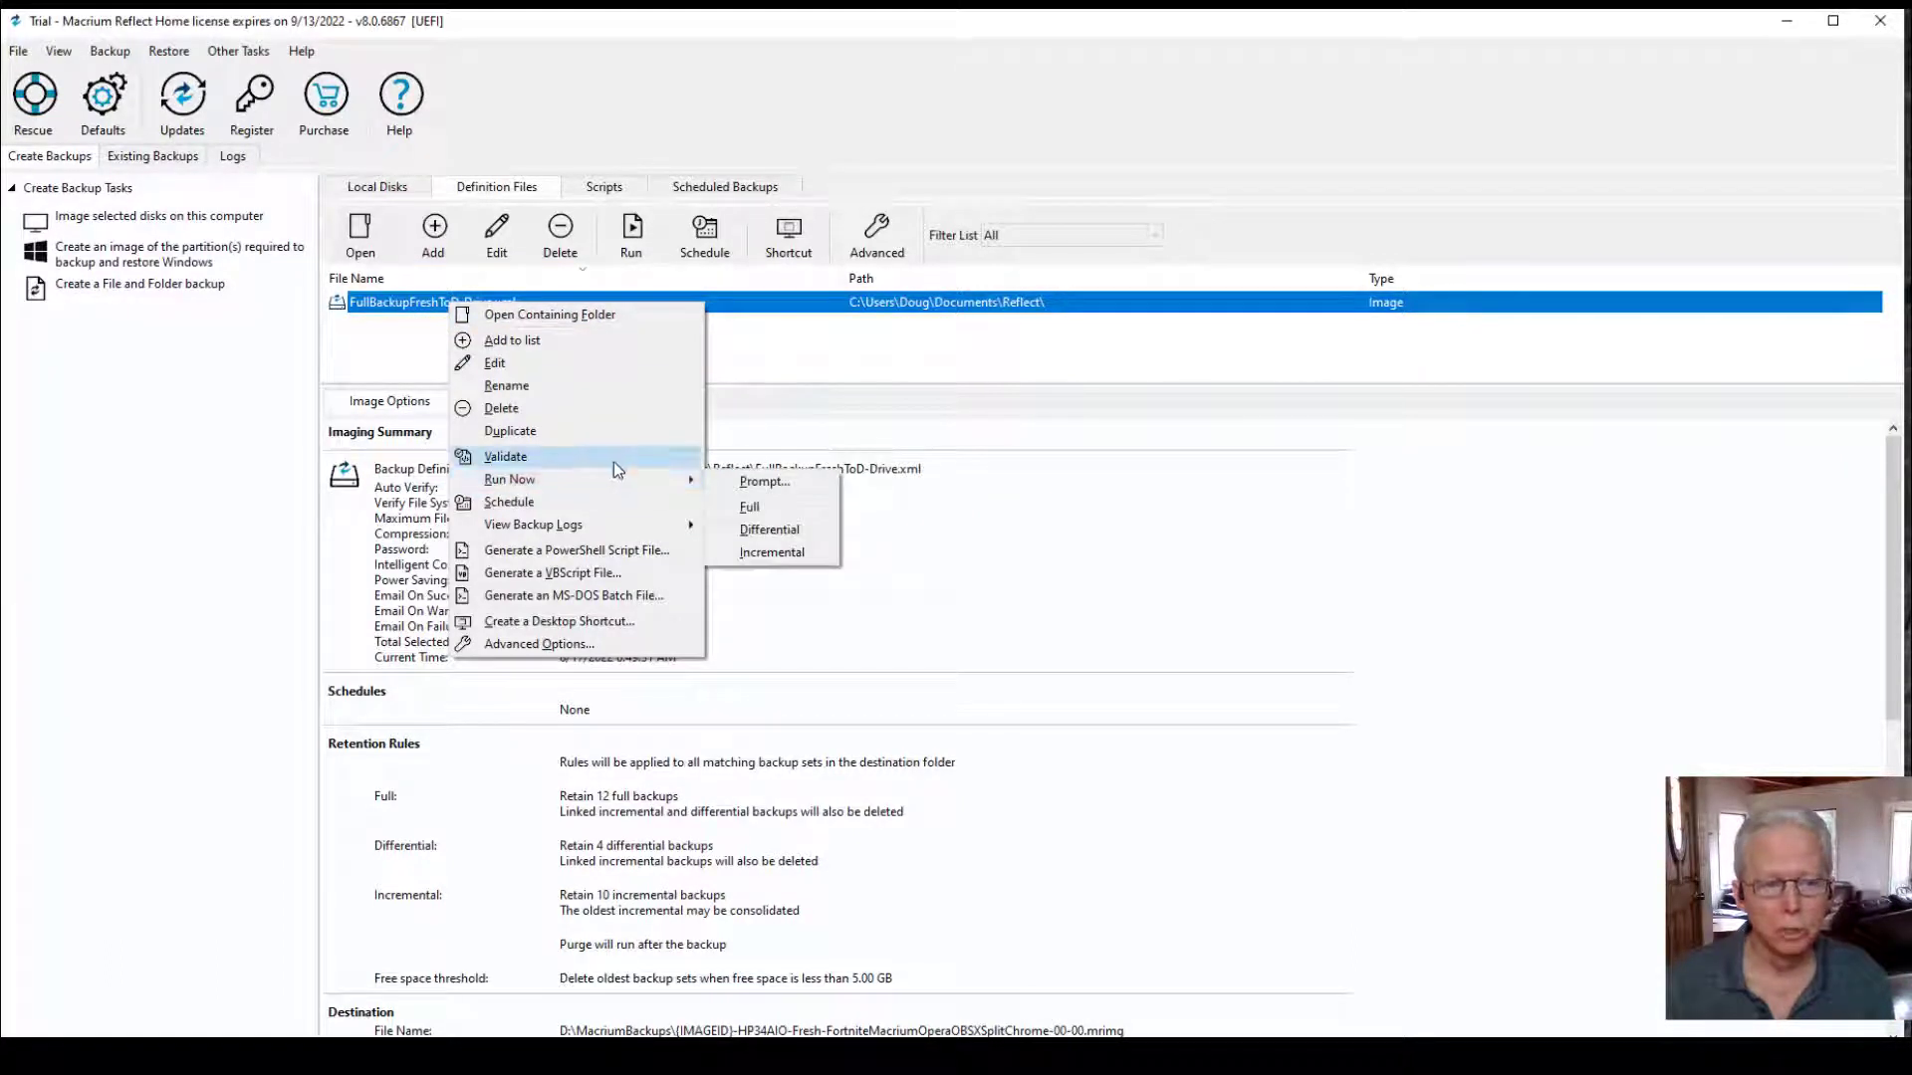
left_click(777, 553)
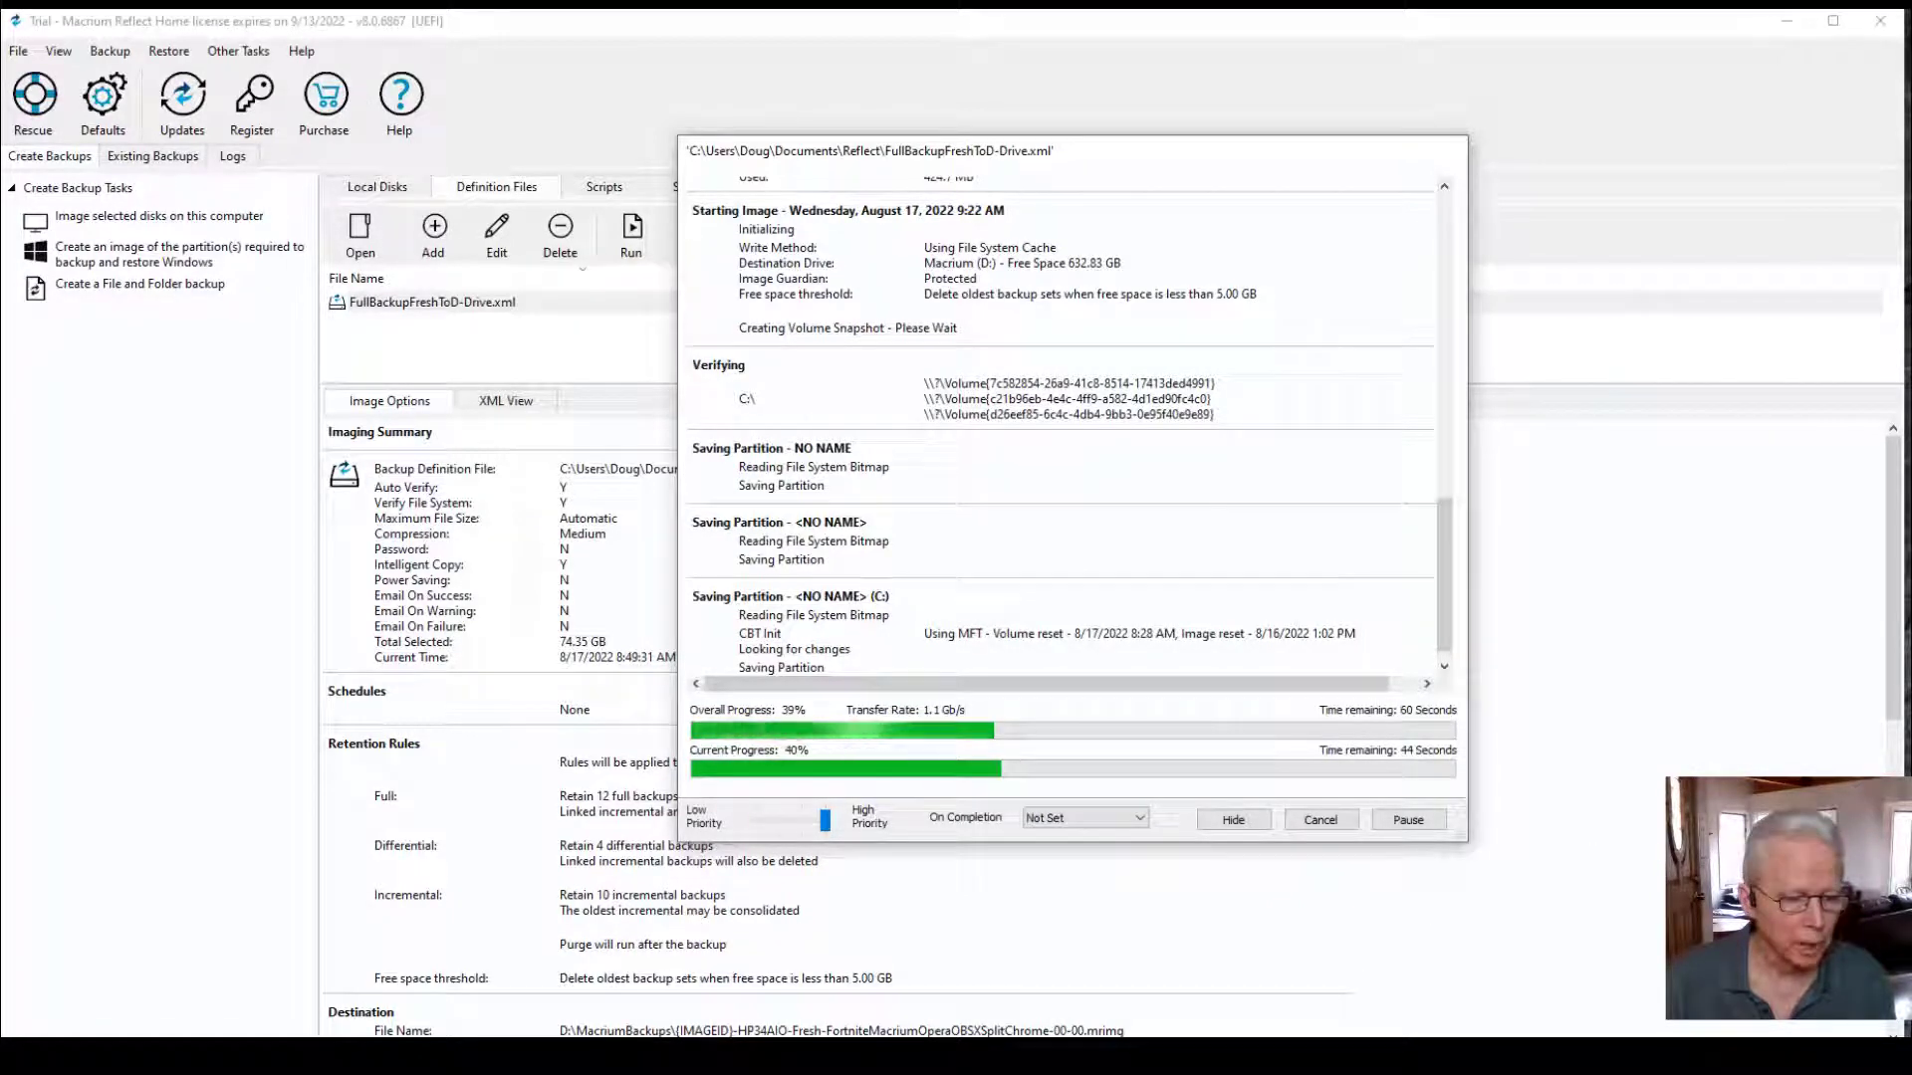
Switch to the YouTube live chat in Opera, read the latest viewer comments, and minimize the chat window
key("alt+Tab")
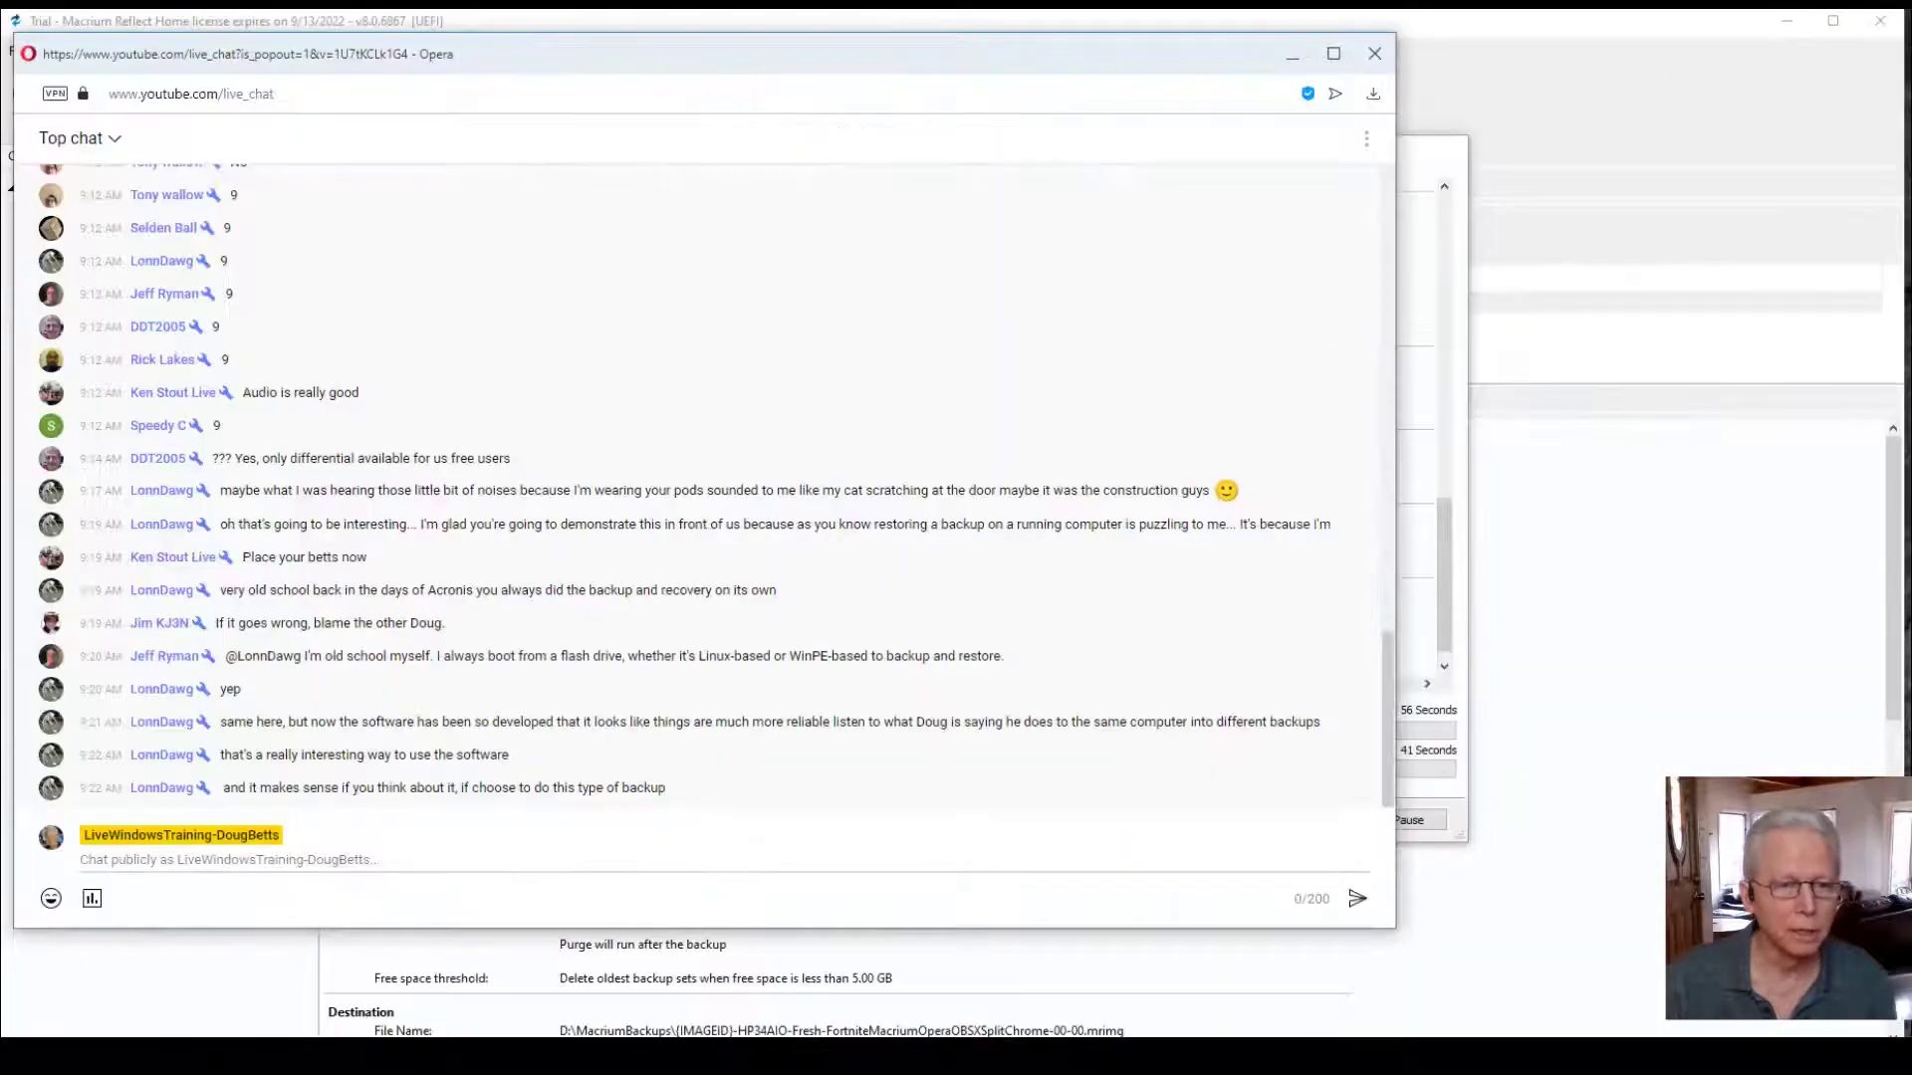
left_click_drag(289, 787, 661, 788)
left_click_drag(287, 754, 390, 755)
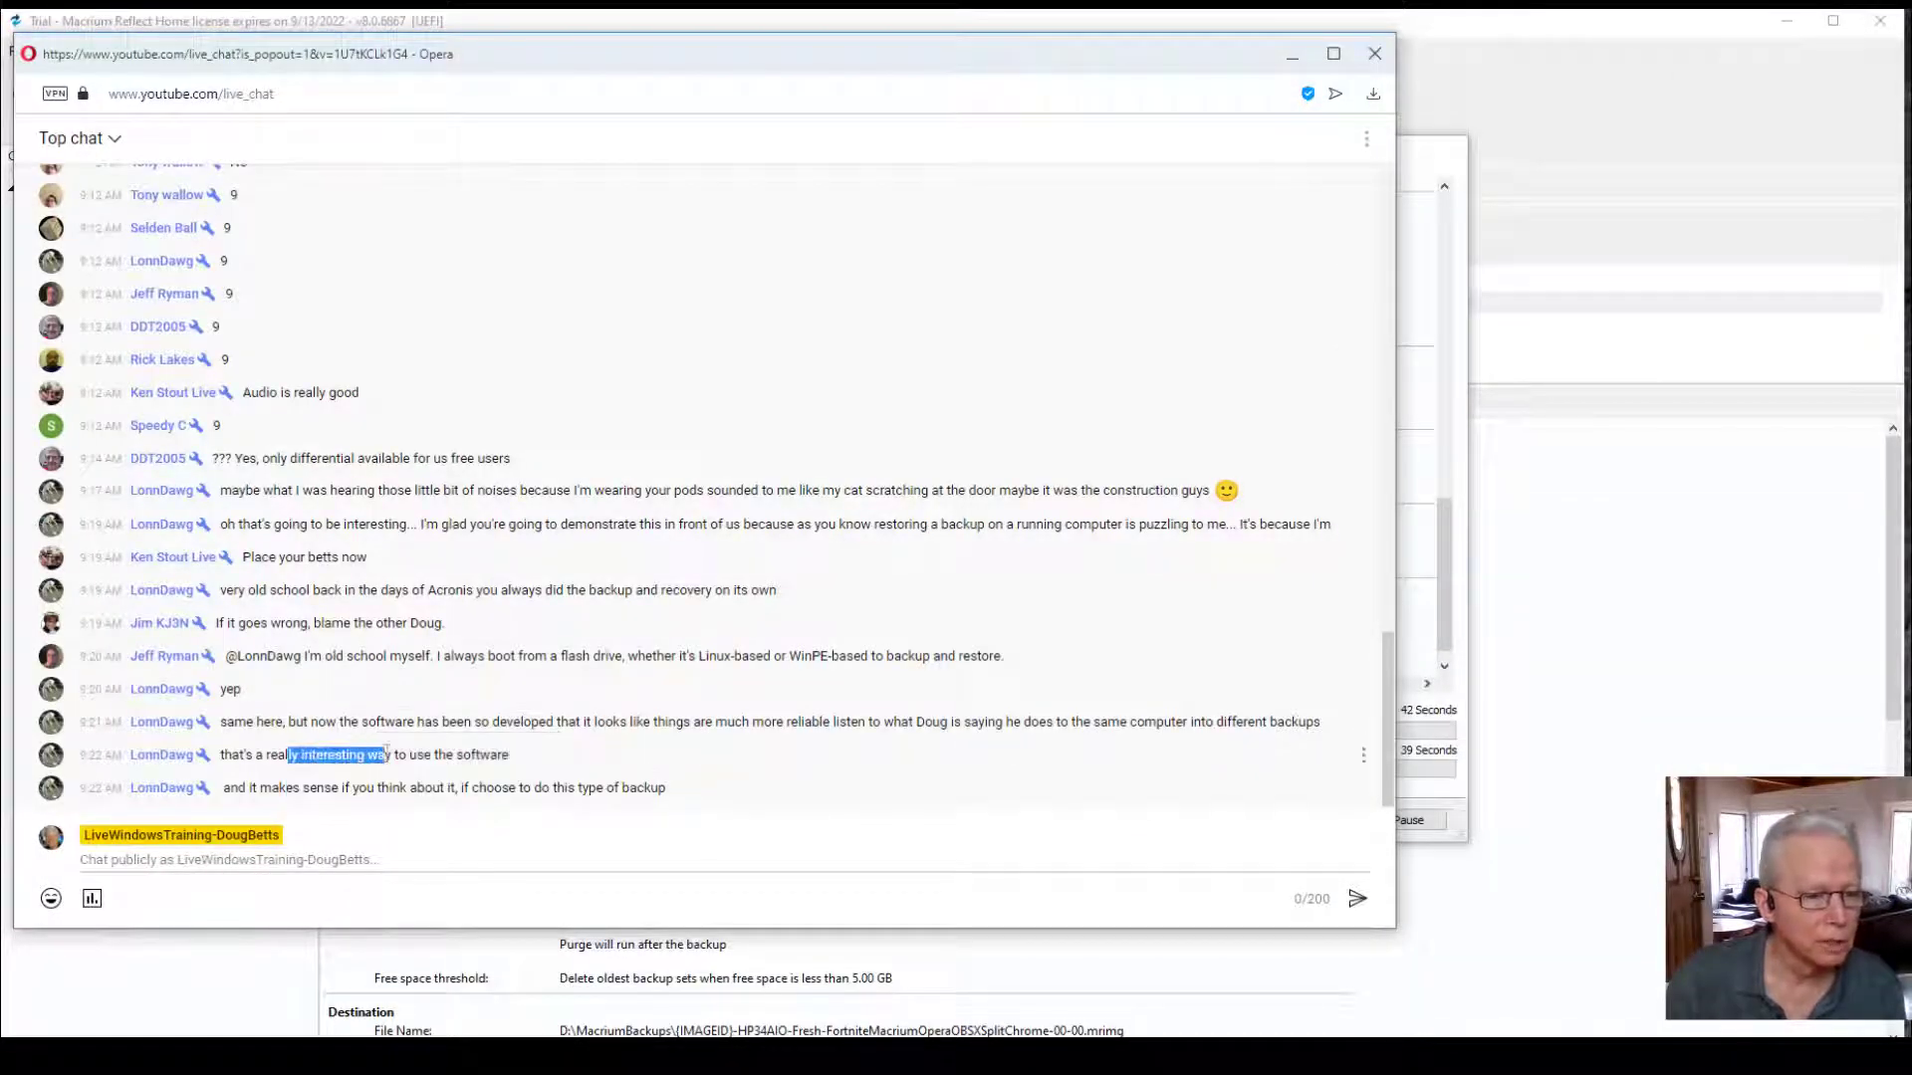
left_click_drag(492, 724, 594, 725)
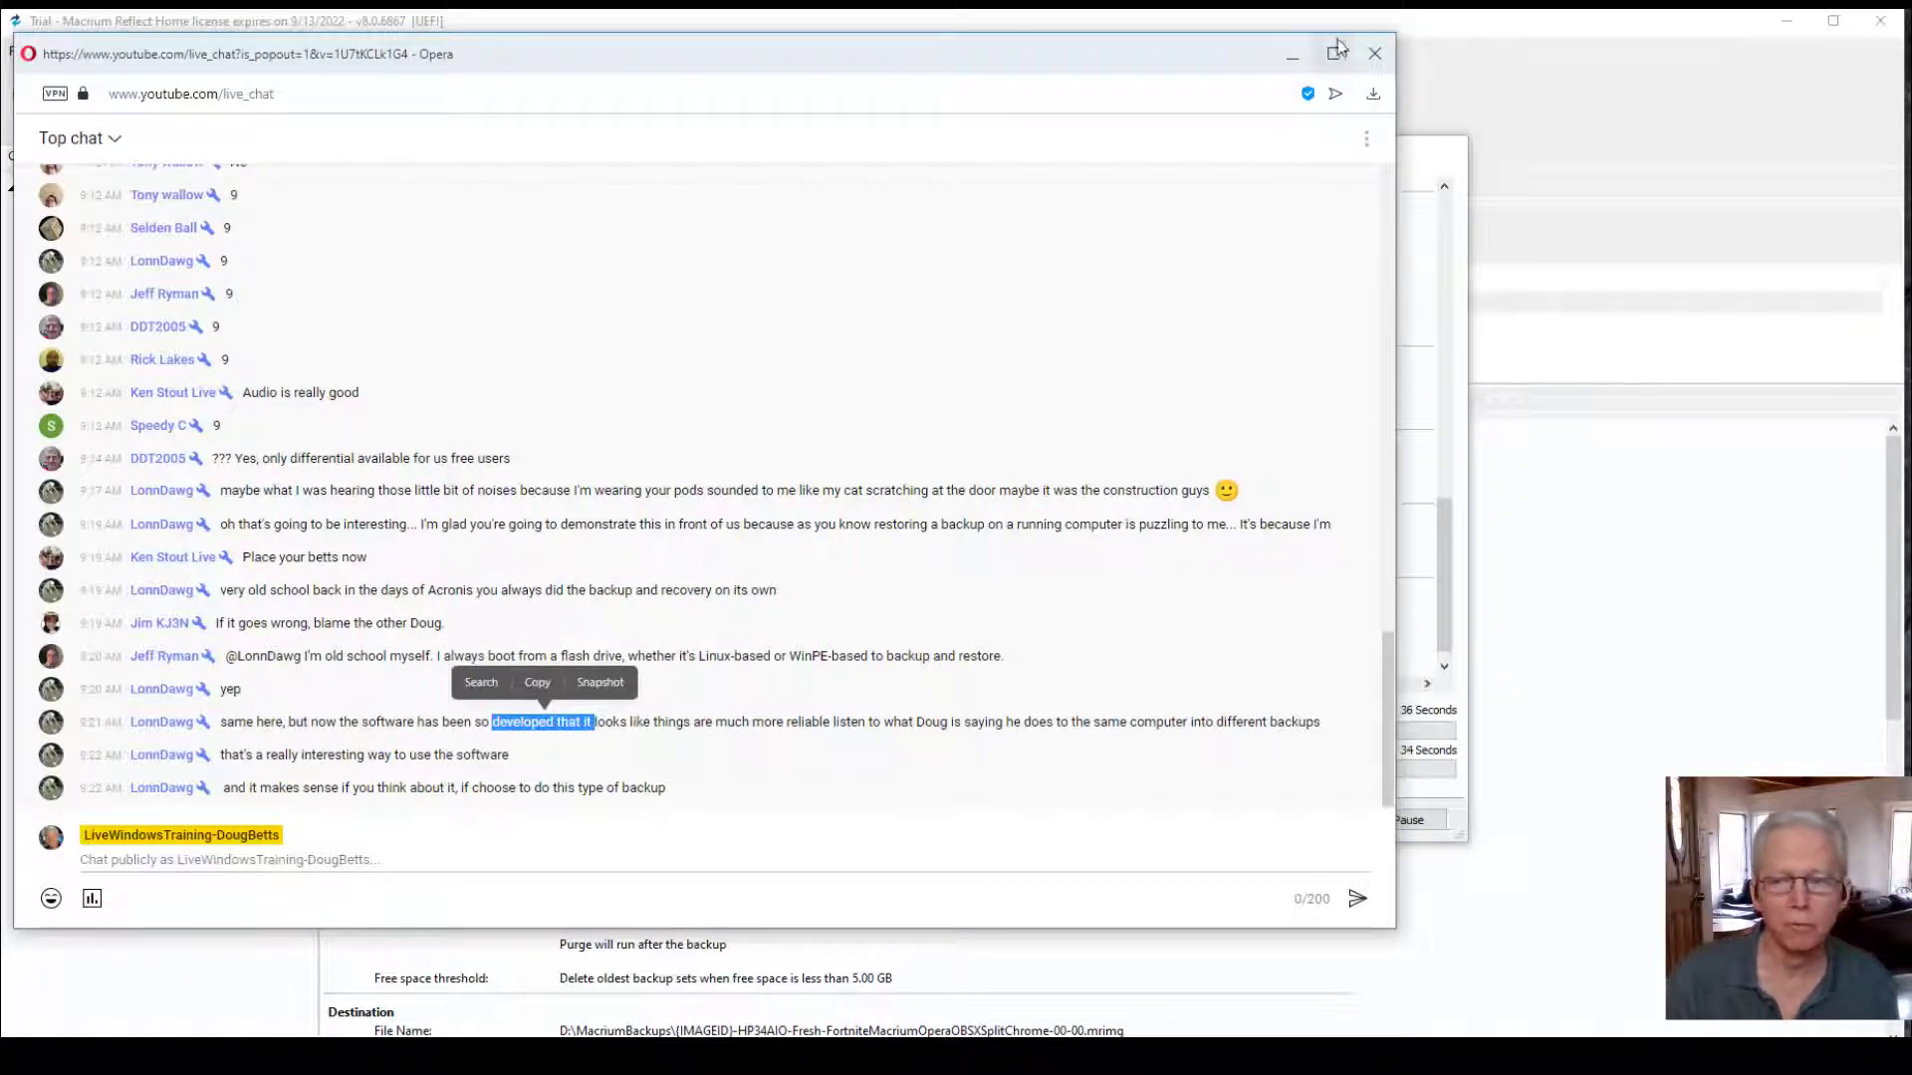
left_click(1292, 55)
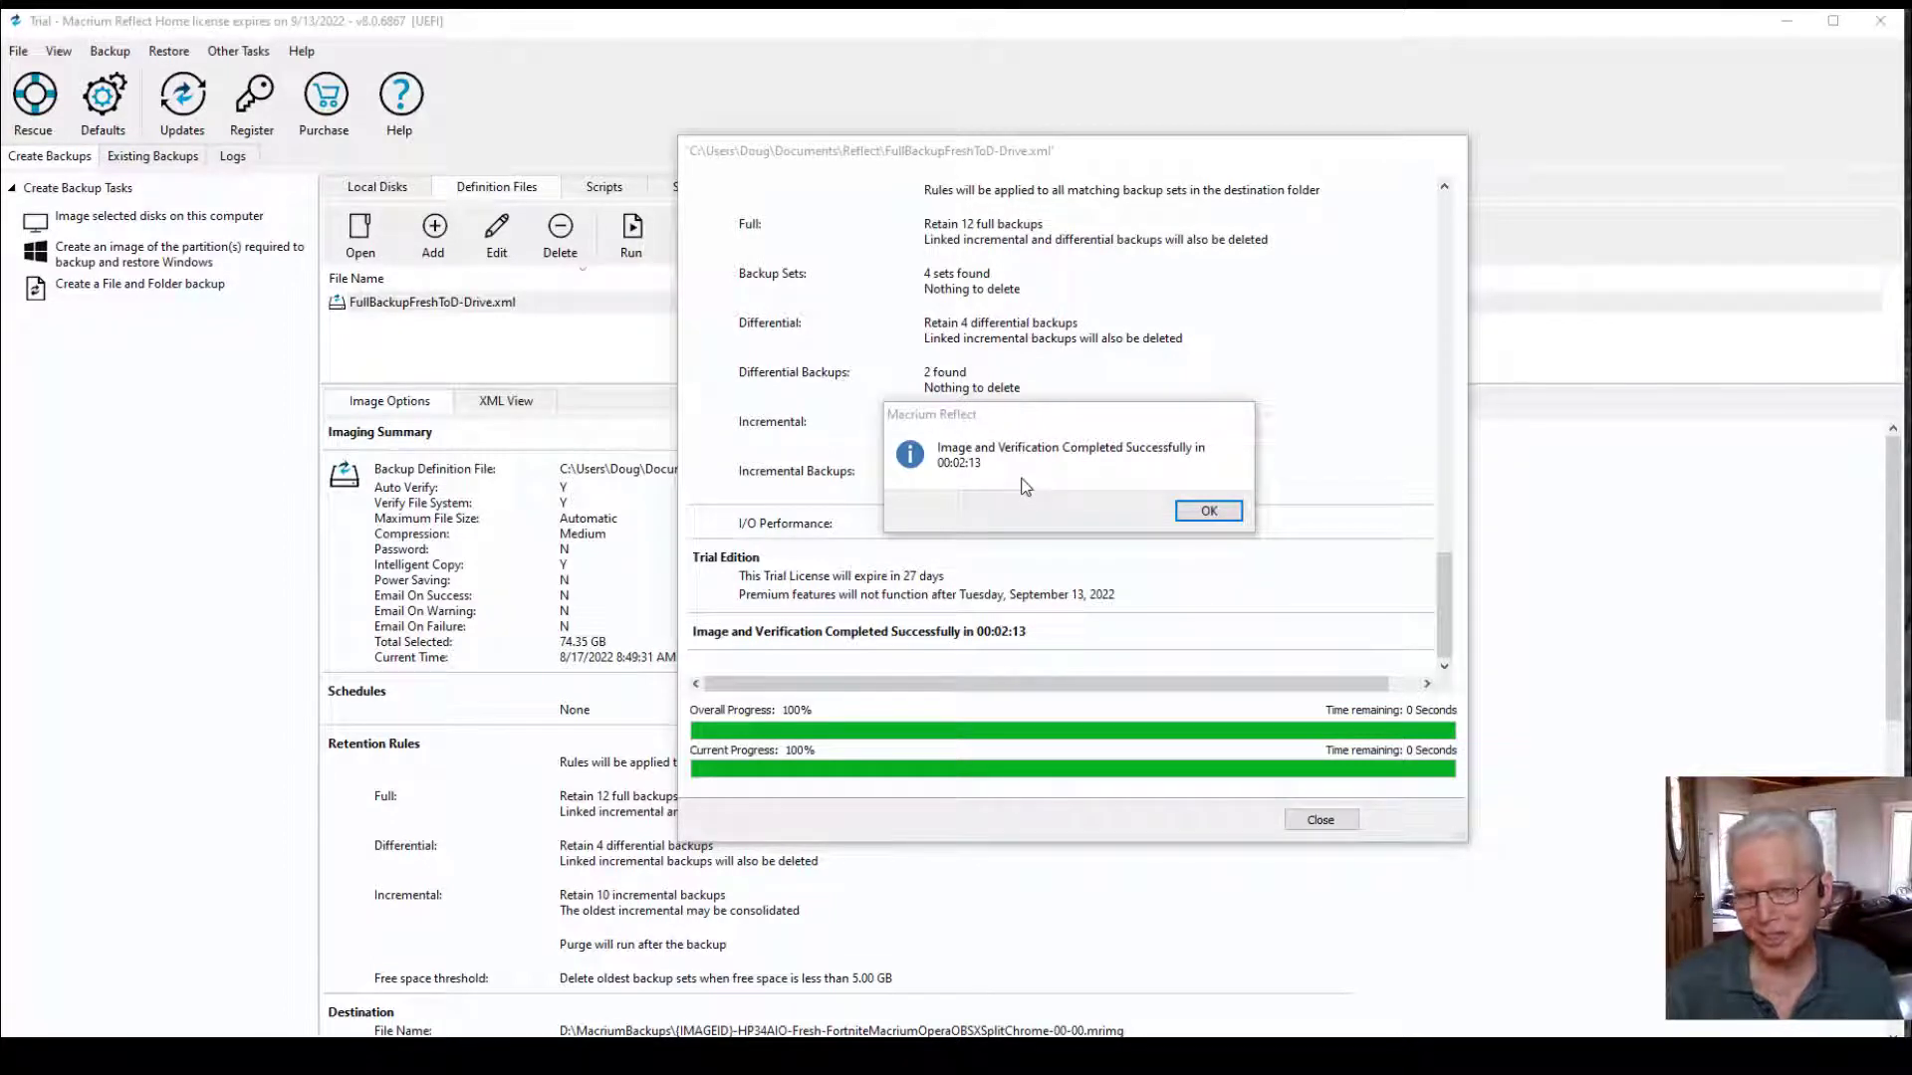
Dismiss the backup completion message and close the backup progress window
left_click(1207, 512)
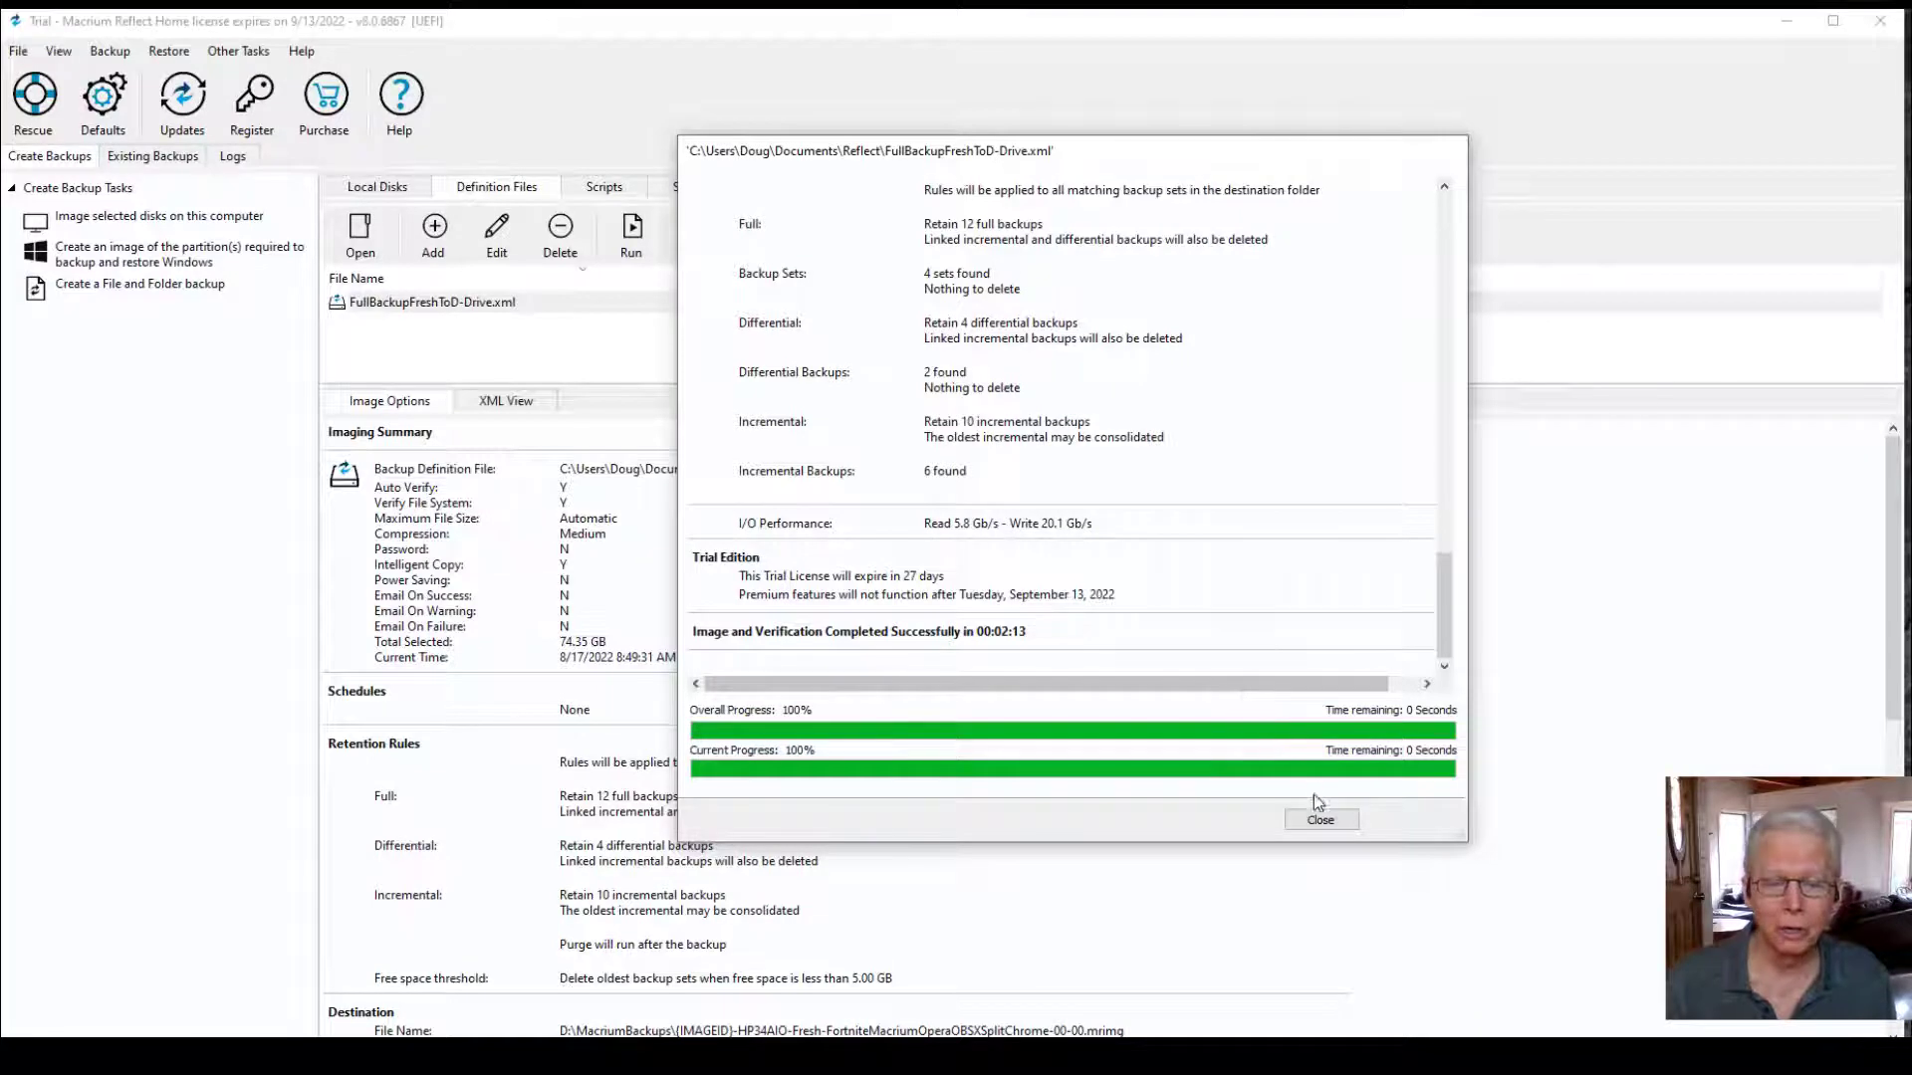
left_click(1318, 823)
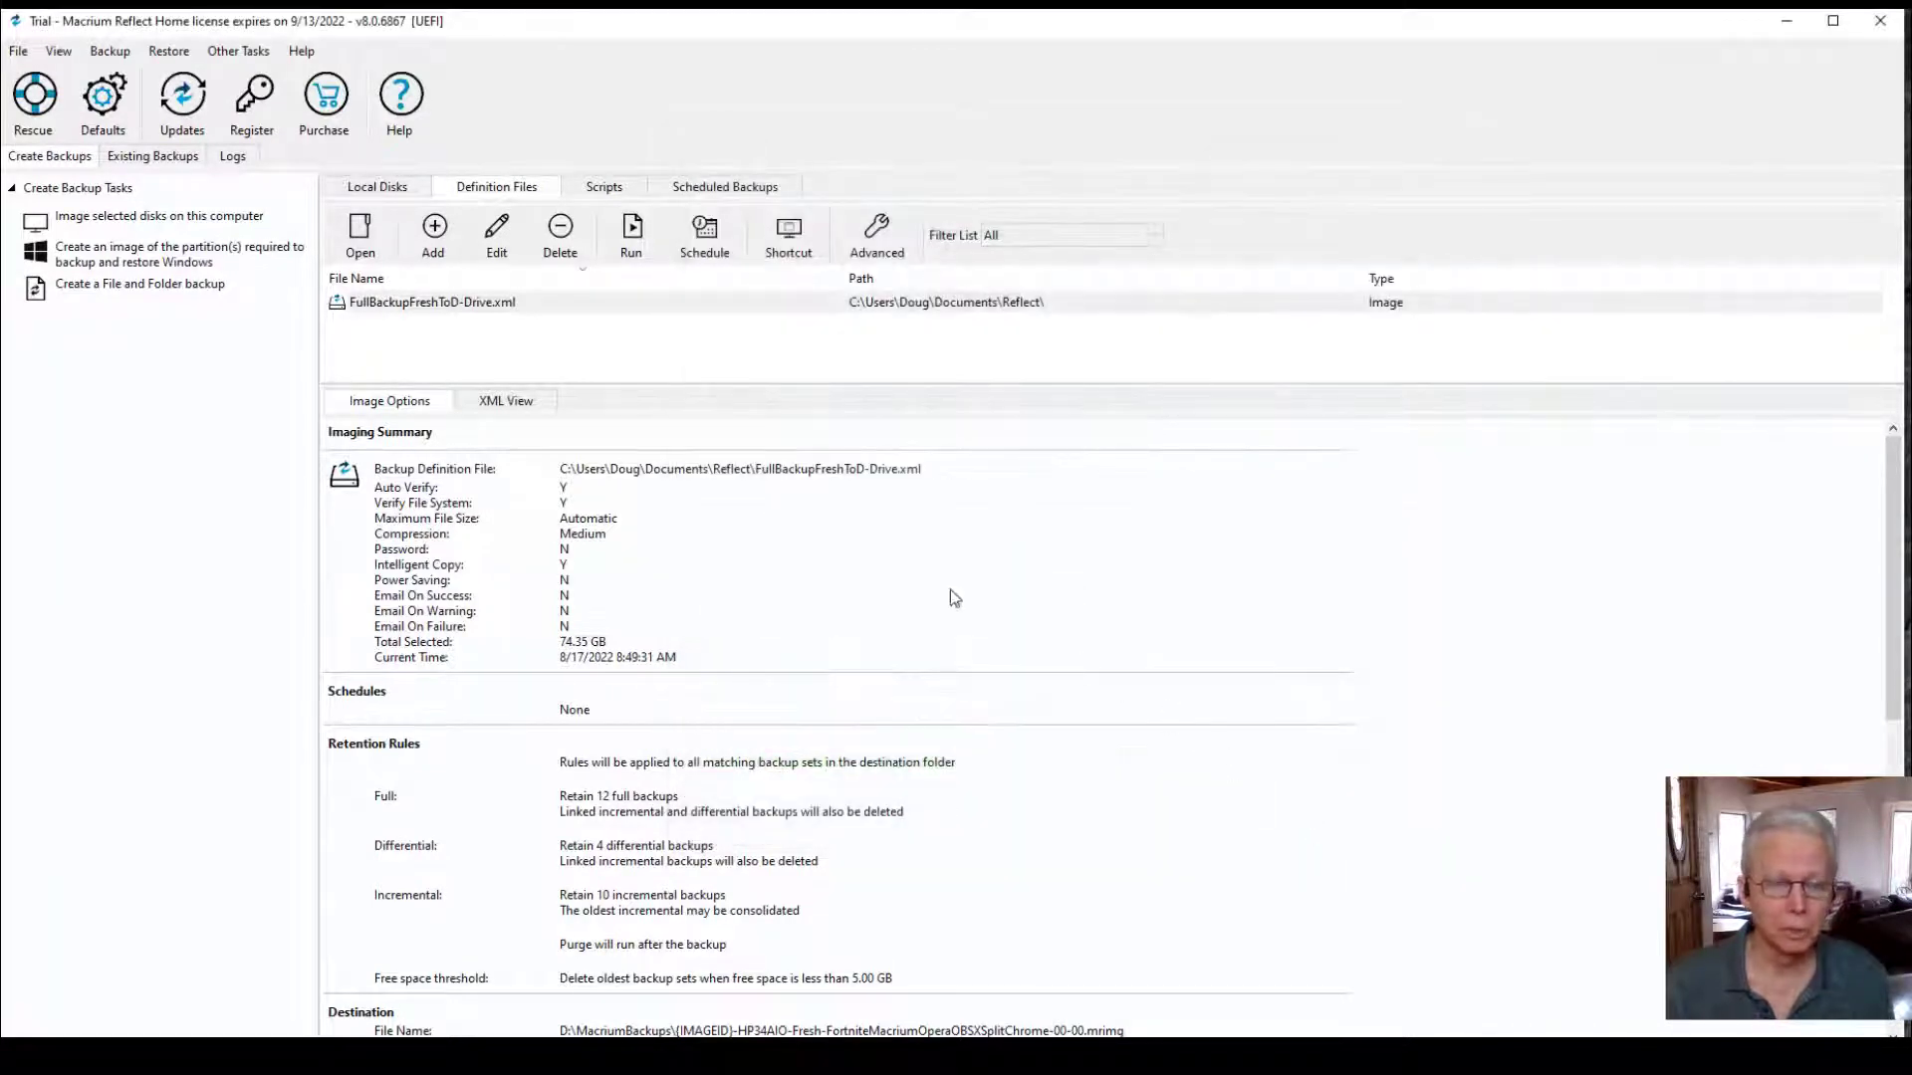
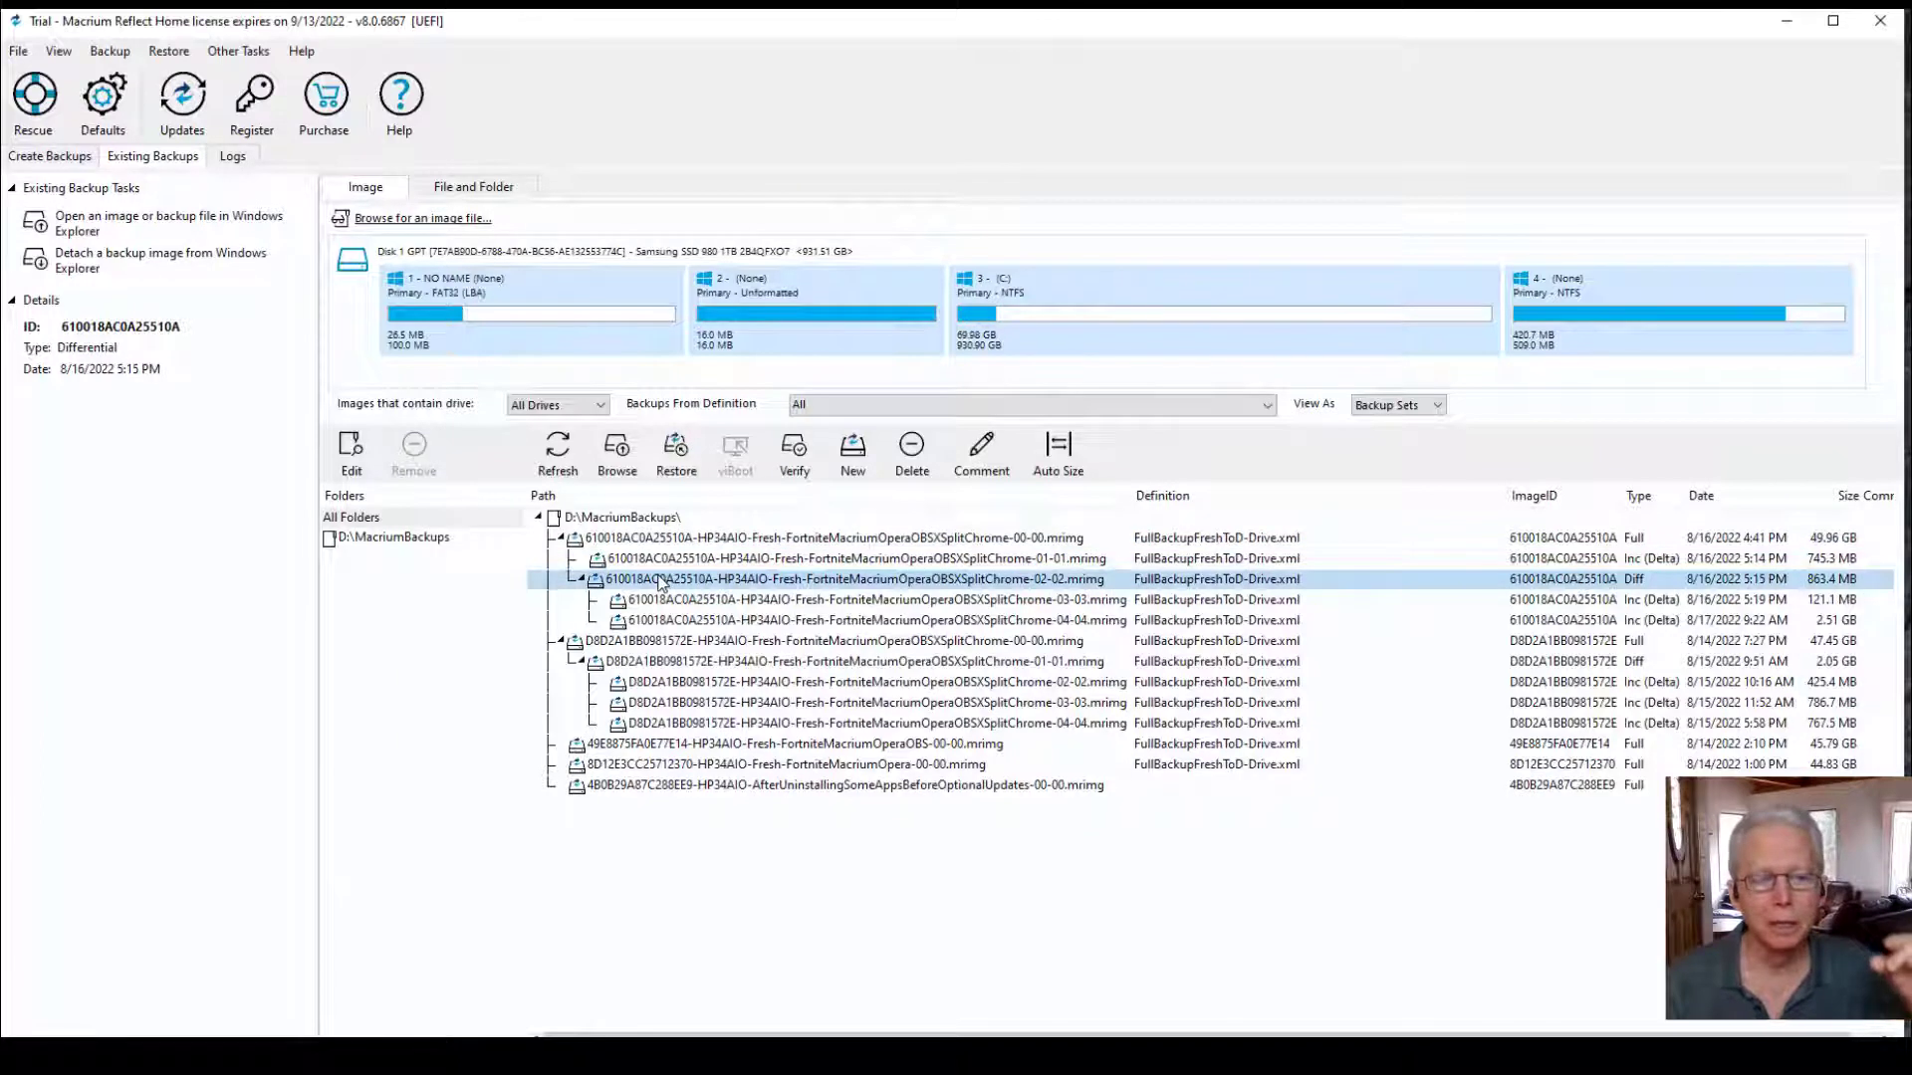
Examine the 8/16/2022 set's 03-03 and 04-04 incrementals, and compare its 01-01 incremental with the 02-02 differential
left_click(669, 600)
left_click(670, 621)
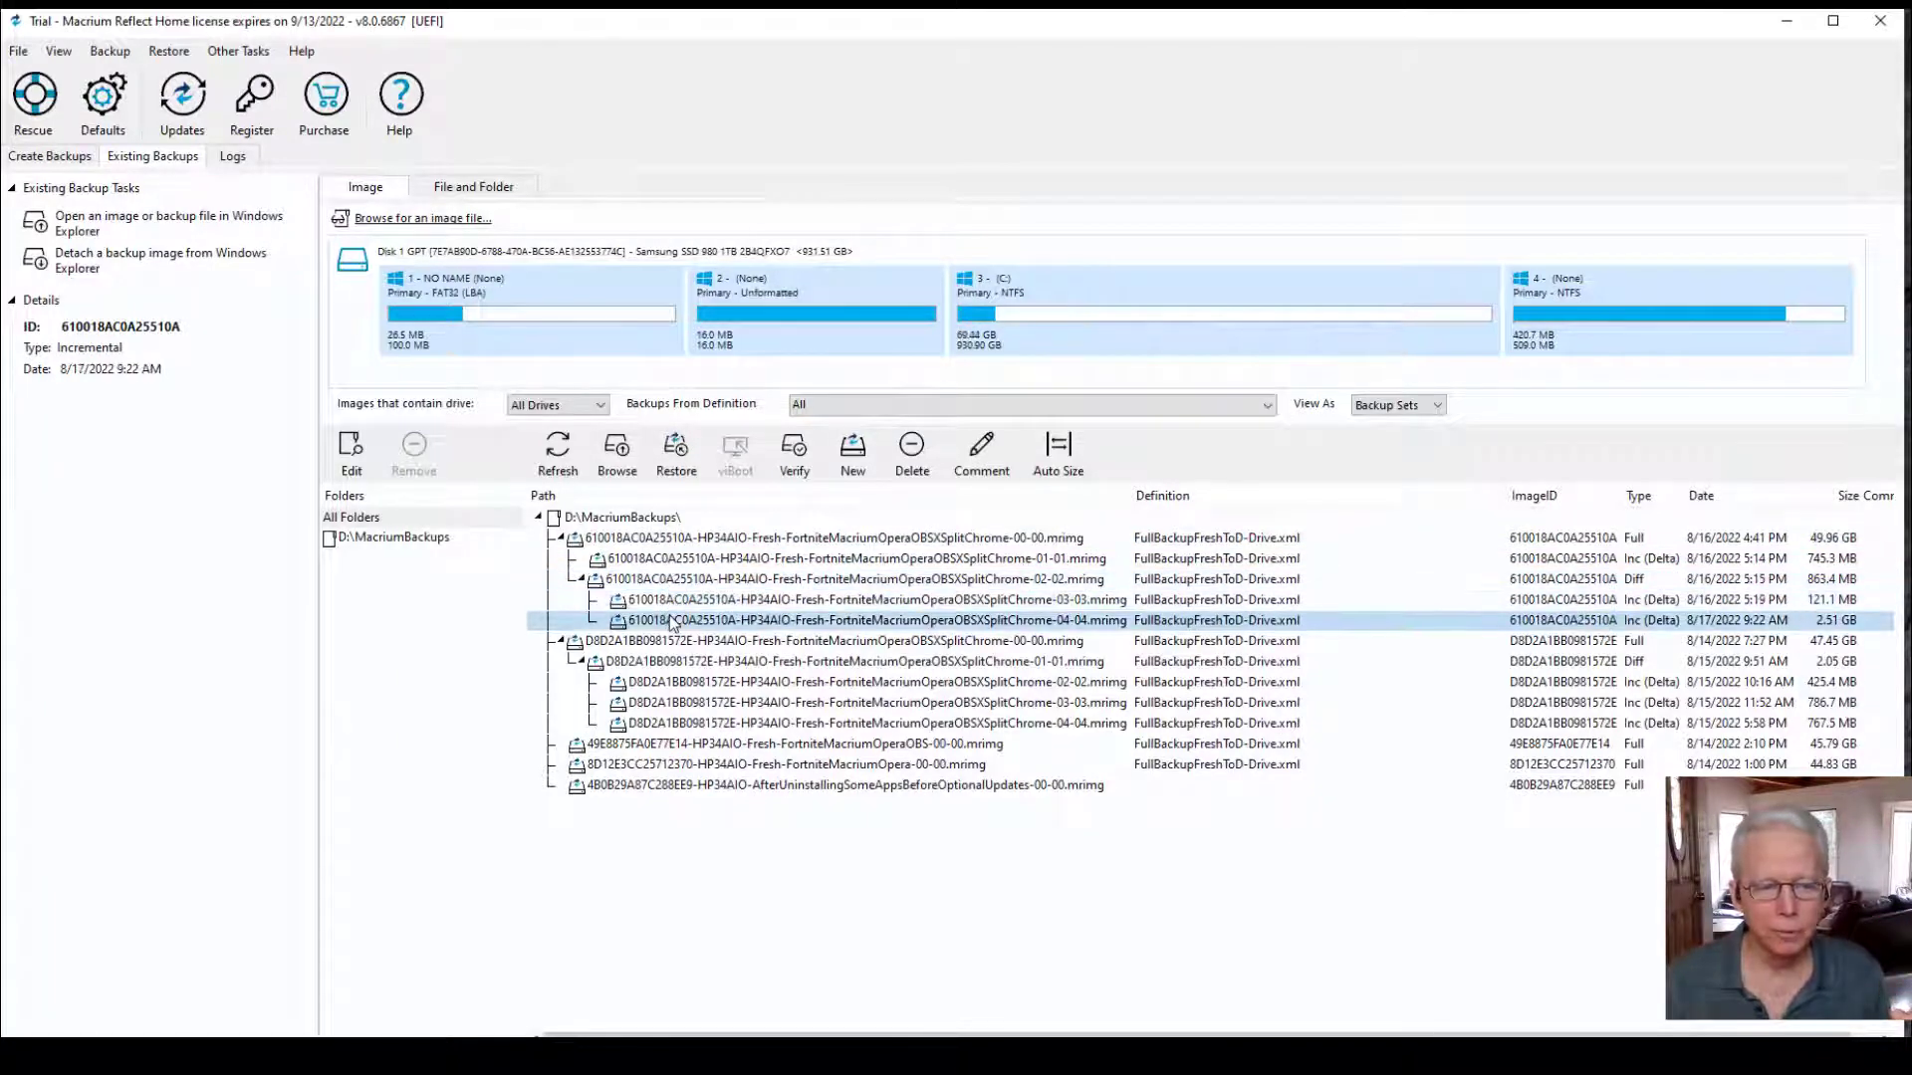
left_click(694, 563)
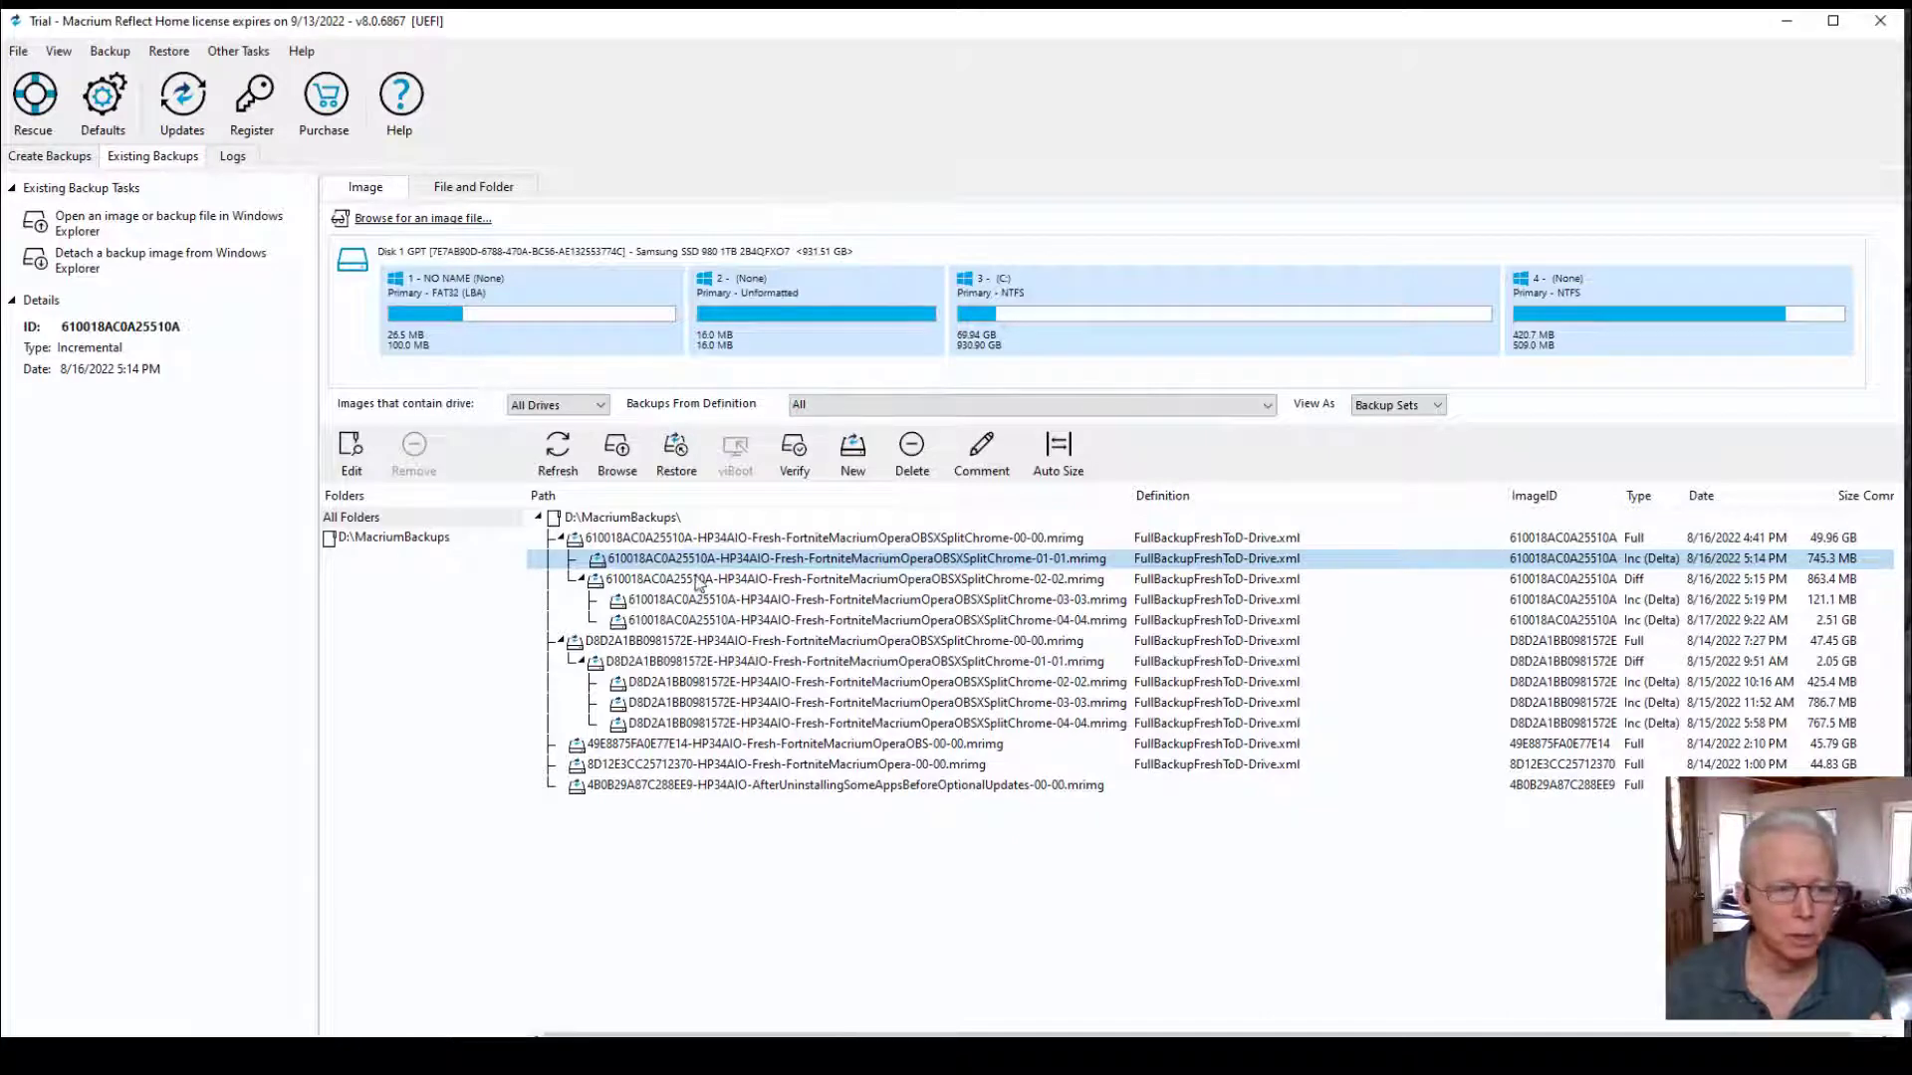
mouse_move(690, 576)
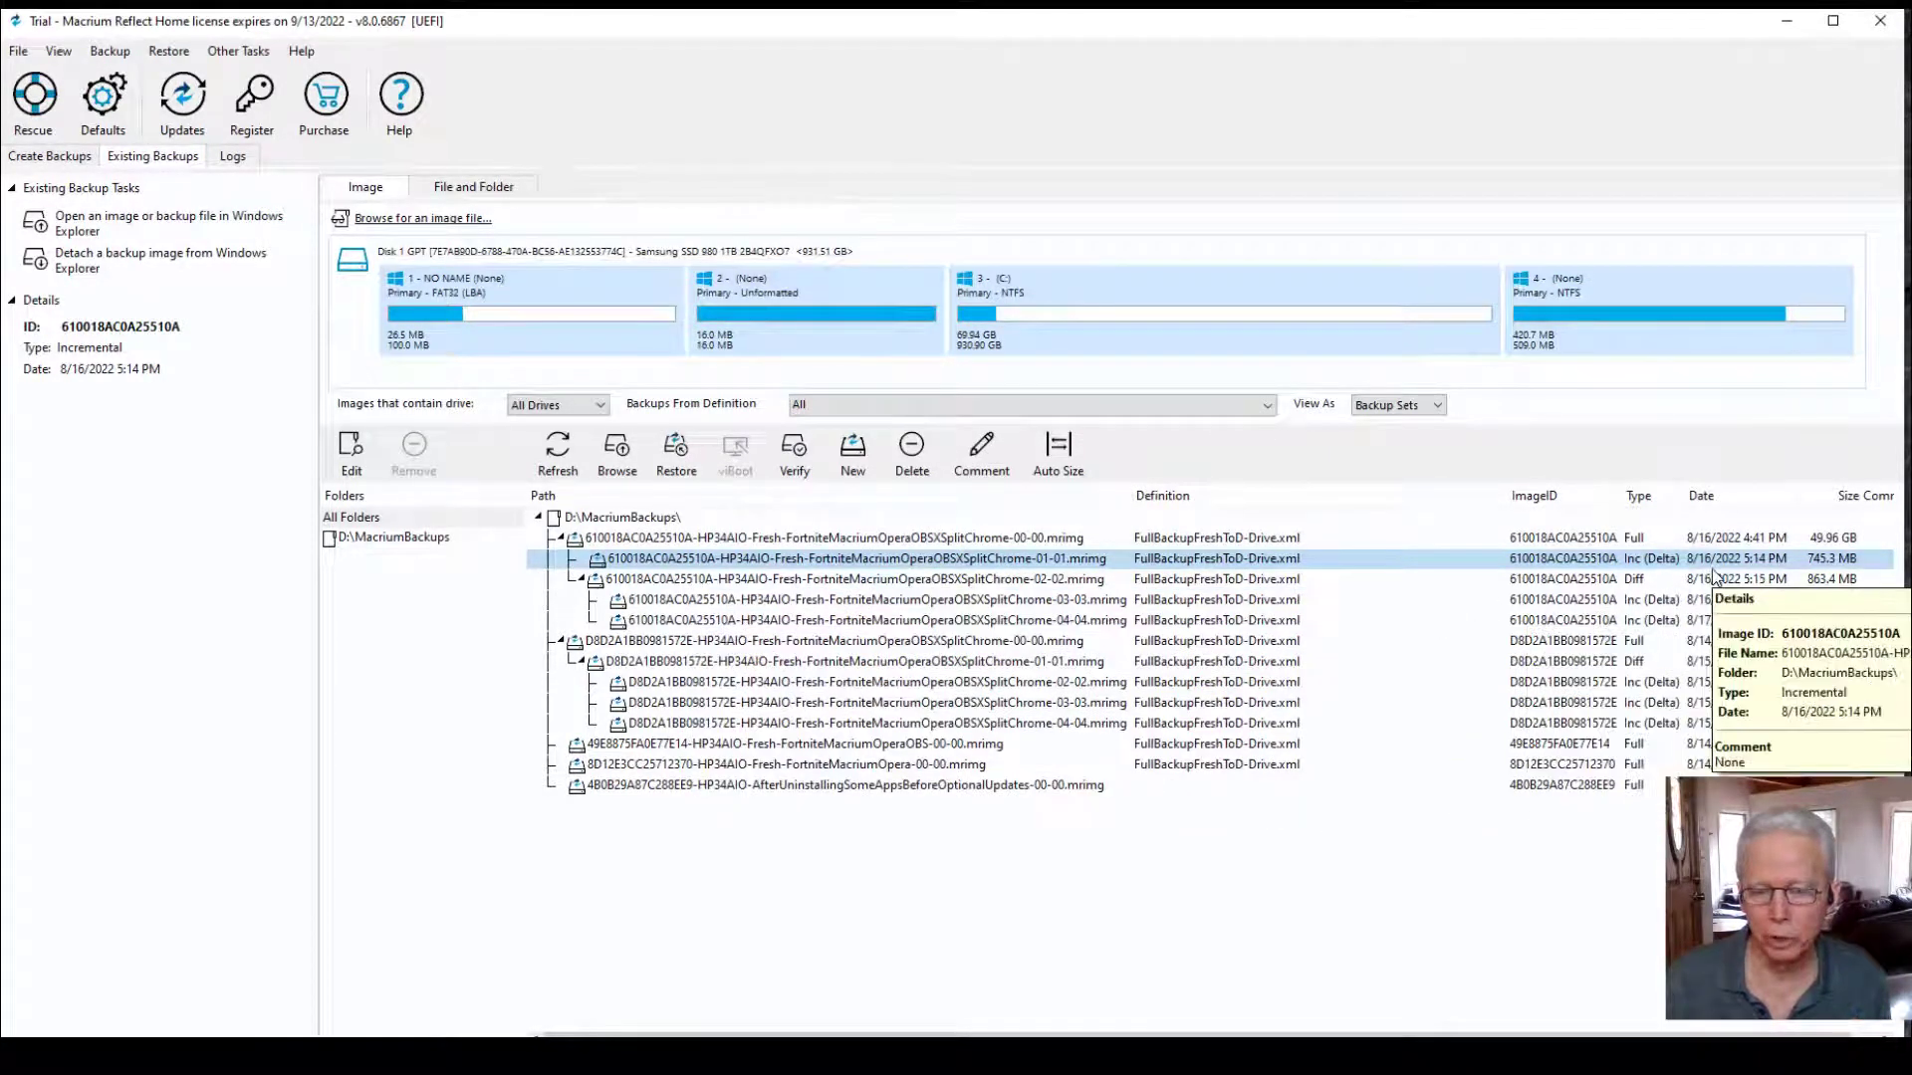
left_click(1753, 582)
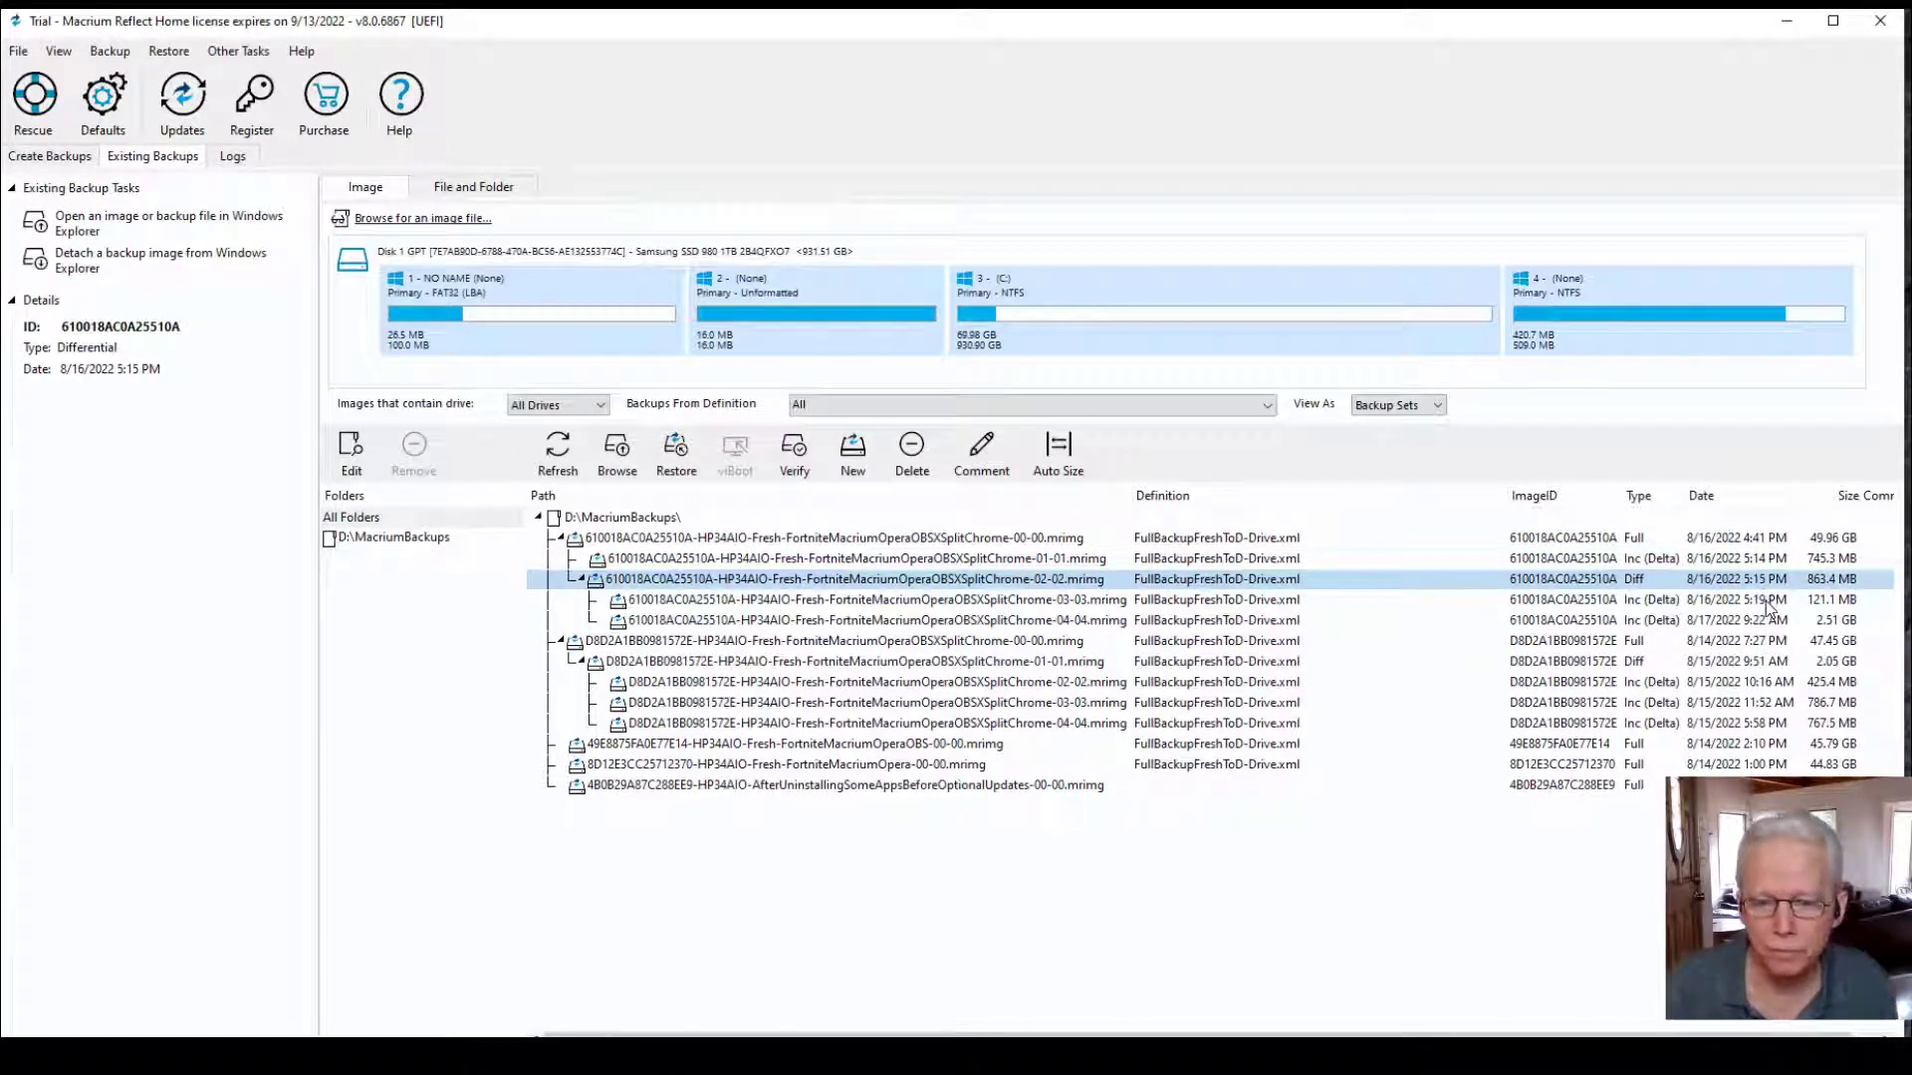
Examine the 8/16/2022 set from its 04-04 incremental back to its full image, and compare that with the 8/14/2022 full images
left_click(1768, 601)
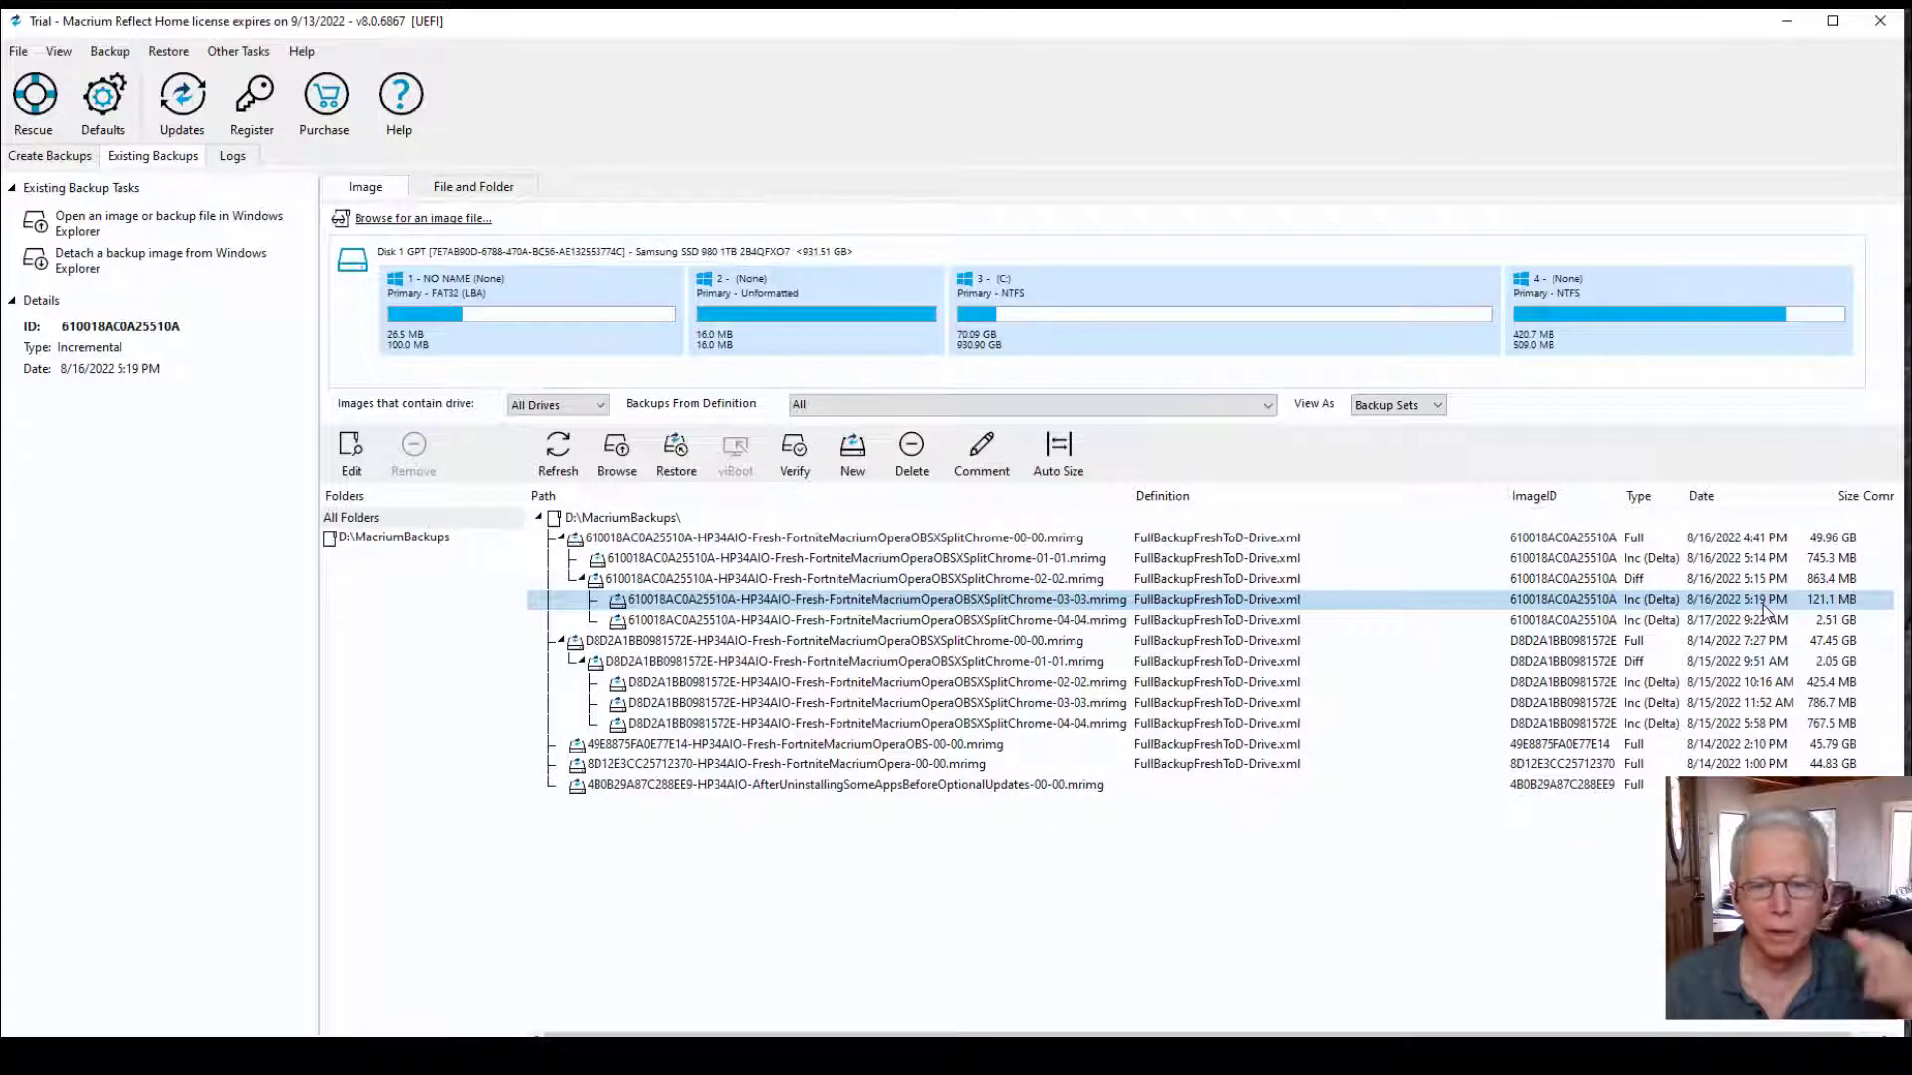
left_click(1767, 622)
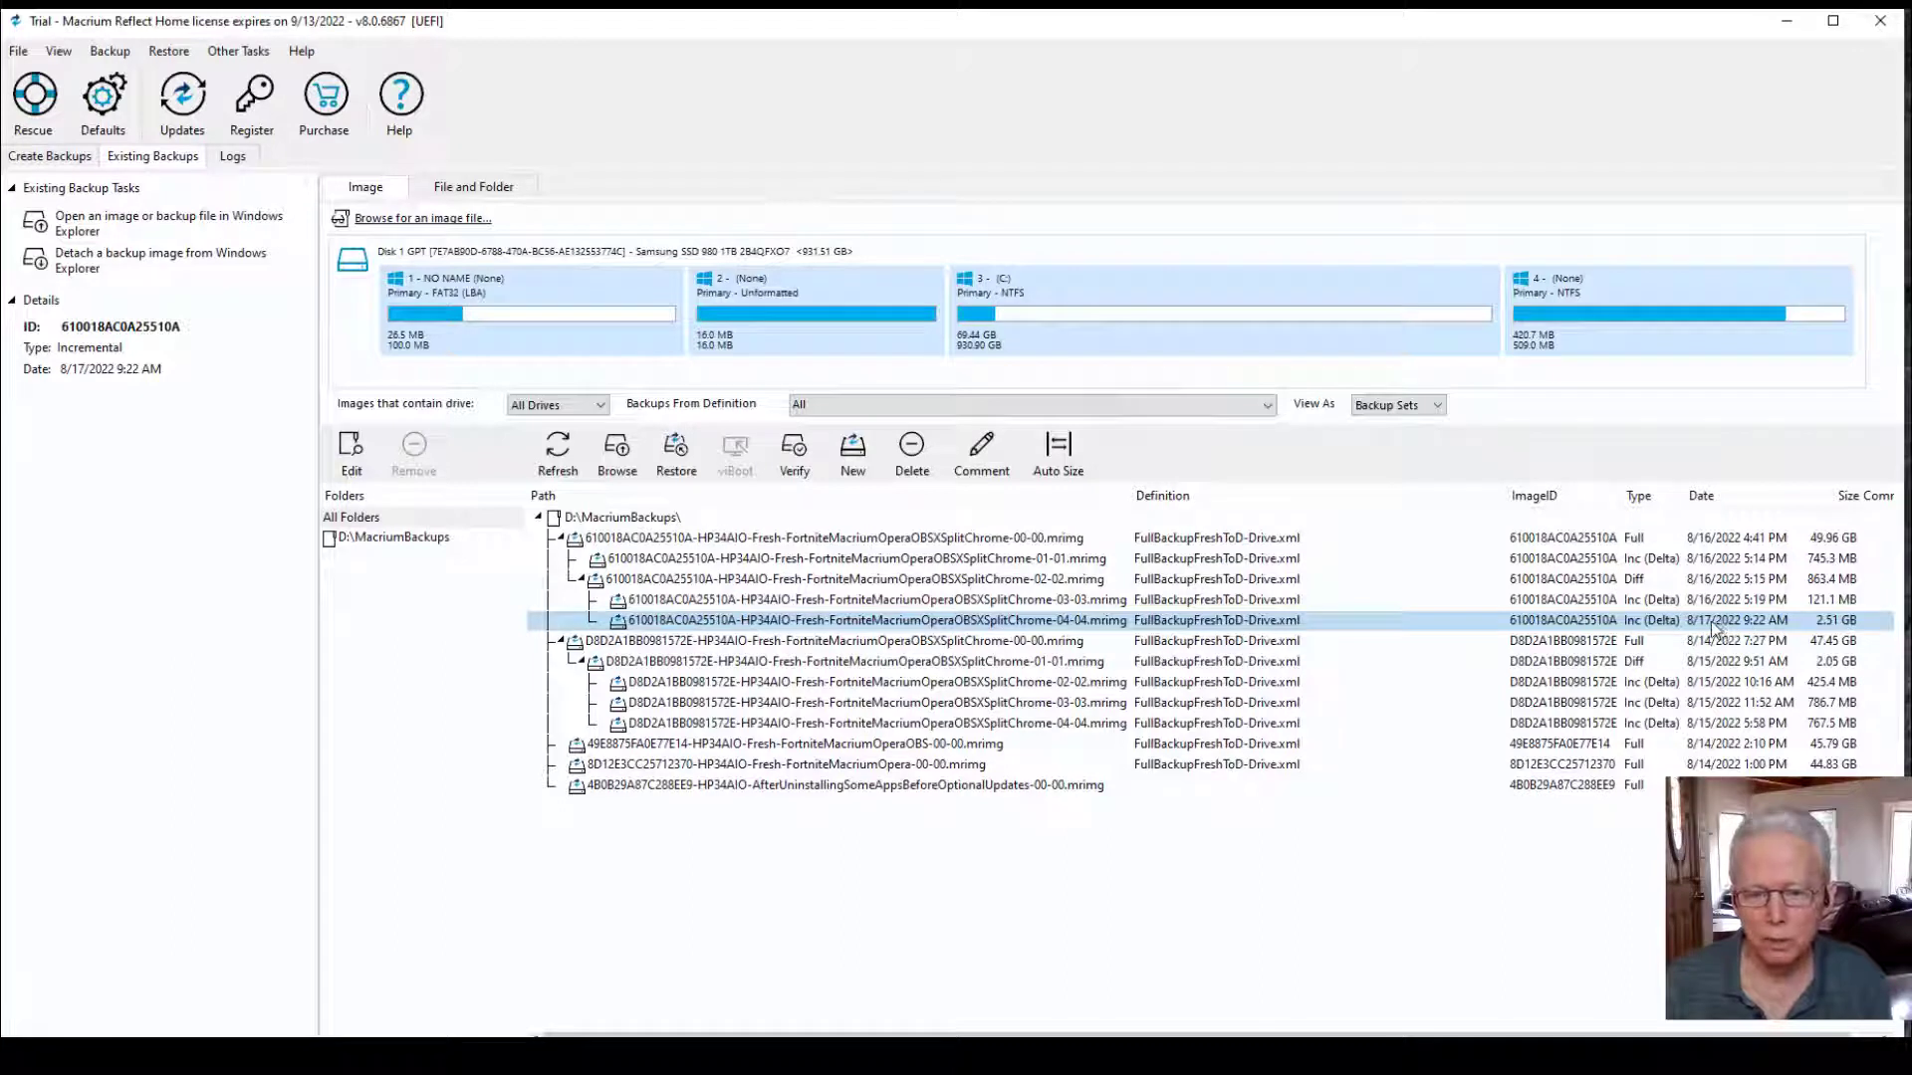
left_click(1742, 601)
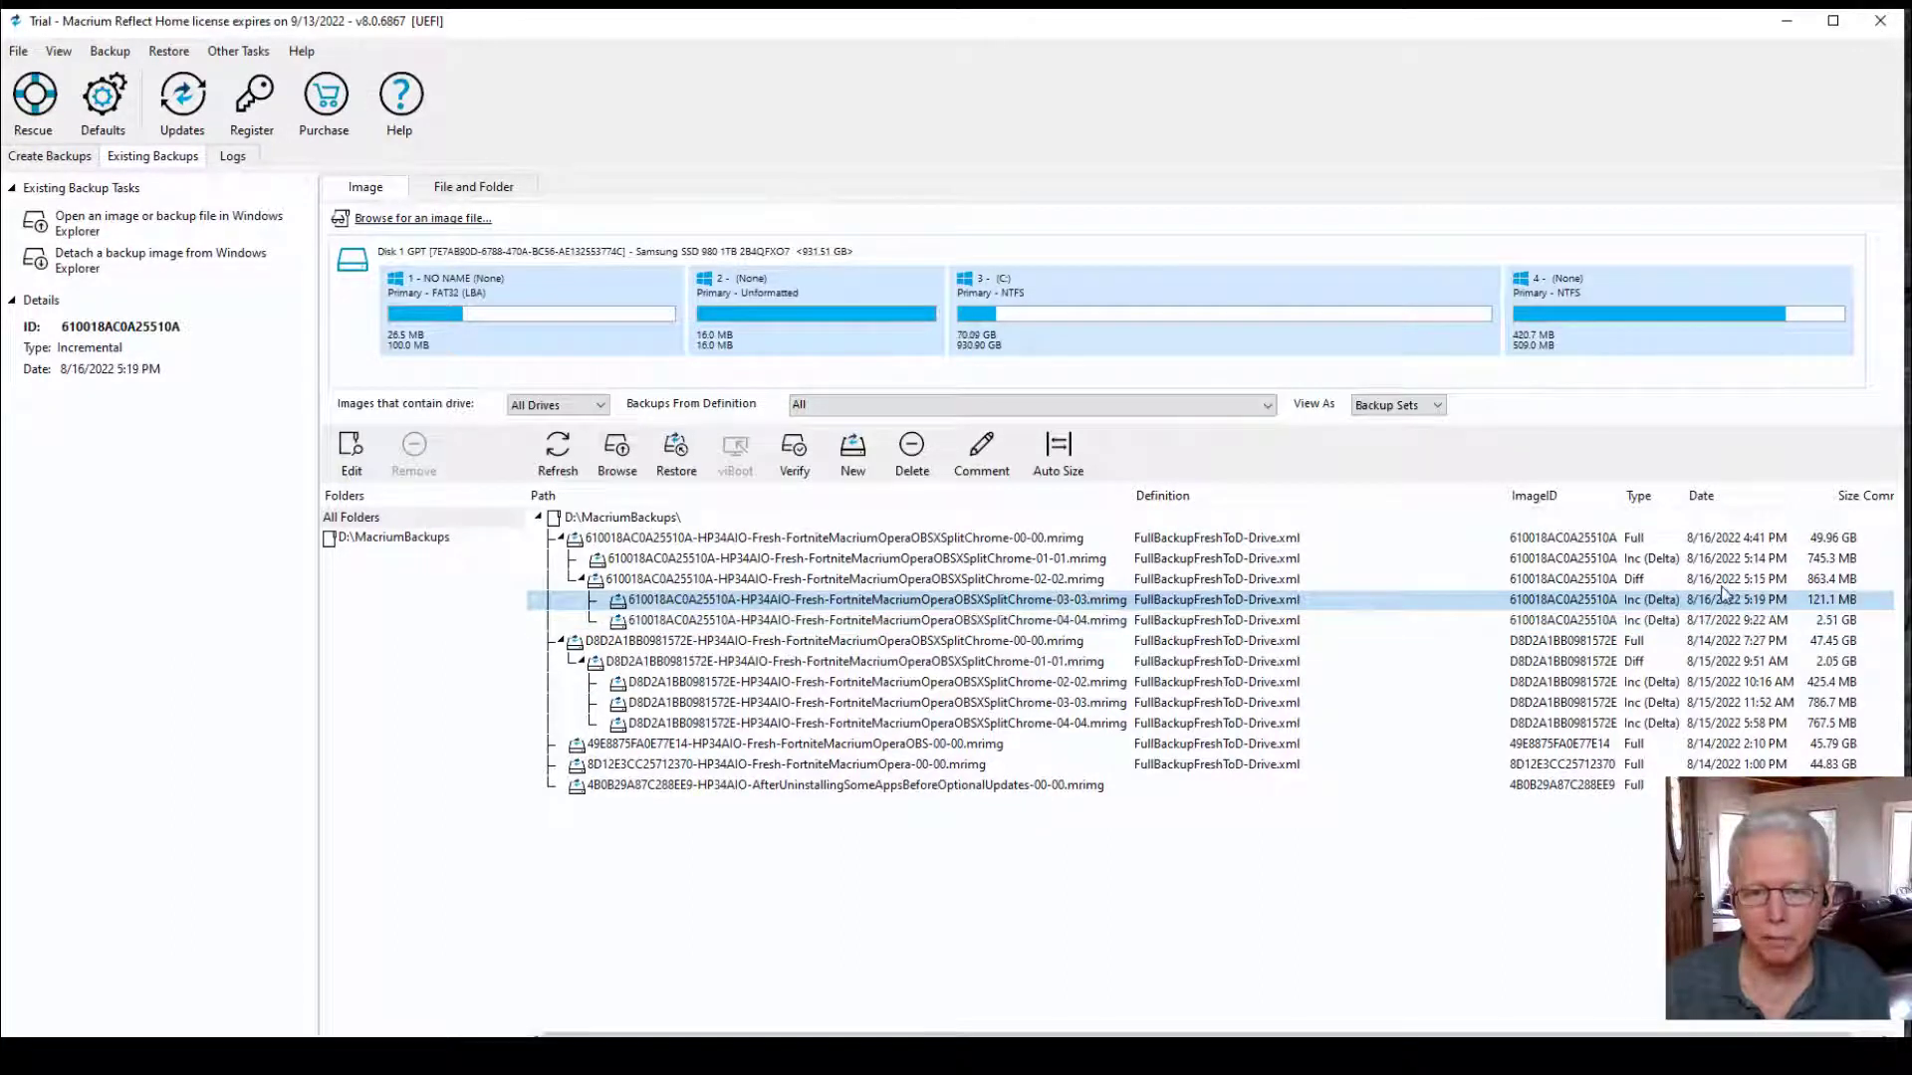
left_click(1728, 580)
left_click(1714, 561)
left_click(1708, 540)
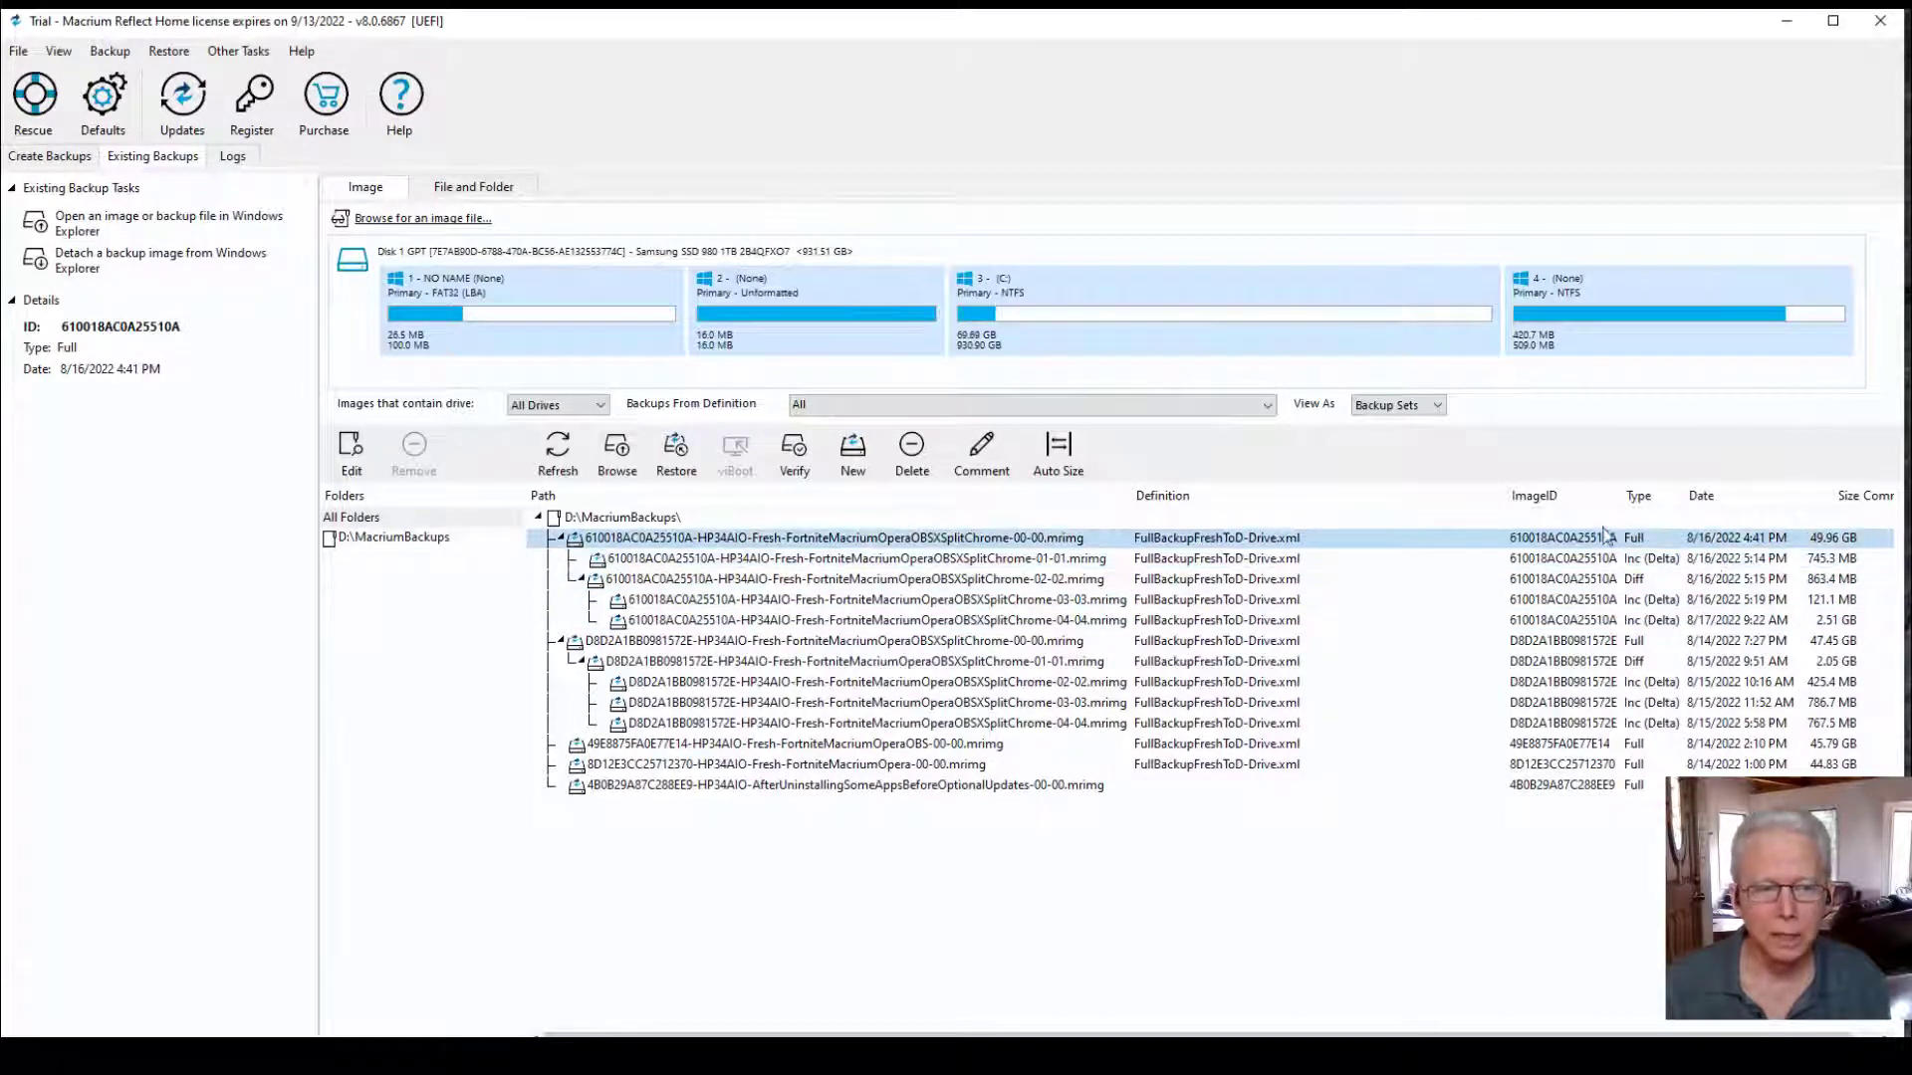
mouse_move(690, 547)
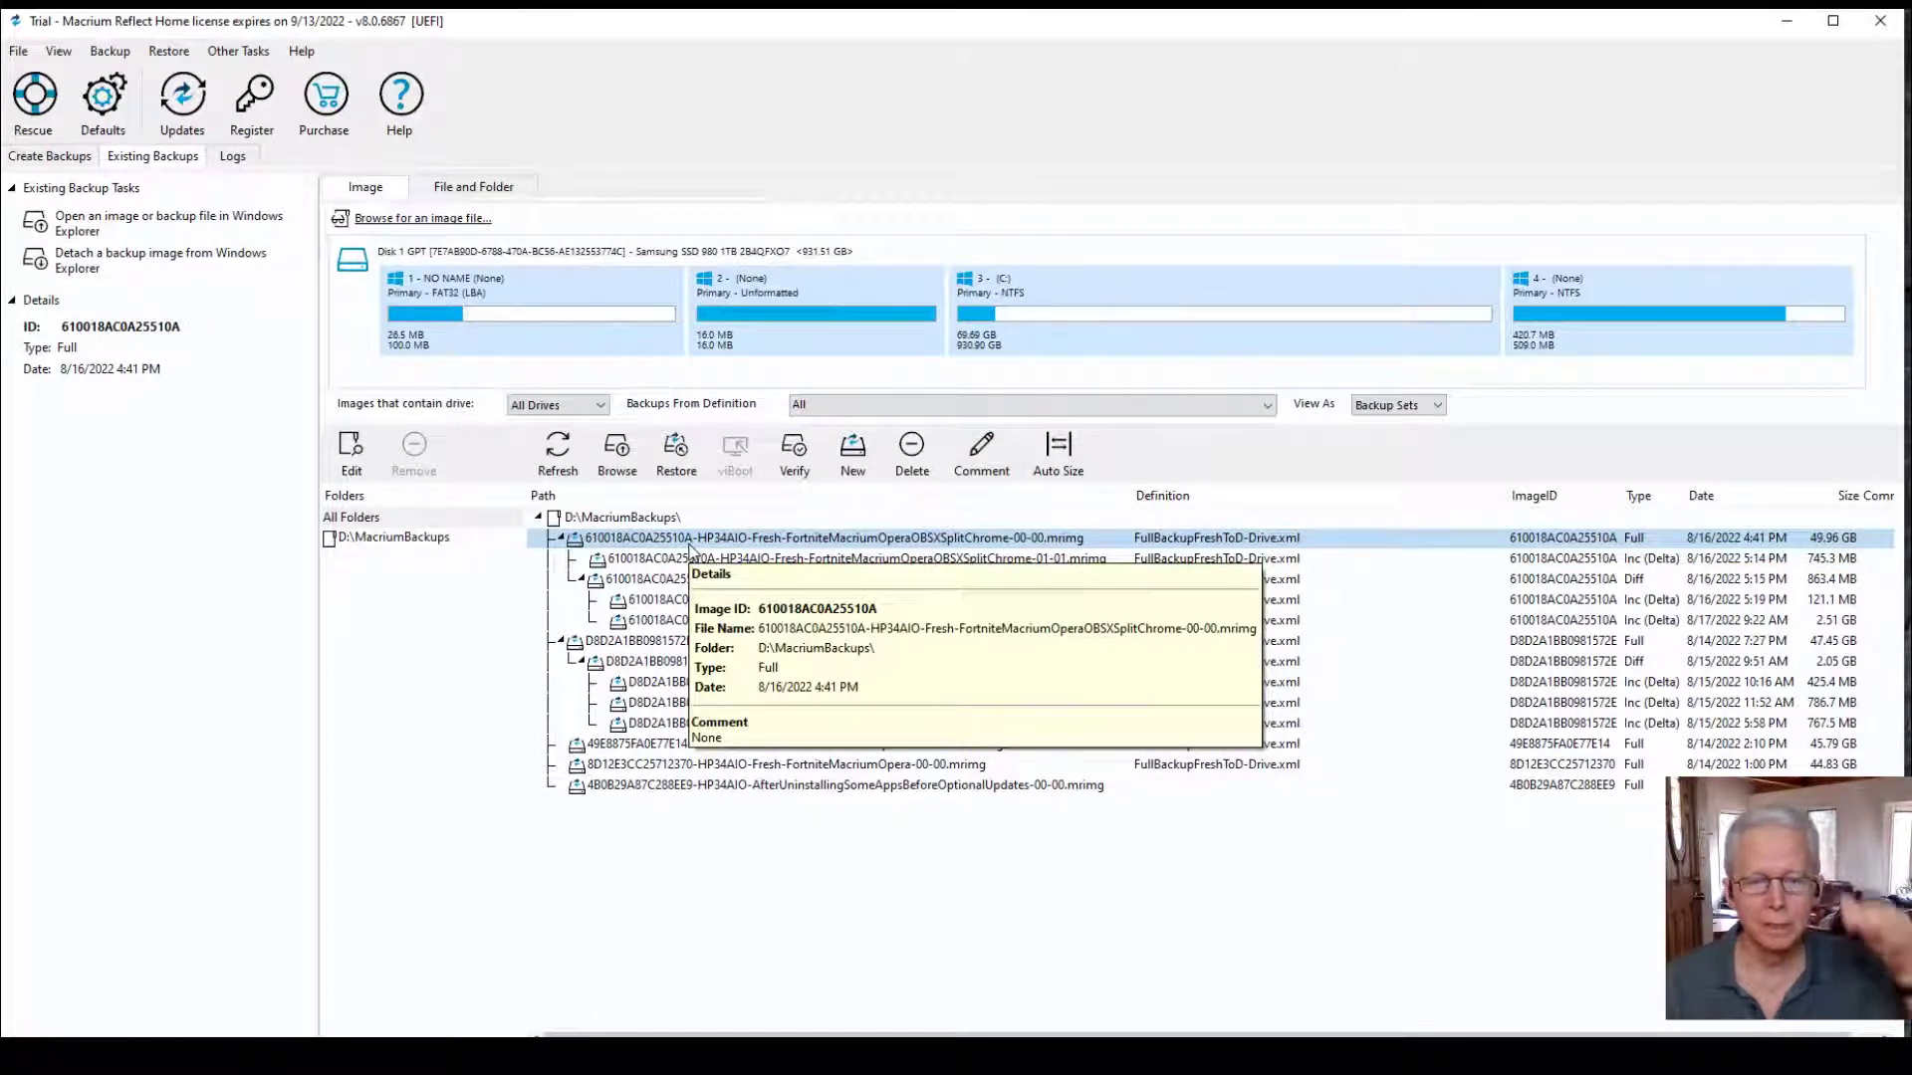
left_click(610, 642)
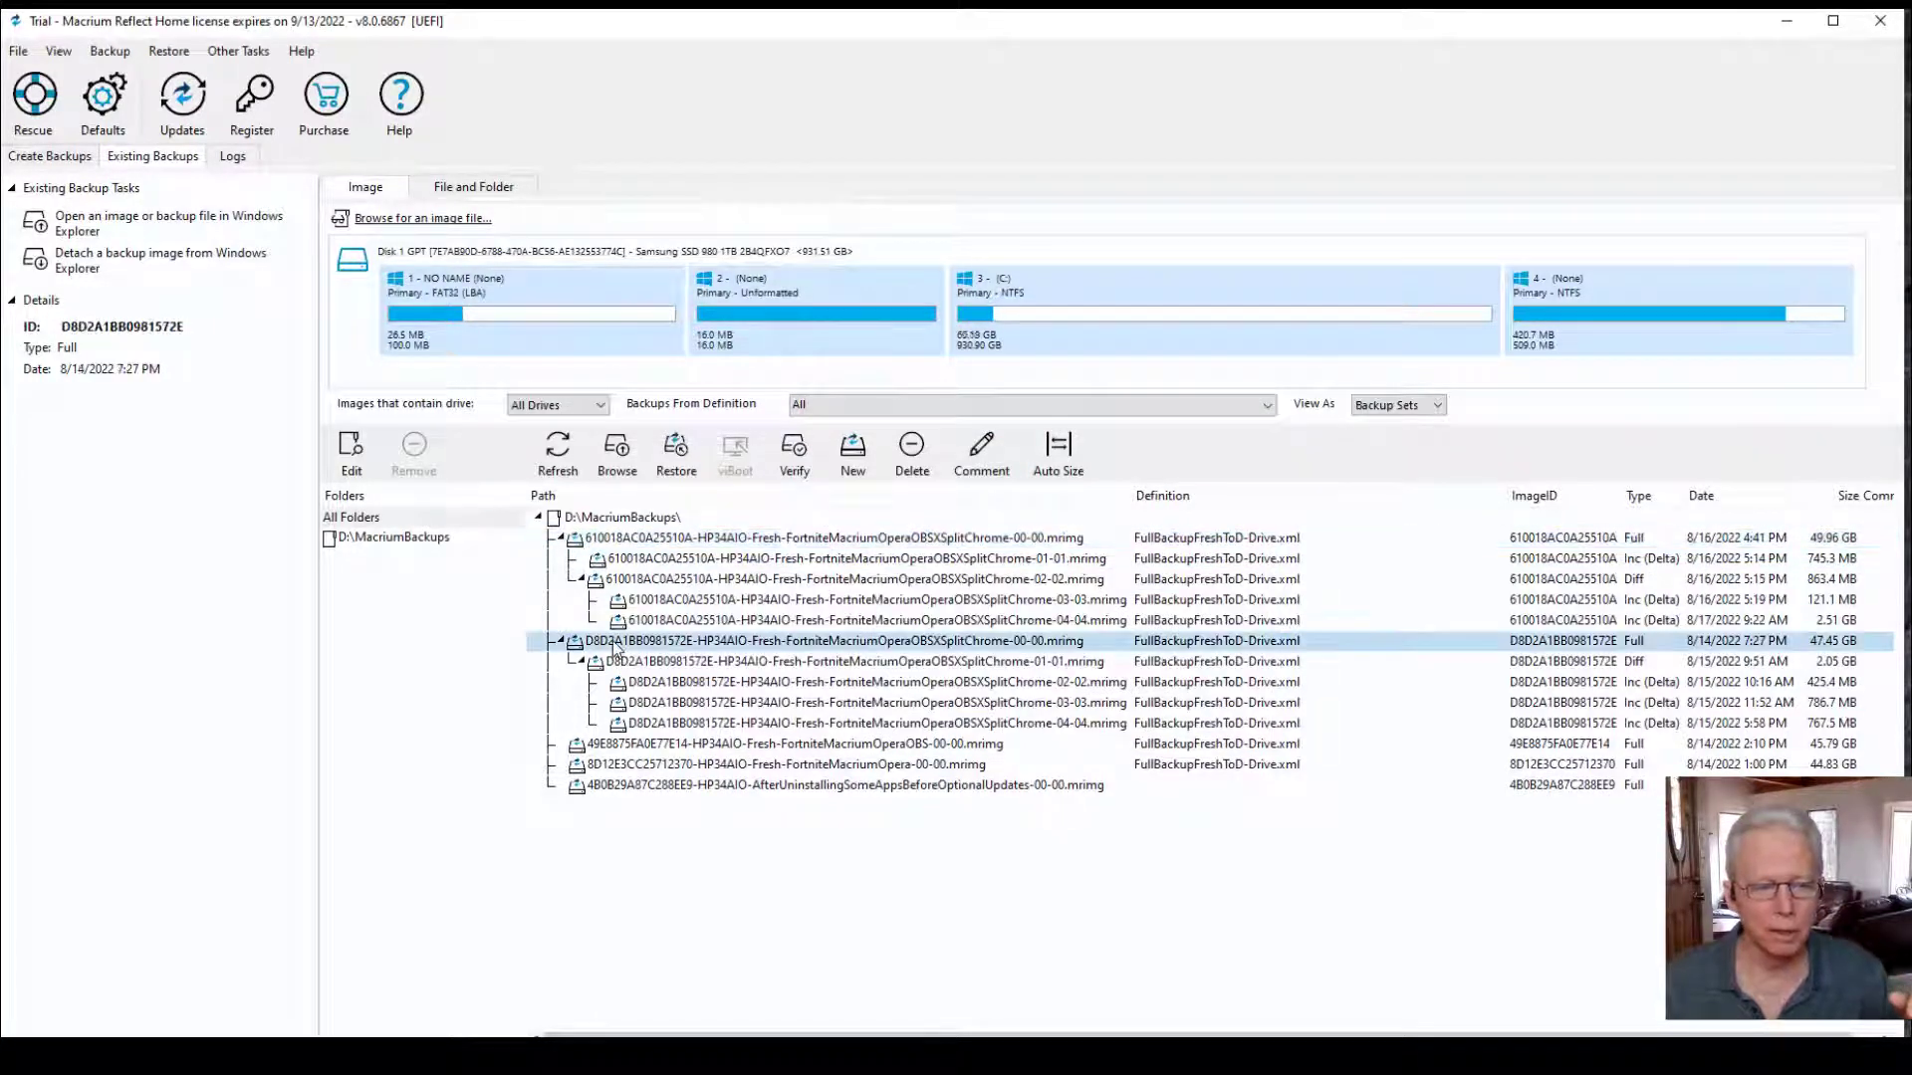
left_click(638, 745)
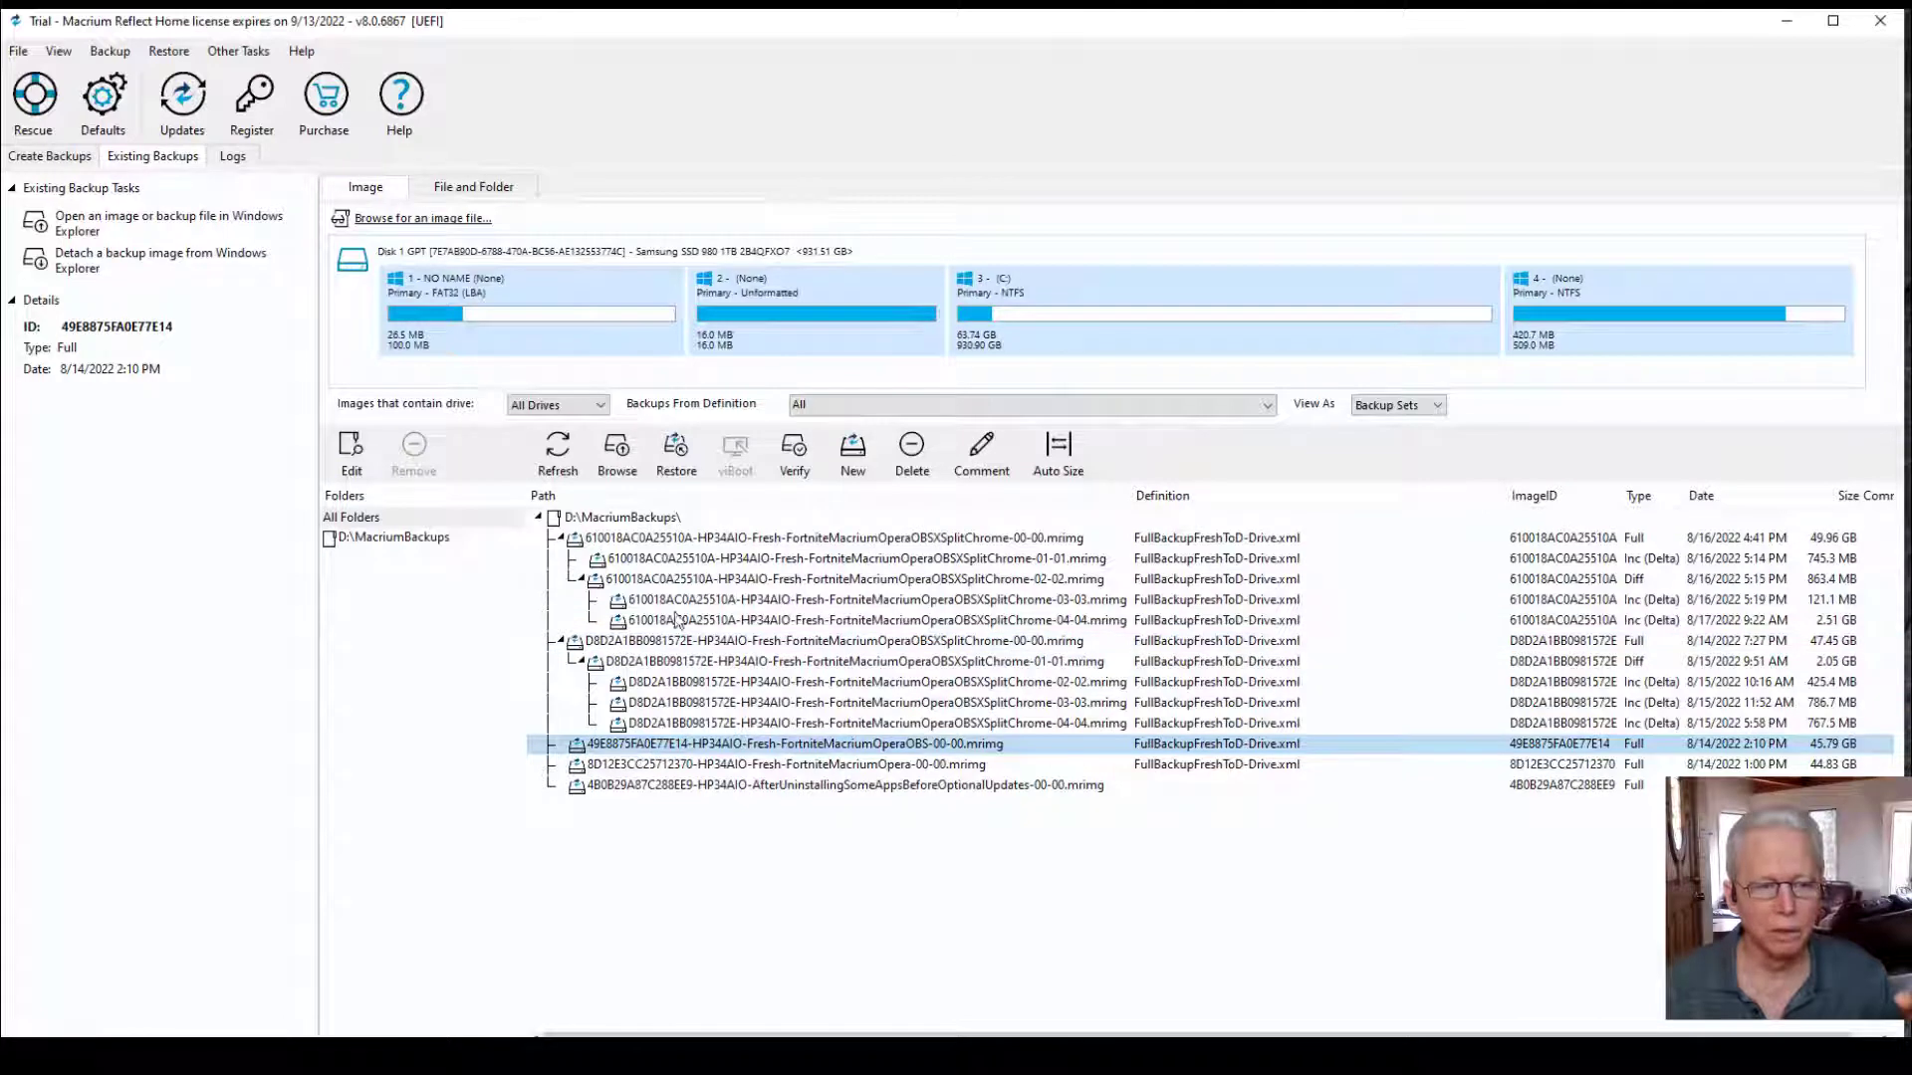
left_click(702, 547)
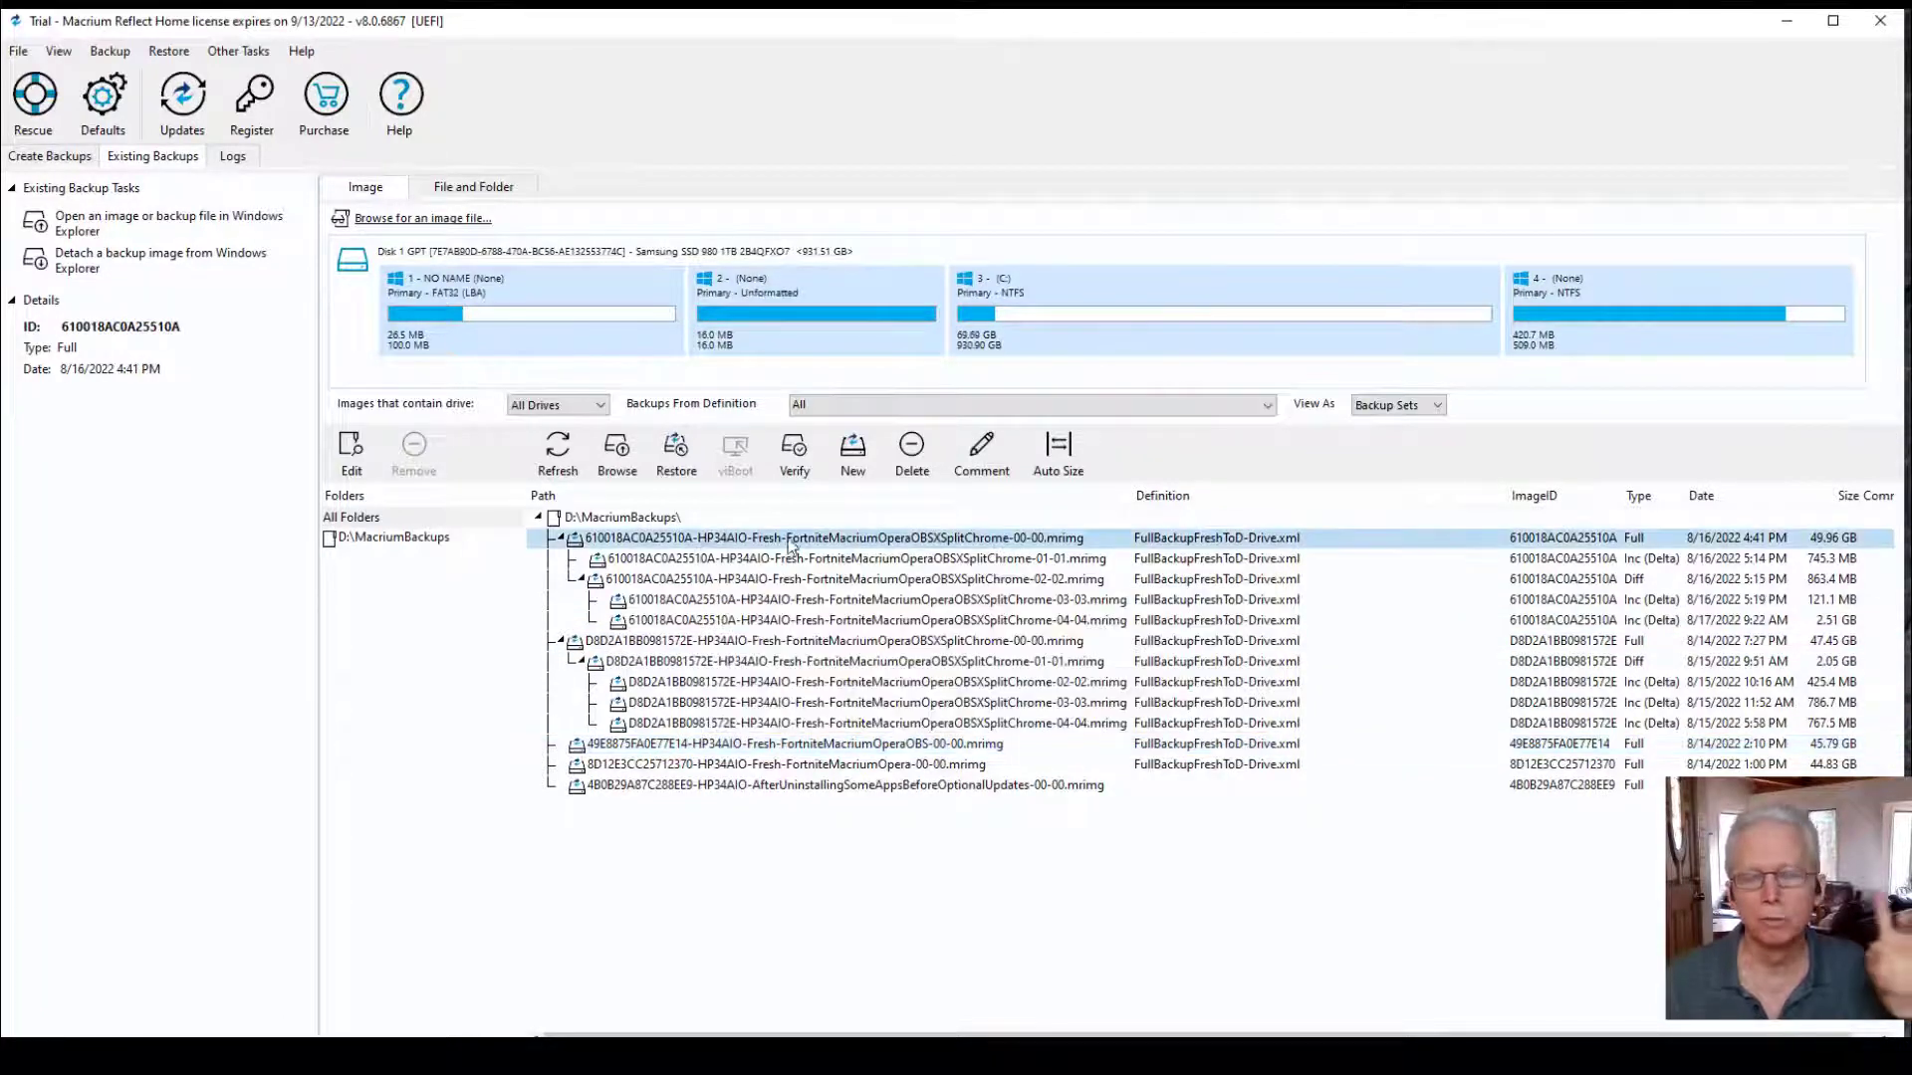
Trace the 8/16/2022 set forward from its 01-01 incremental through the 02-02 differential to 04-04, and return to its full image
left_click(1709, 562)
left_click(1730, 583)
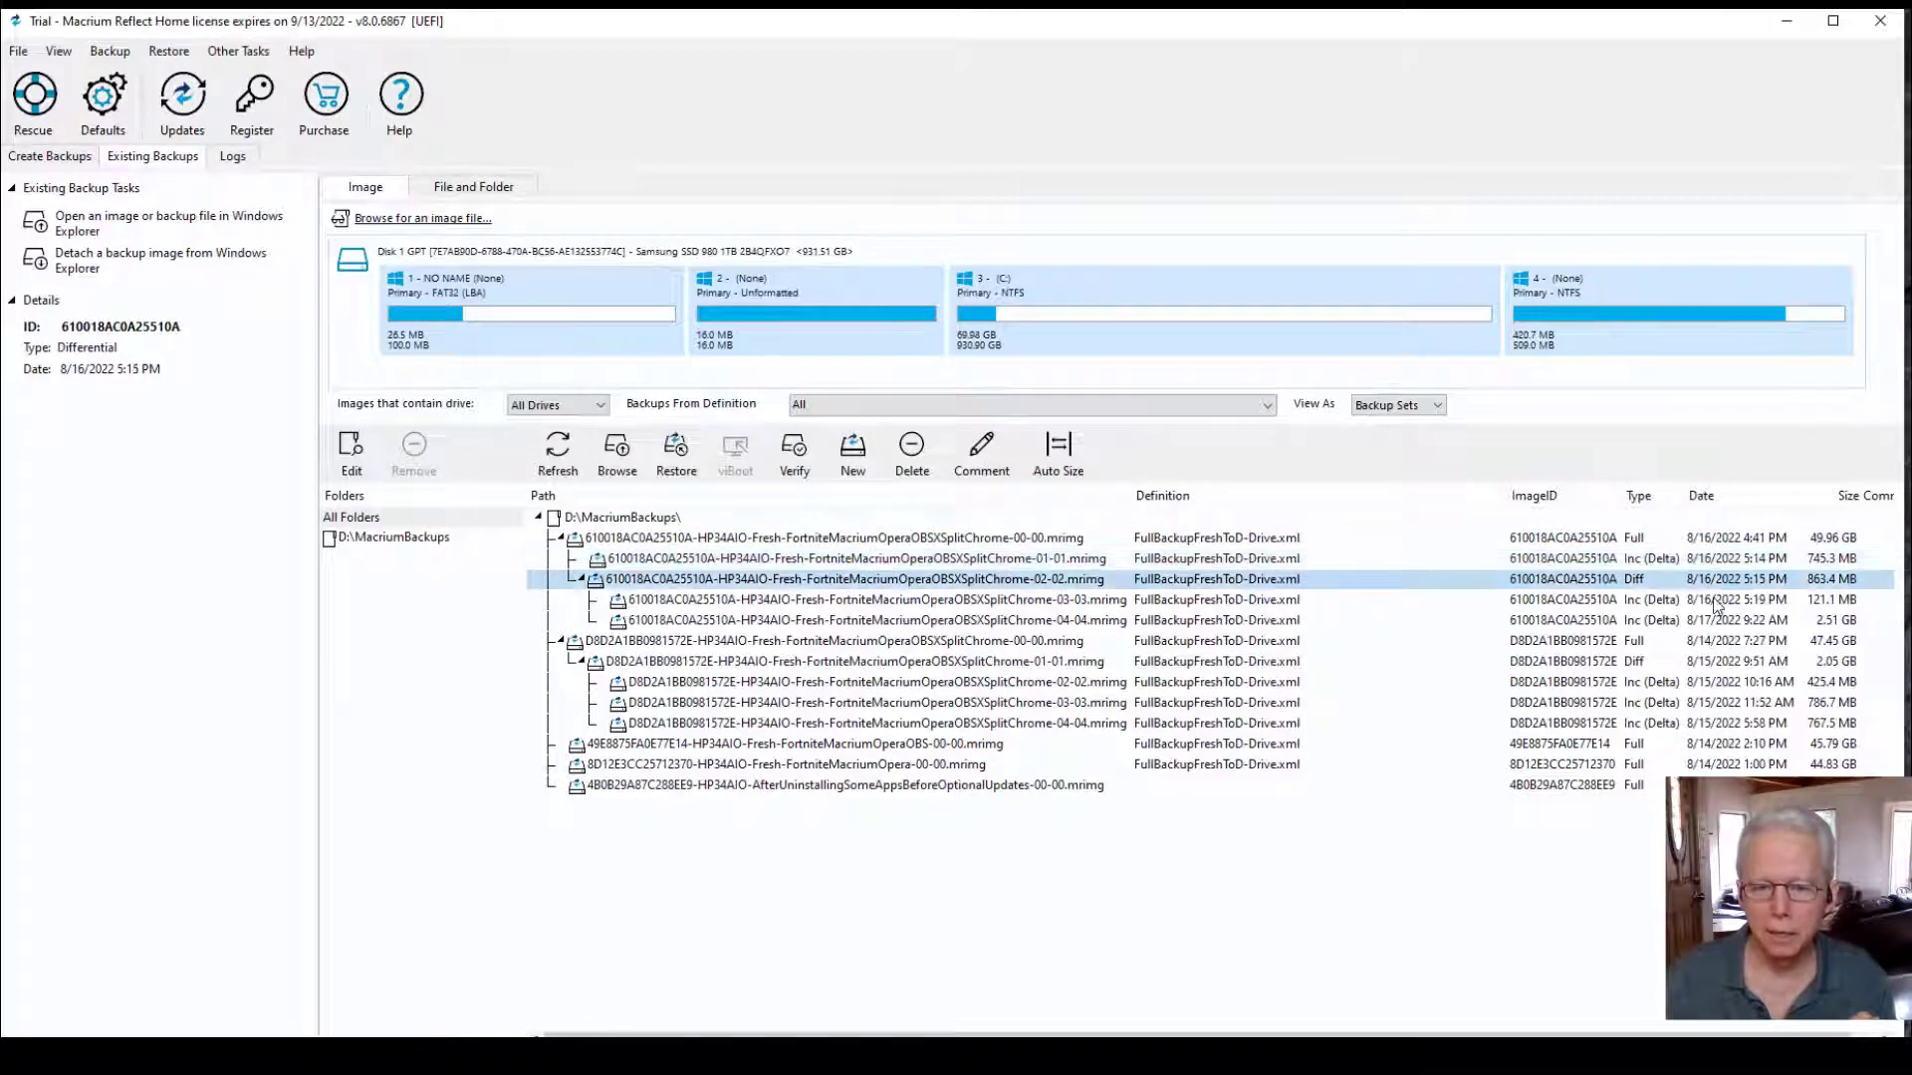
left_click(1717, 602)
left_click(1715, 622)
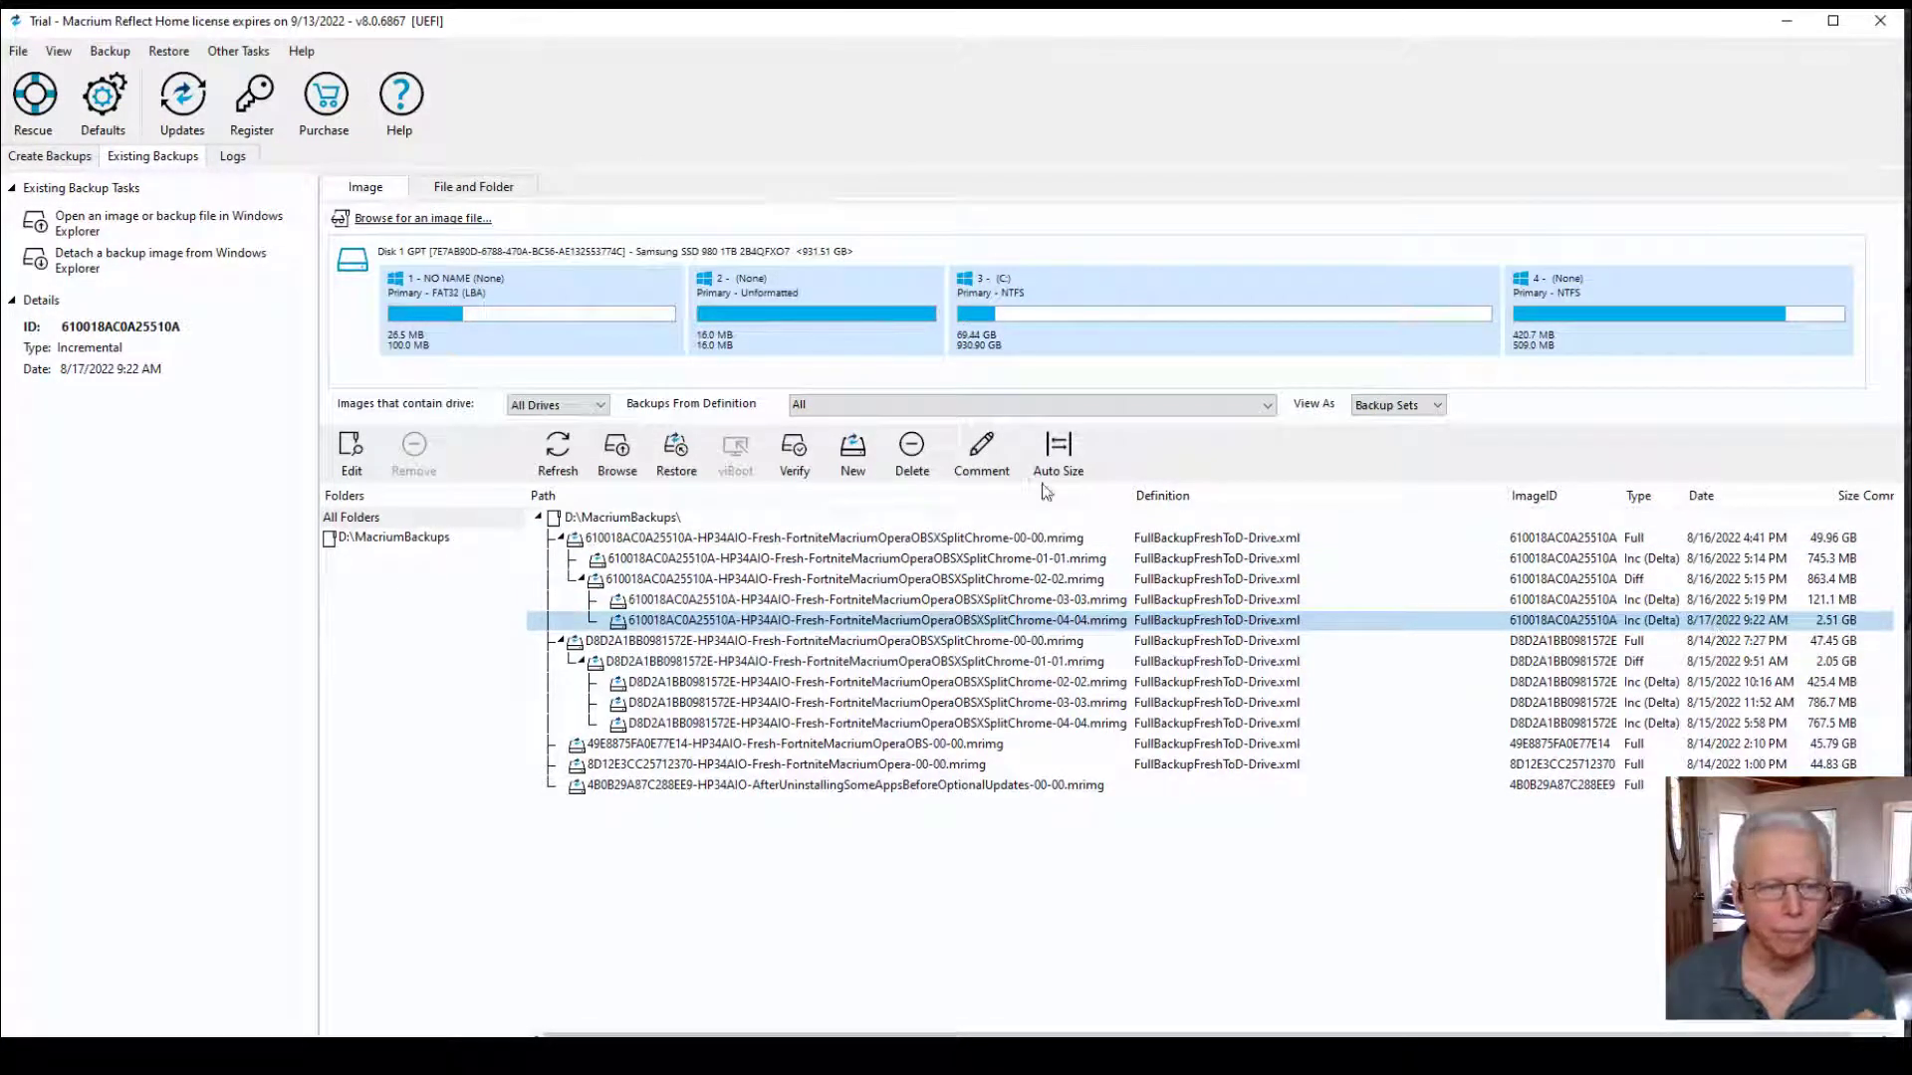
left_click(902, 540)
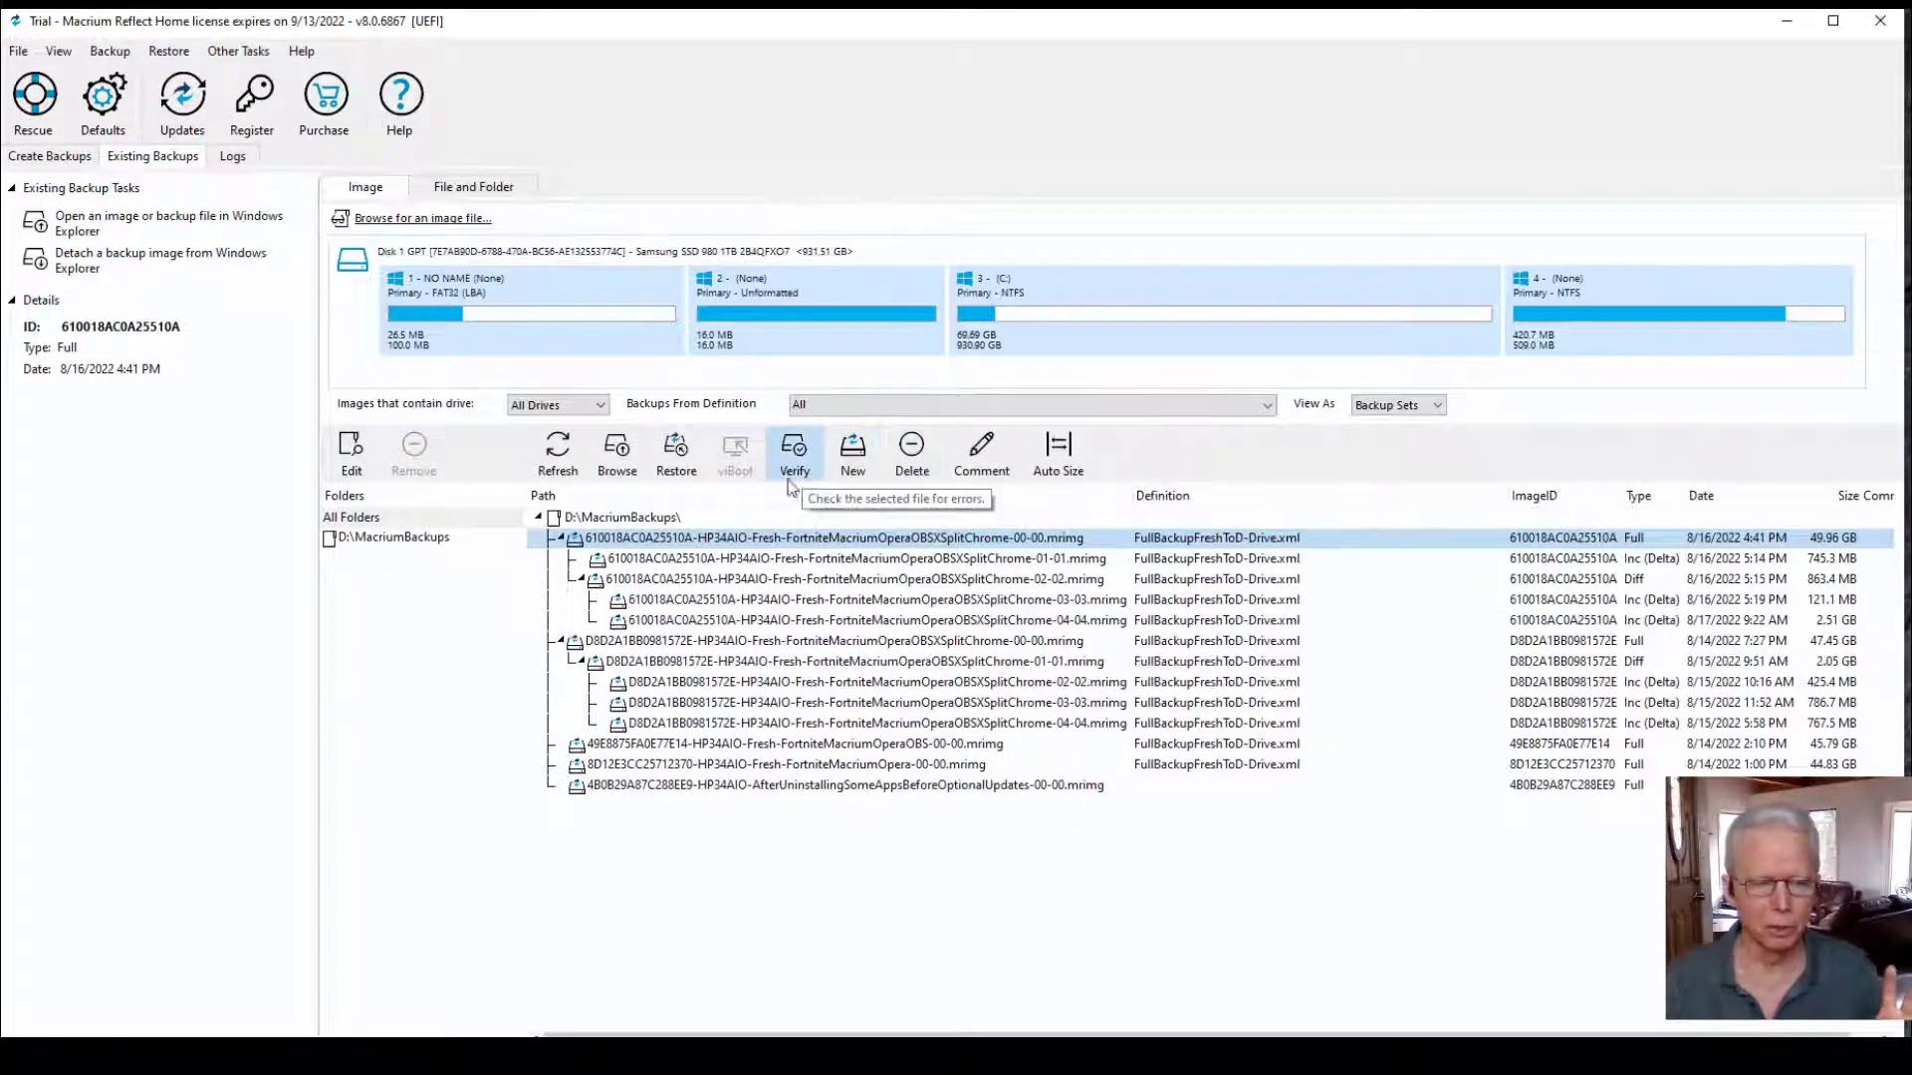
Begin a restore of the 8/16/2022 set's 03-03 incremental image and copy all four partitions onto the Samsung SSD 980 1TB
left_click(715, 627)
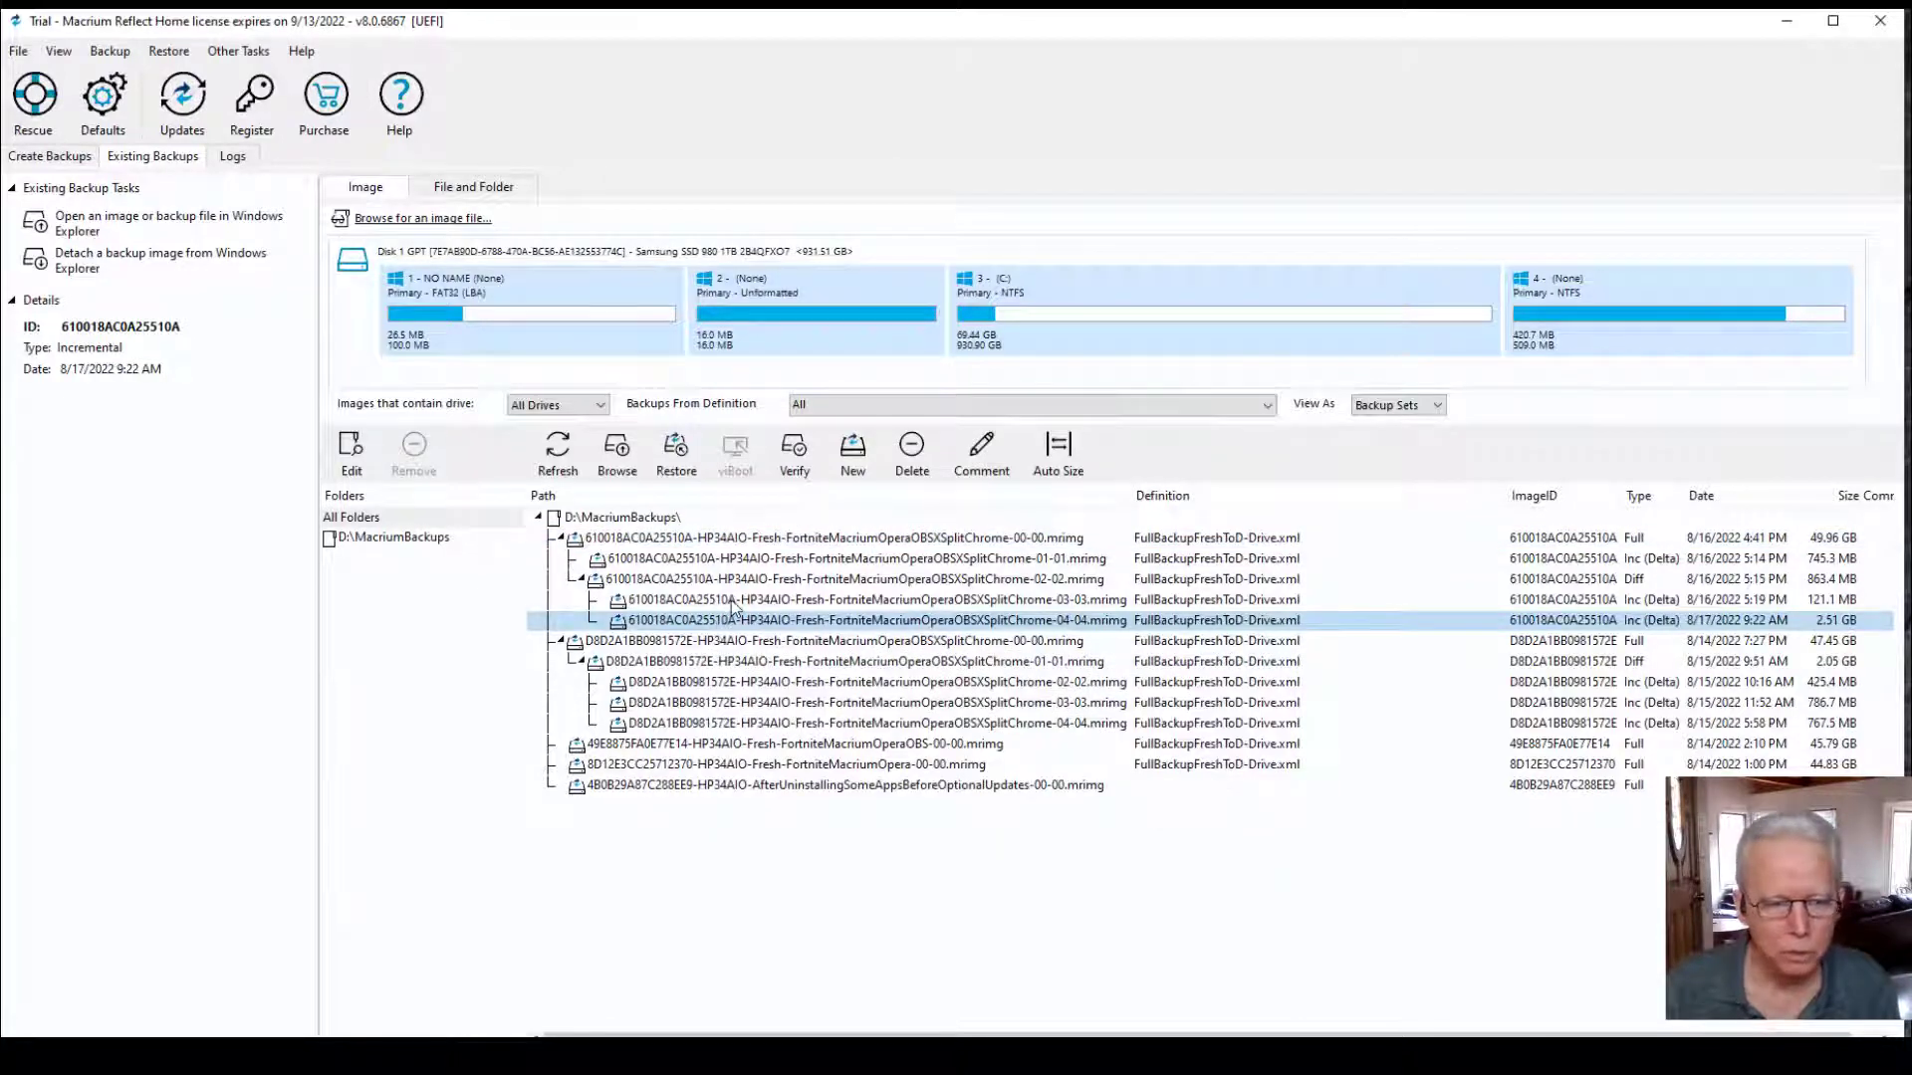
left_click(735, 603)
mouse_move(805, 623)
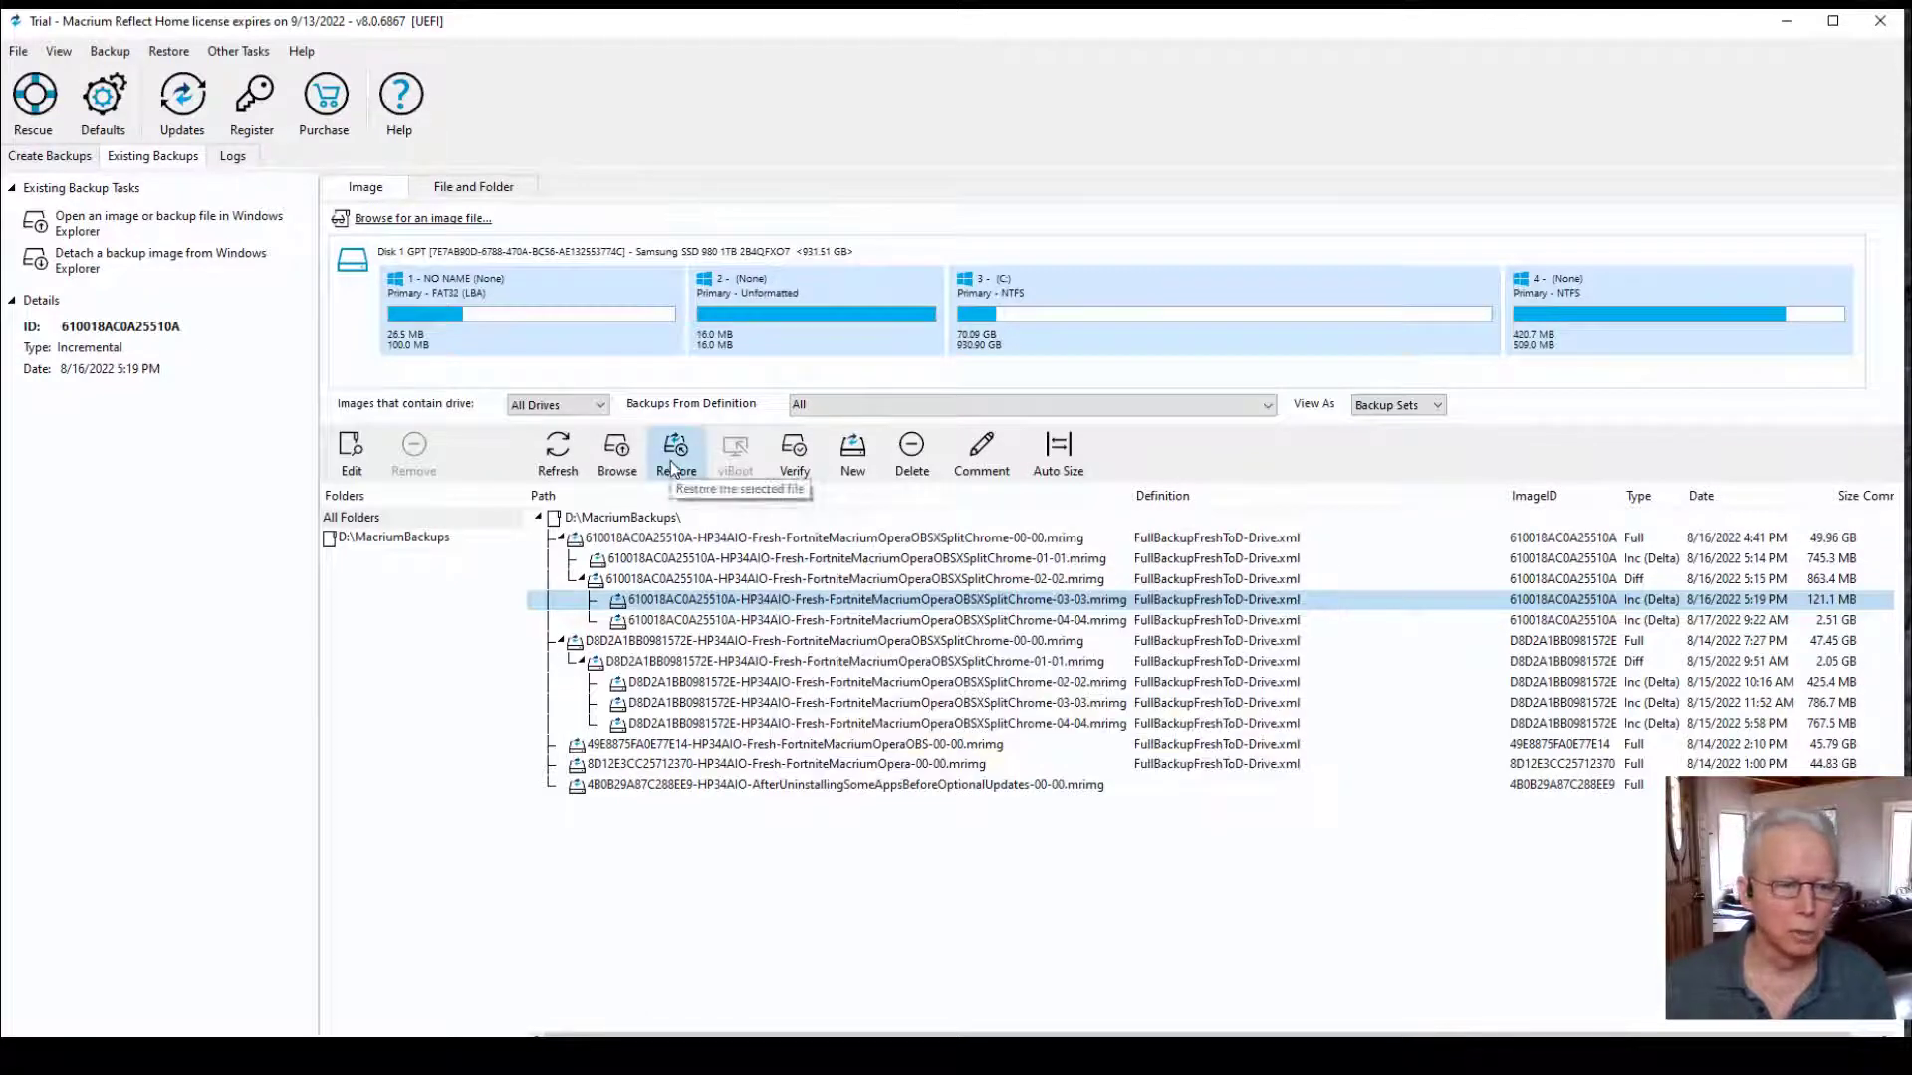
left_click(673, 463)
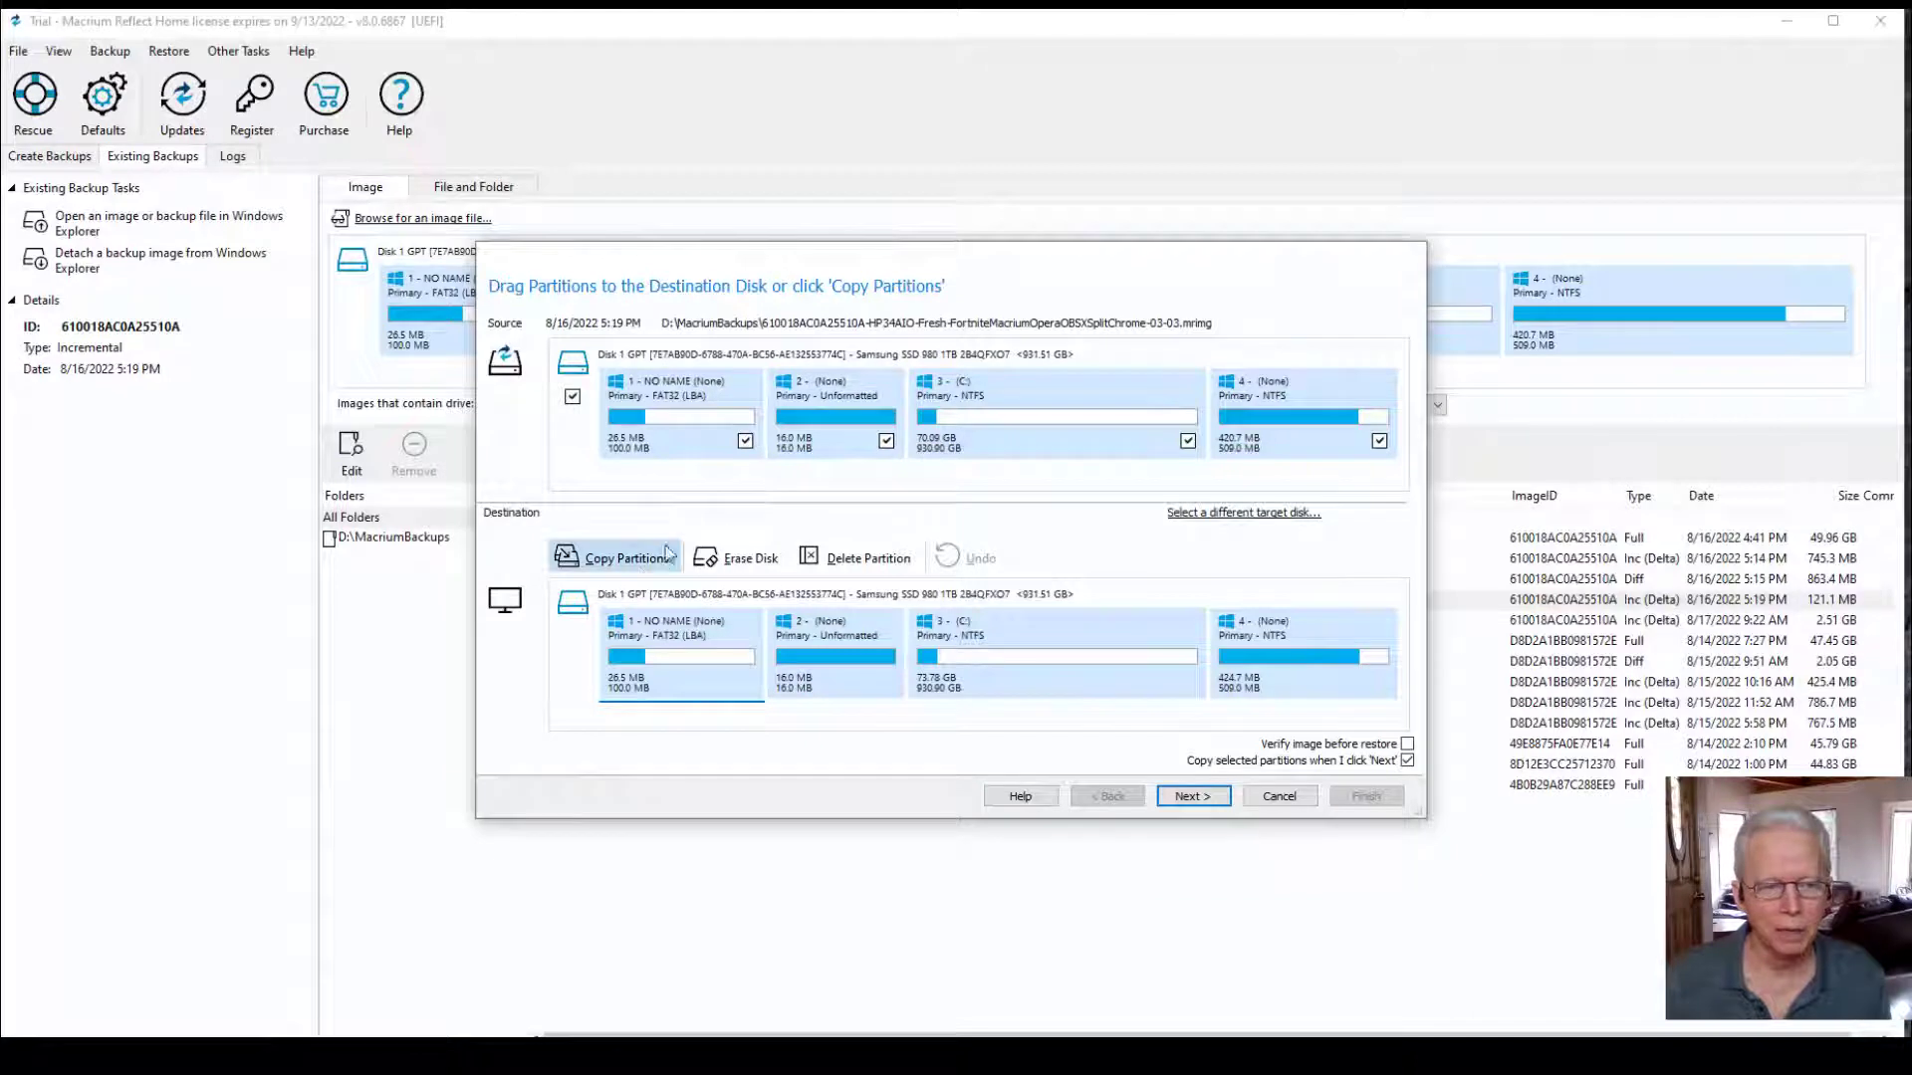
left_click(641, 566)
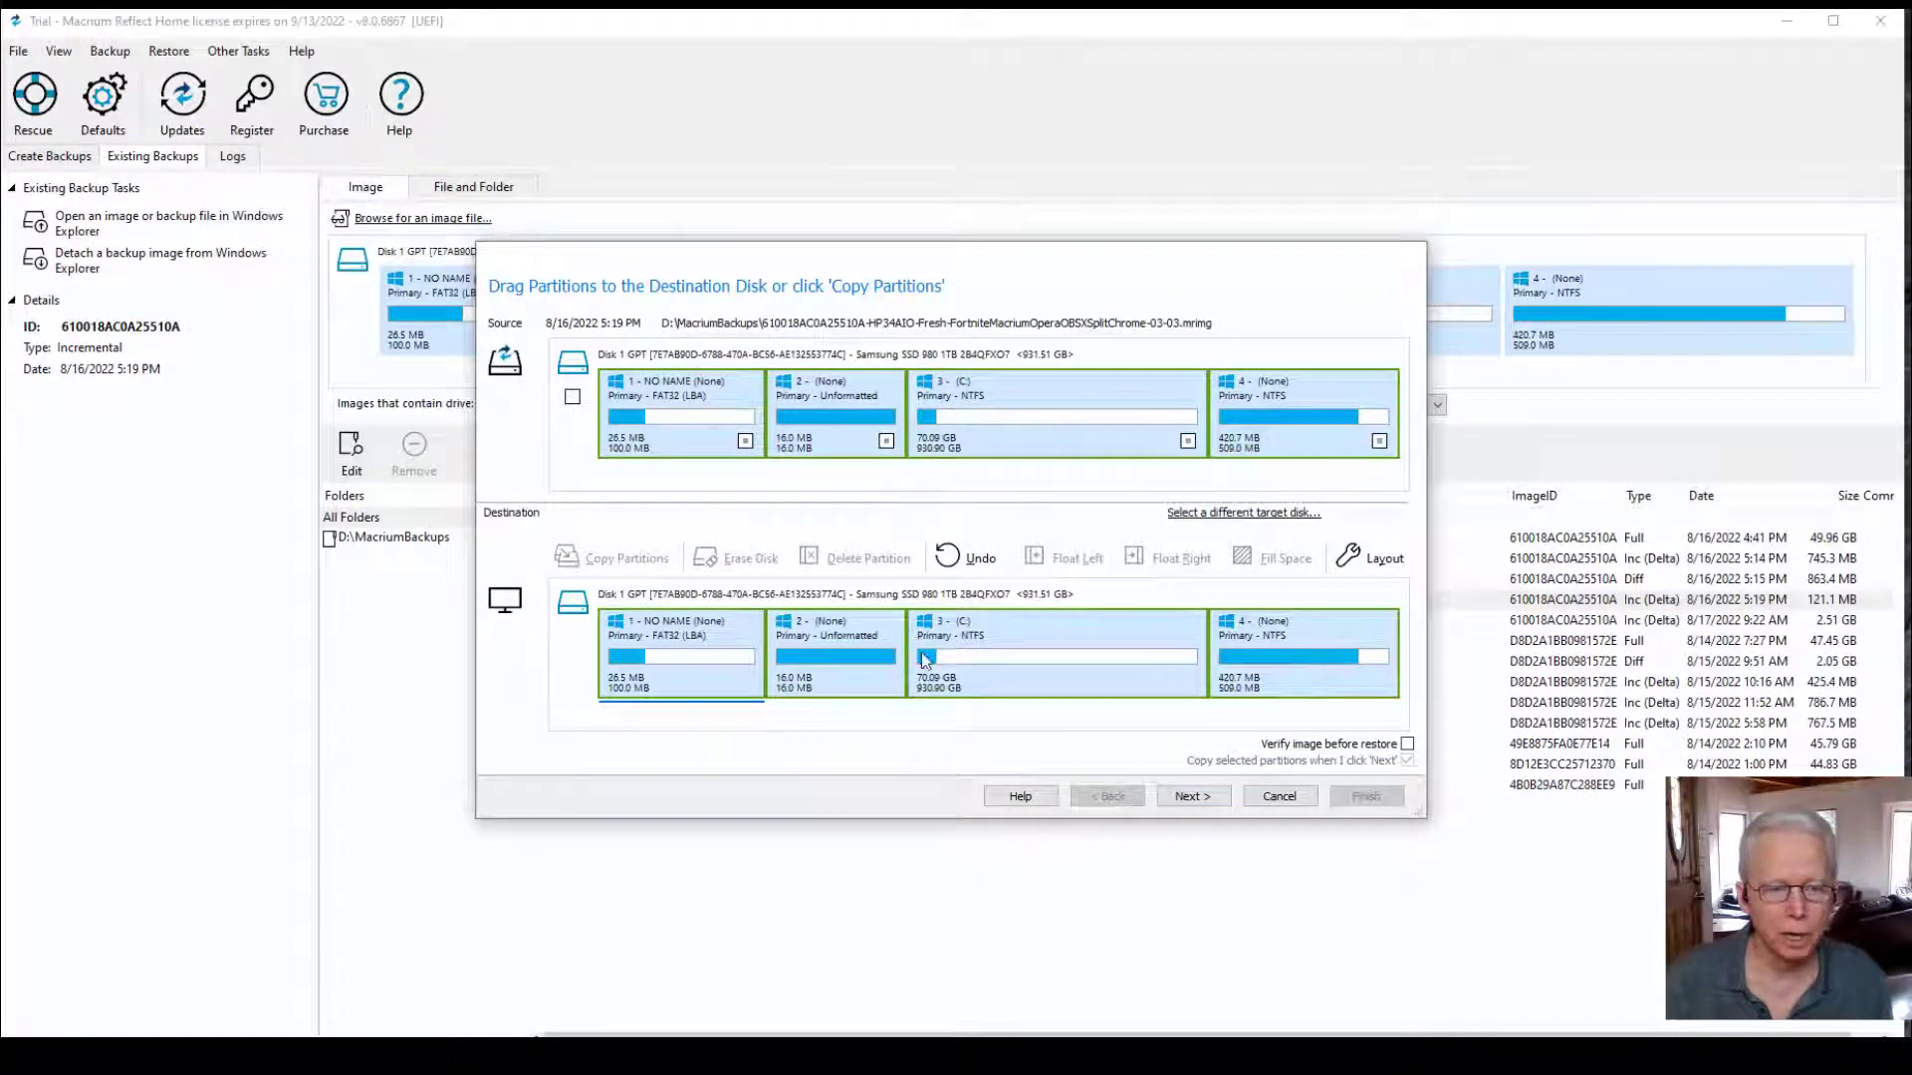
Review the restore summary, start the restore, and agree to build the rescue media with a boot menu entry
left_click(1188, 796)
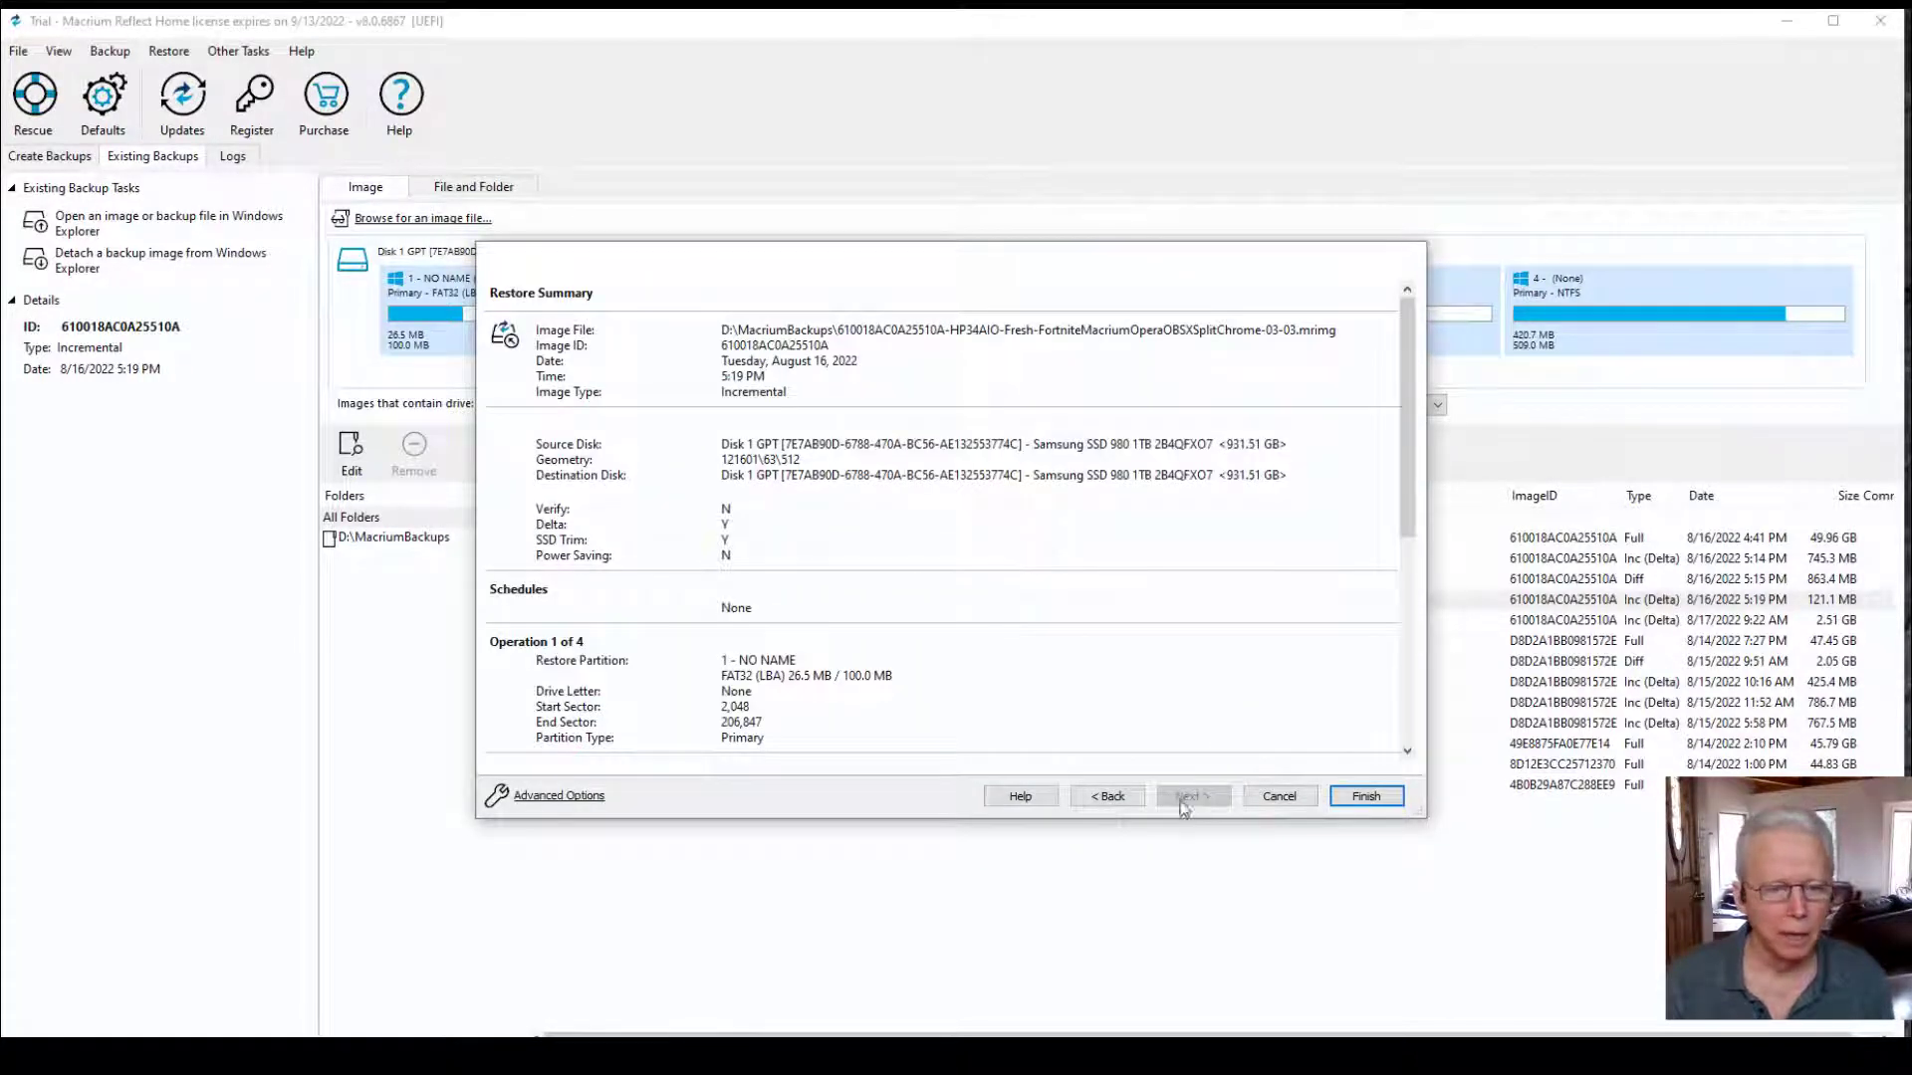
left_click(1106, 796)
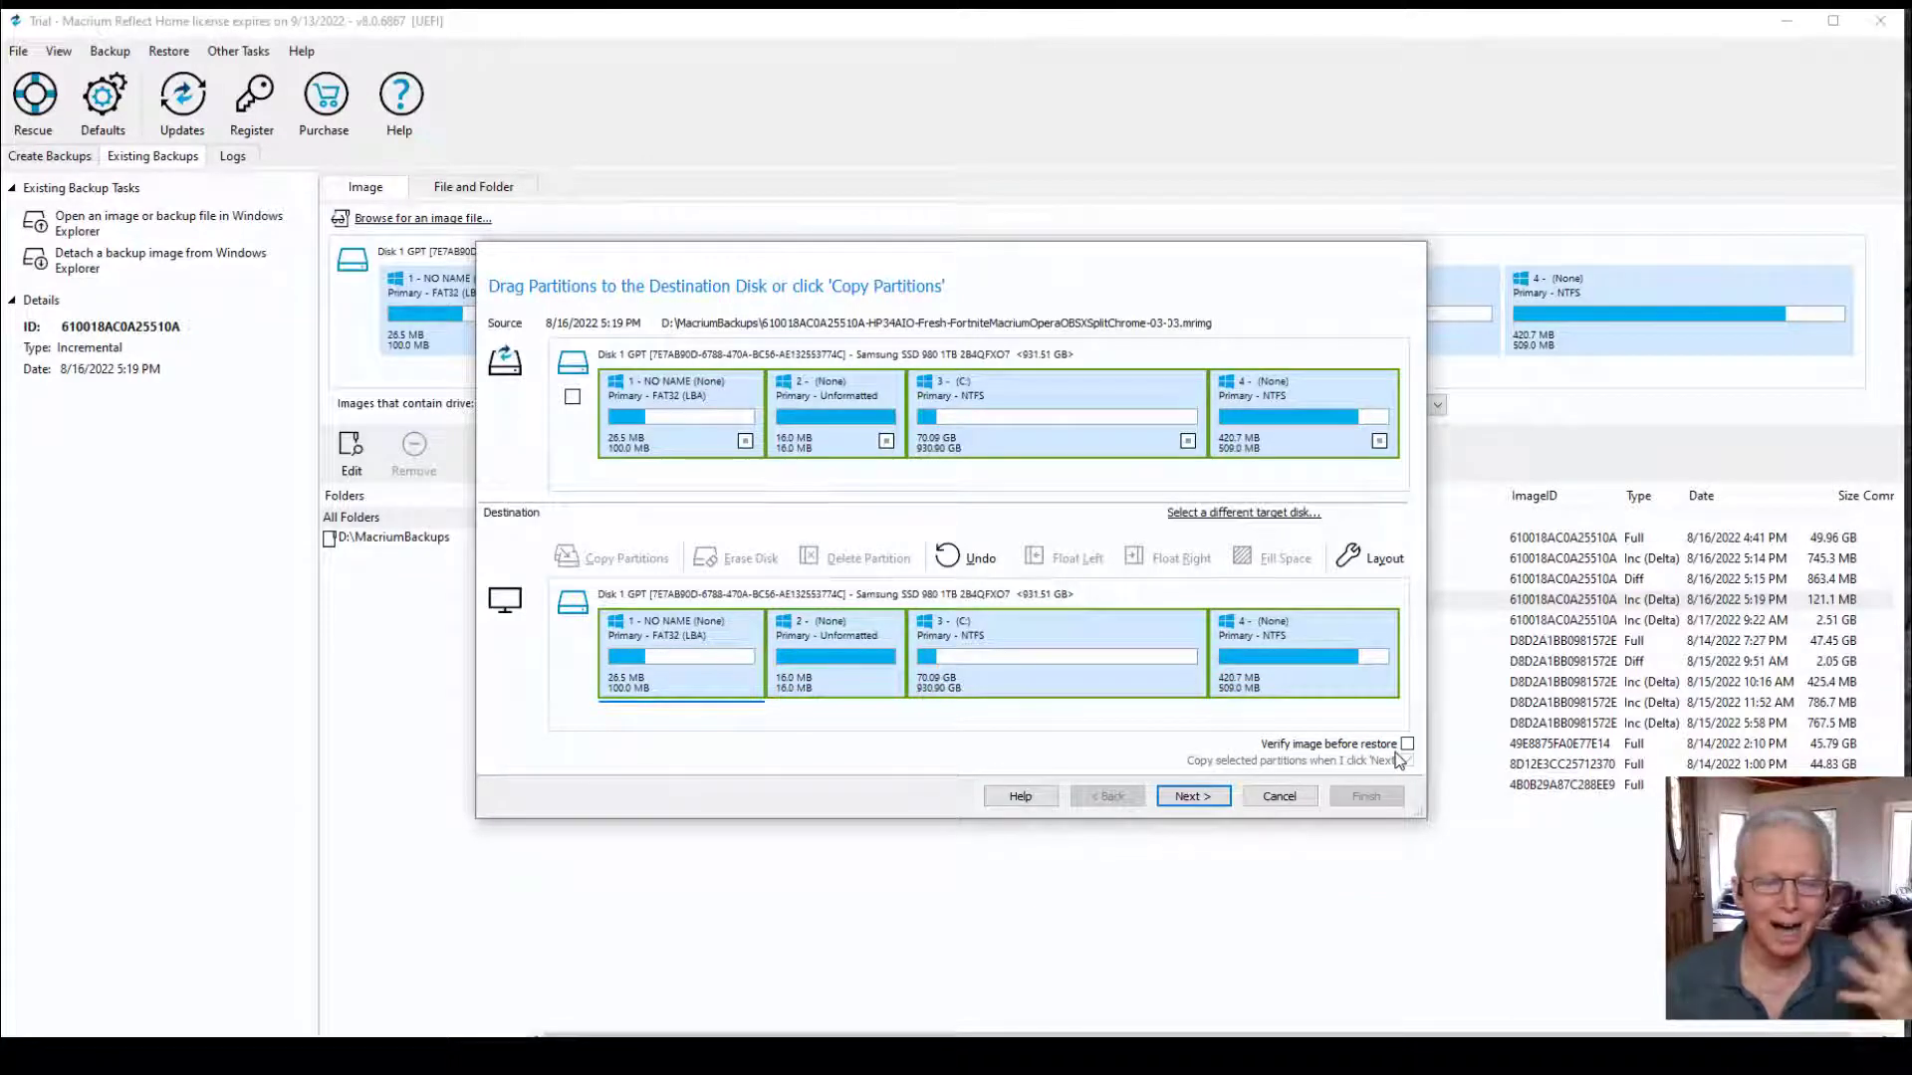
left_click(1219, 800)
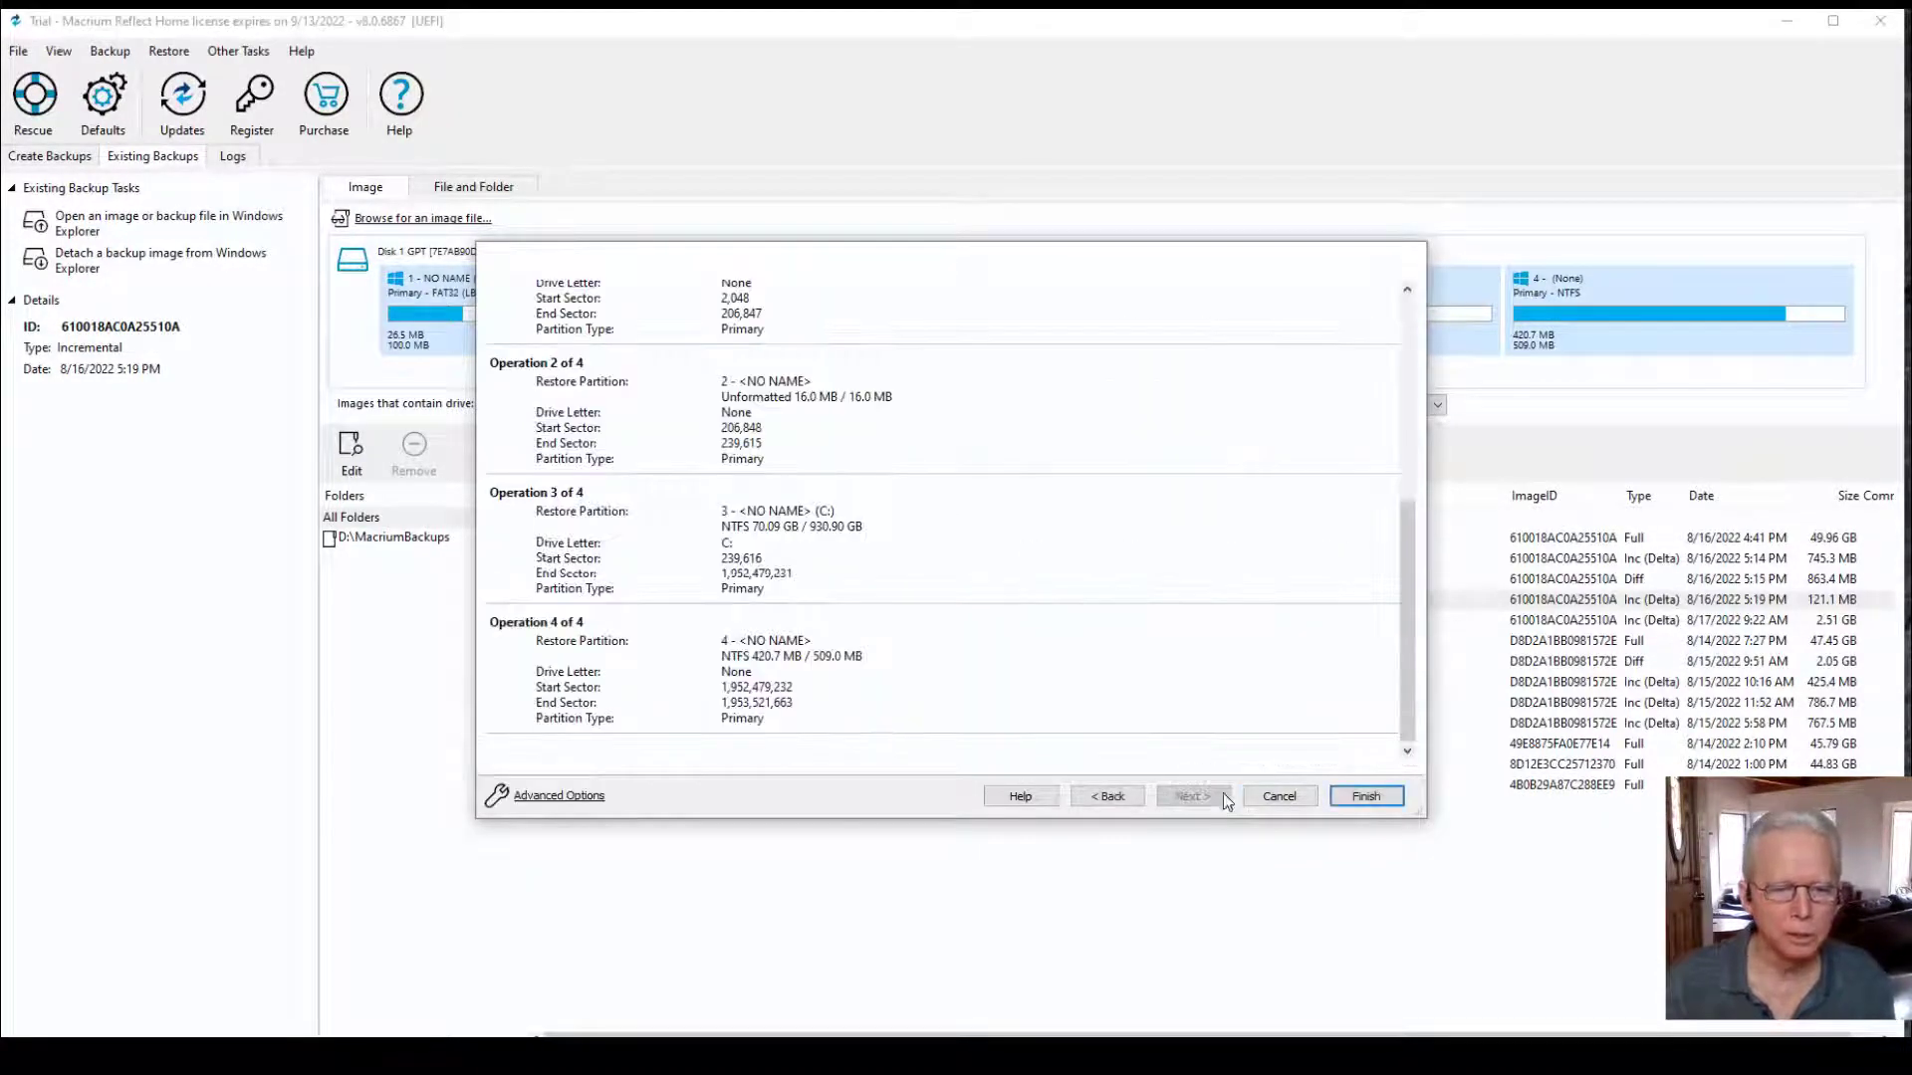
left_click(1367, 796)
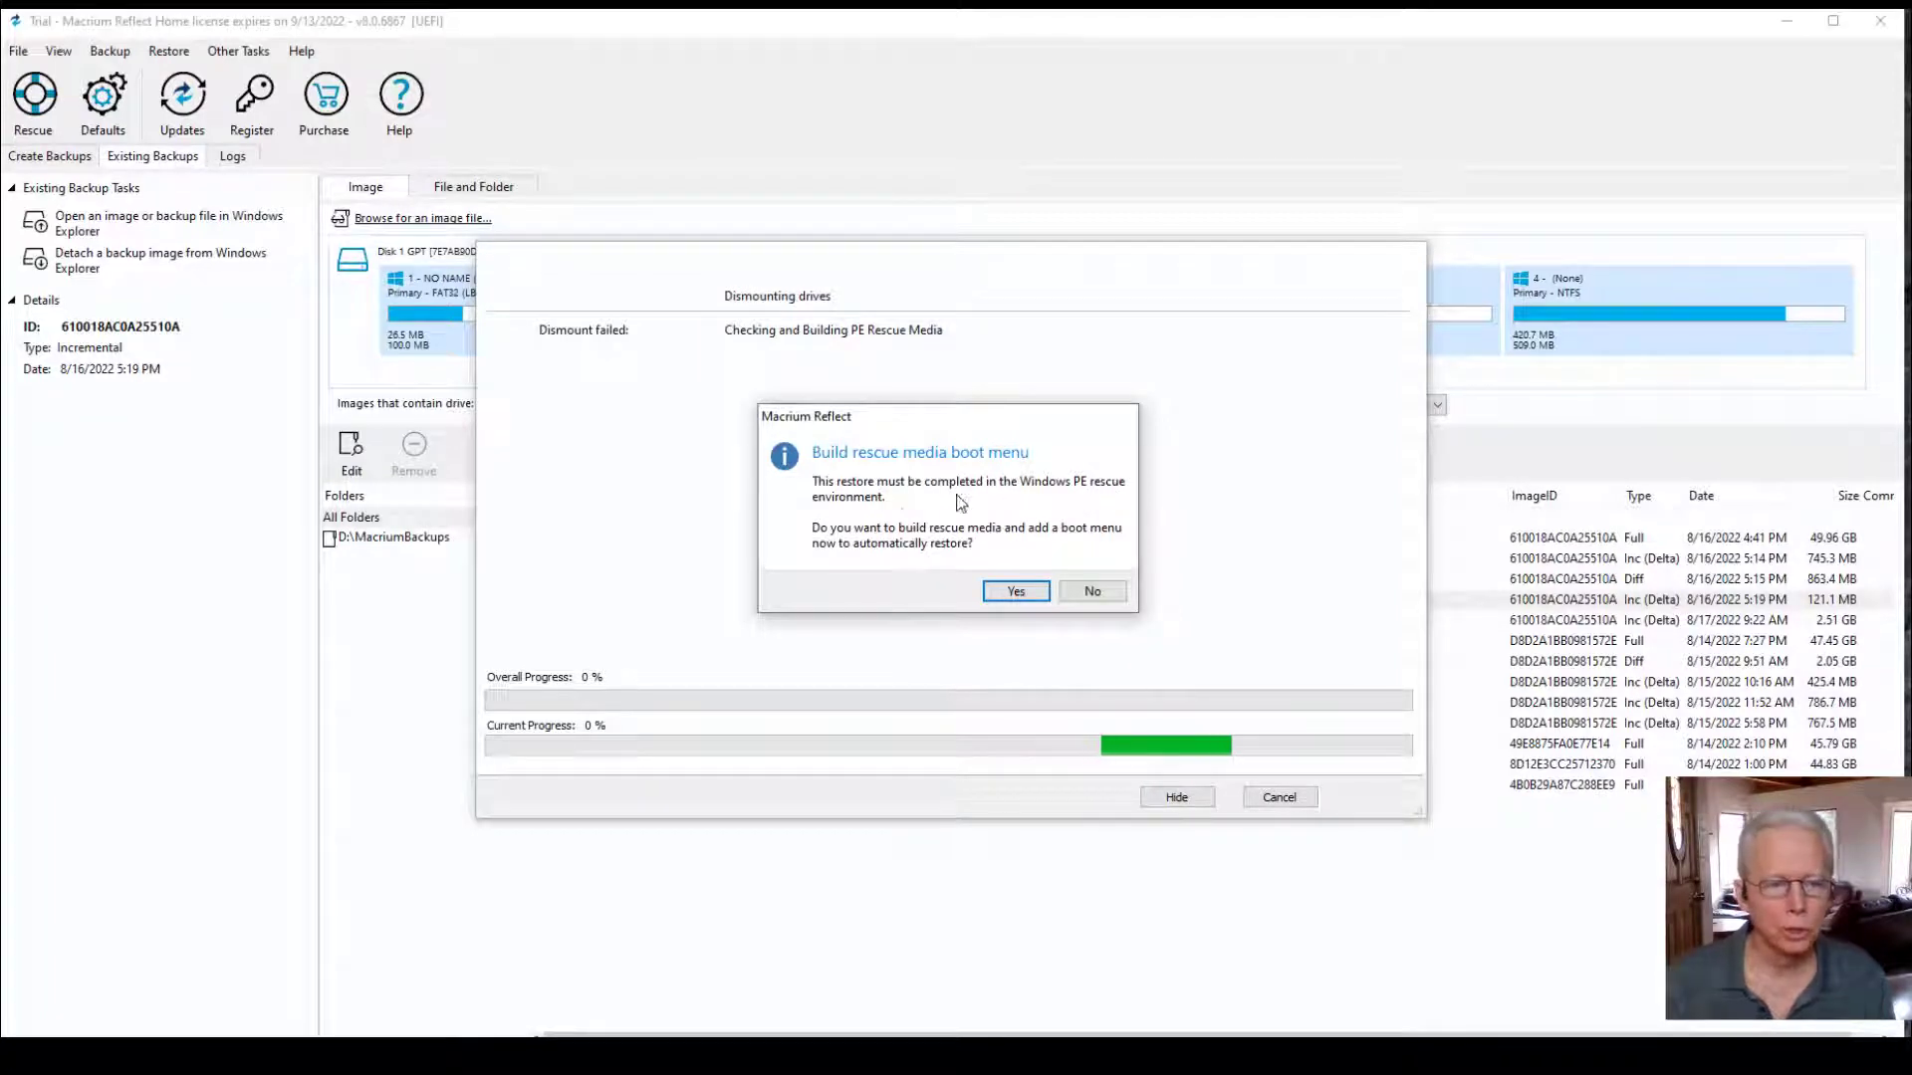
left_click(1021, 589)
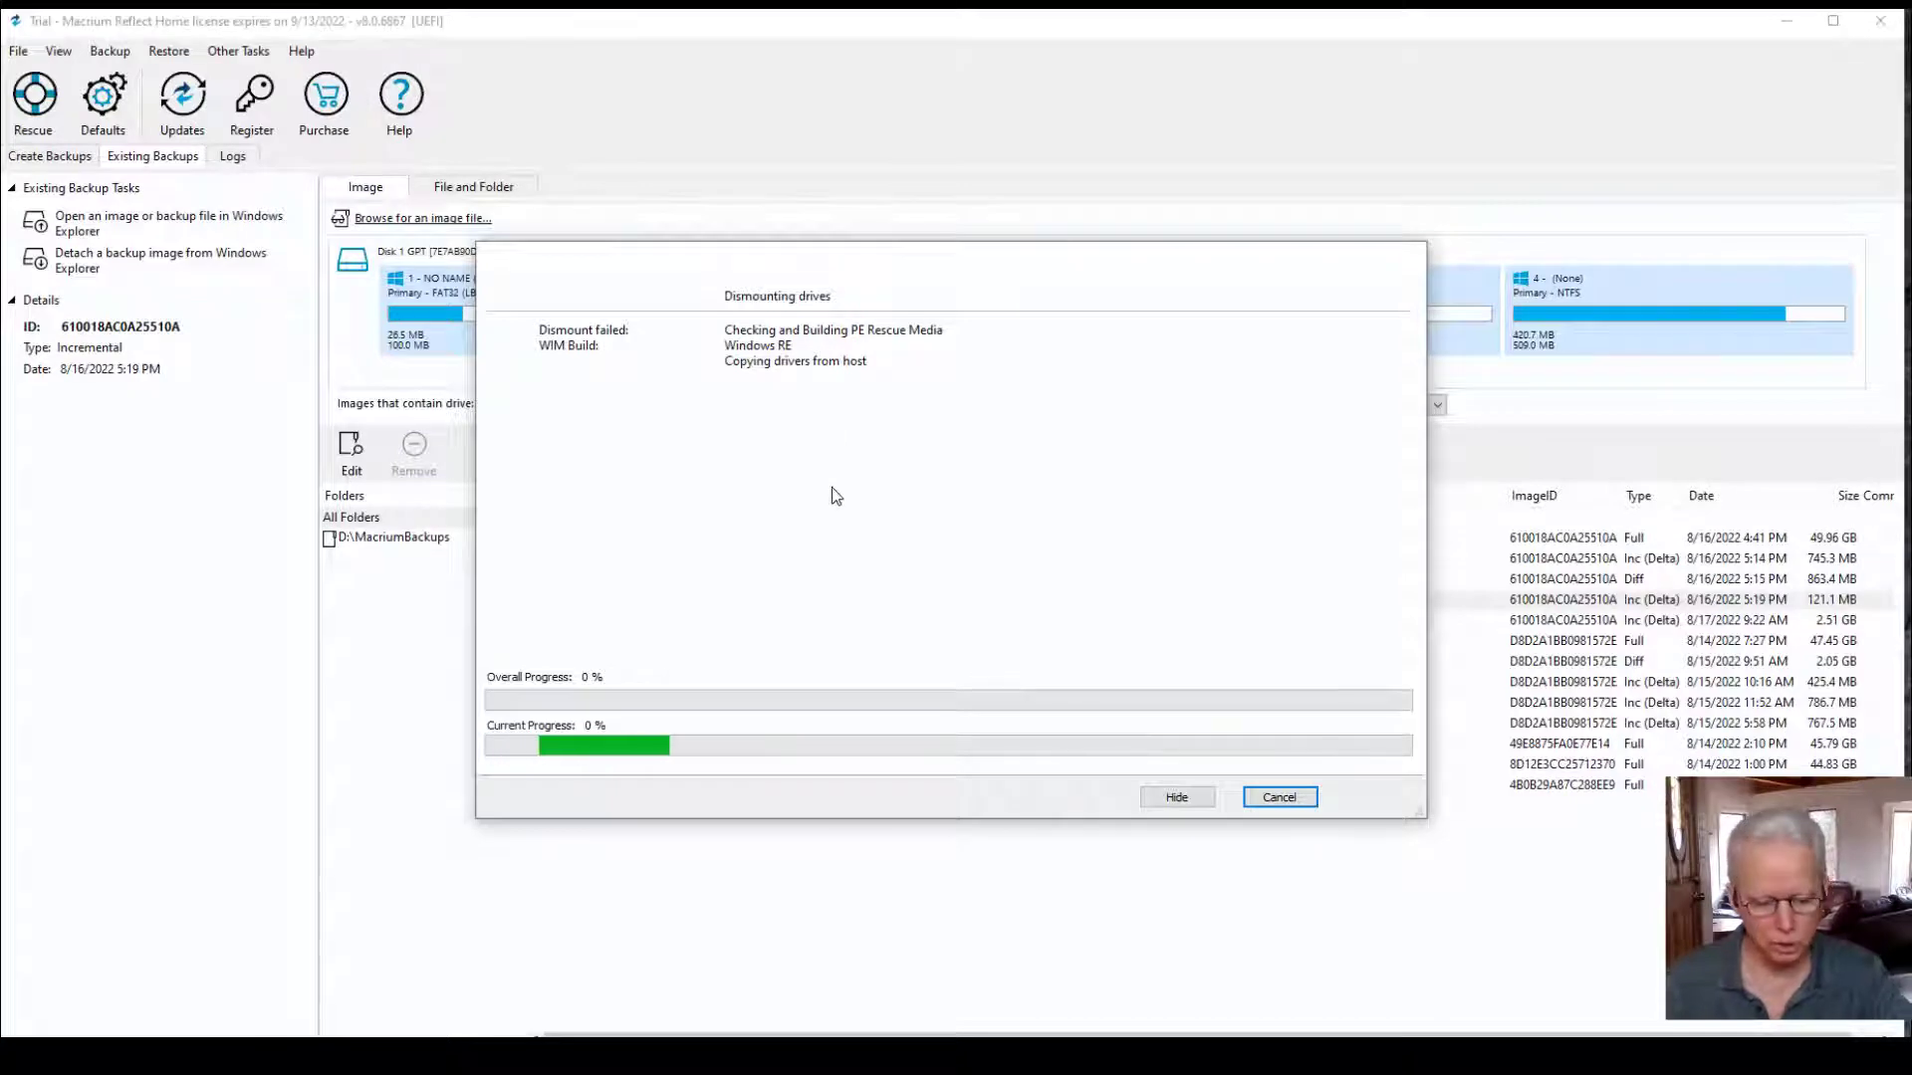
Switch to the YouTube live chat in Opera, read the comments about the restore and background noises, and minimize the chat window
key("alt+Tab")
key("alt+Tab")
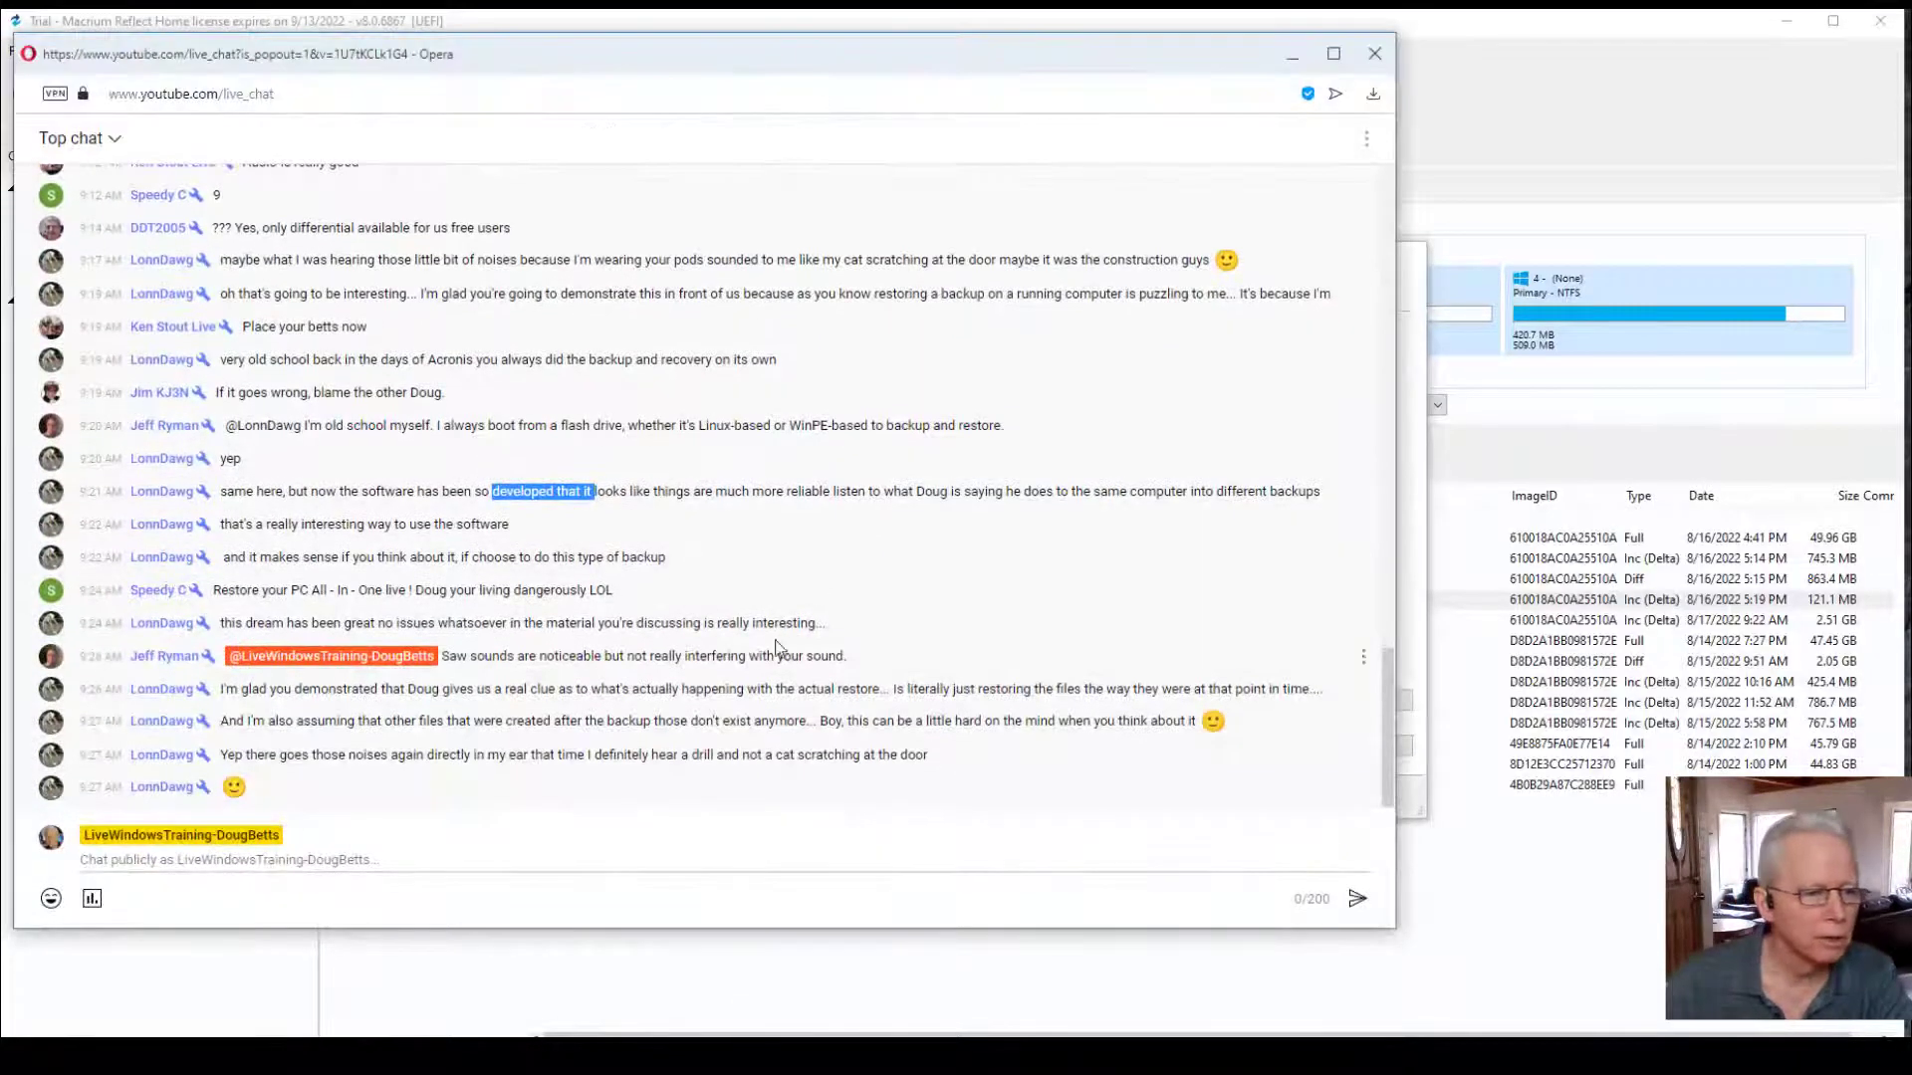
left_click_drag(311, 772, 663, 795)
left_click_drag(494, 720, 589, 721)
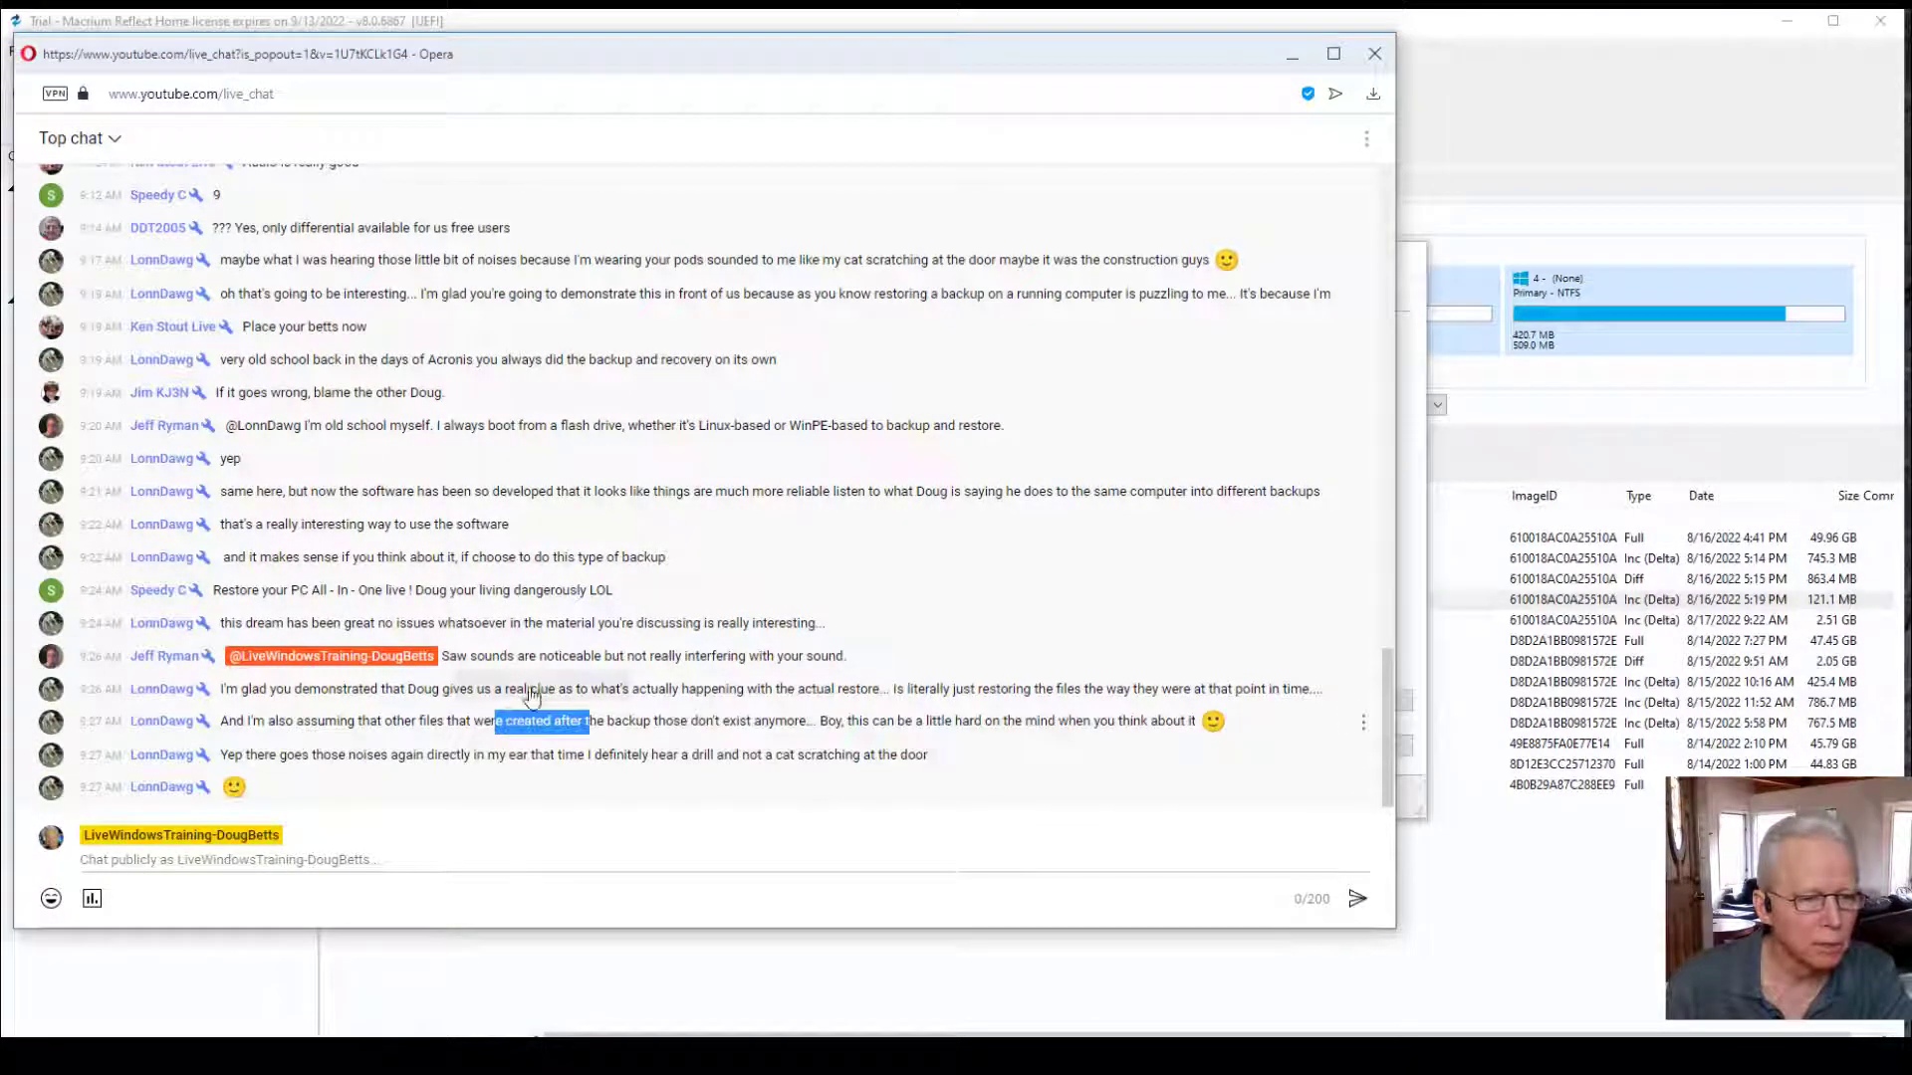
left_click(376, 685)
left_click_drag(356, 757, 497, 753)
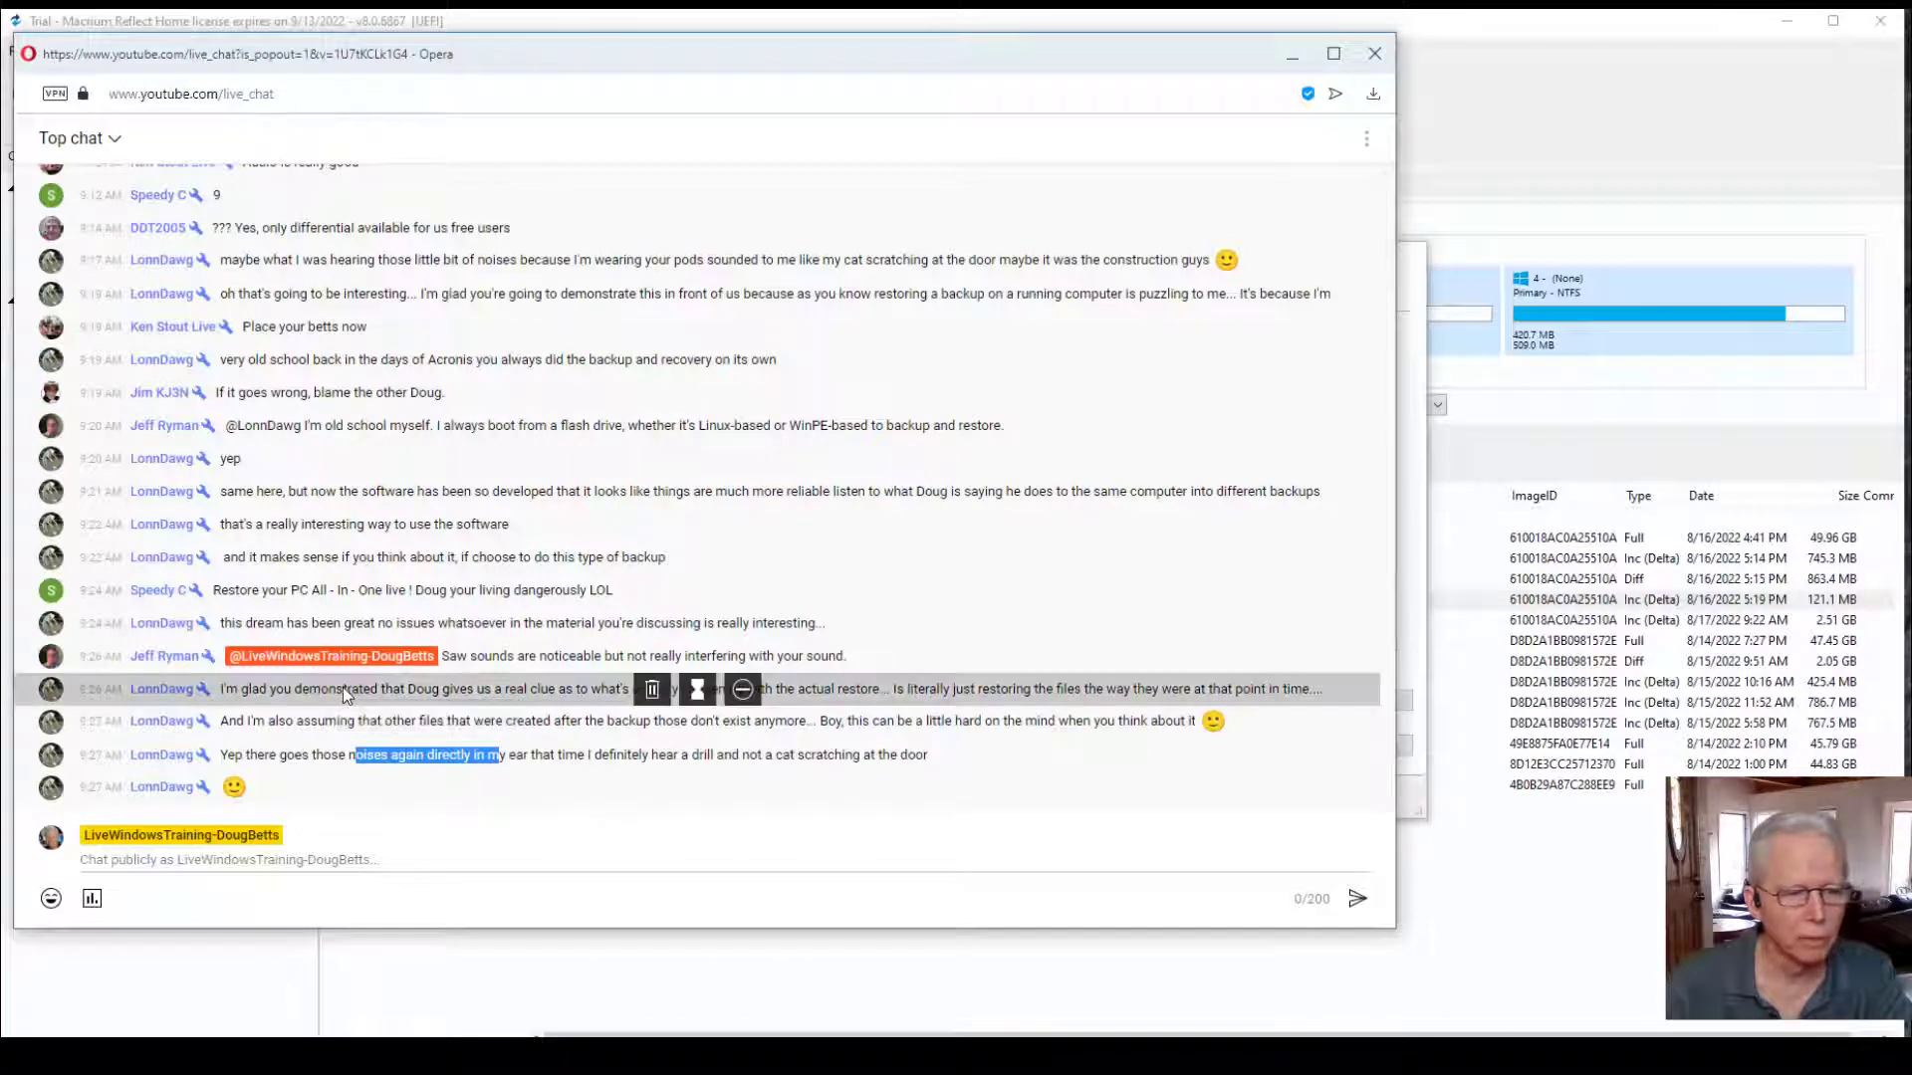
left_click(1292, 53)
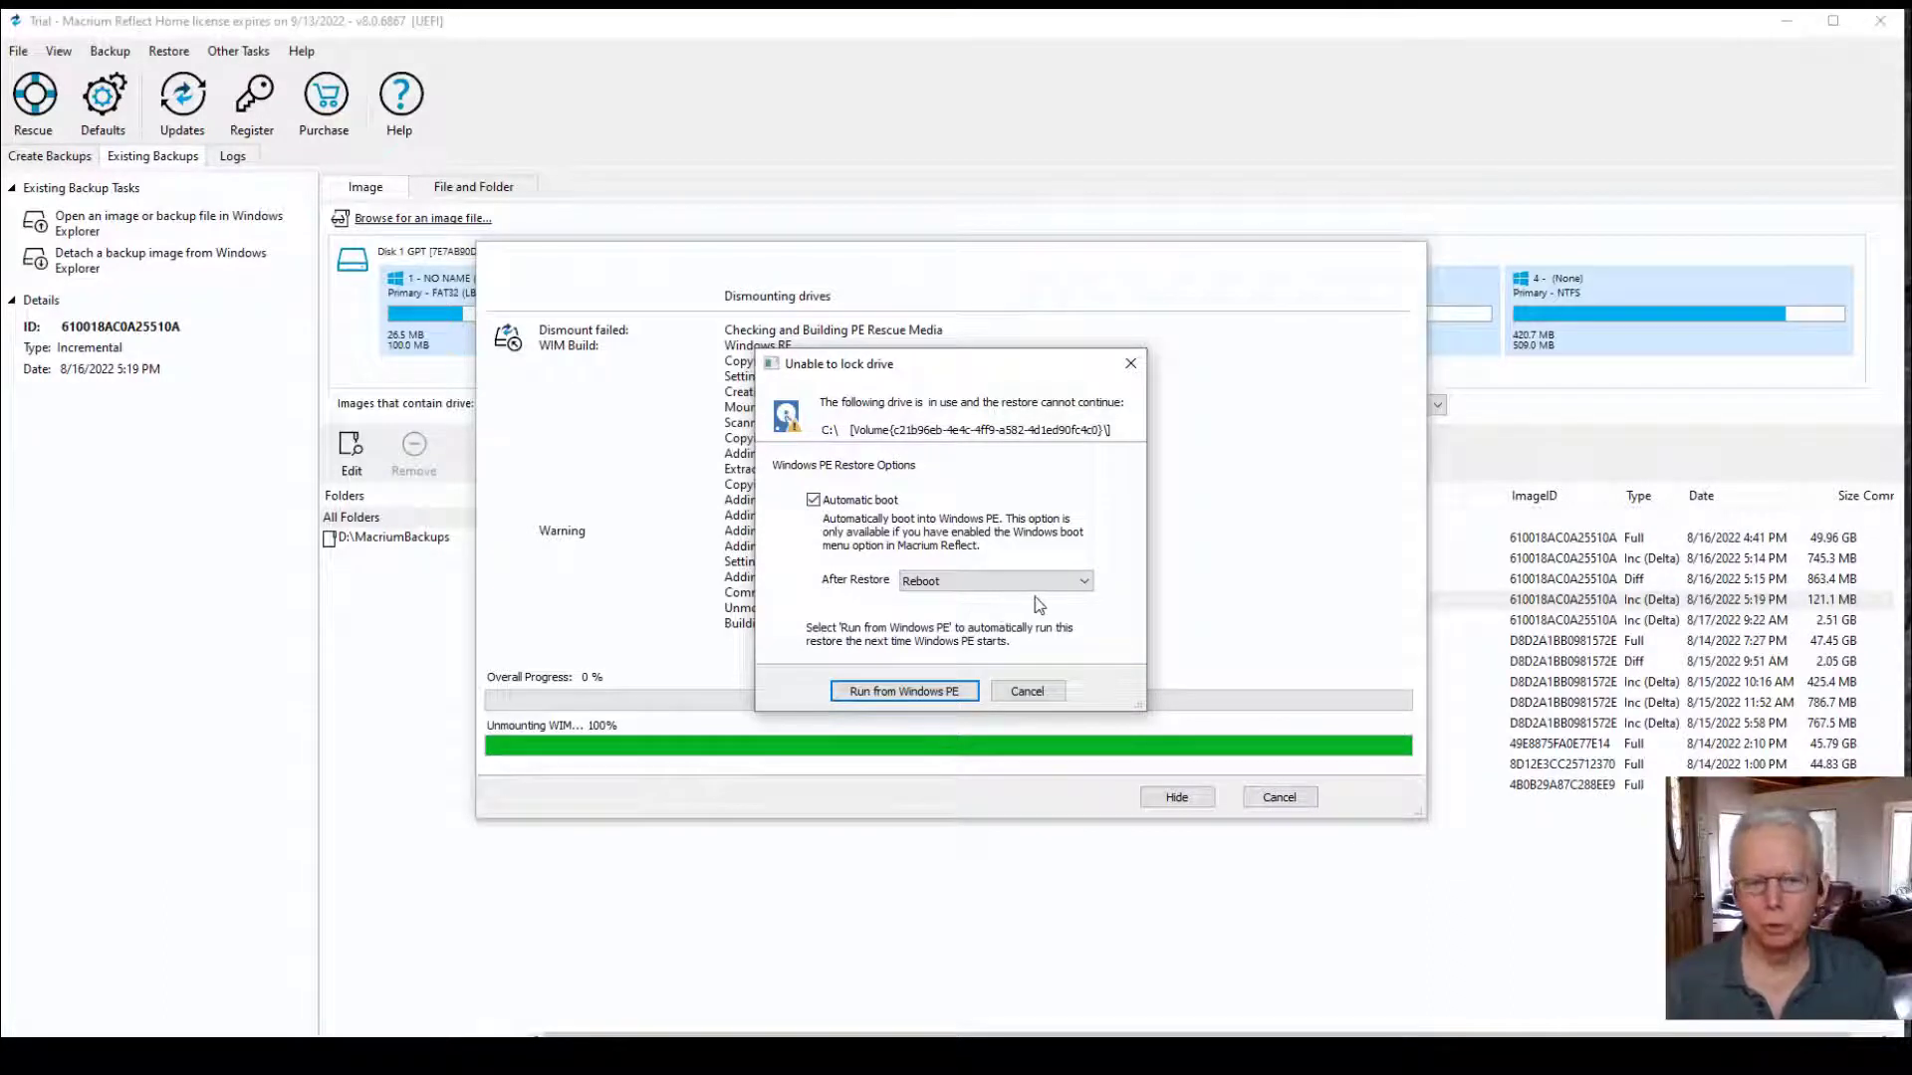
Choose Reboot as the after-restore action in the Windows PE restore options
left_click(1090, 584)
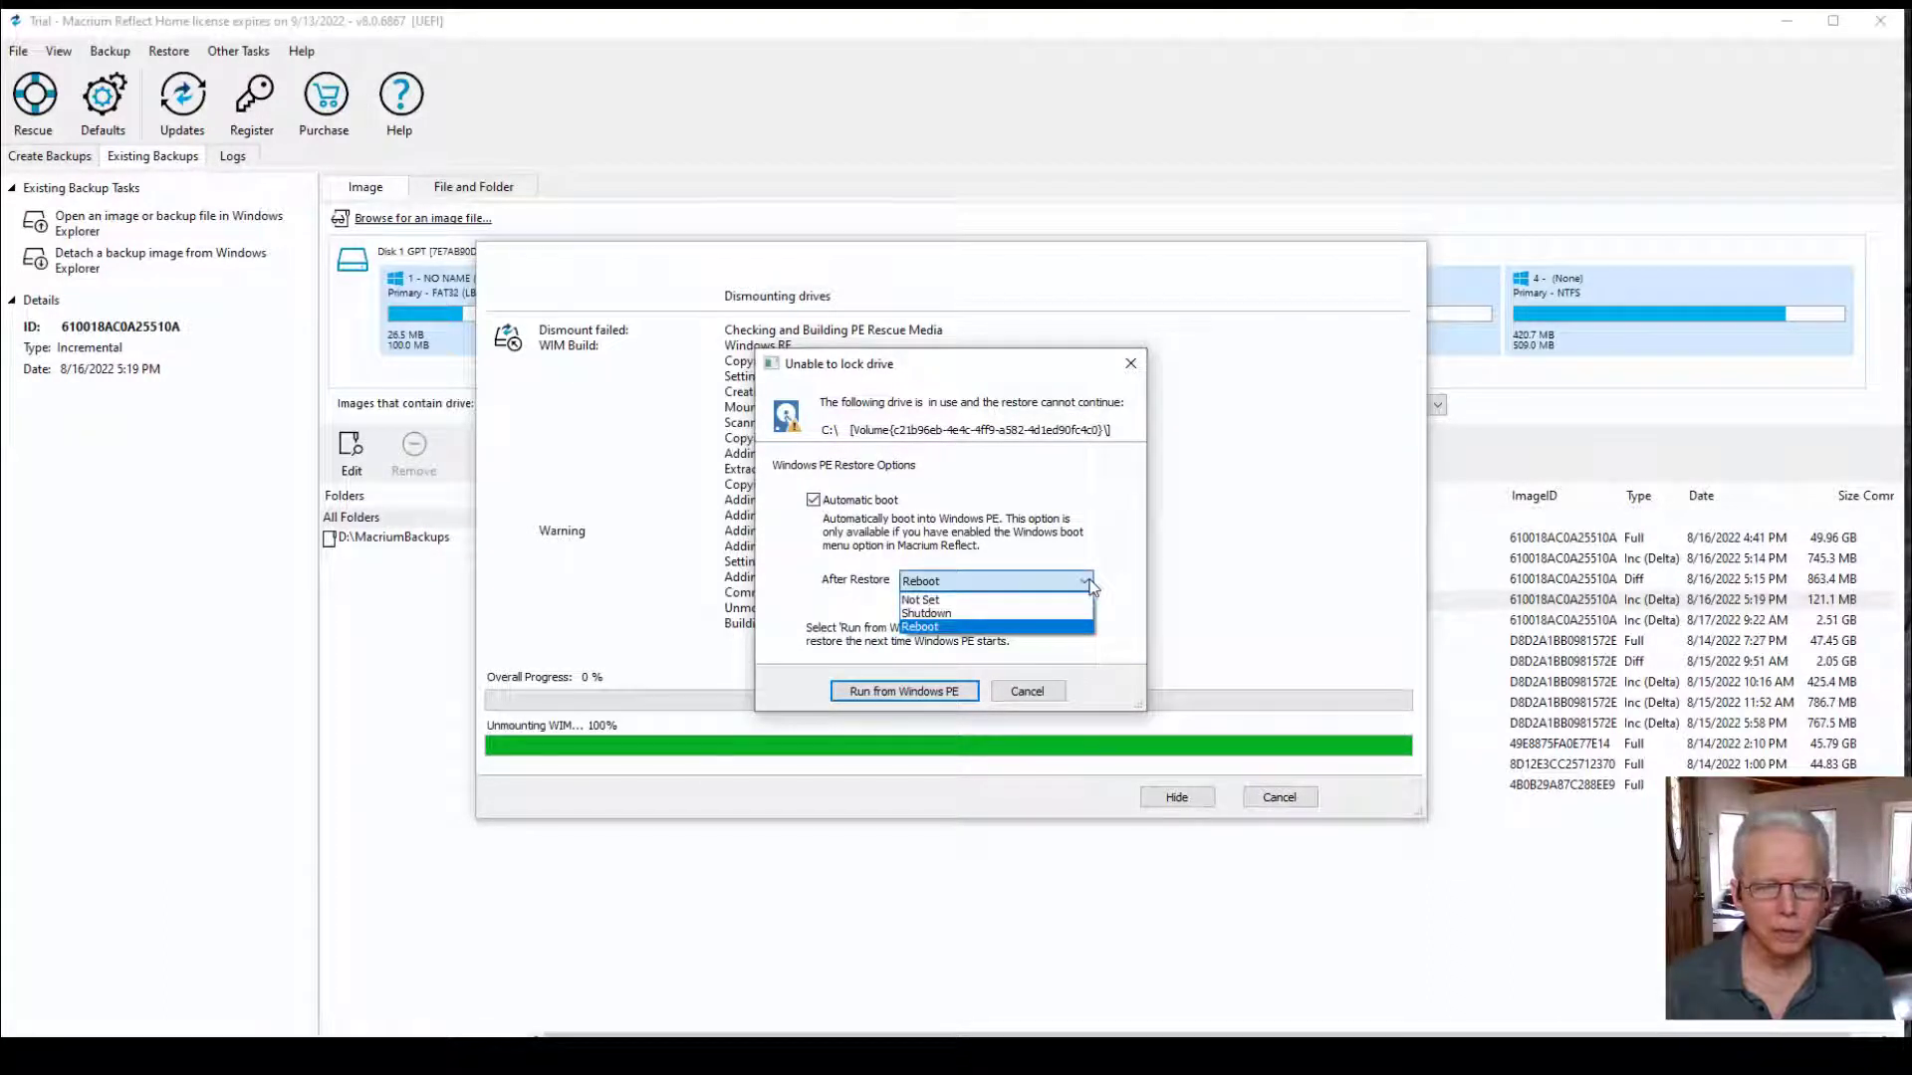
left_click(1041, 630)
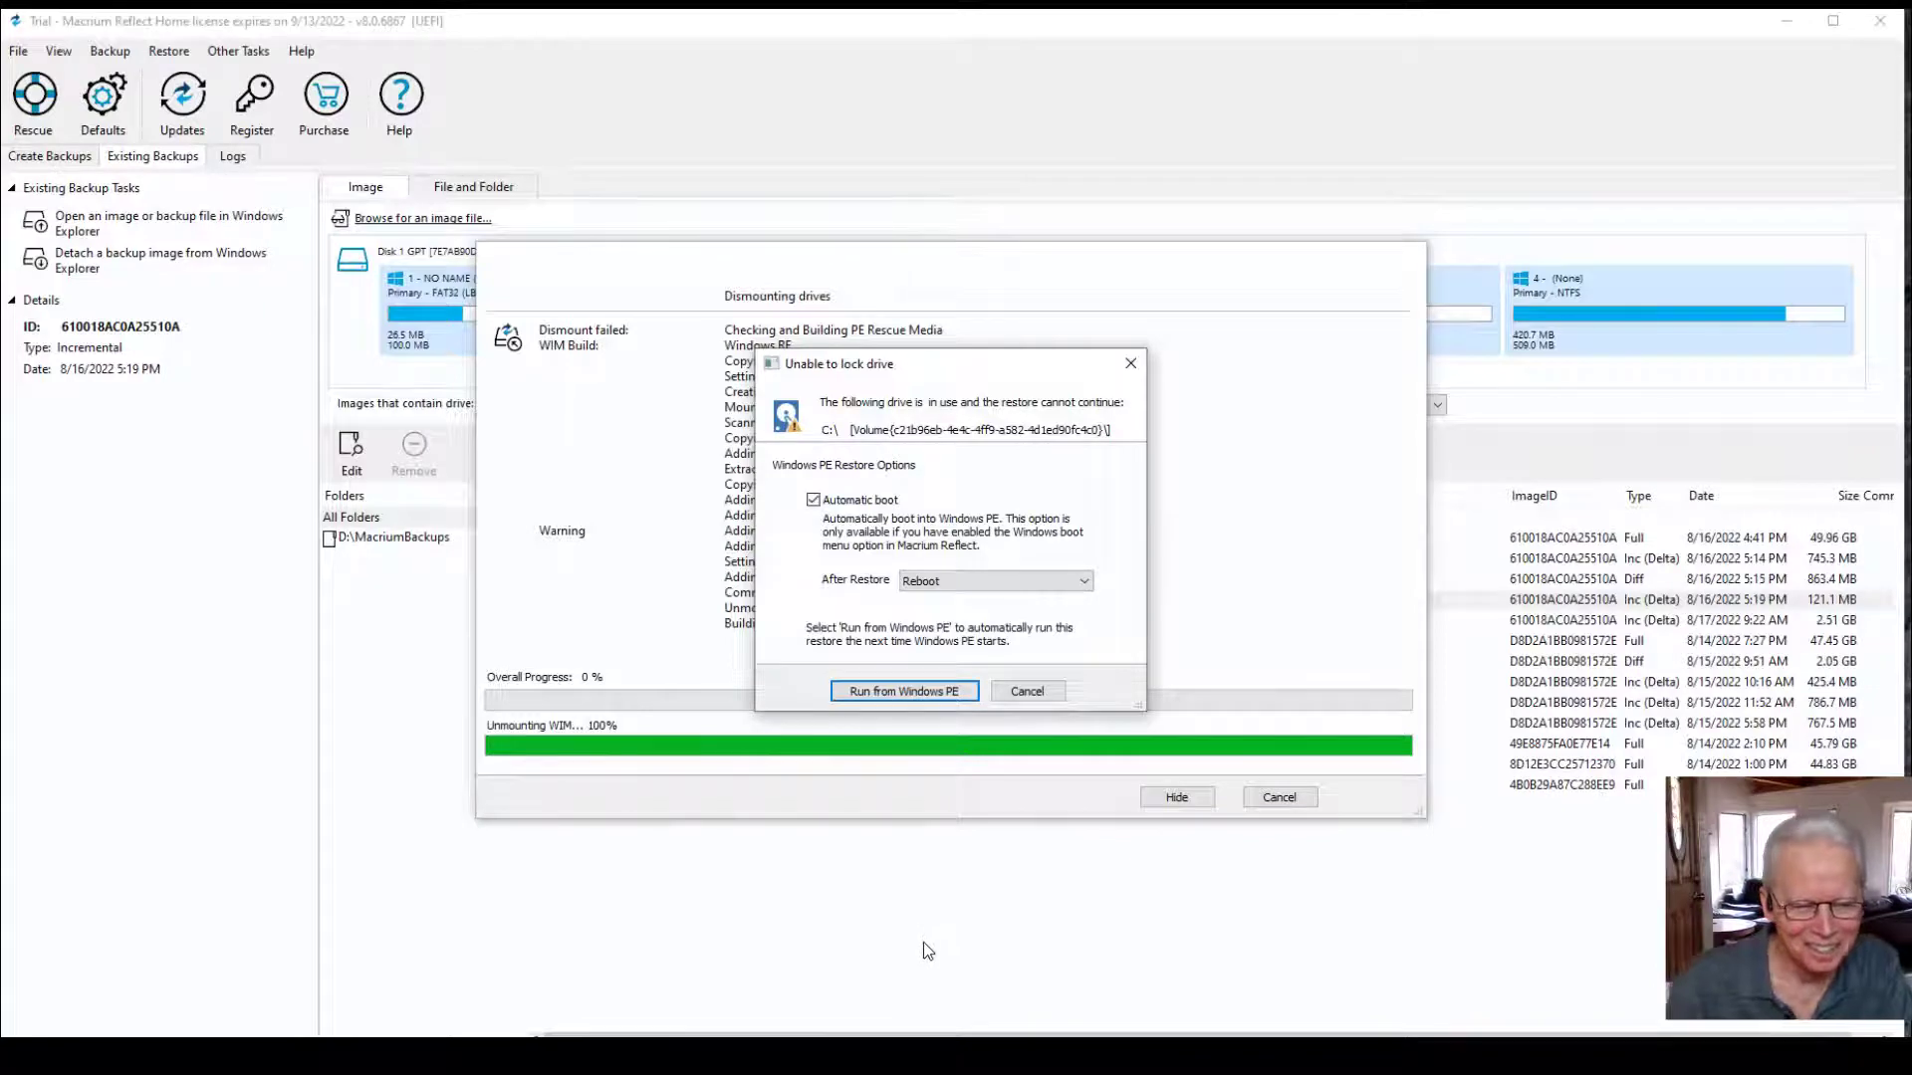
Return to the YouTube live chat in Opera, read the comments about broadcast pauses and dropouts, and minimize the chat window
key("alt+Tab")
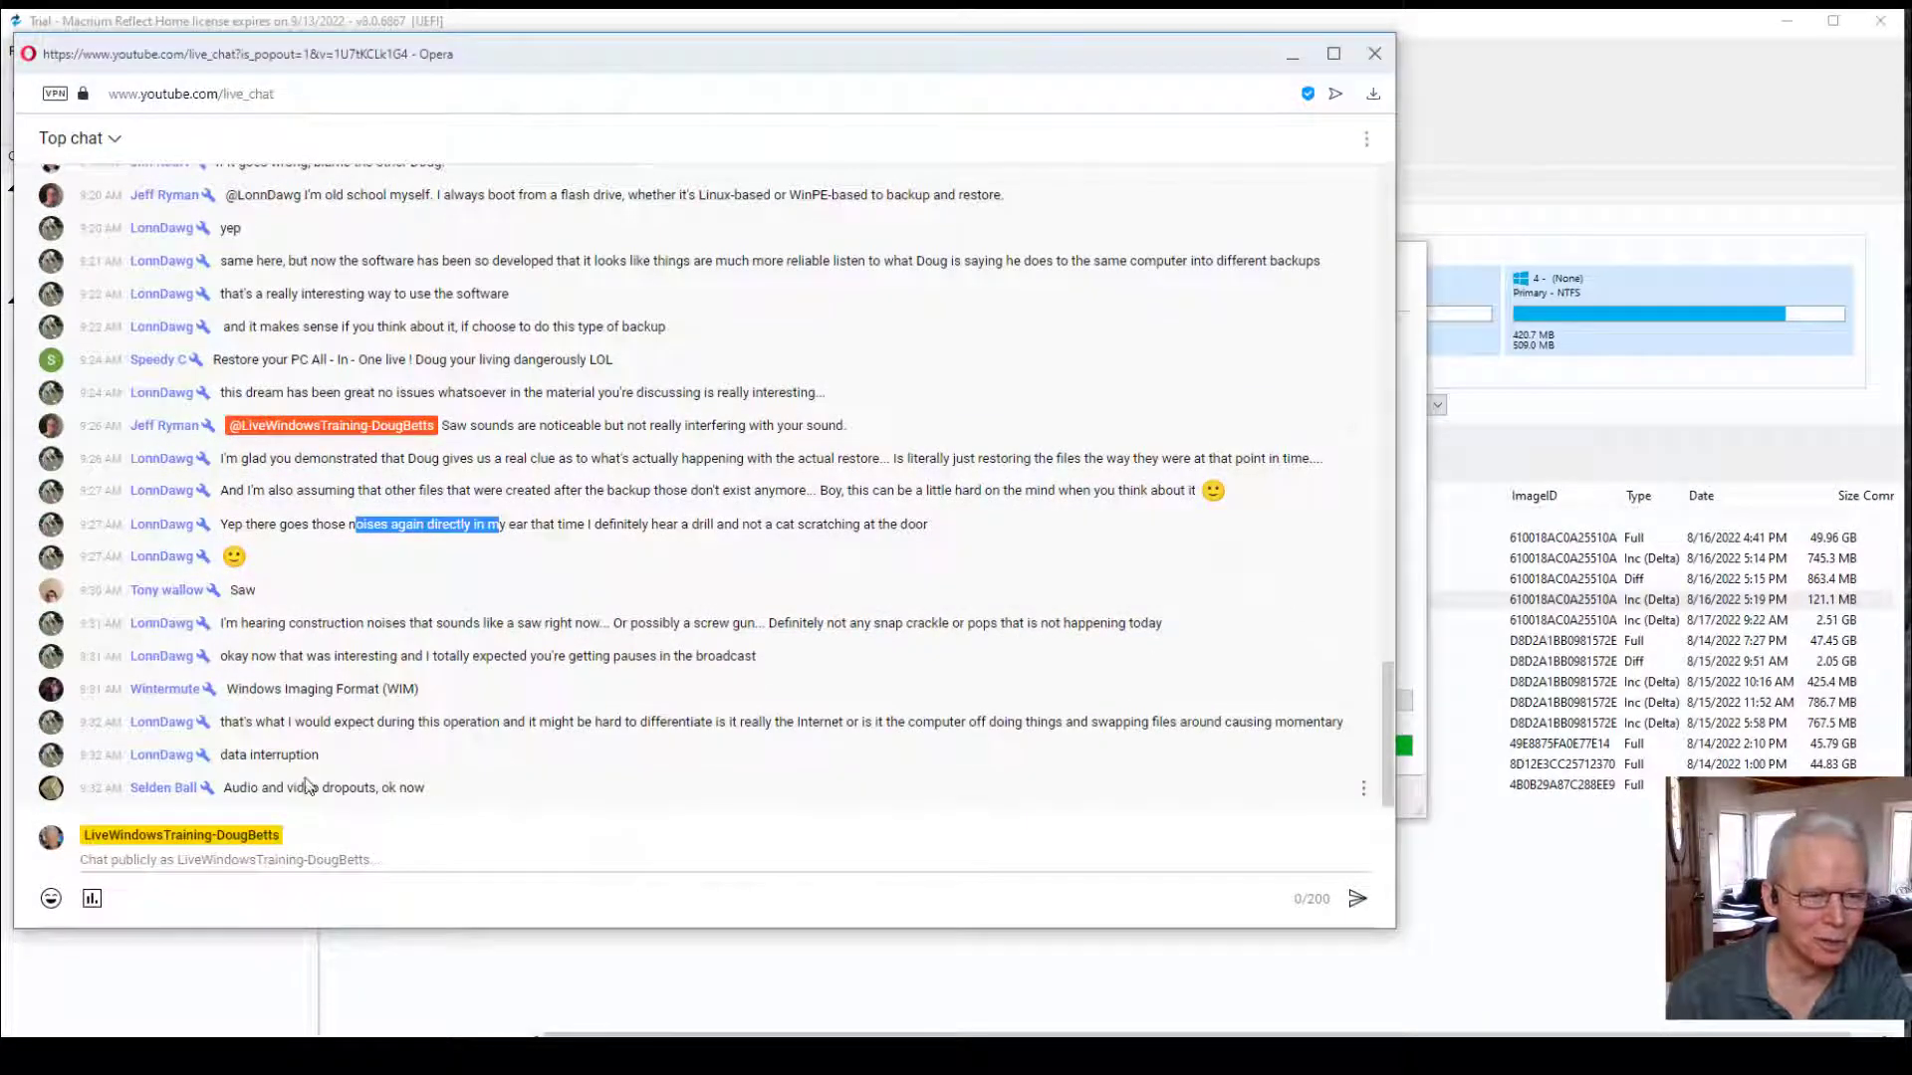
left_click_drag(267, 786, 439, 796)
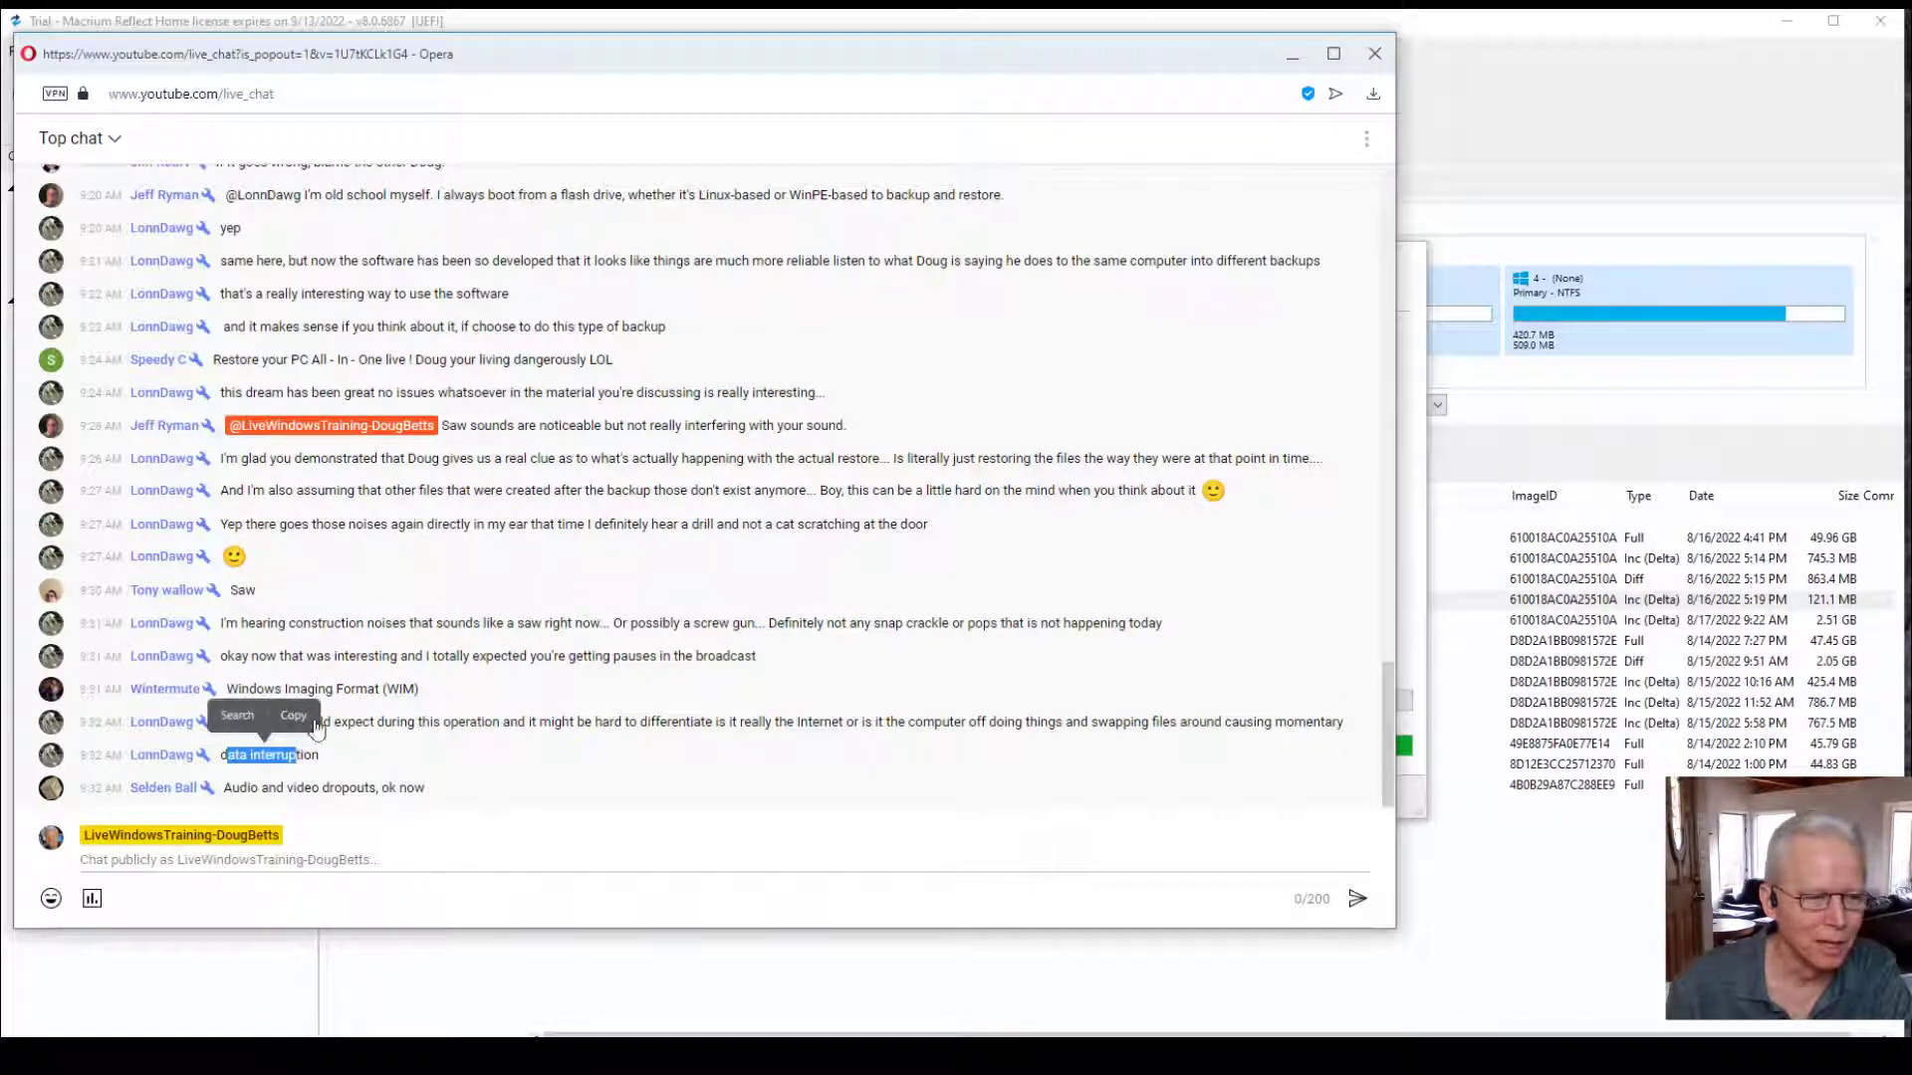
left_click_drag(349, 721, 996, 722)
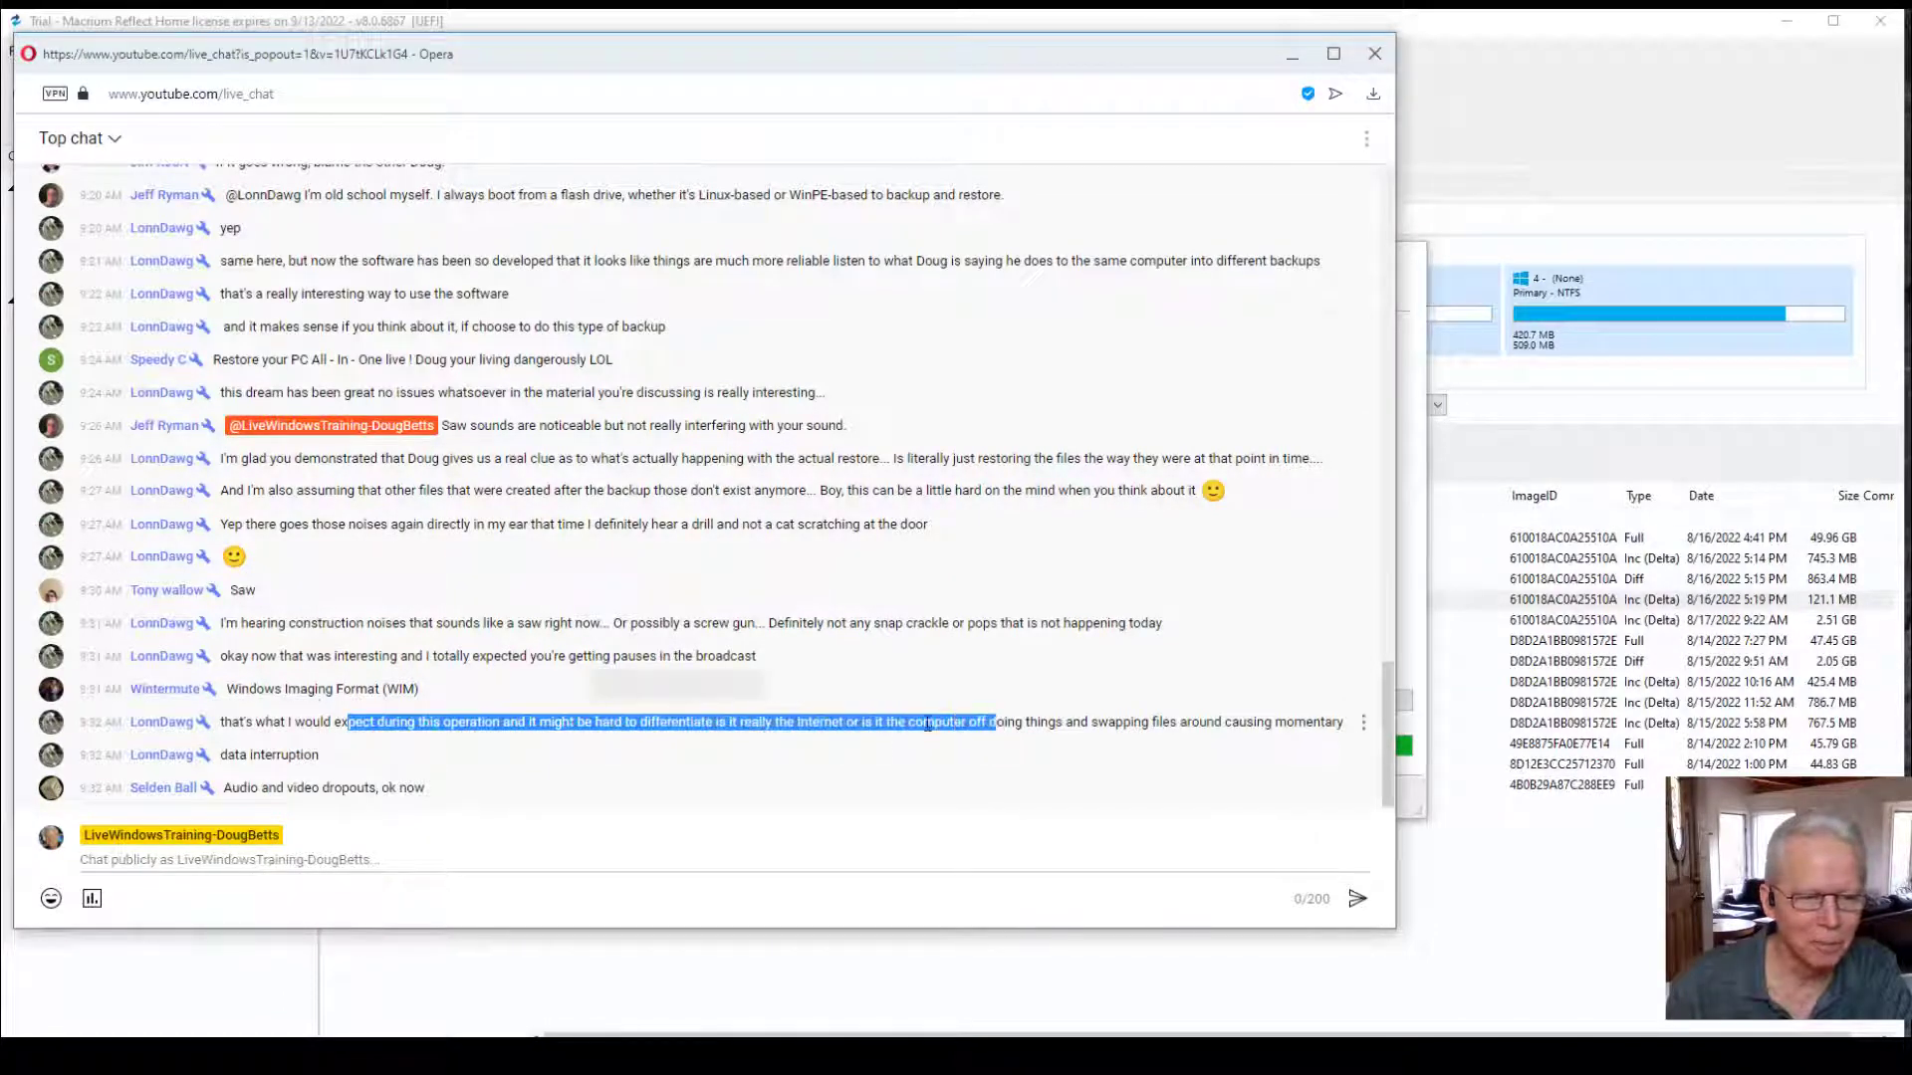
left_click_drag(258, 689, 568, 657)
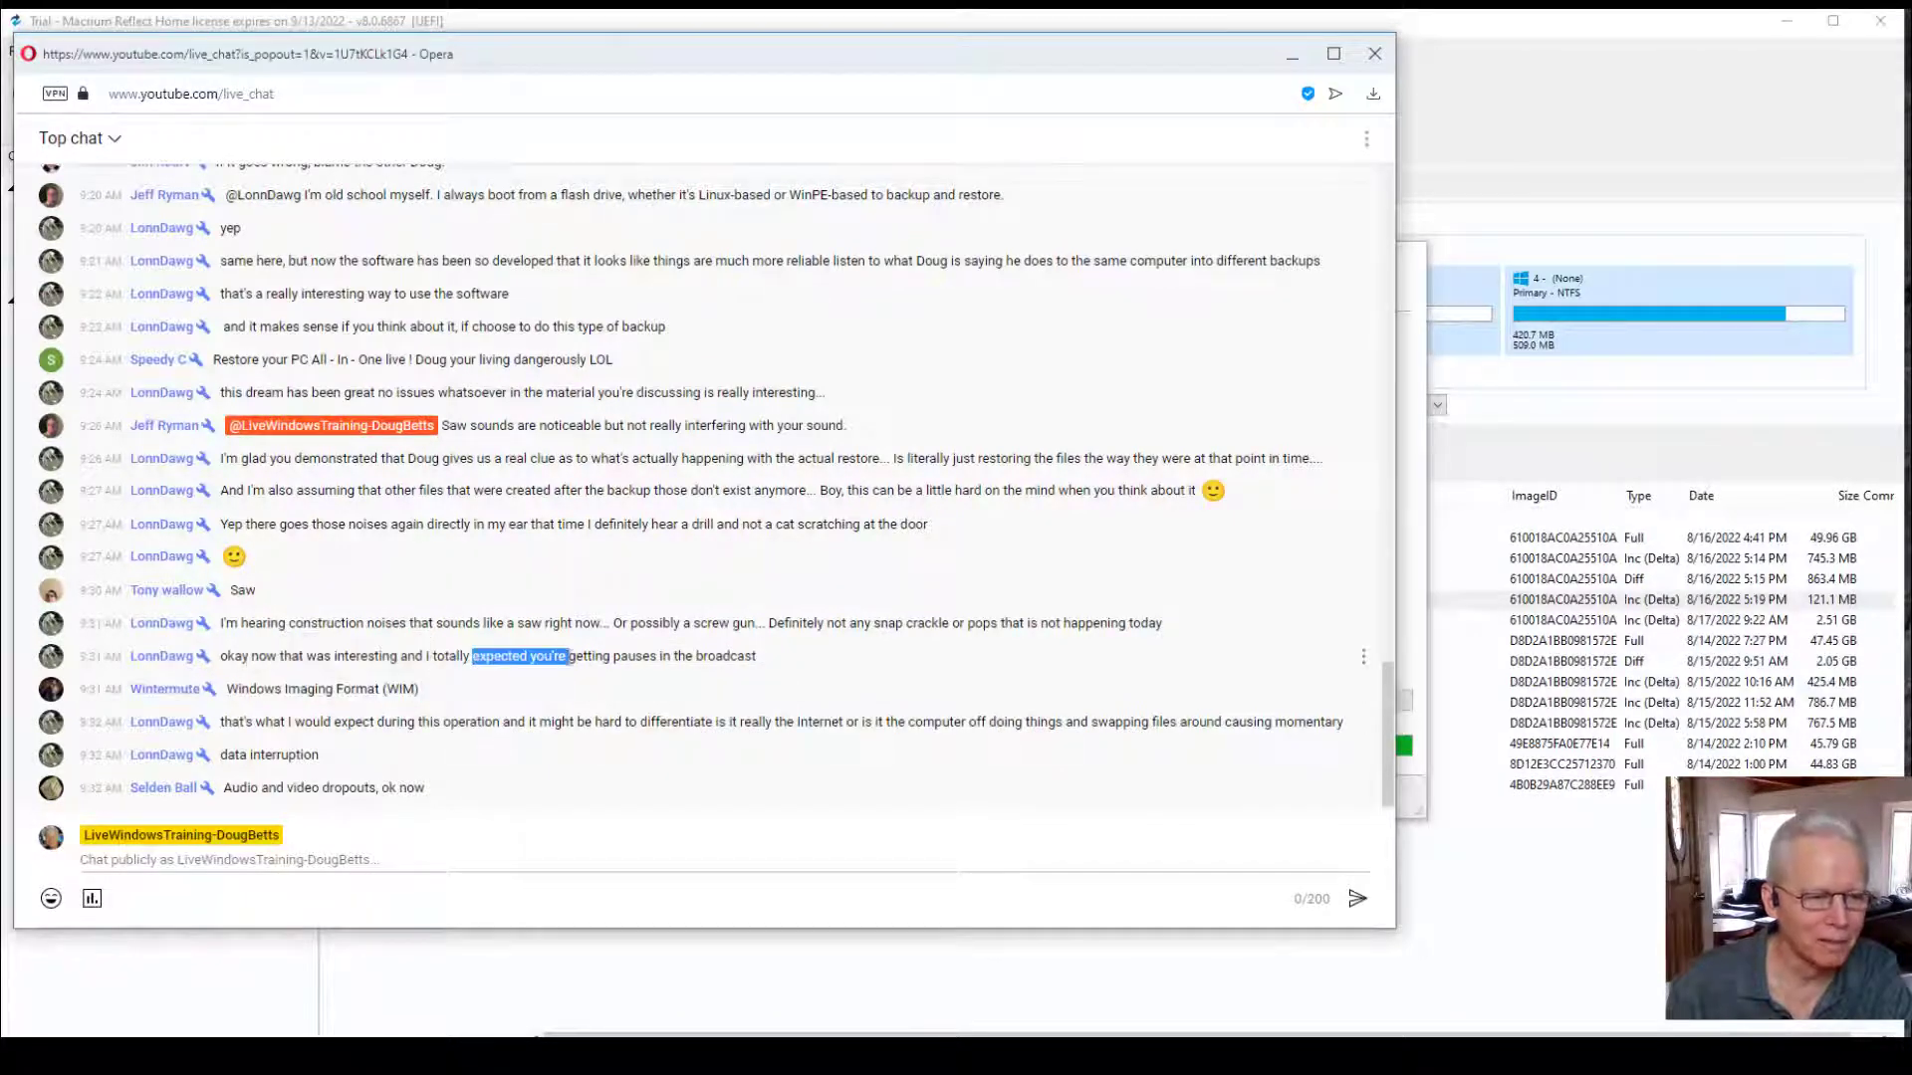
left_click(392, 643)
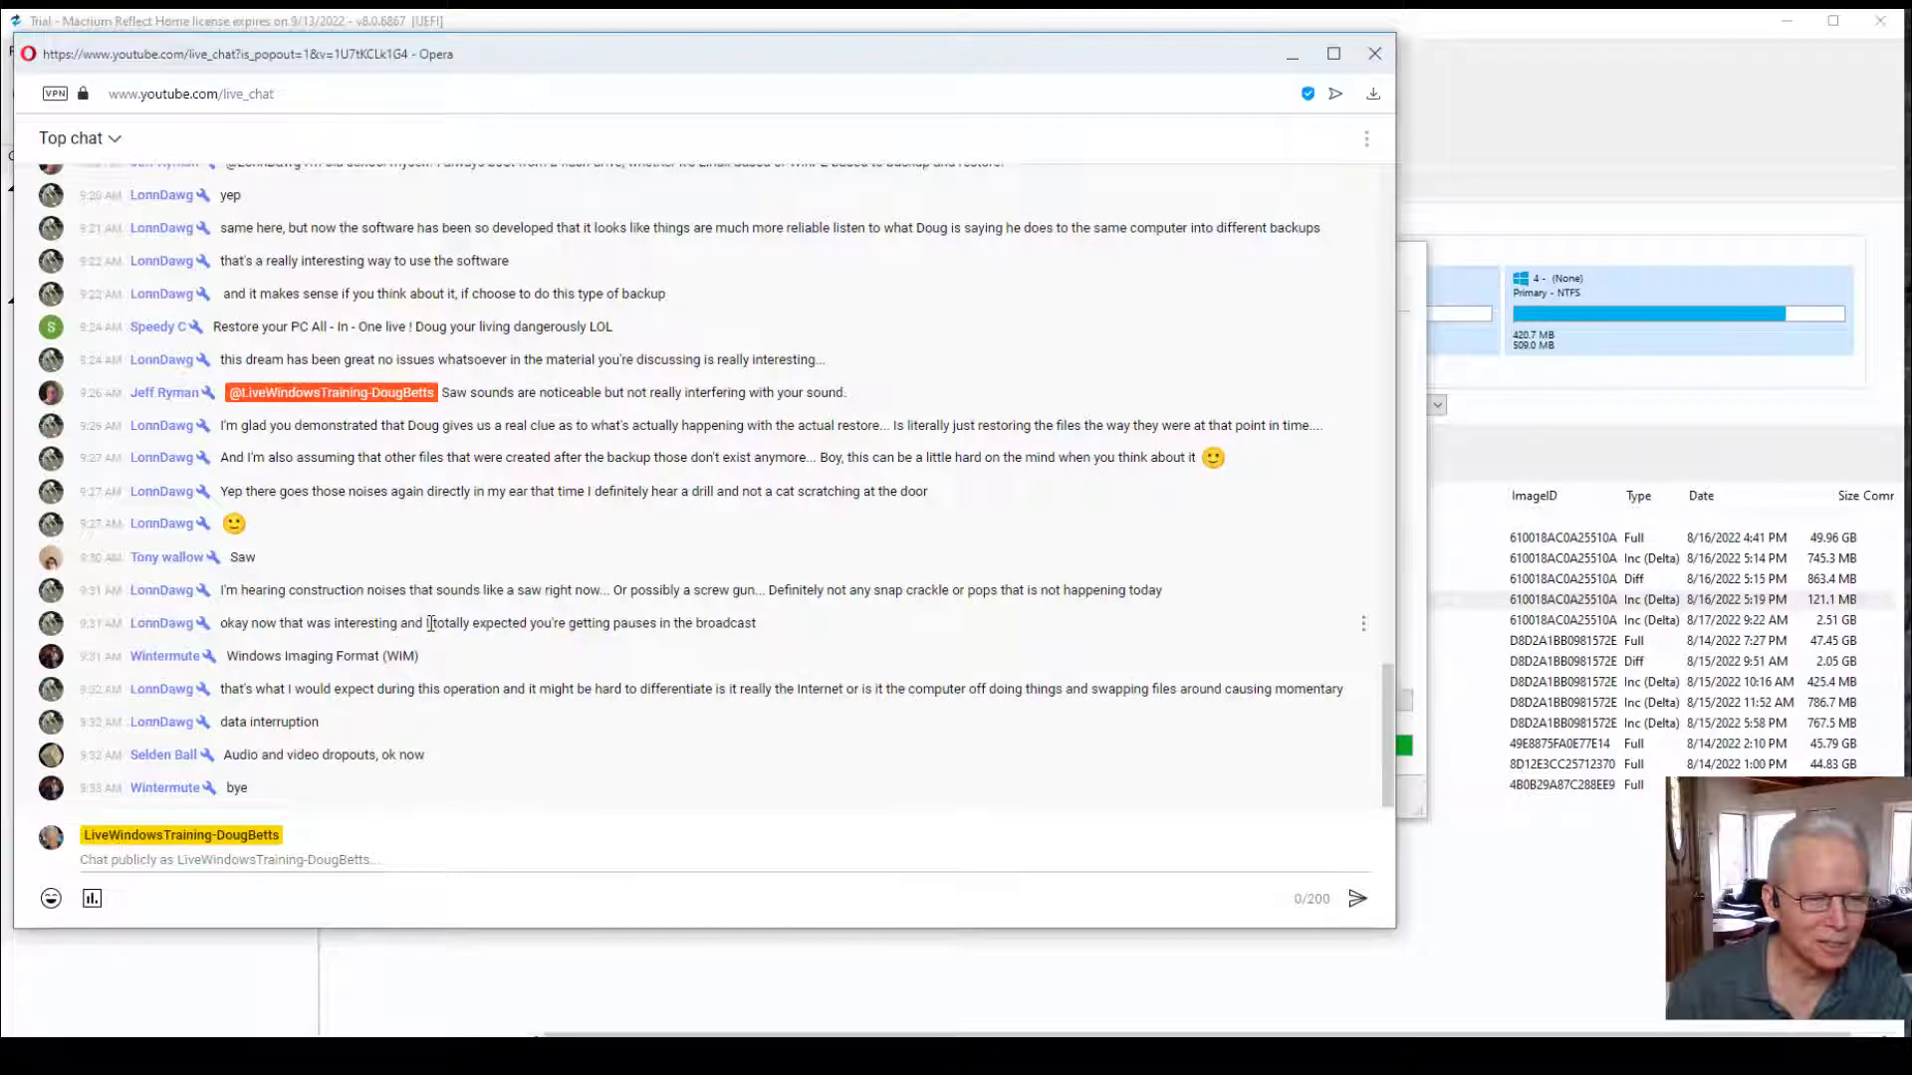
left_click_drag(430, 624, 731, 625)
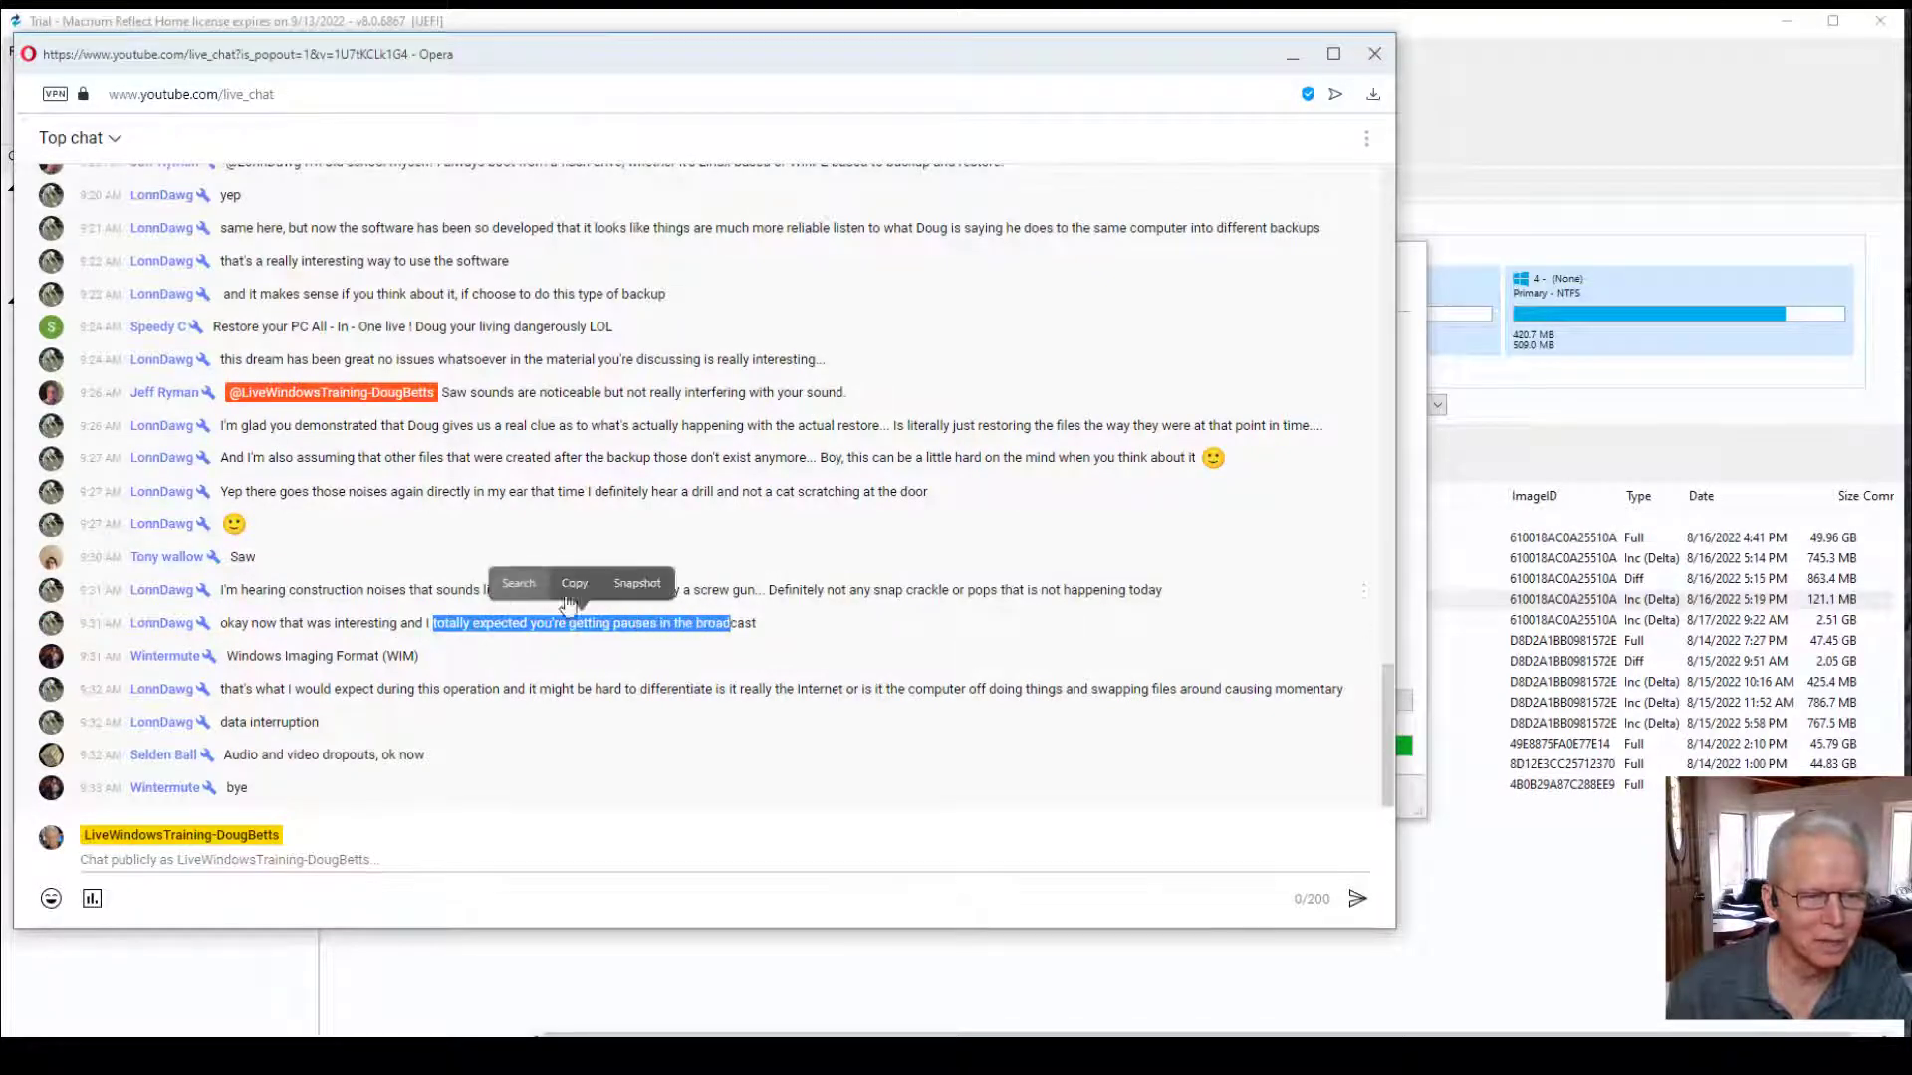
left_click(323, 585)
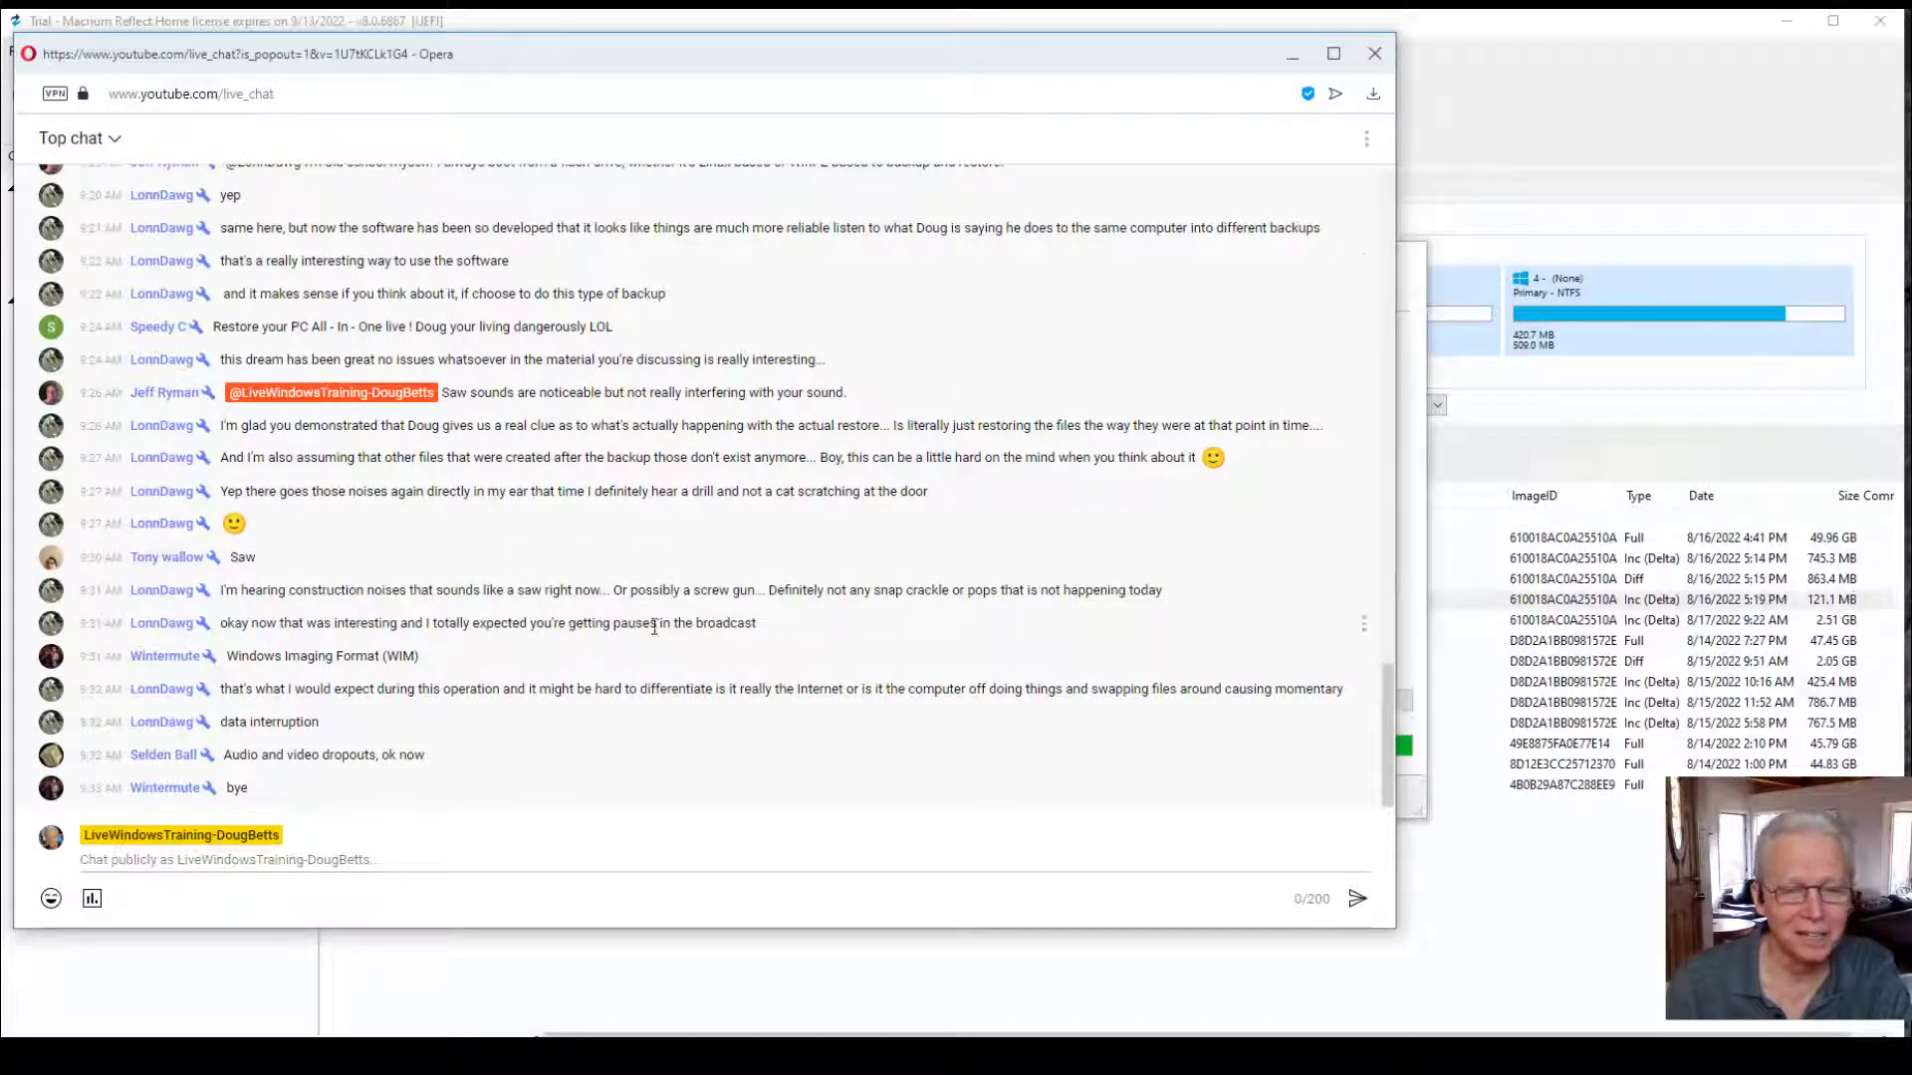
left_click(1294, 60)
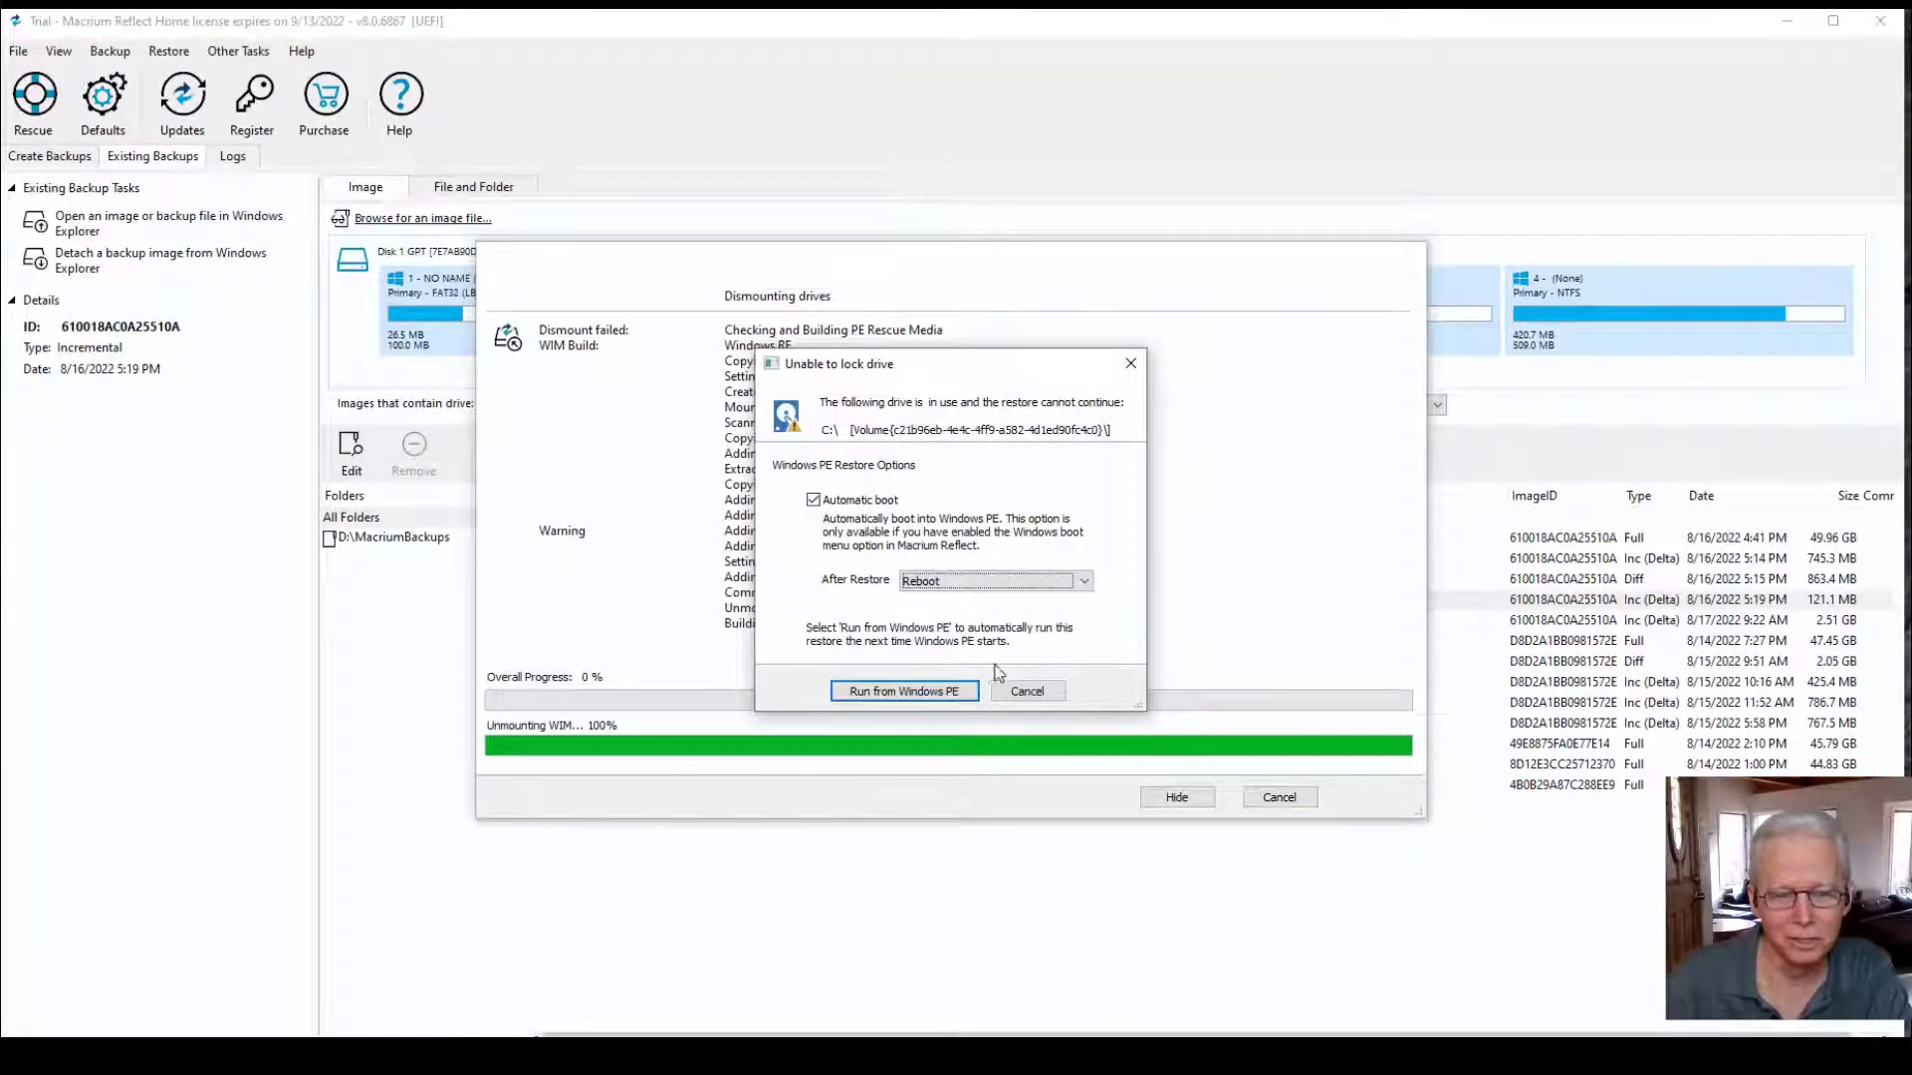